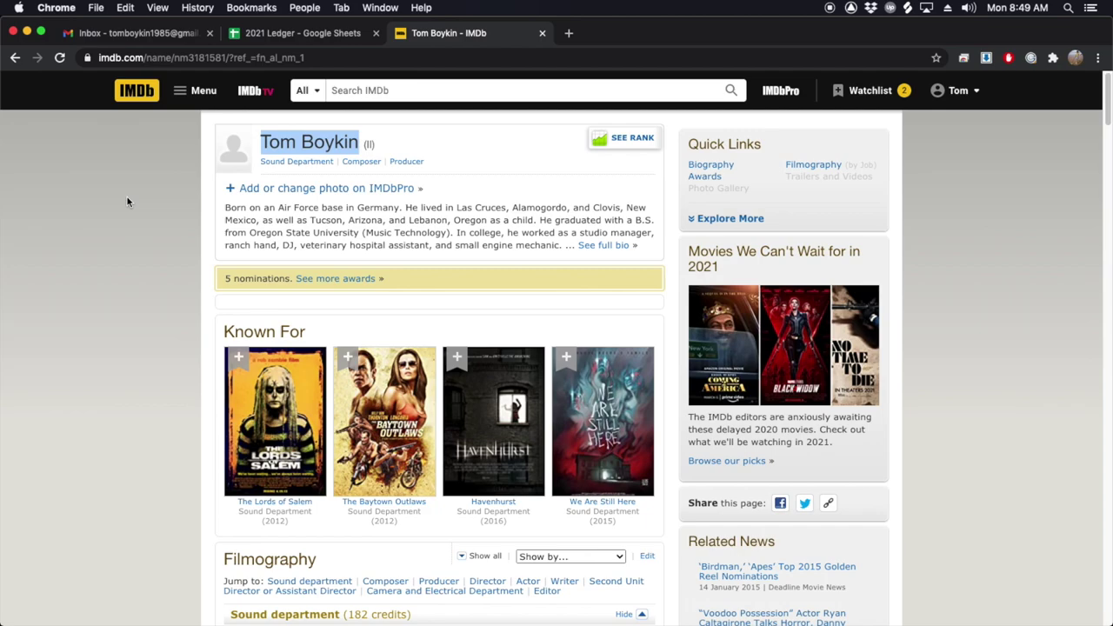
Step: Look over the sound department credits on the IMDb profile page and switch to Pro Tools
scroll(244, 320, "down", 3)
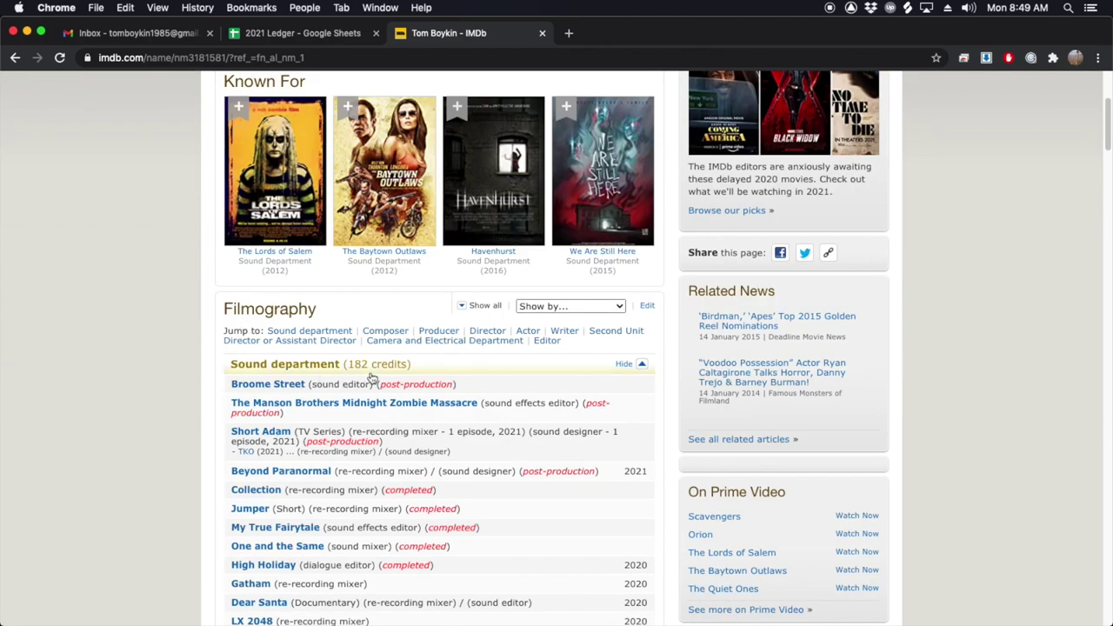
scroll(372, 376, "up", 3)
key("super+Tab")
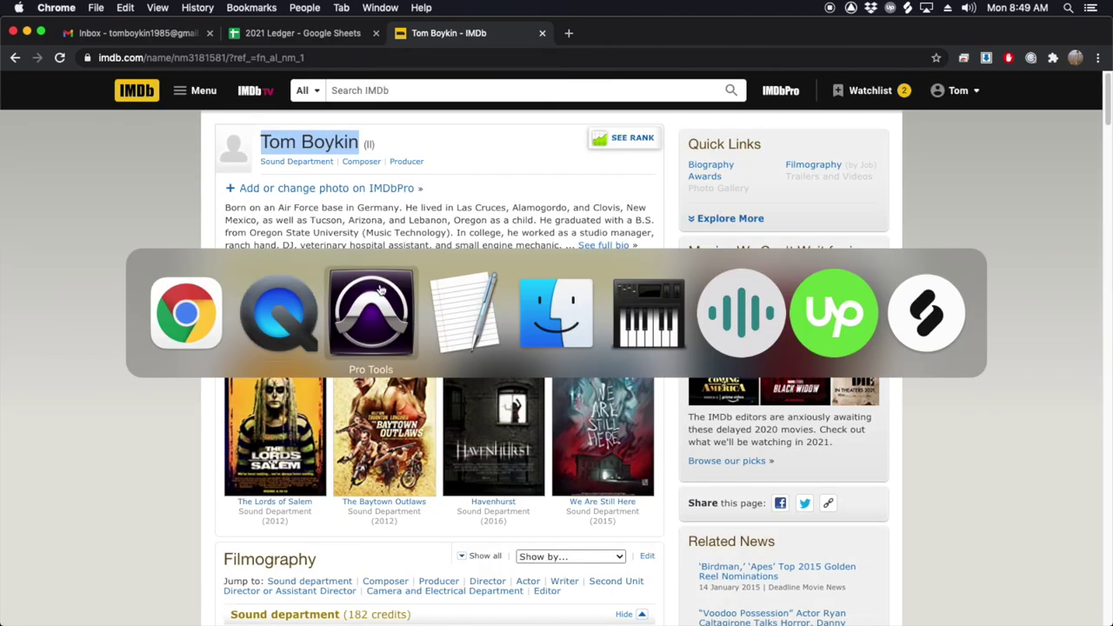
left_click(380, 289)
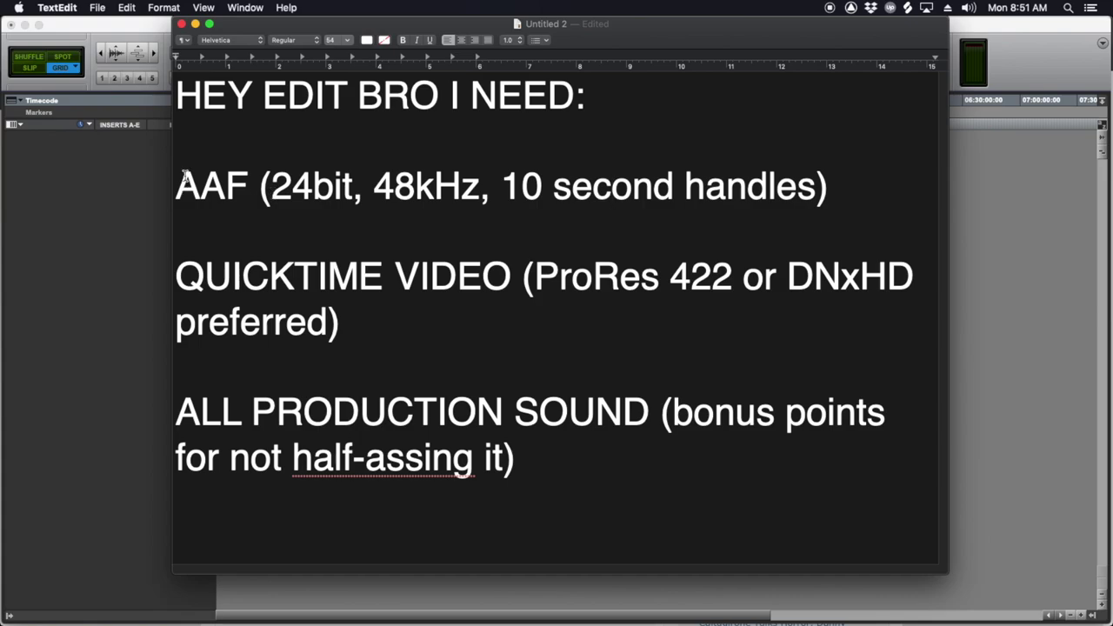
Step: Highlight the AAF, QuickTime video with its preferred codecs, and production sound requests in the TextEdit list to review them
triple_click(251, 185)
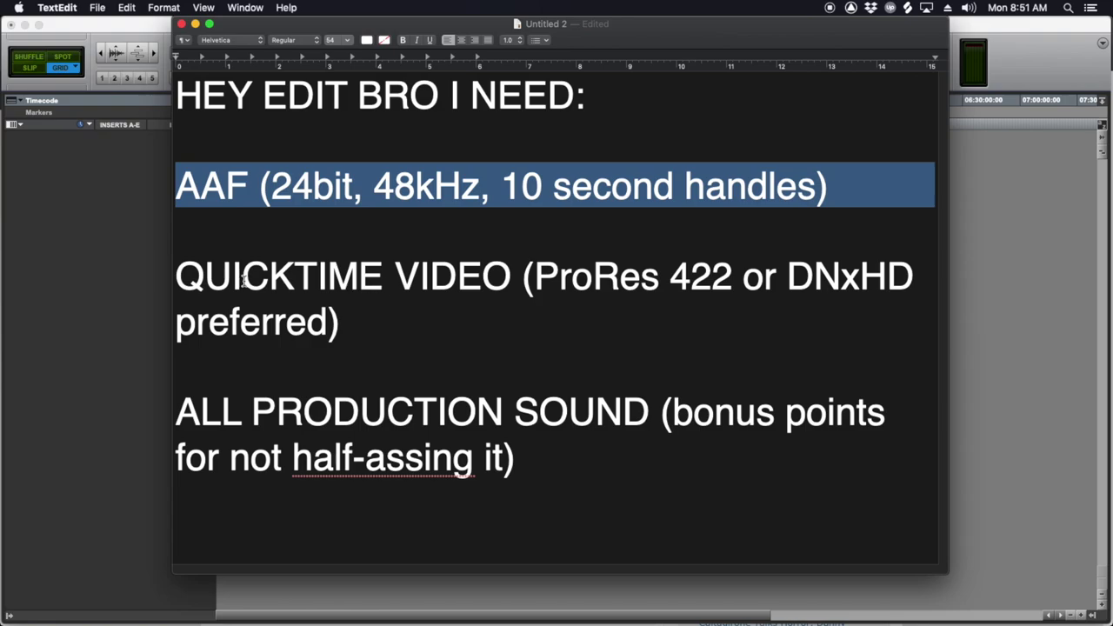
left_click_drag(178, 276, 362, 318)
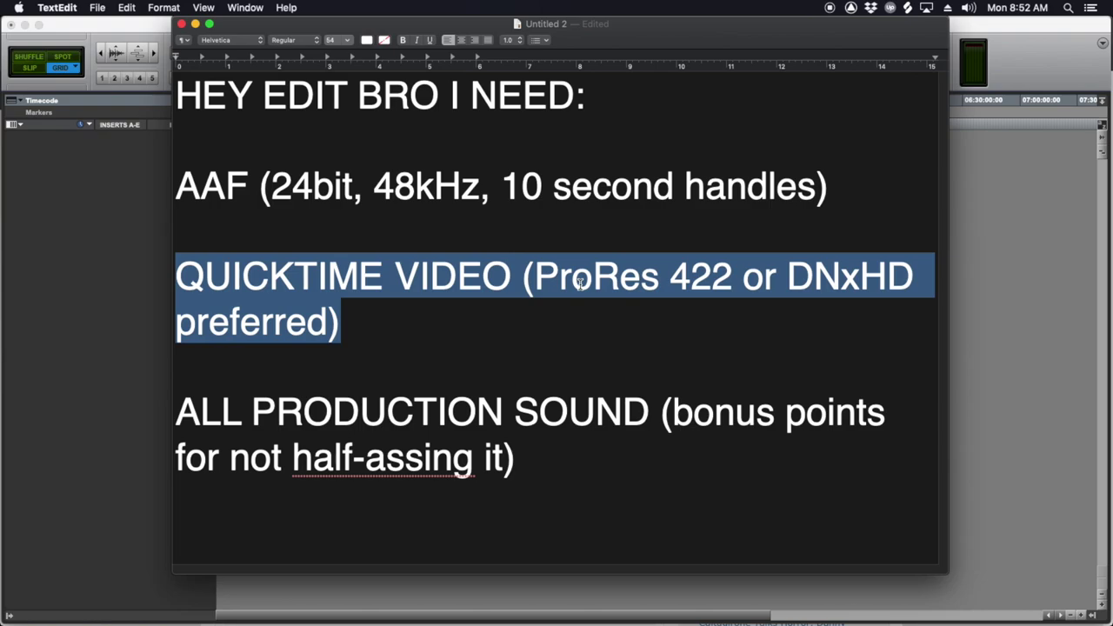
left_click(536, 277)
left_click_drag(540, 276, 331, 322)
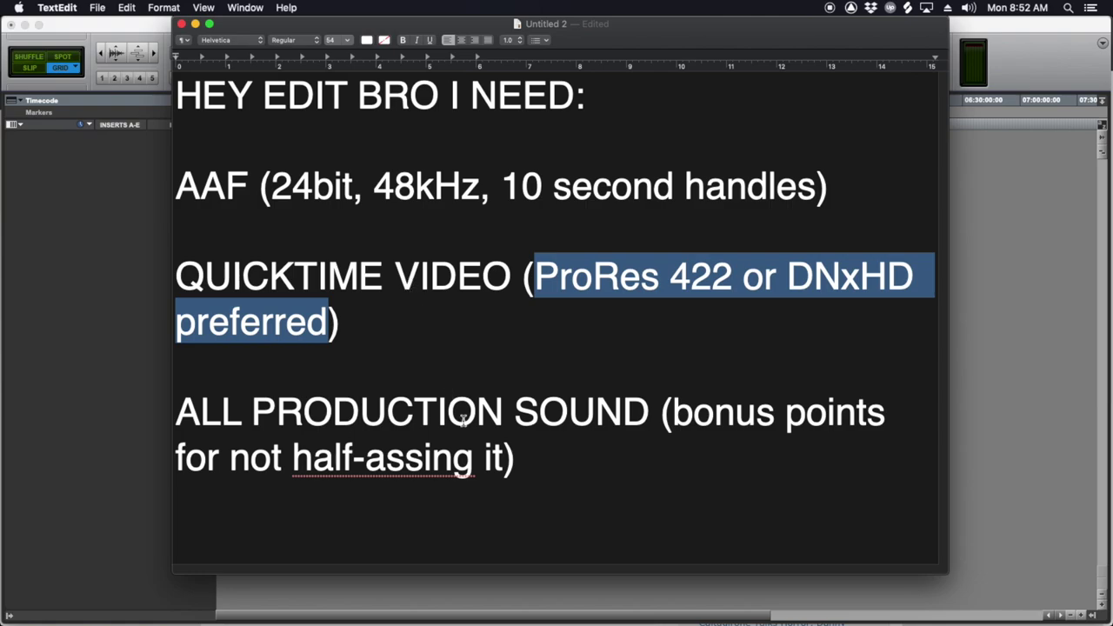
left_click_drag(546, 467, 179, 417)
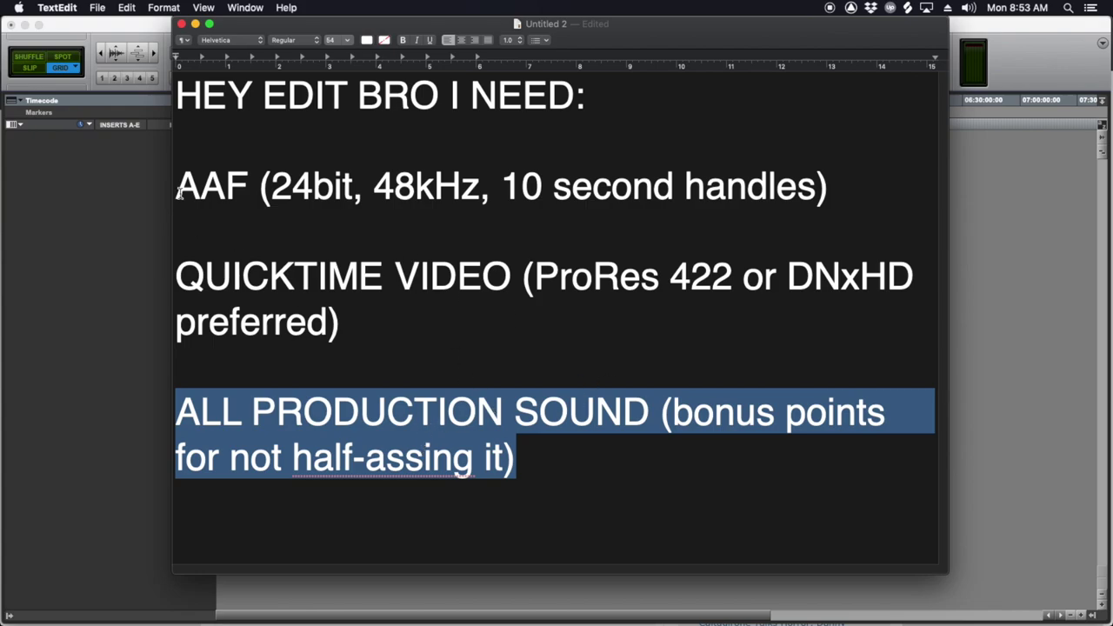
Step: Switch to Pro Tools and review the 24-bit depth and 48 kHz sample rate options for a new session without creating it
key("super+Tab")
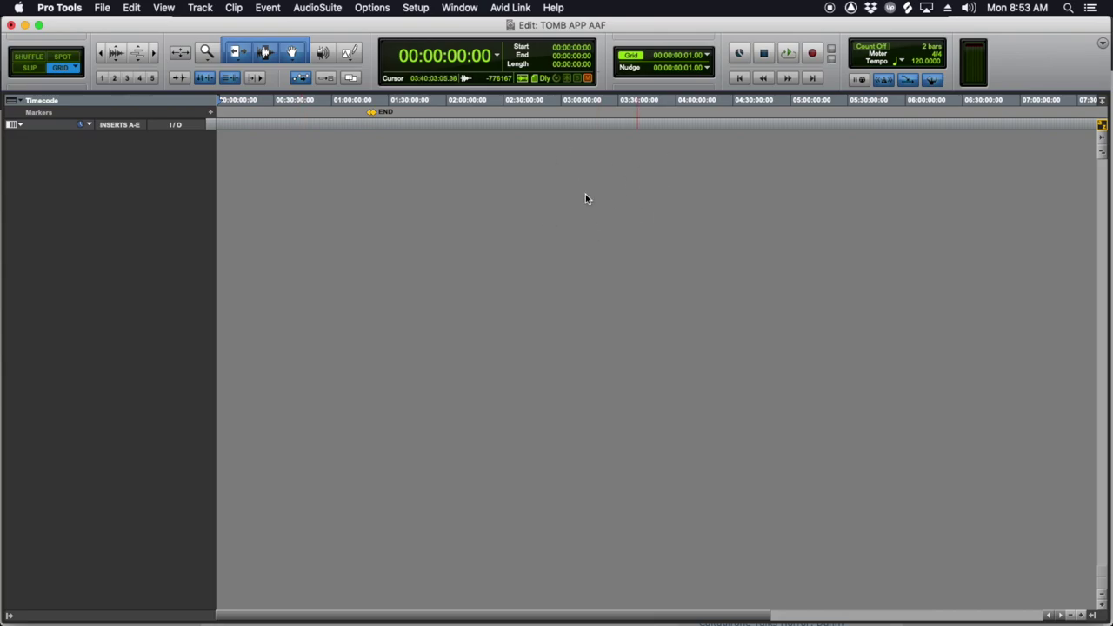
key("super+n")
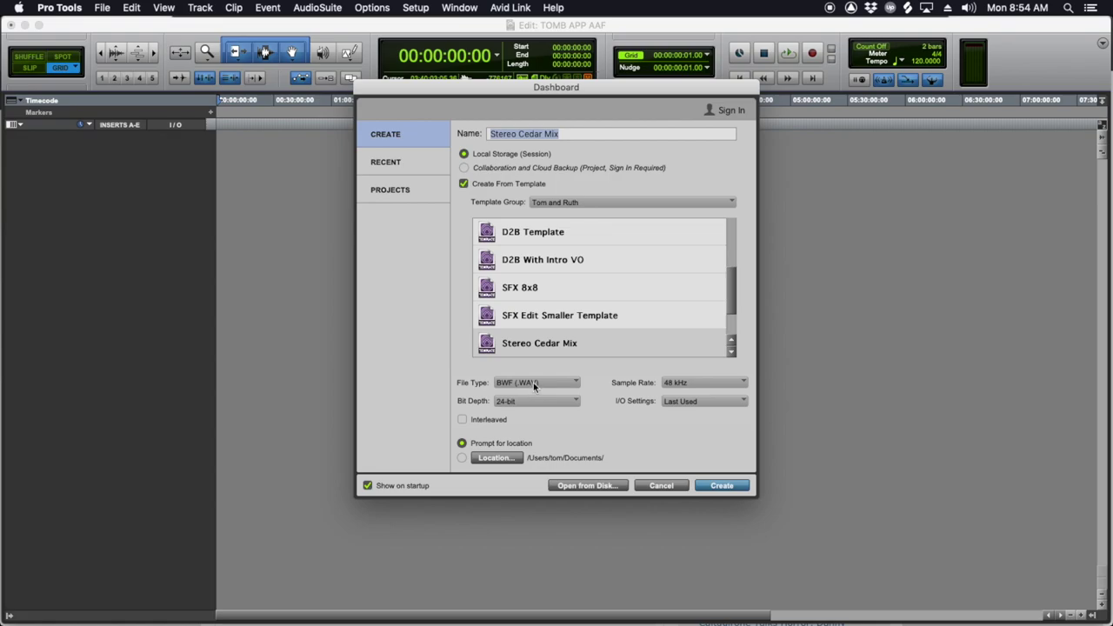
left_click(532, 406)
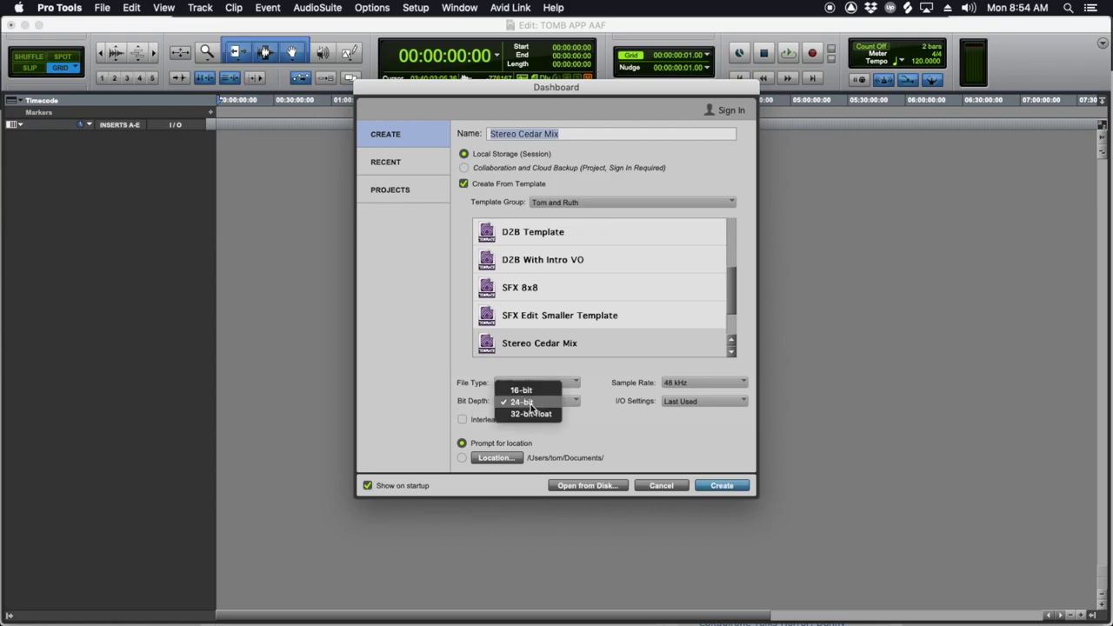
left_click(532, 407)
left_click(715, 388)
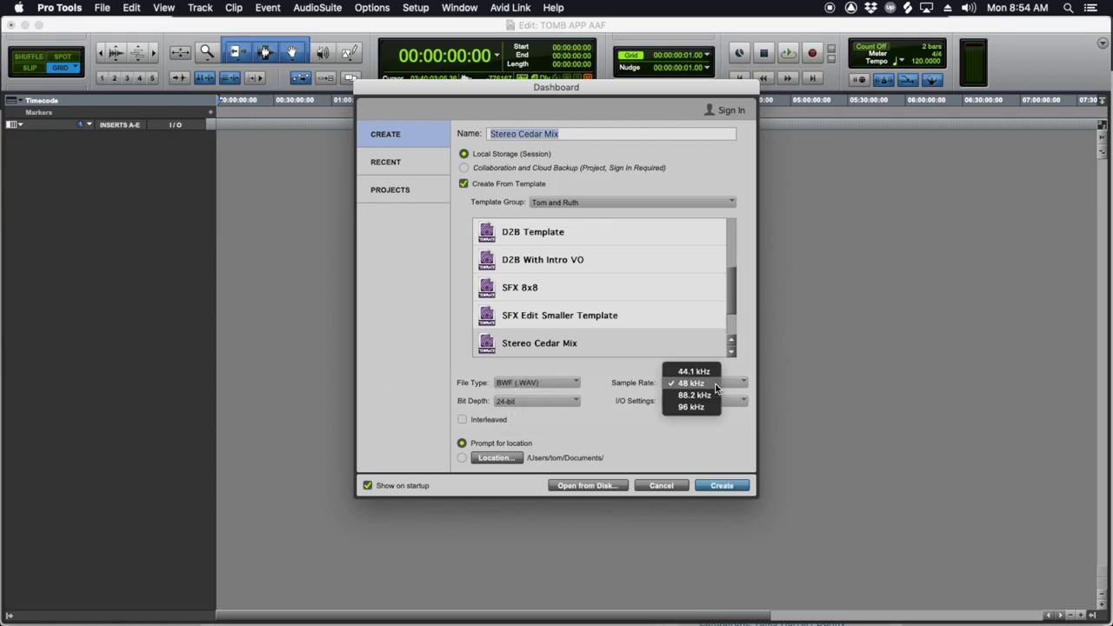
left_click(609, 386)
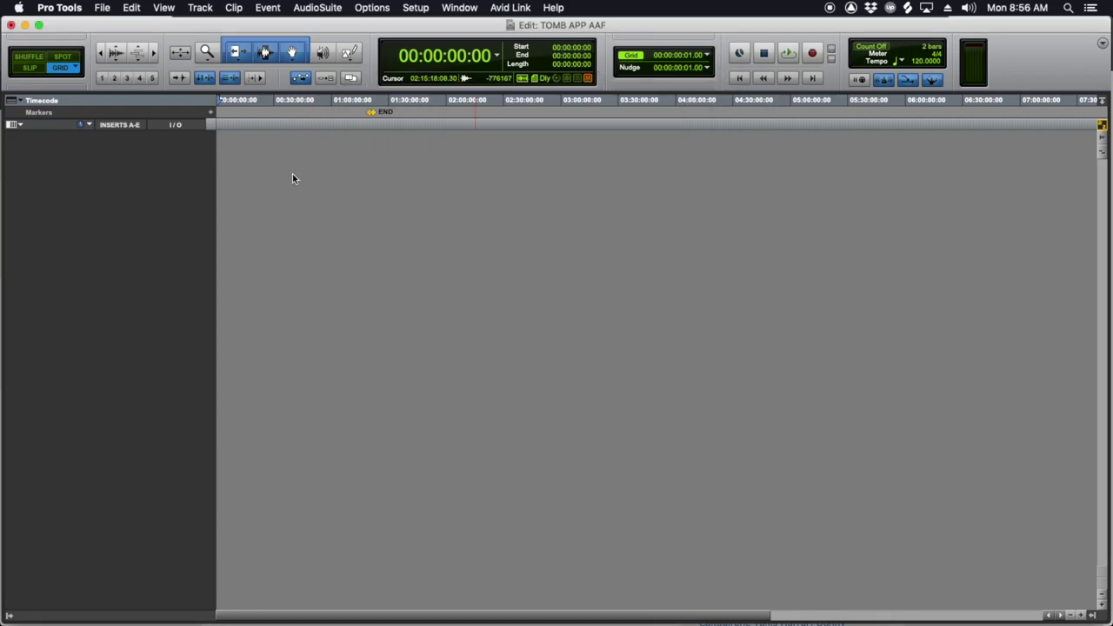
Step: Examine the output paths in I/O Setup, including the sub-paths of the 5.1 Output path
left_click(422, 10)
left_click(433, 86)
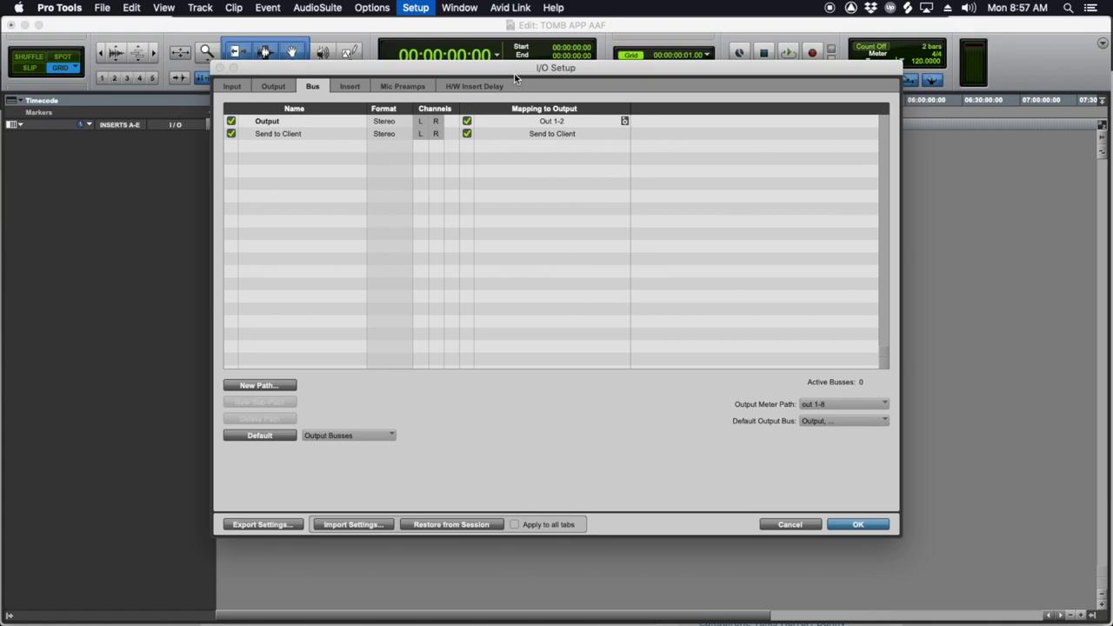
left_click(275, 88)
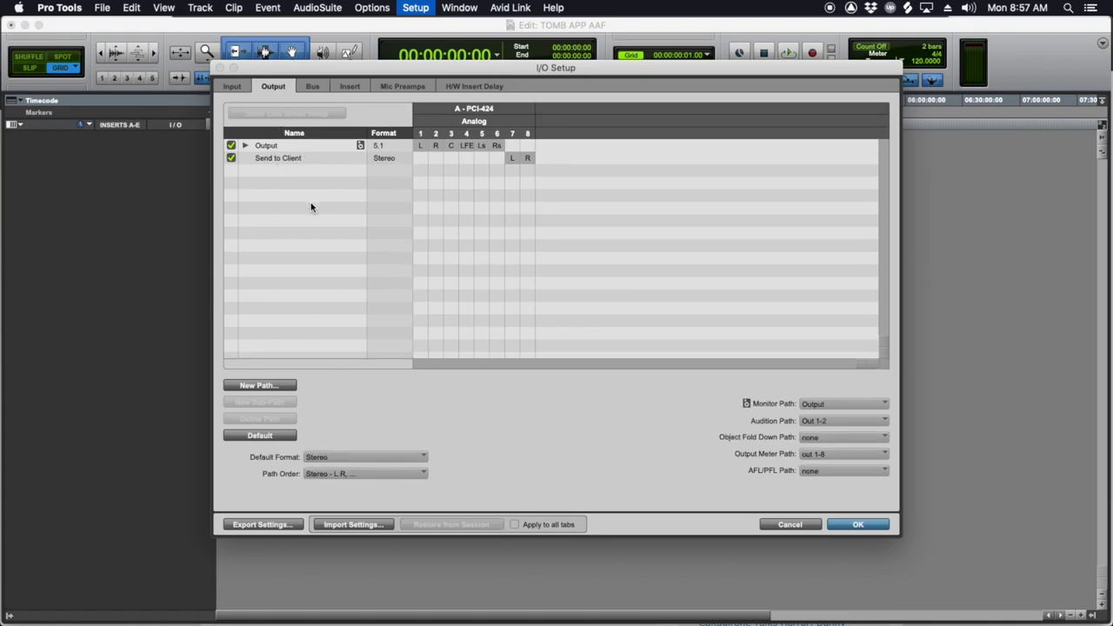
left_click(246, 146)
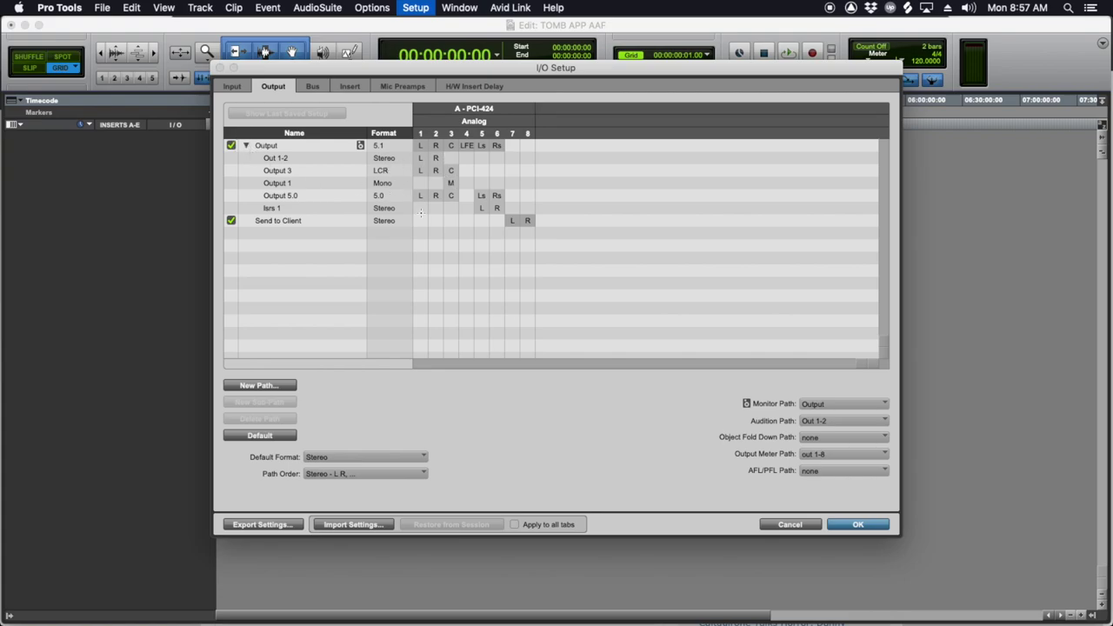
left_click(861, 524)
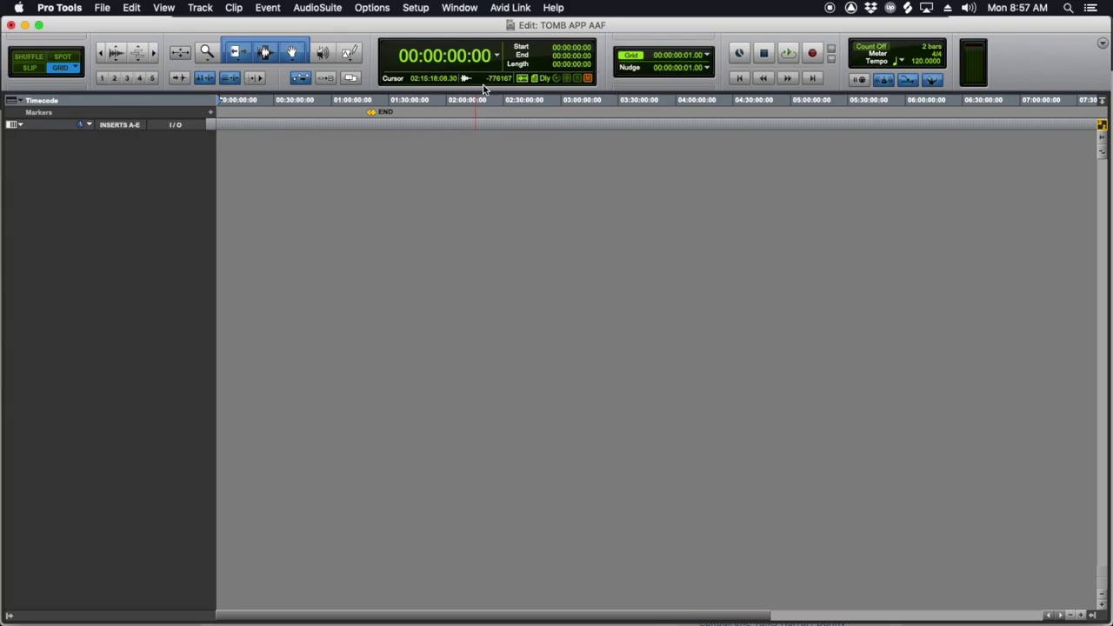
Step: Import the NOV 22 2020 RE FINAL CUT Raw audio Pic lockProxy video from the BSB folder to a new track with its audio
key("super+alt+shift+i")
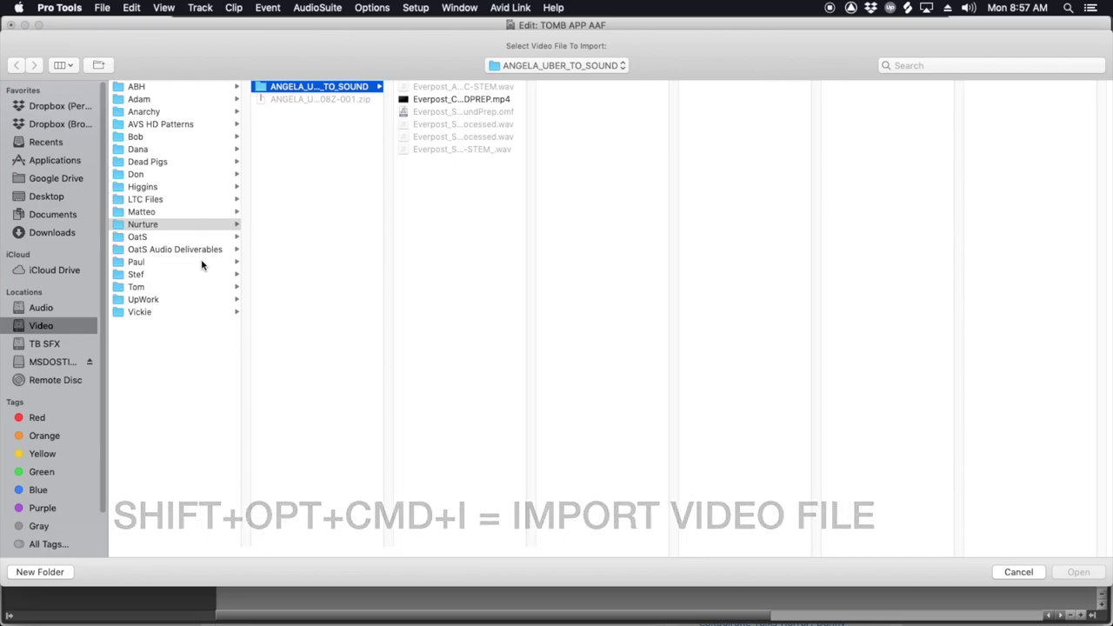
left_click(147, 212)
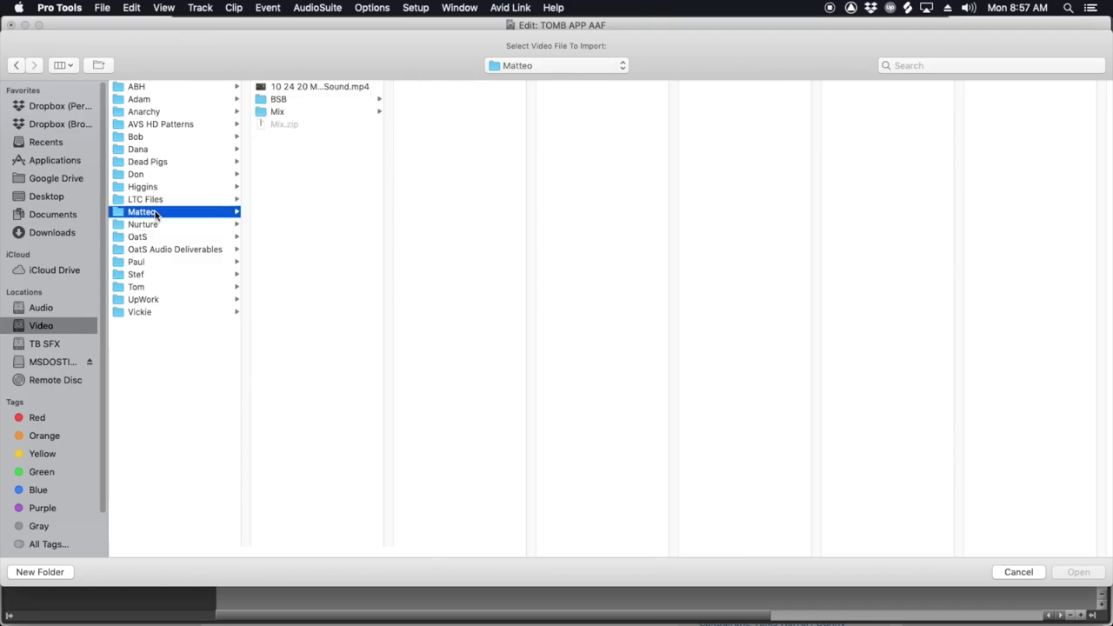
left_click(289, 102)
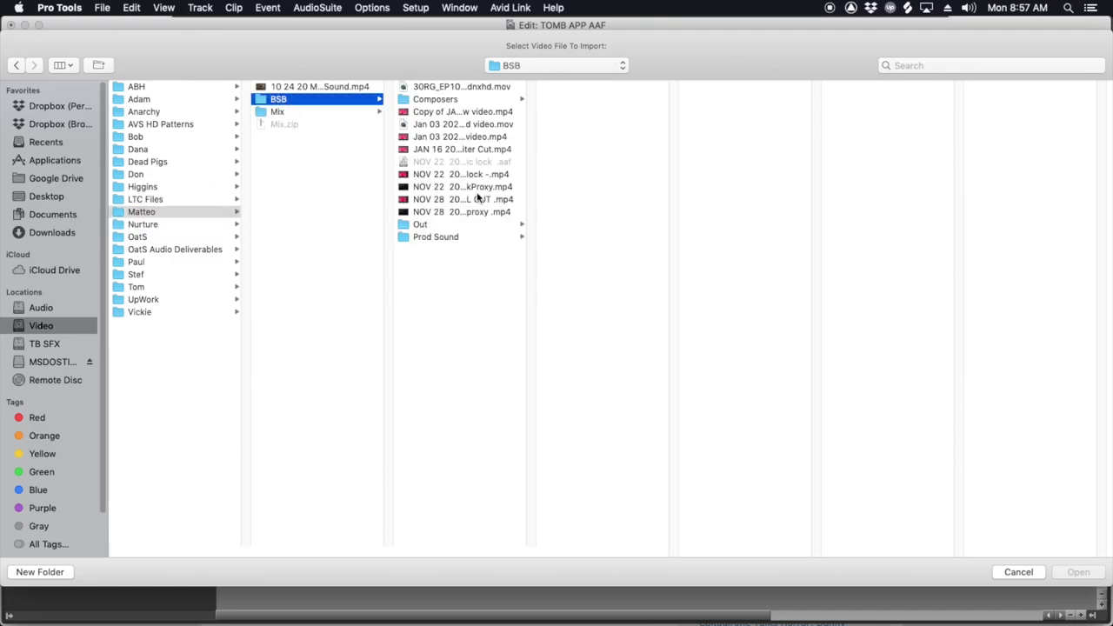
double_click(498, 189)
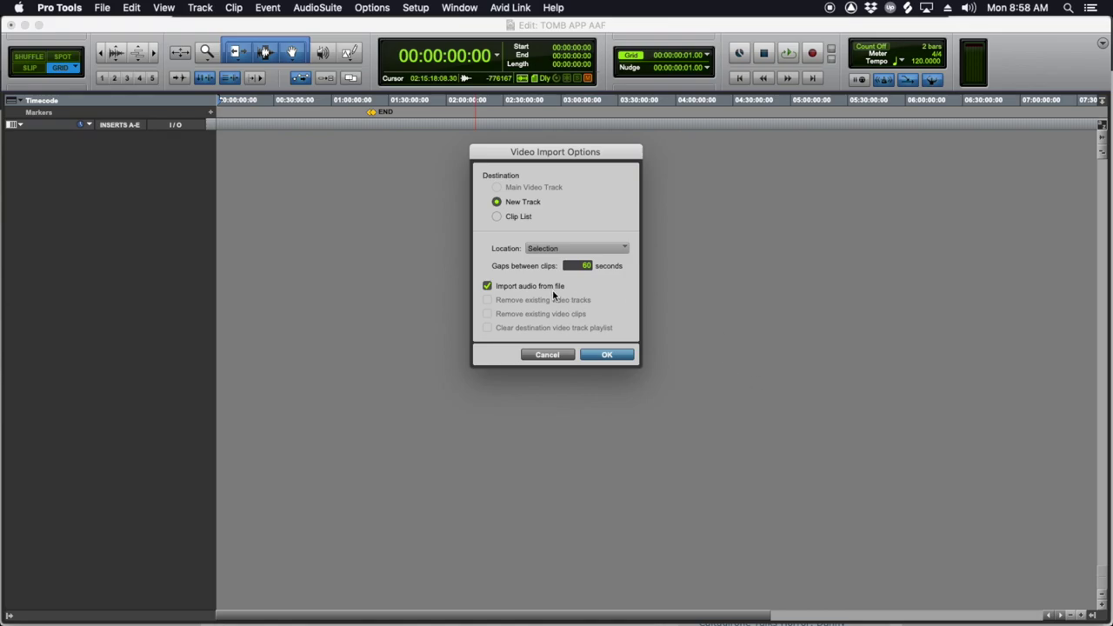
left_click(608, 357)
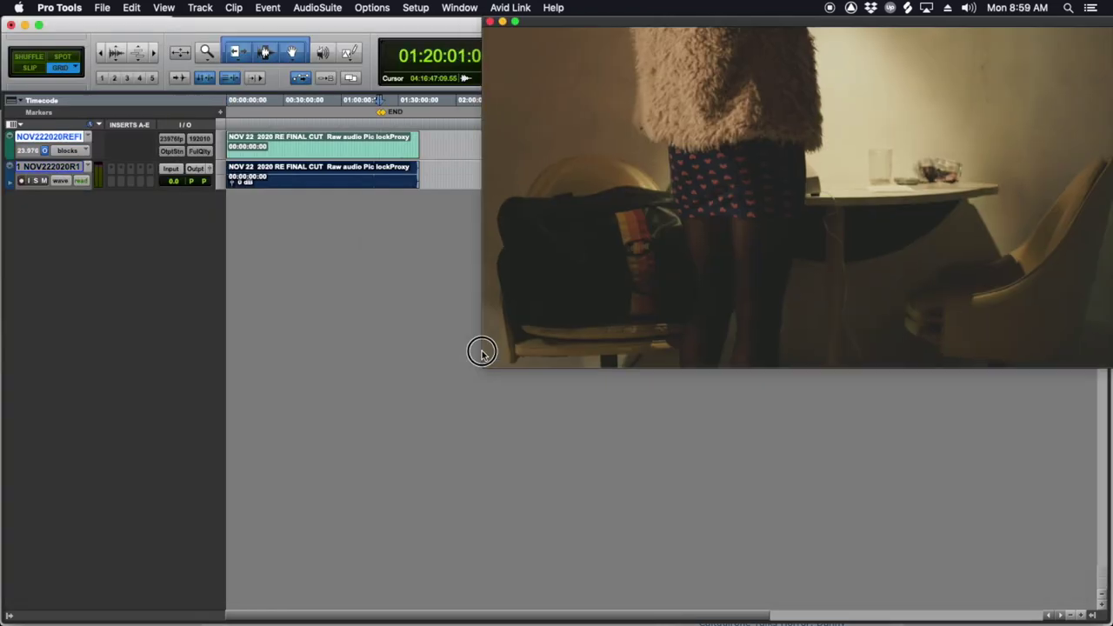
Step: Reposition and shrink the floating video window so the timecode counter and grid controls are uncovered
left_click_drag(716, 24, 705, 19)
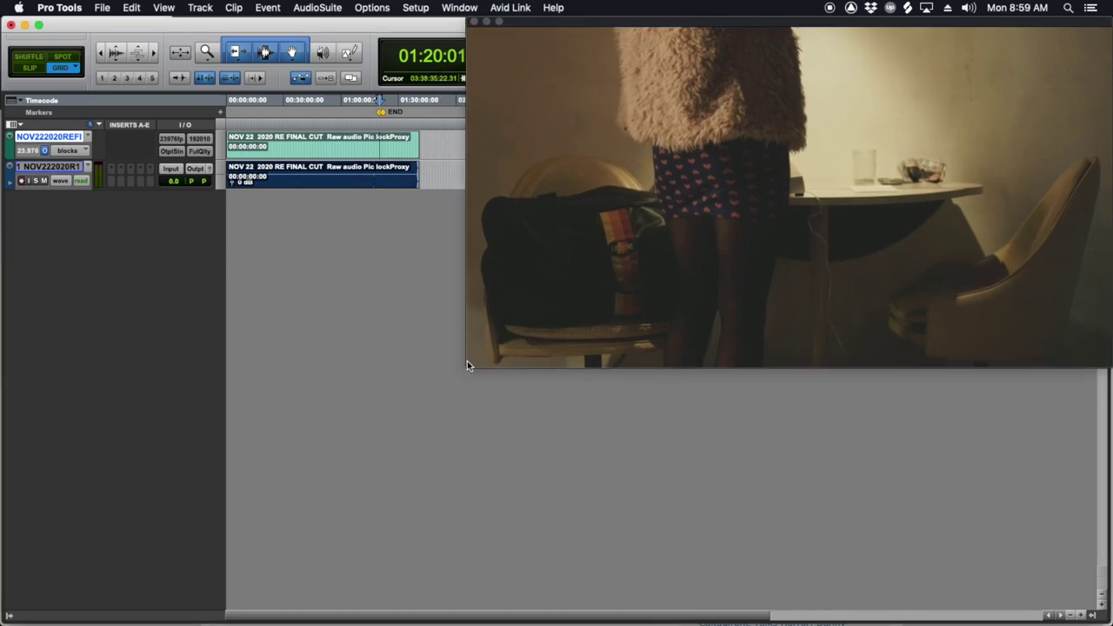
left_click_drag(466, 367, 707, 231)
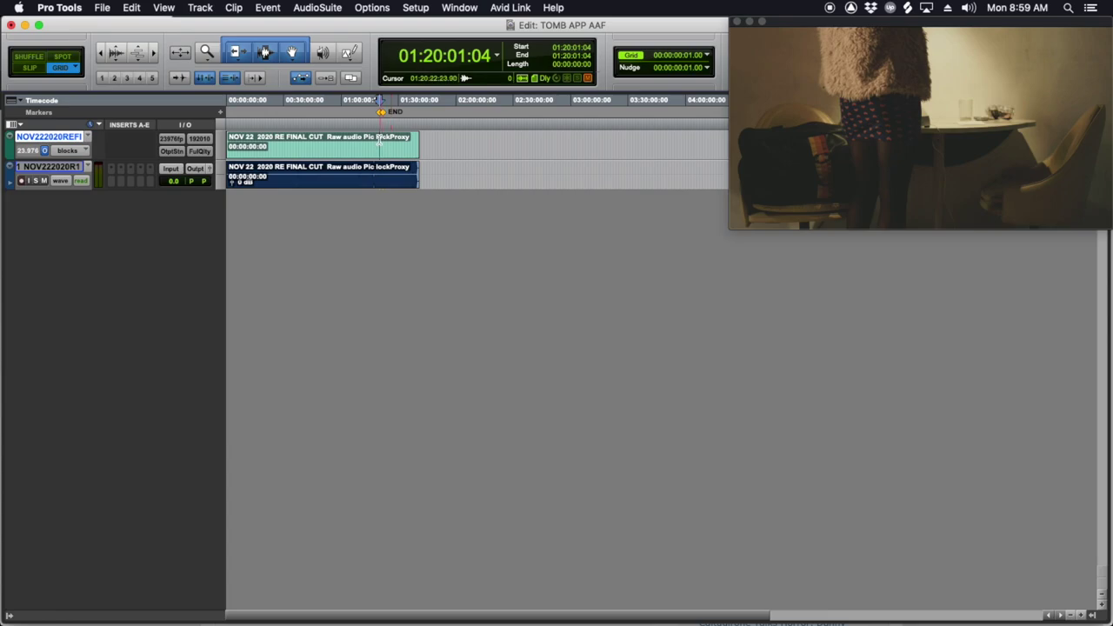
Step: Route the video's reference audio track to Output (Stereo) -> Out 1-2
left_click(198, 171)
mouse_move(217, 170)
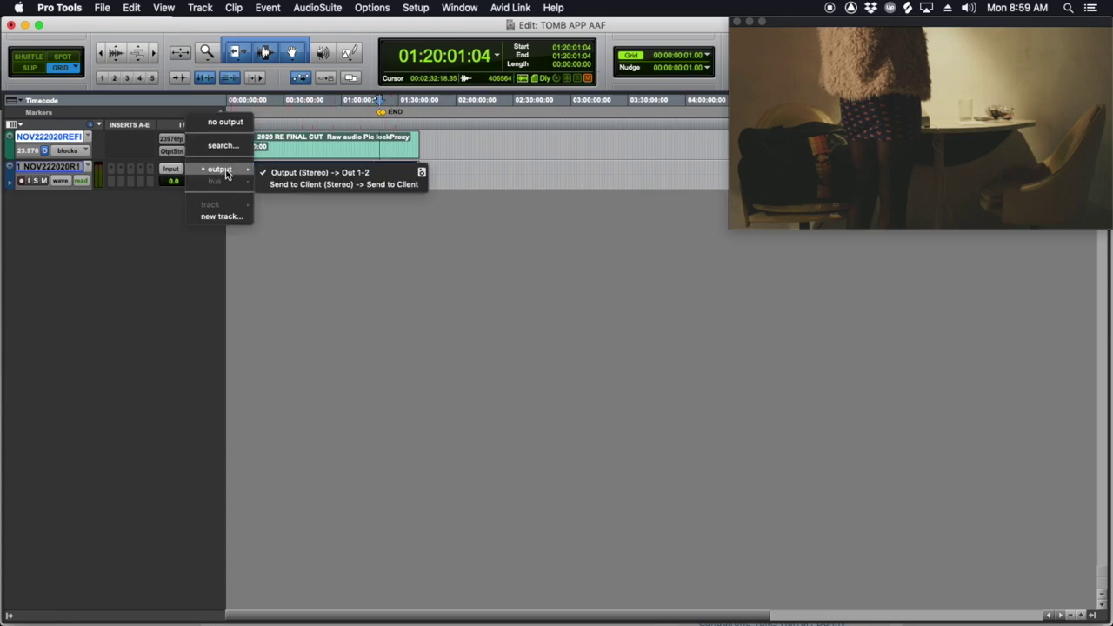
left_click(304, 173)
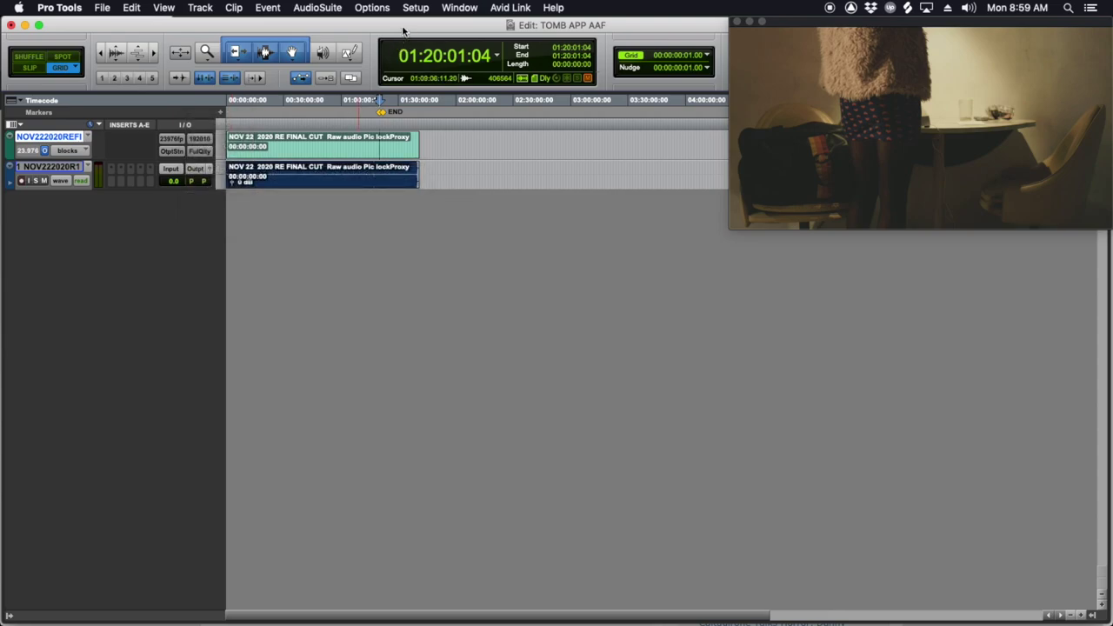
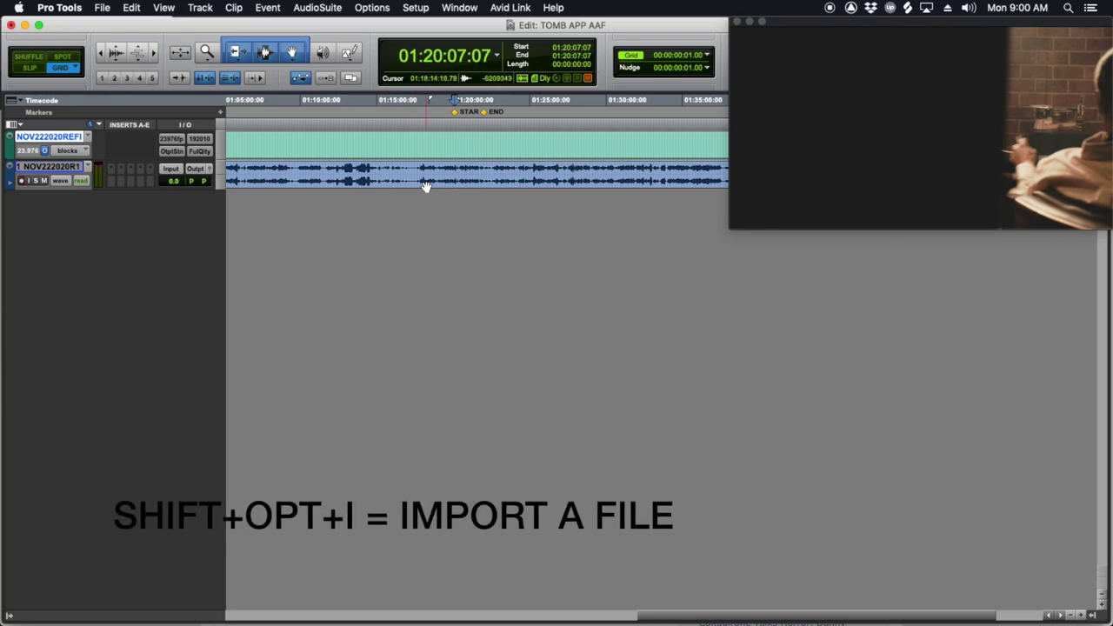
Step: Try an import of the Sept 2020 RE FINAL CUT AAF with audio forced to target session format and the V1 video track excluded
key("alt+shift+i")
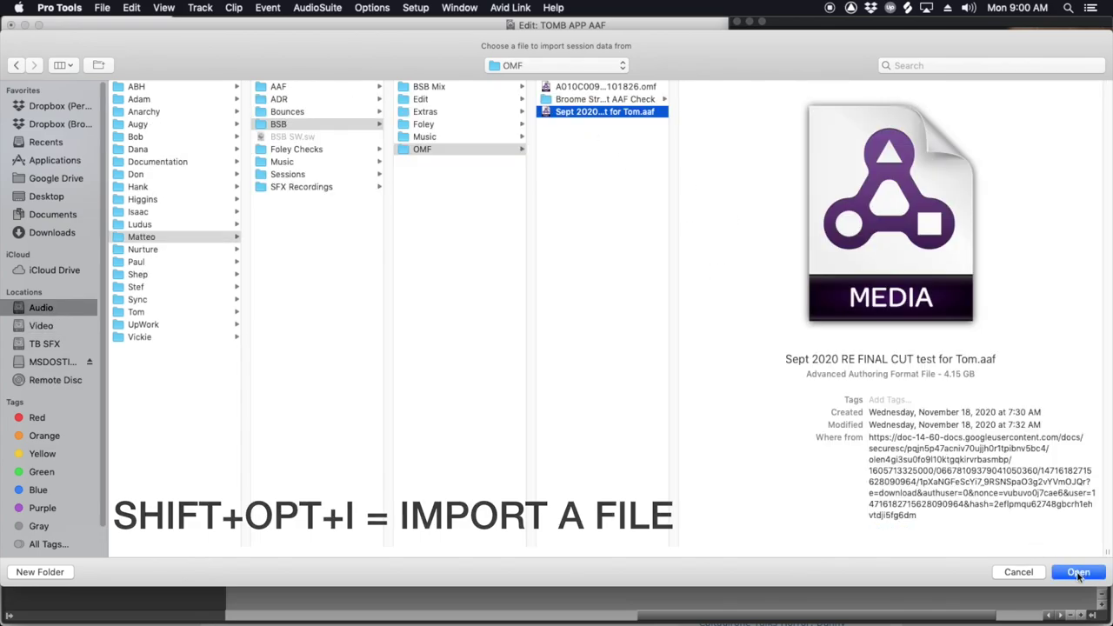
left_click(1078, 573)
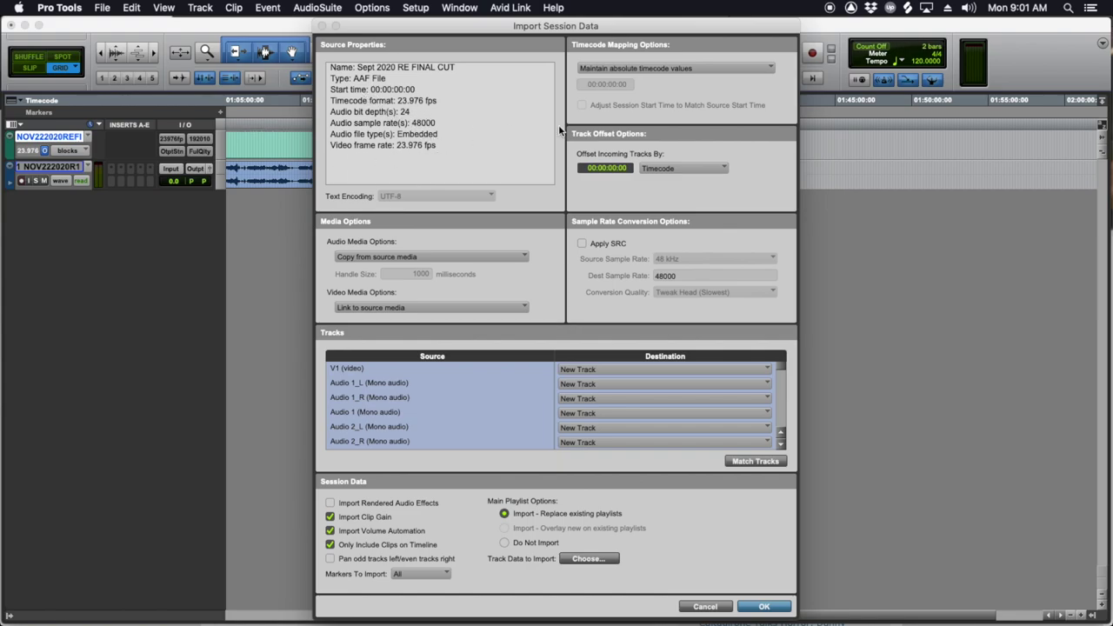
left_click(410, 256)
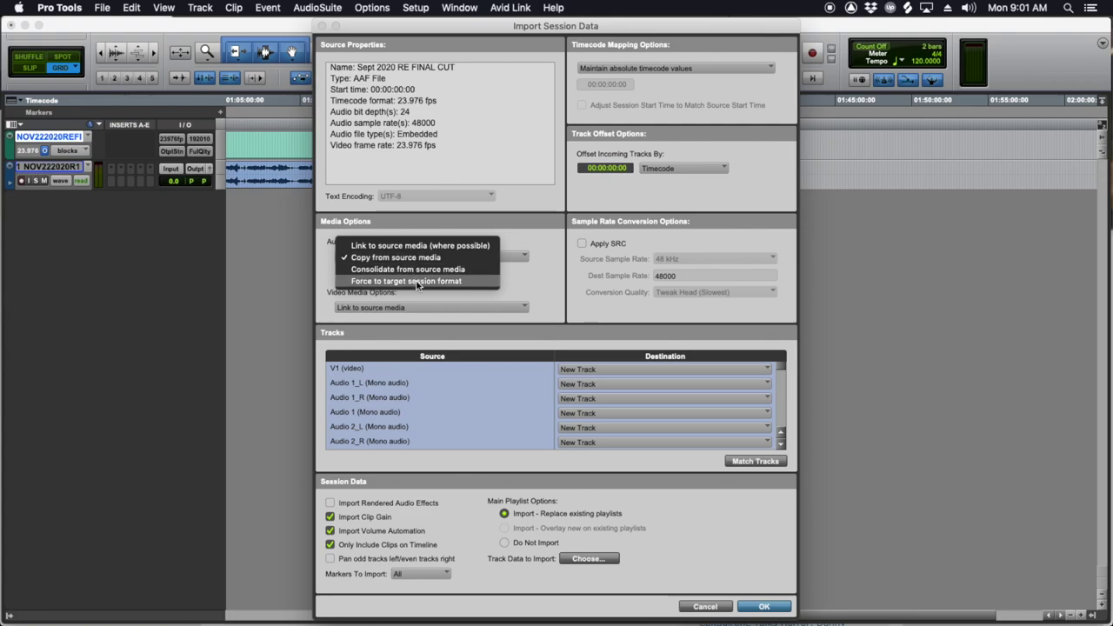
left_click(417, 281)
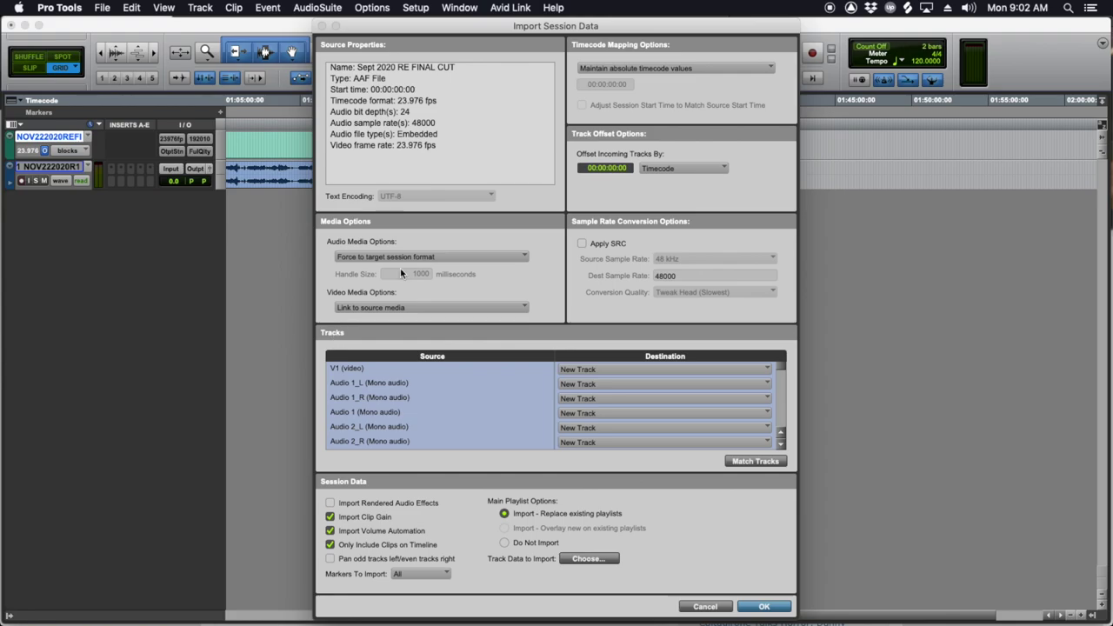
left_click(381, 369)
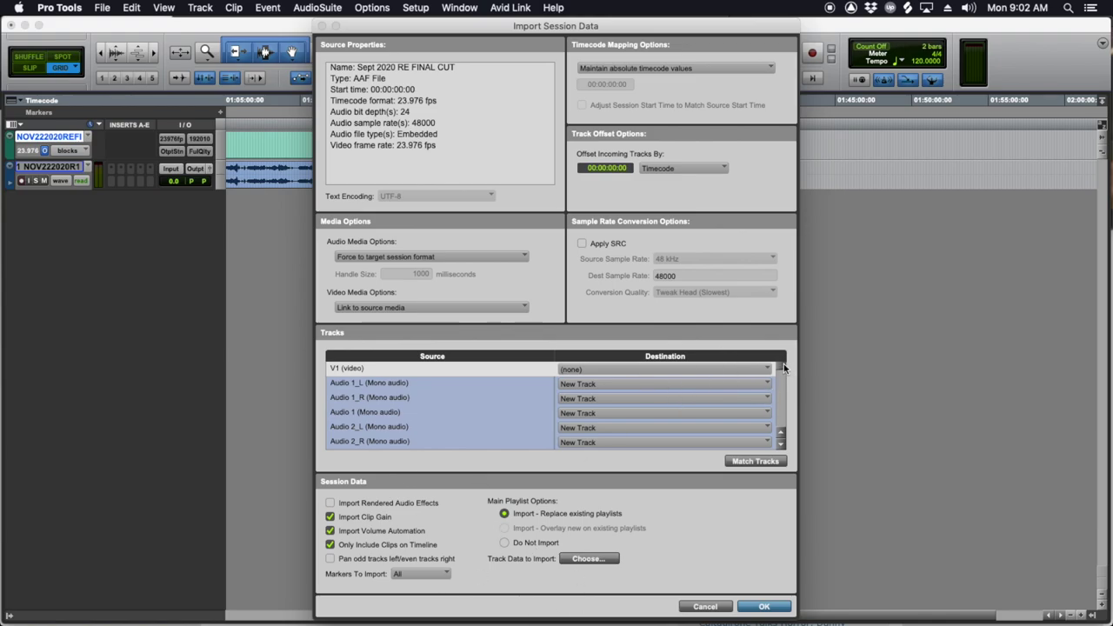
left_click_drag(782, 364, 785, 440)
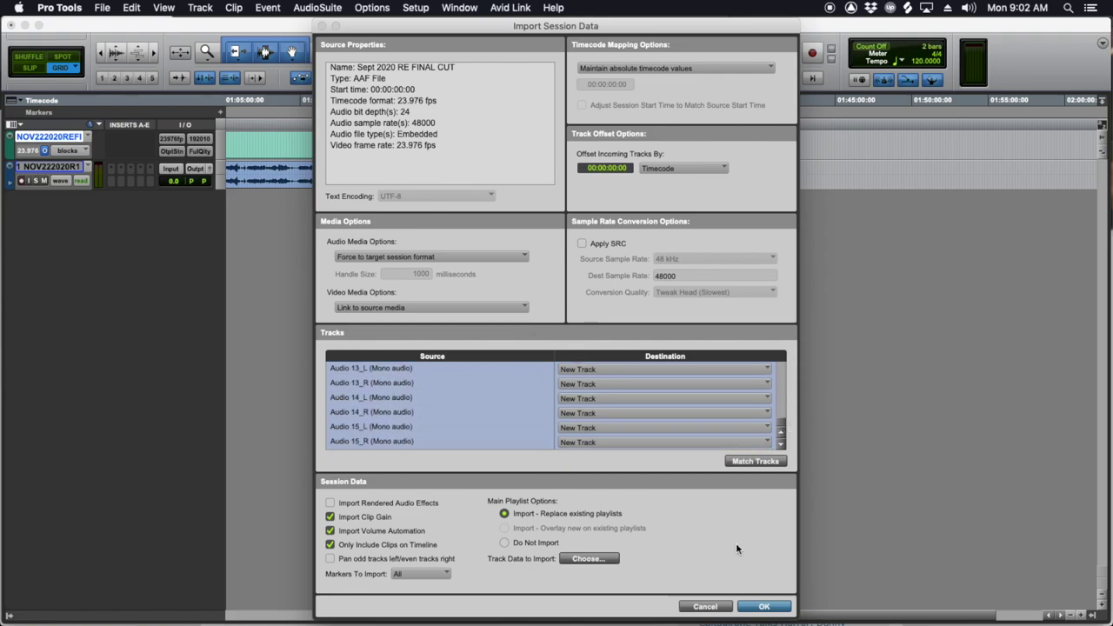
left_click(705, 607)
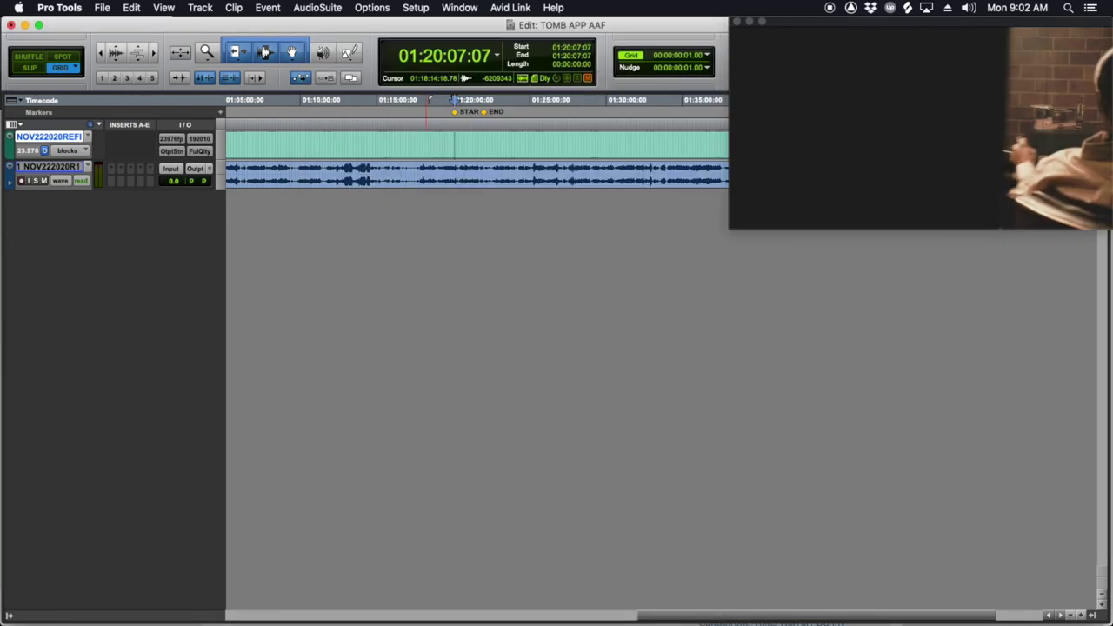
Step: Open the track list and show all the hidden AAF audio tracks and the tone track
left_click(10, 617)
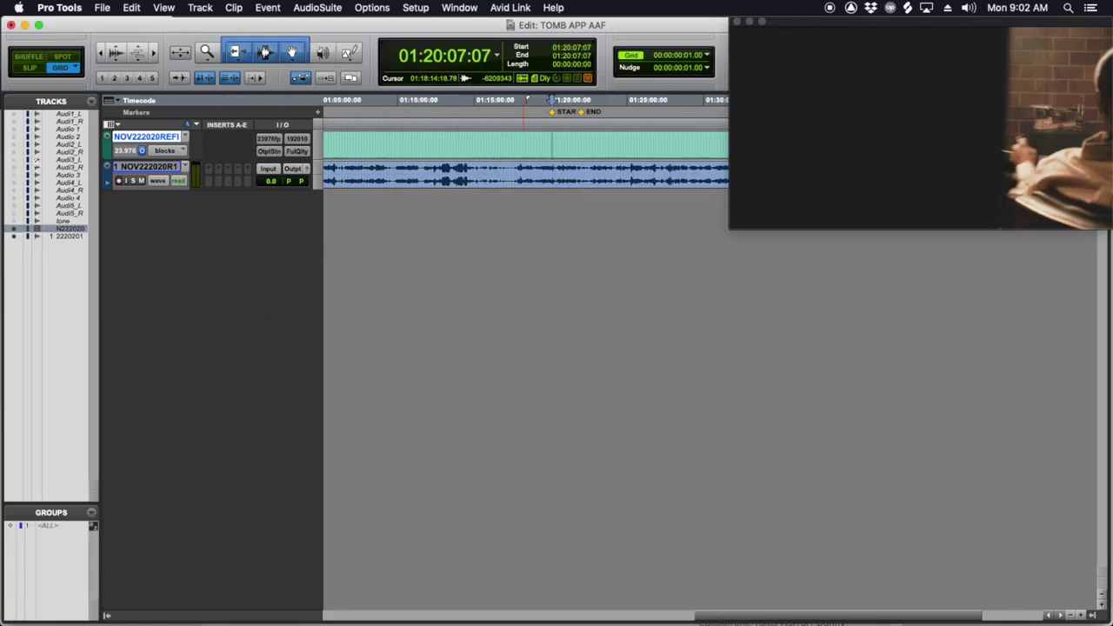
left_click_drag(17, 116, 13, 233)
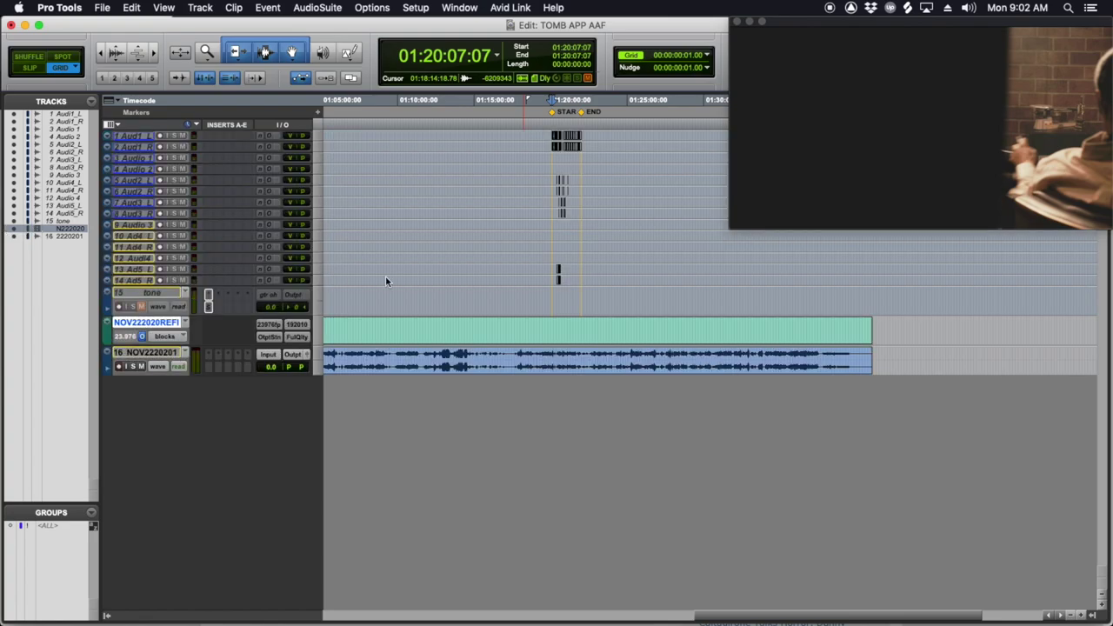
Step: Zoom the timeline in on the imported AAF clips and play the session from the START marker
left_click(569, 279)
key("super+bracketright")
key("super+bracketright")
key("super+bracketright")
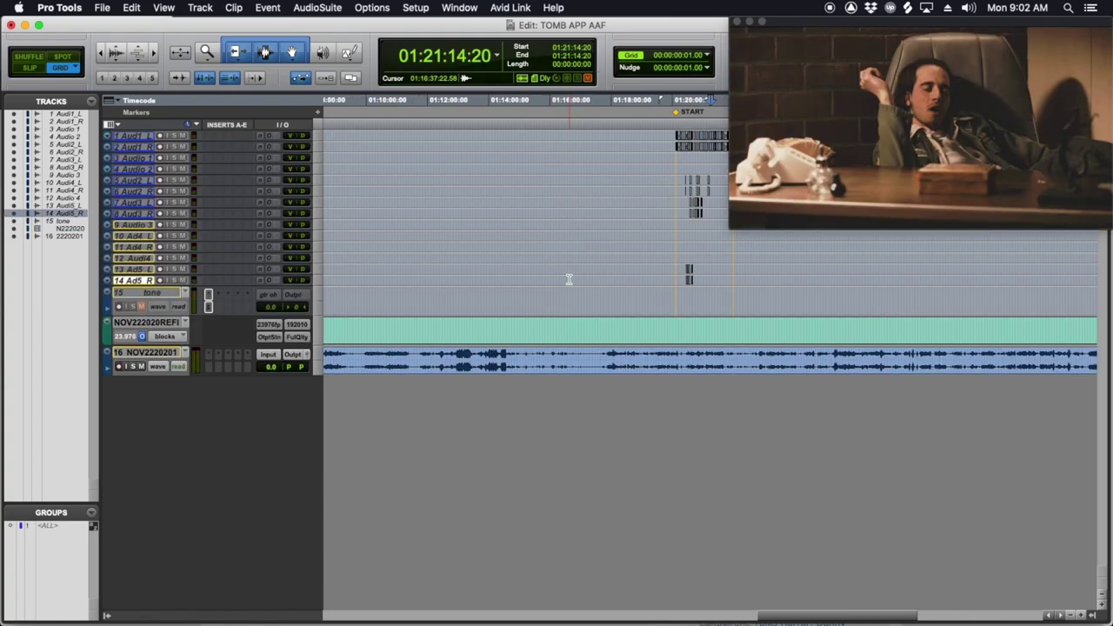
scroll(568, 278, "right", 5)
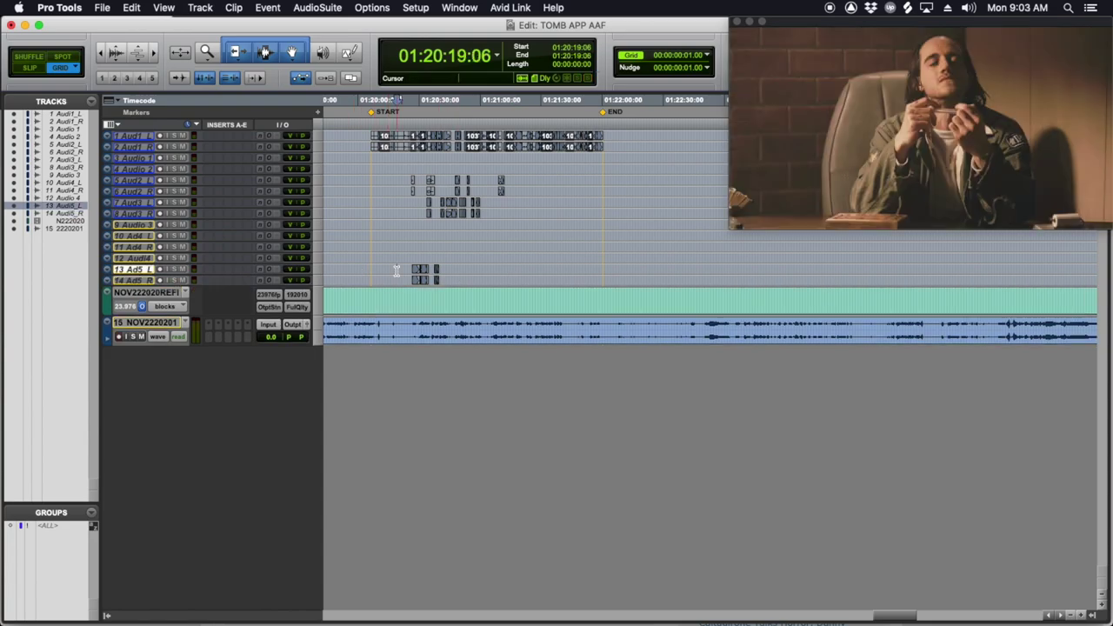
scroll(417, 268, "left", 5)
key("super+alt+bracketright")
key("super+bracketright")
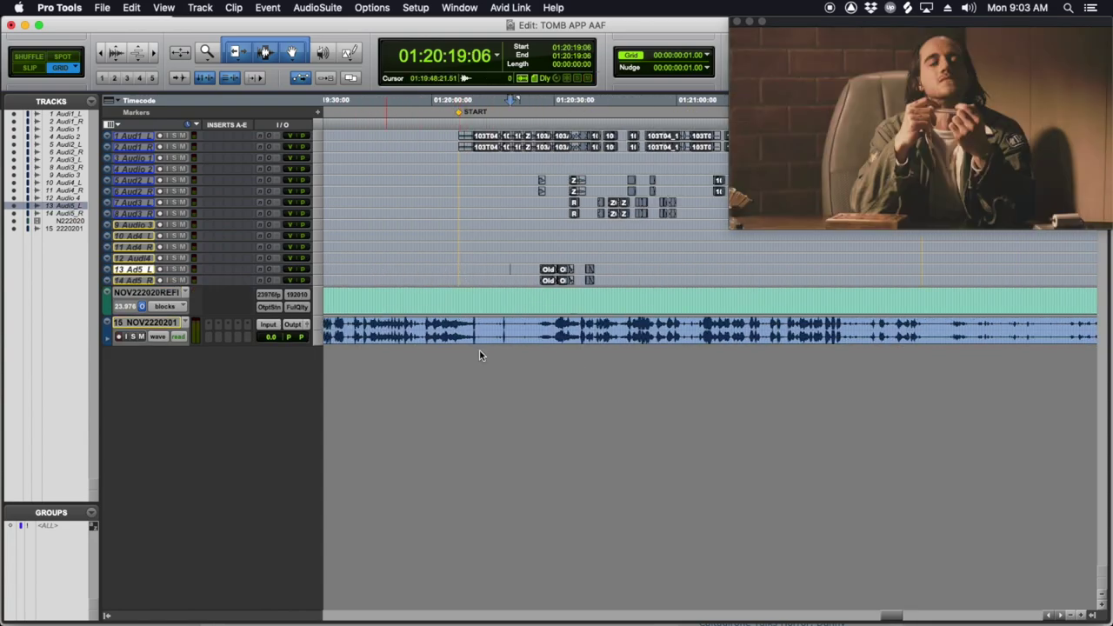
left_click(459, 280)
key("space")
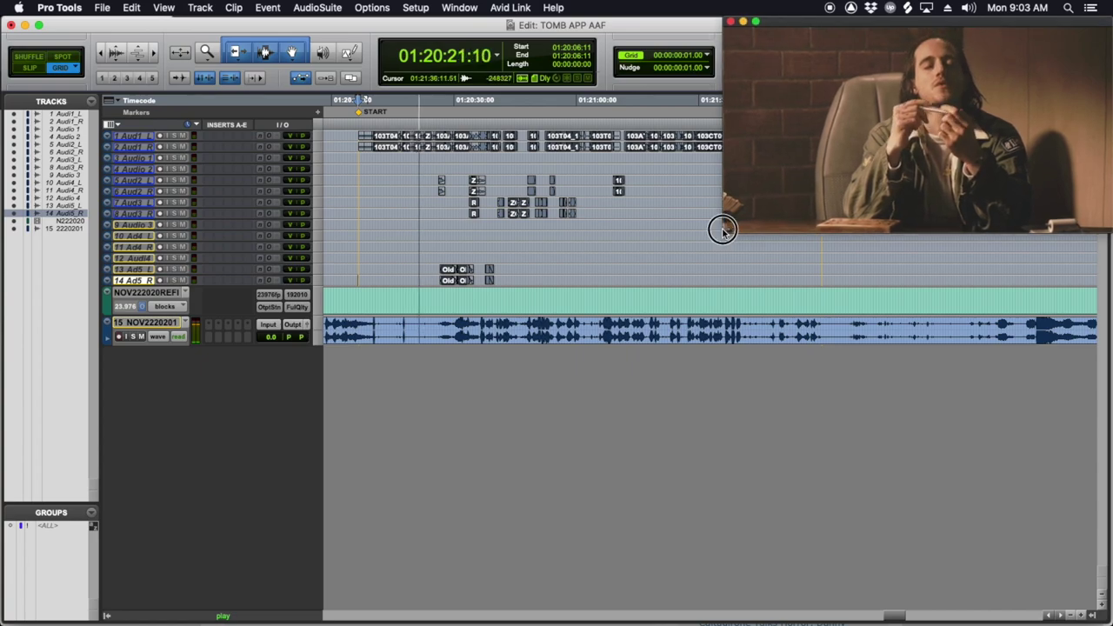
Step: Resize the floating video window smaller so that it no longer covers the transport controls
left_click_drag(725, 228, 350, 464)
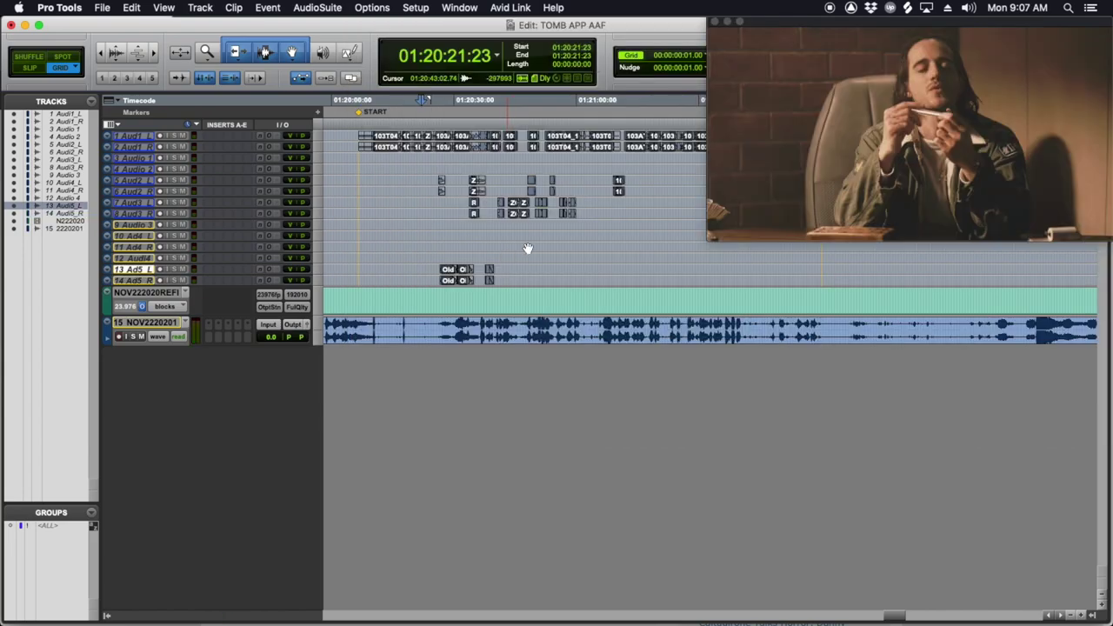
scroll(538, 198, "right", 3)
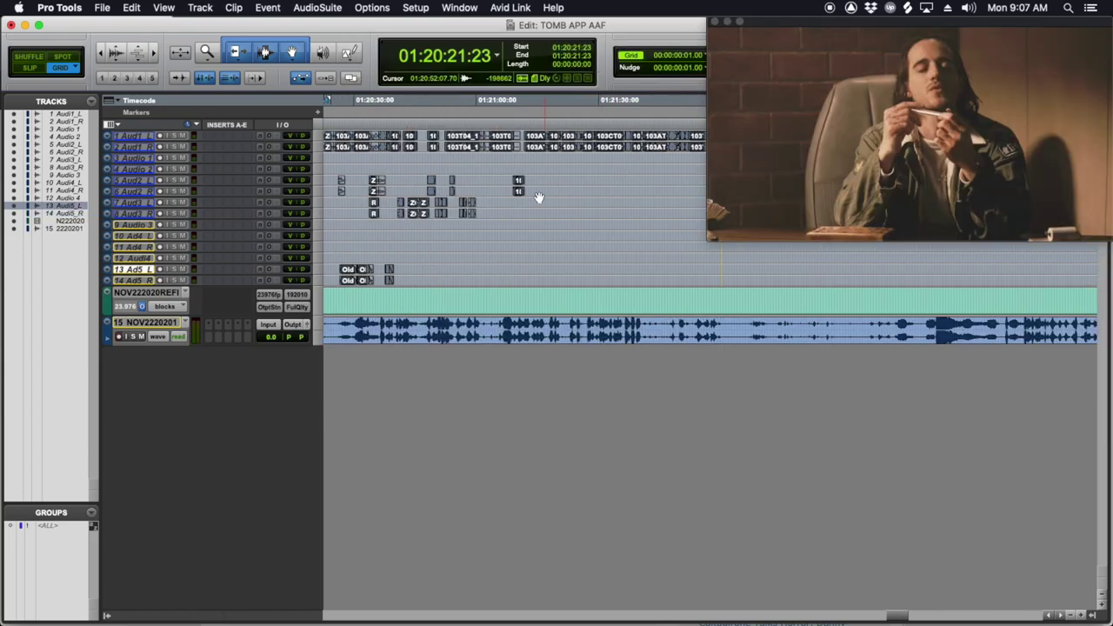
scroll(538, 198, "left", 3)
left_click_drag(707, 242, 782, 196)
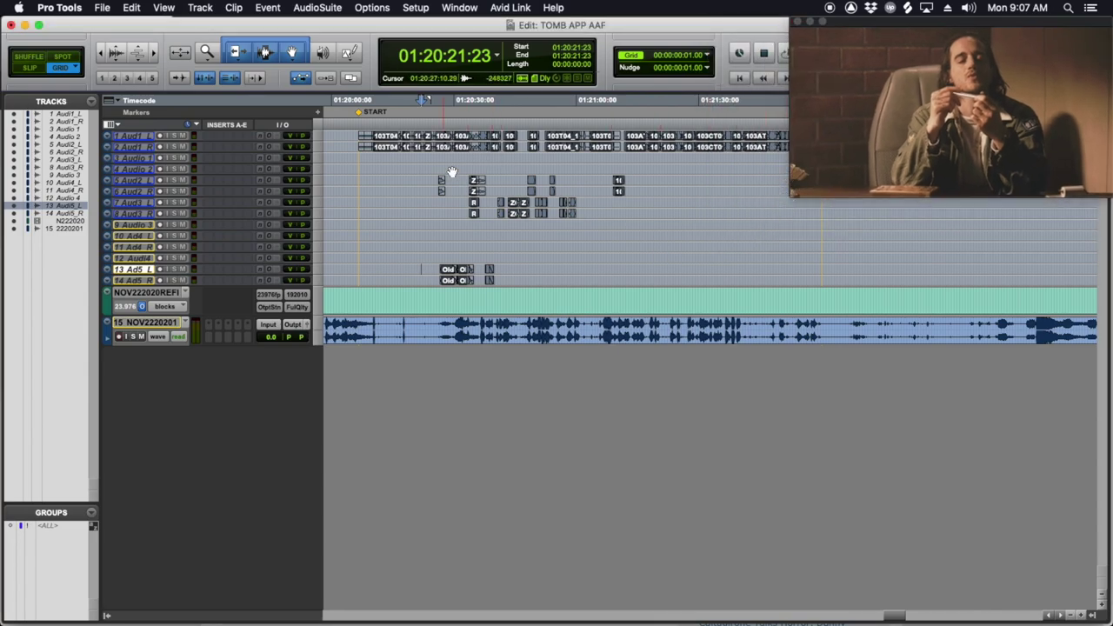
Step: Examine the imported AAF clips after the START marker at closer and wider zoom levels
left_click(463, 257)
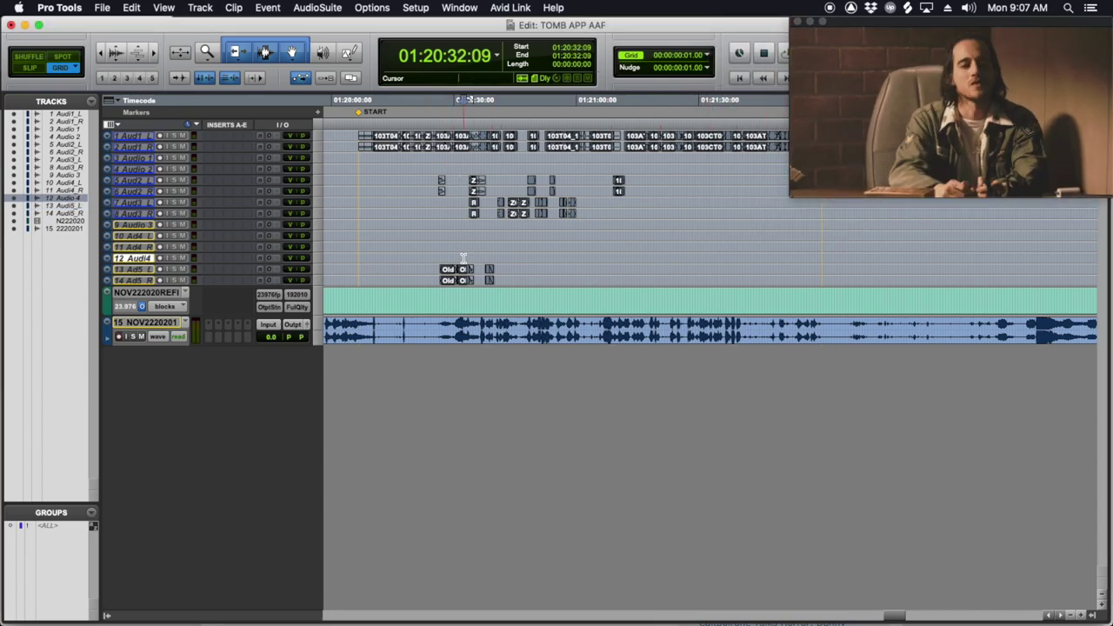
key("super+bracketright")
key("super+bracketright")
key("super+bracketright")
key("super+bracketleft")
key("super+bracketleft")
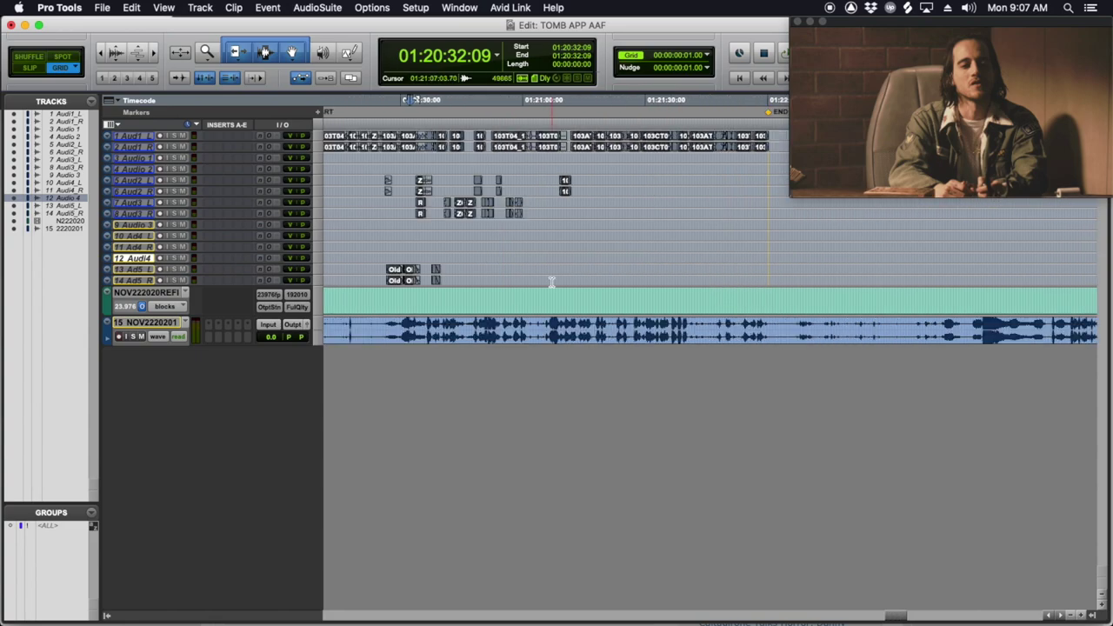
left_click(468, 191)
key("super+bracketright")
key("super+bracketright")
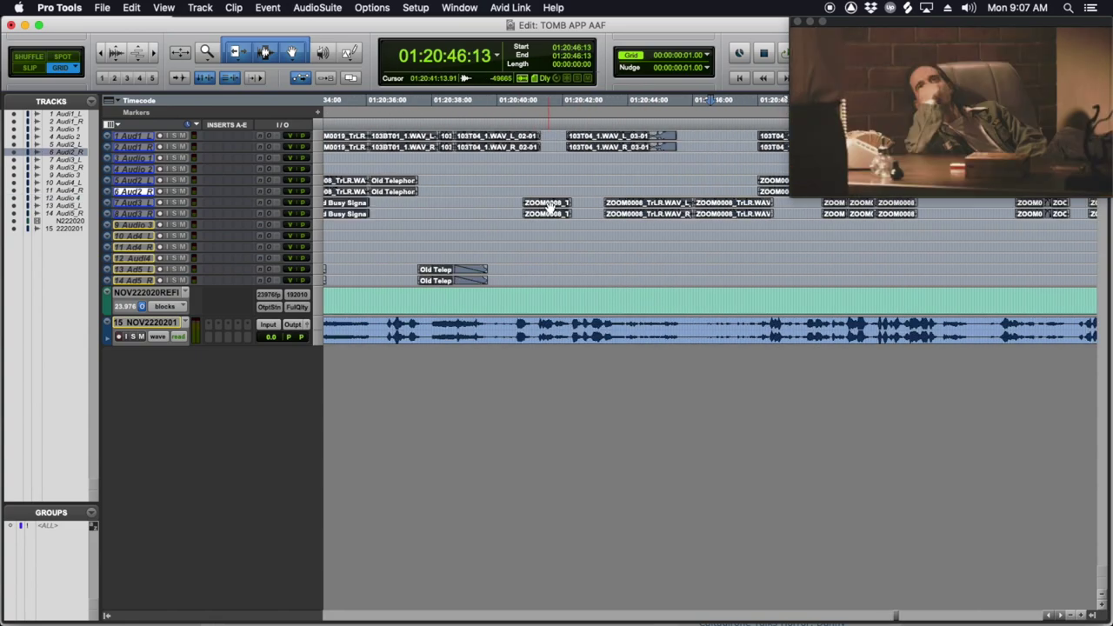
key("super+bracketleft")
key("super+bracketleft")
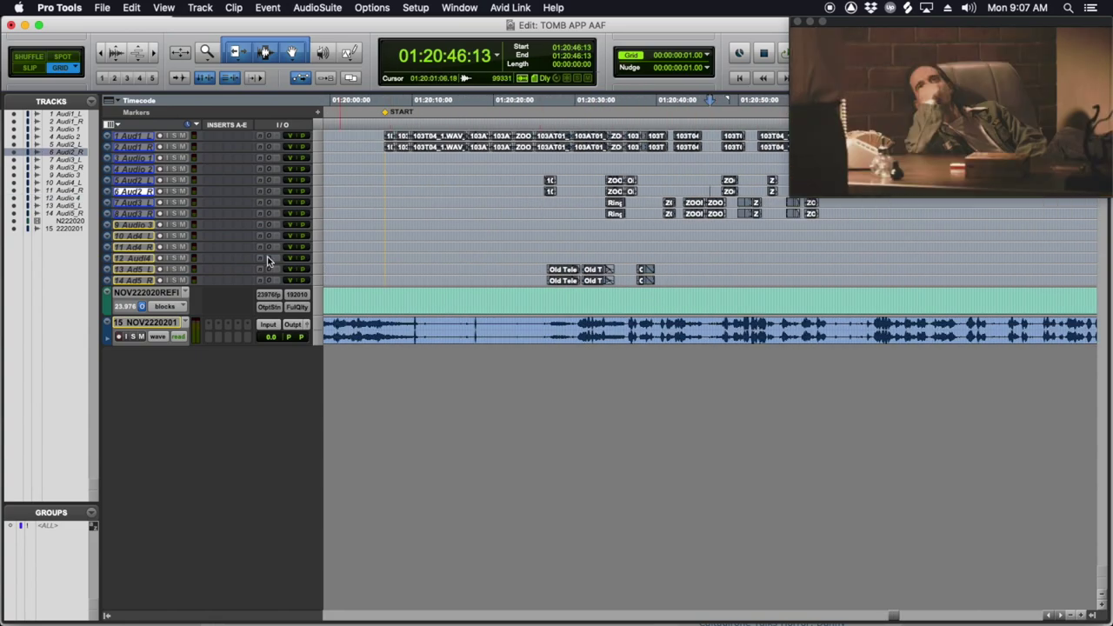
Step: Select all AAF audio tracks from Audio 1_L to Audio 5_R and route them to Output (Stereo) -> Out 1-2
left_click(140, 280)
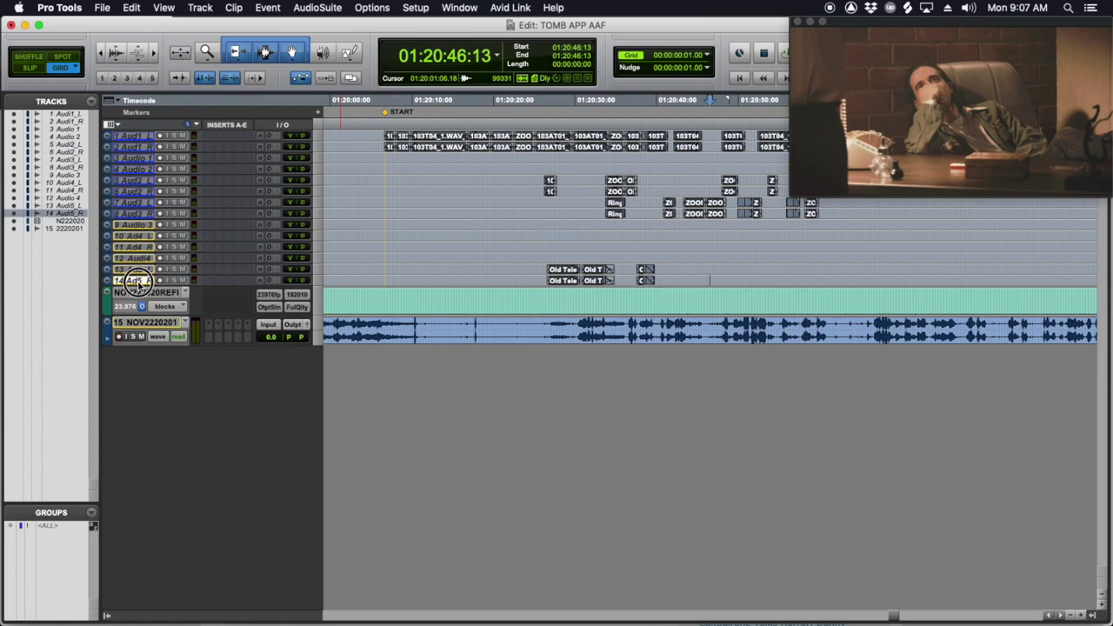
left_click(139, 139, "shift")
right_click(139, 139)
key("Escape")
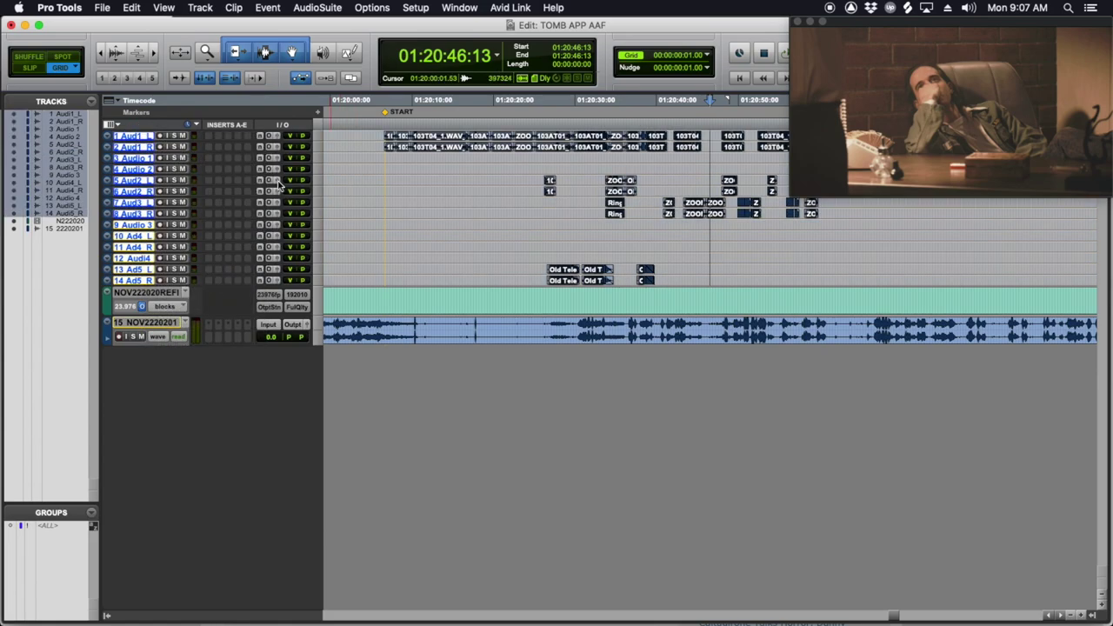
left_click(279, 183)
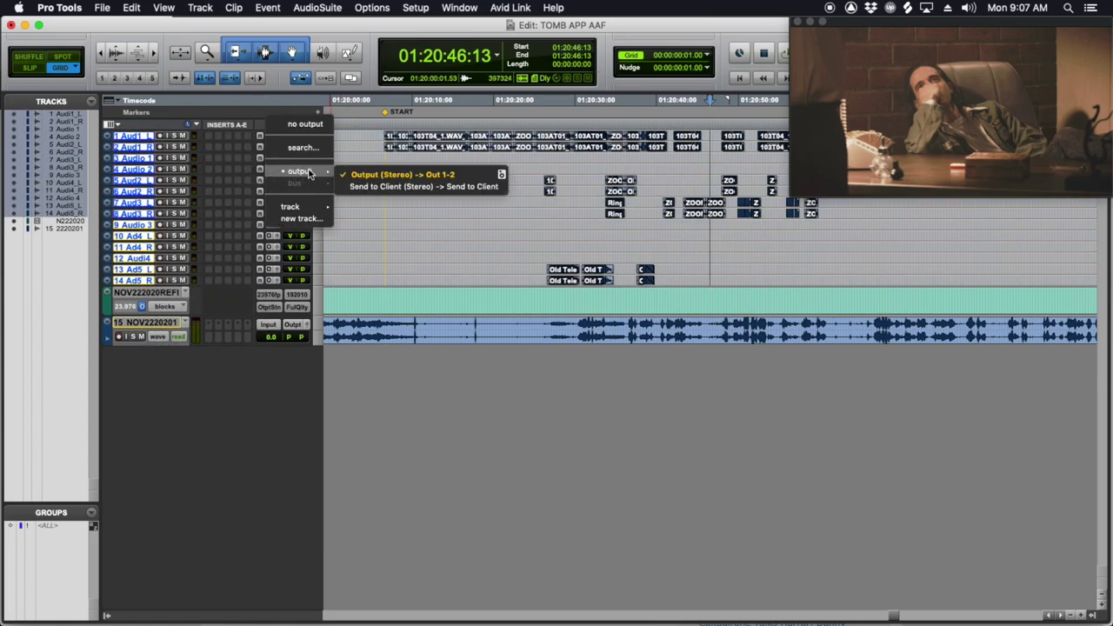
left_click(410, 176)
Step: Mute the video's reference audio track and move it together with the video track above all the AAF tracks
left_click(395, 323)
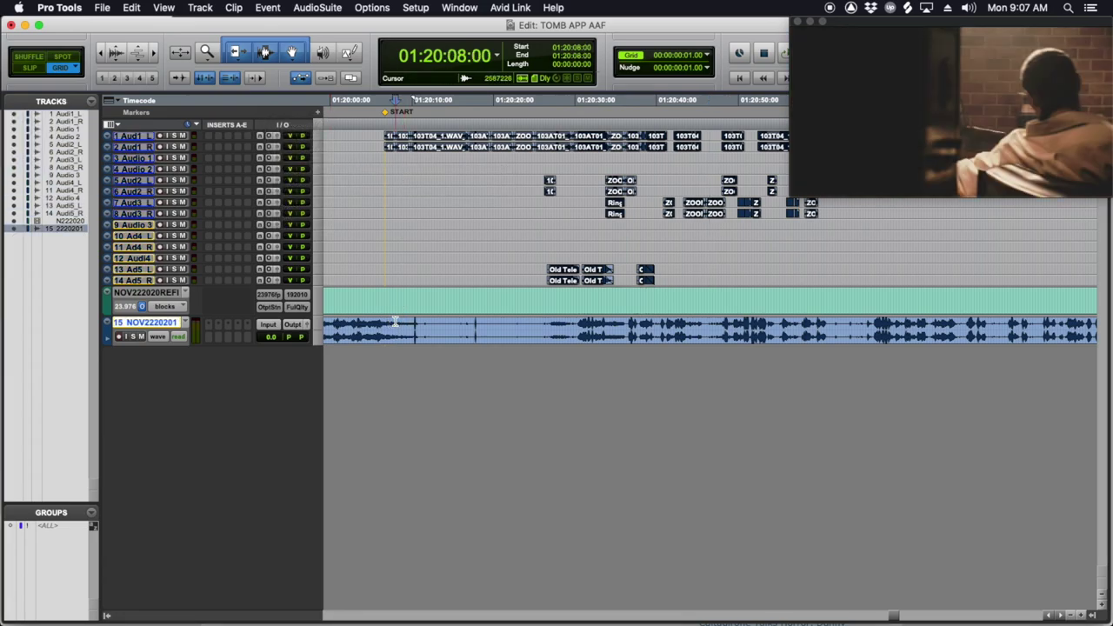
left_click(144, 337)
left_click(159, 296, "shift")
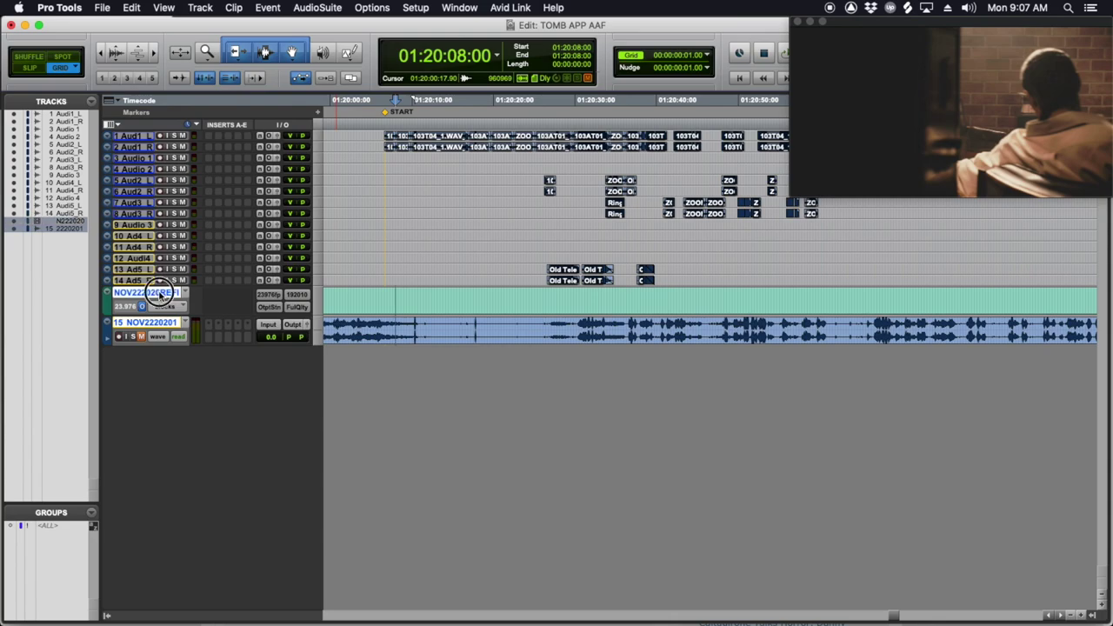
left_click_drag(152, 293, 156, 113)
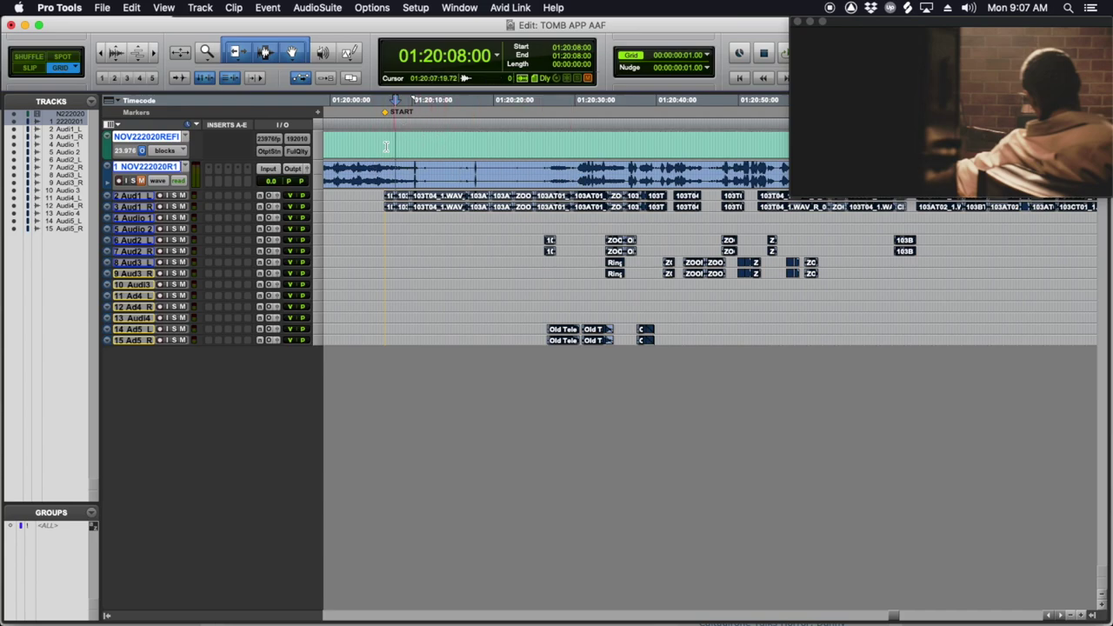
Step: Set all tracks to medium height and inspect the Audio 1_L and Audio 1_R waveforms around 01:20:31
left_click(318, 216)
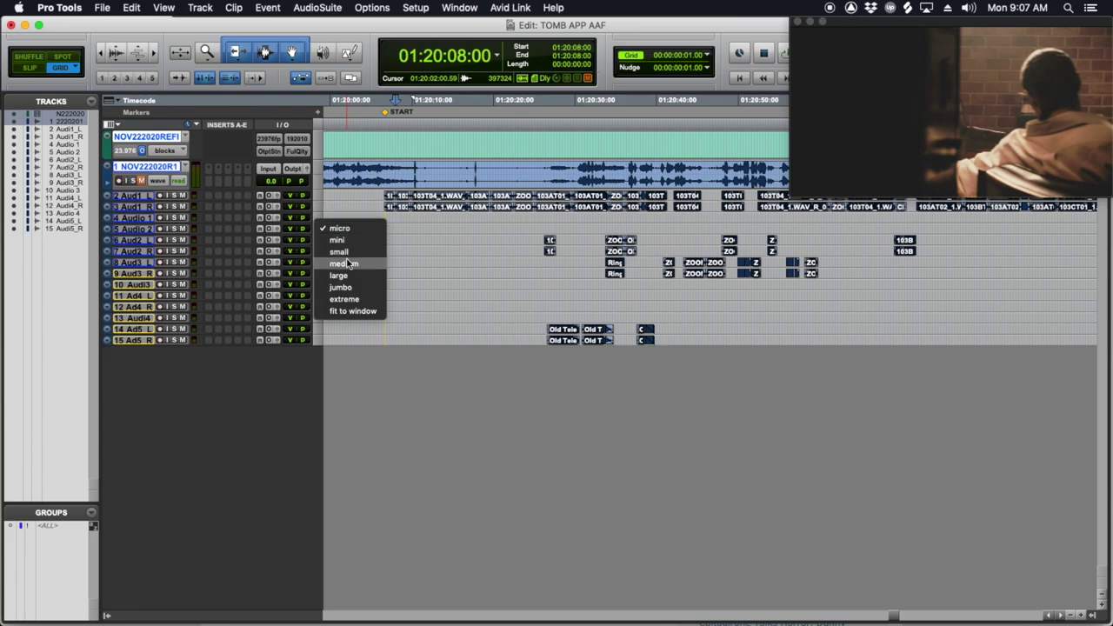
left_click(348, 264)
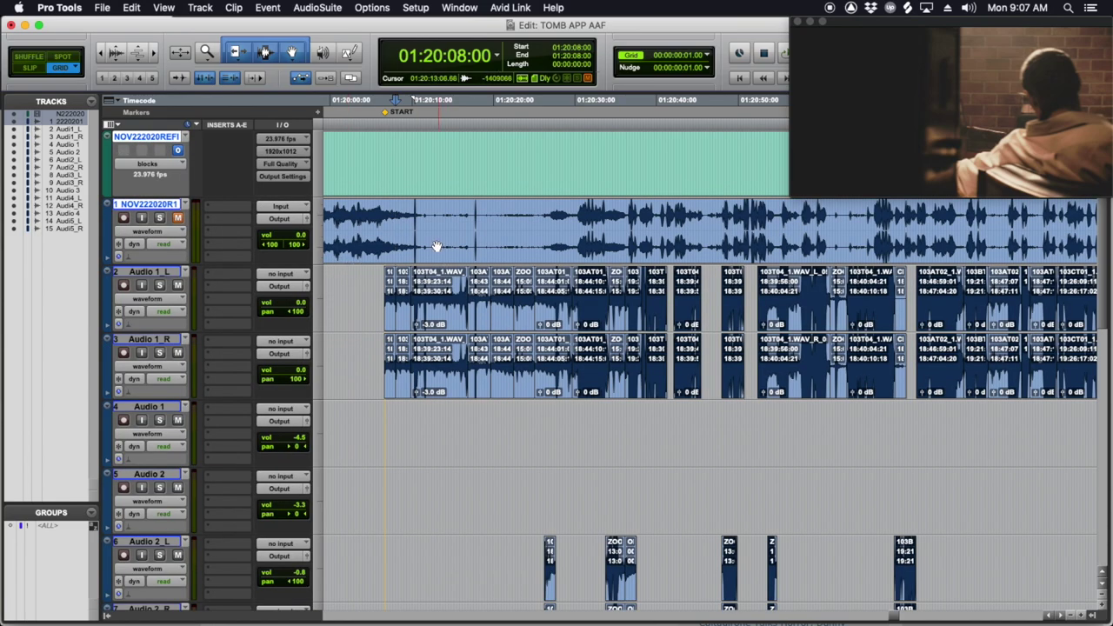
left_click(440, 207)
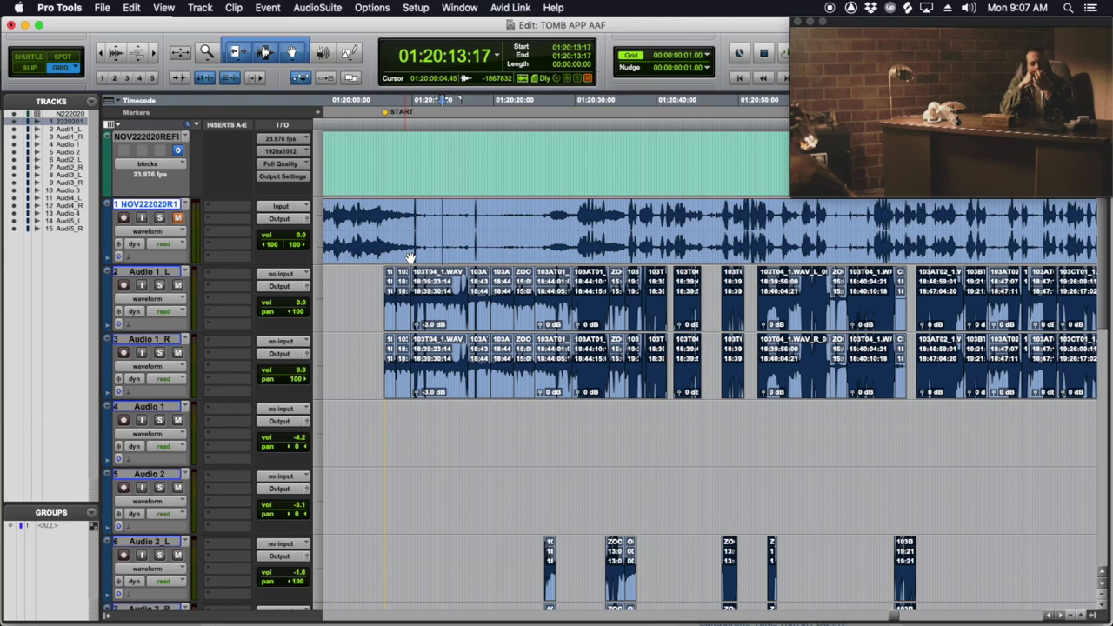
left_click(588, 221)
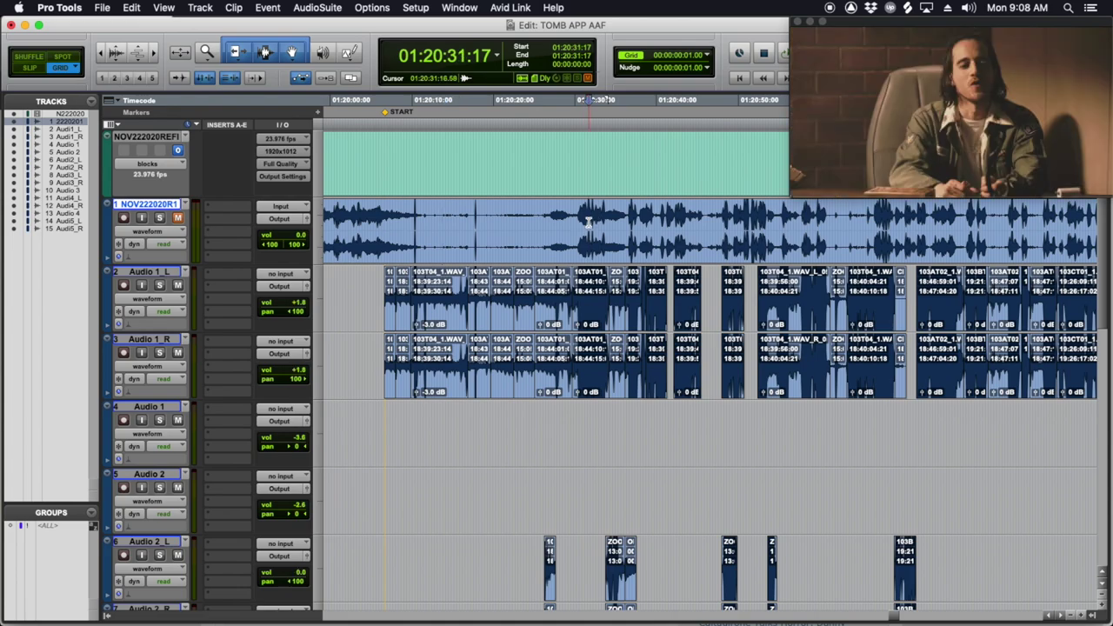
key("super+bracketright")
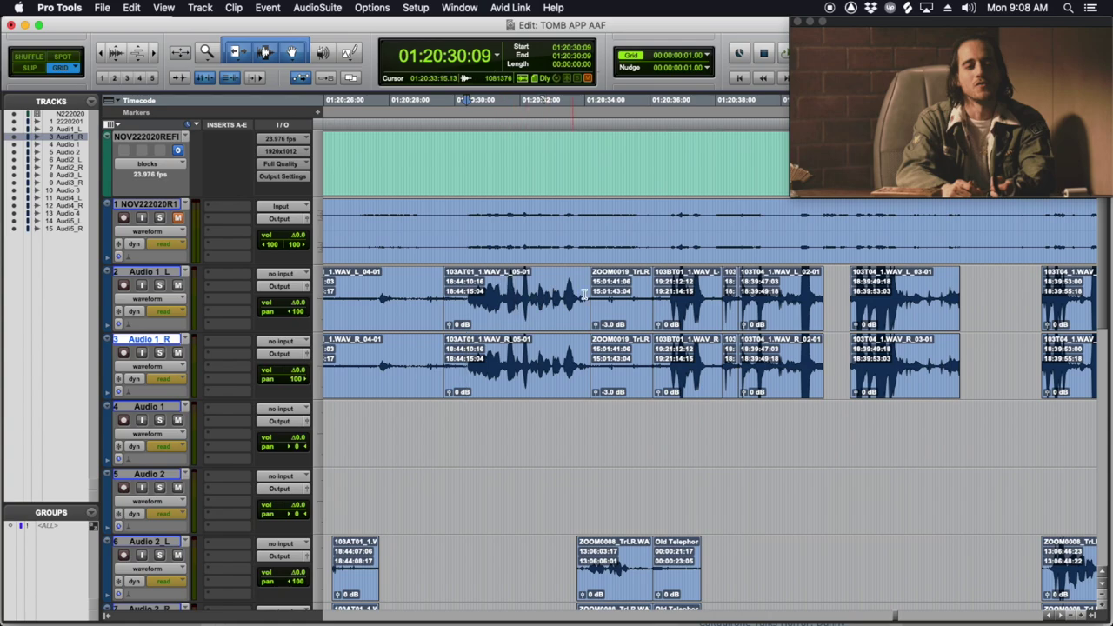
left_click(518, 304)
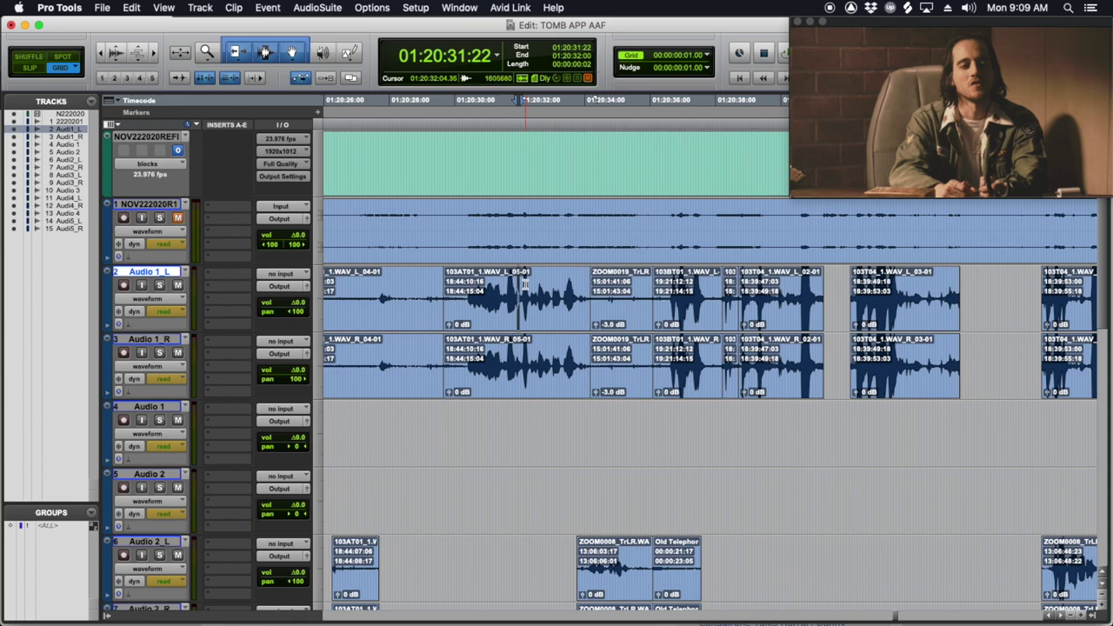
left_click(508, 357)
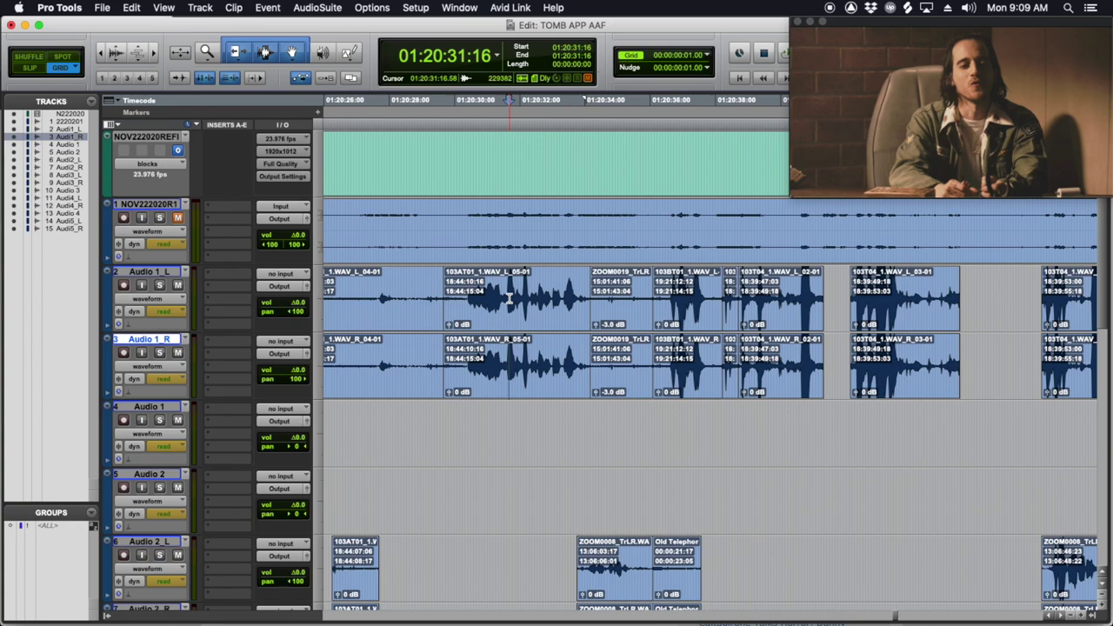
Step: Delete the empty tracks Audio 1 and Audio 2
key("super+bracketleft")
key("super+bracketleft")
key("super+bracketleft")
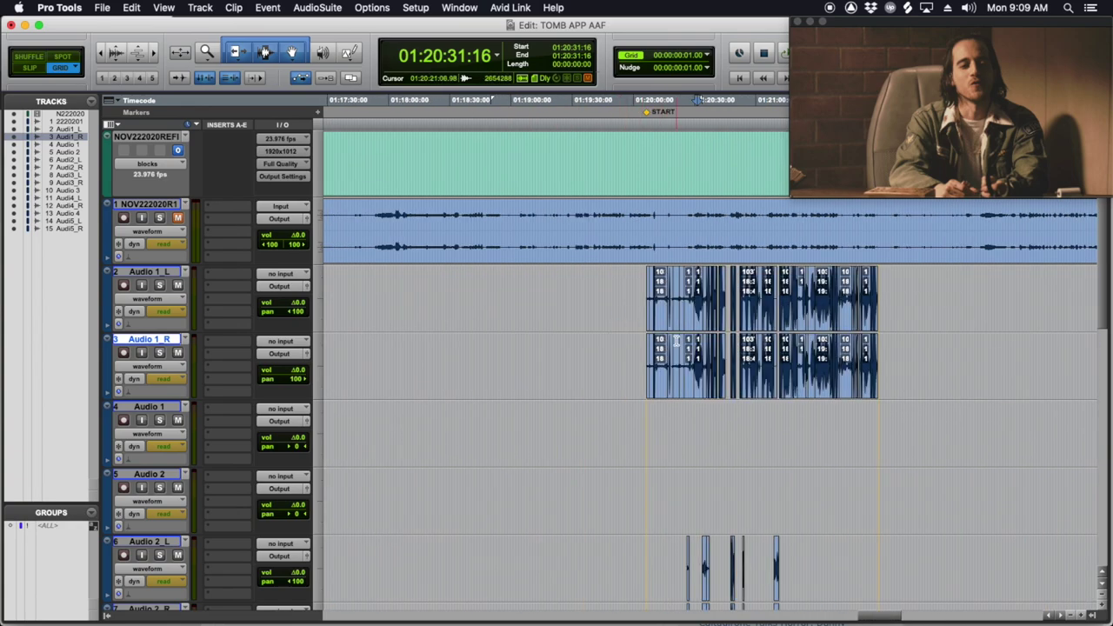
scroll(677, 341, "right", 5)
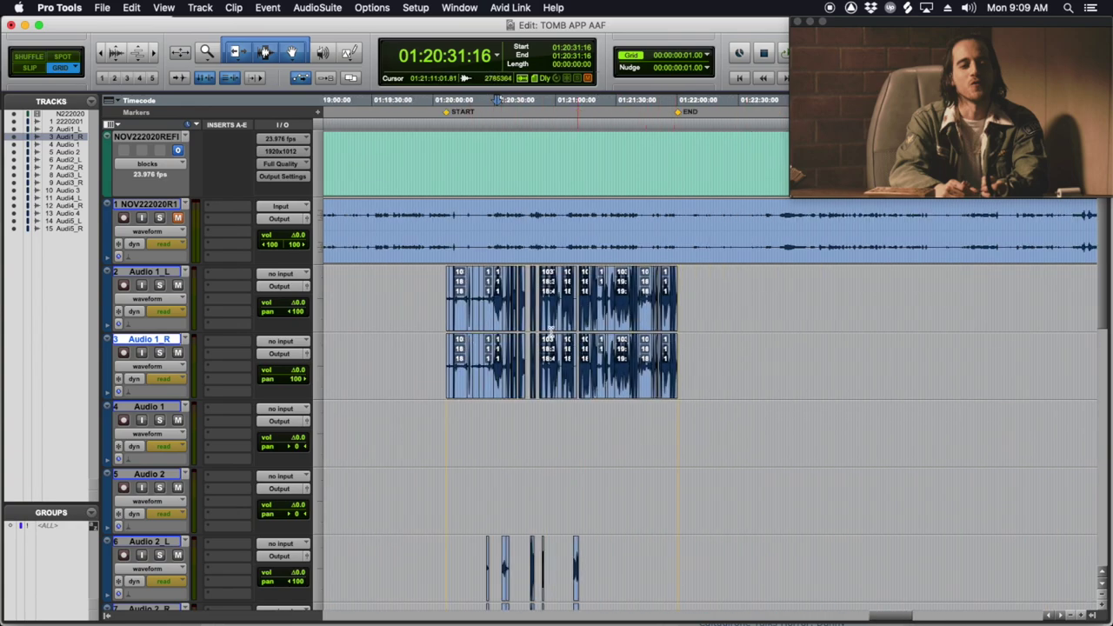
scroll(550, 334, "down", 3)
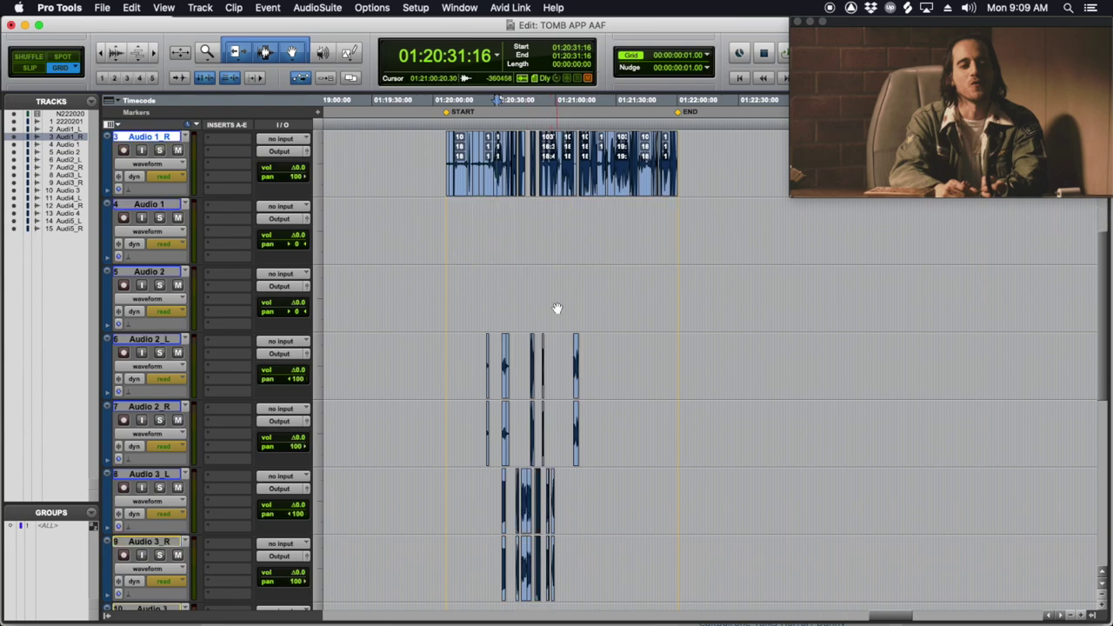
left_click(552, 306)
left_click(162, 206, "shift")
right_click(162, 205)
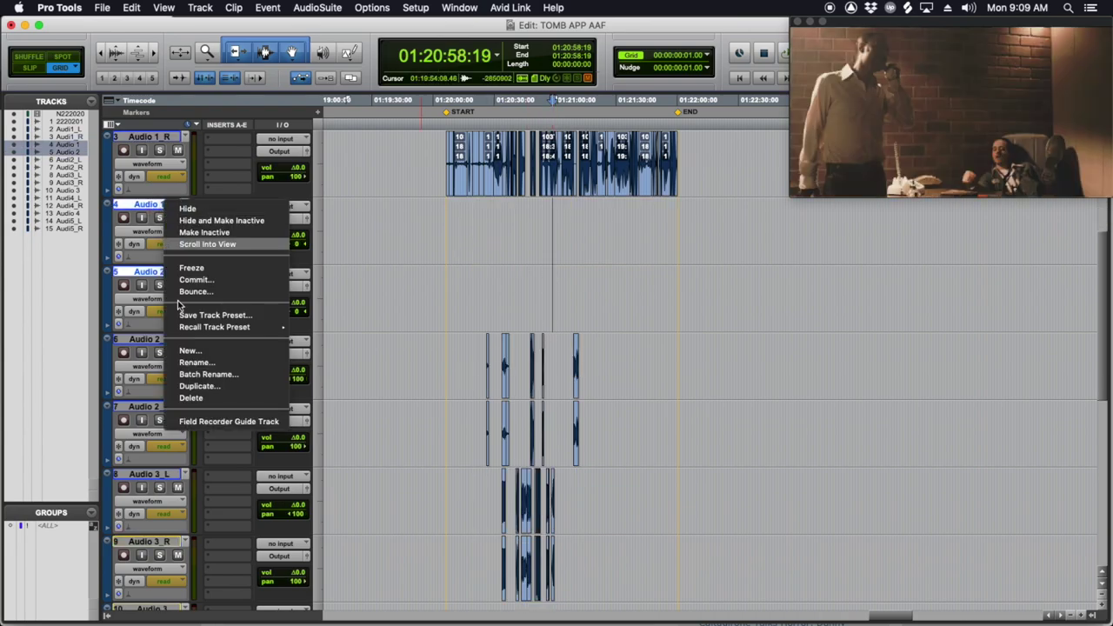
left_click(196, 398)
Step: Delete the empty tracks Audio 3, Audio 4_L, Audio 4_R and Audio 4
scroll(531, 357, "down", 2)
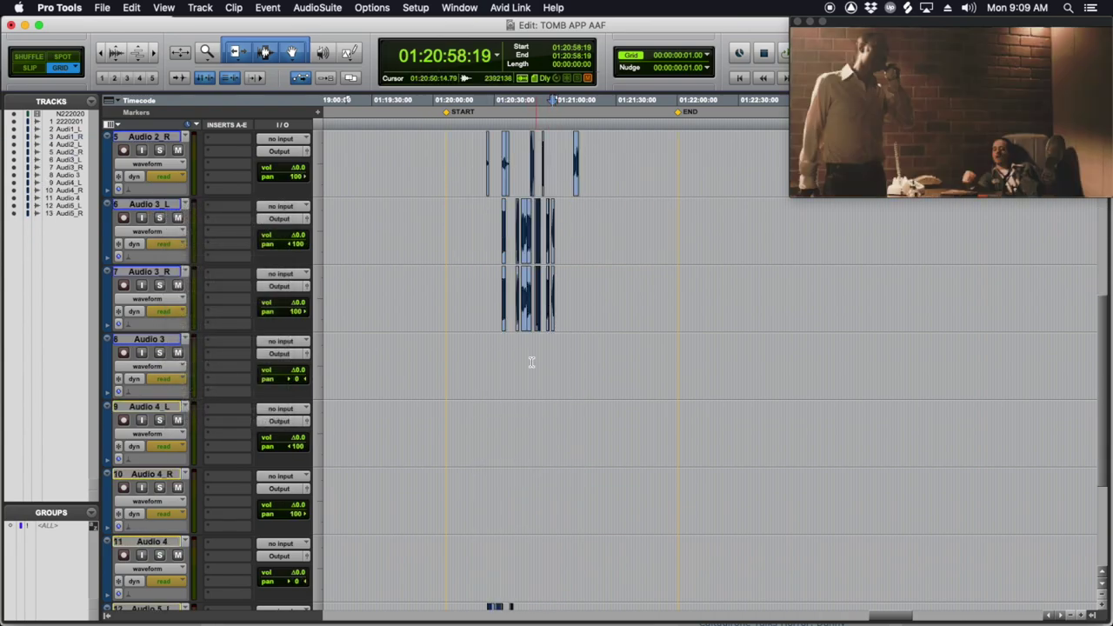
left_click(150, 339)
scroll(190, 400, "down", 2)
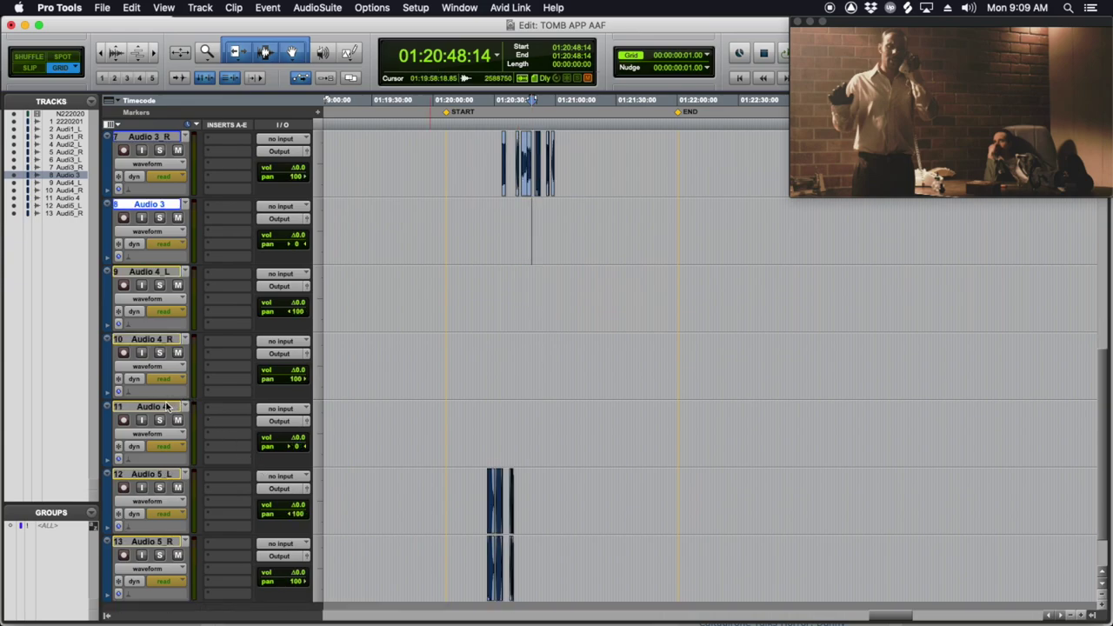
left_click(168, 406, "shift")
right_click(165, 405)
left_click(236, 599)
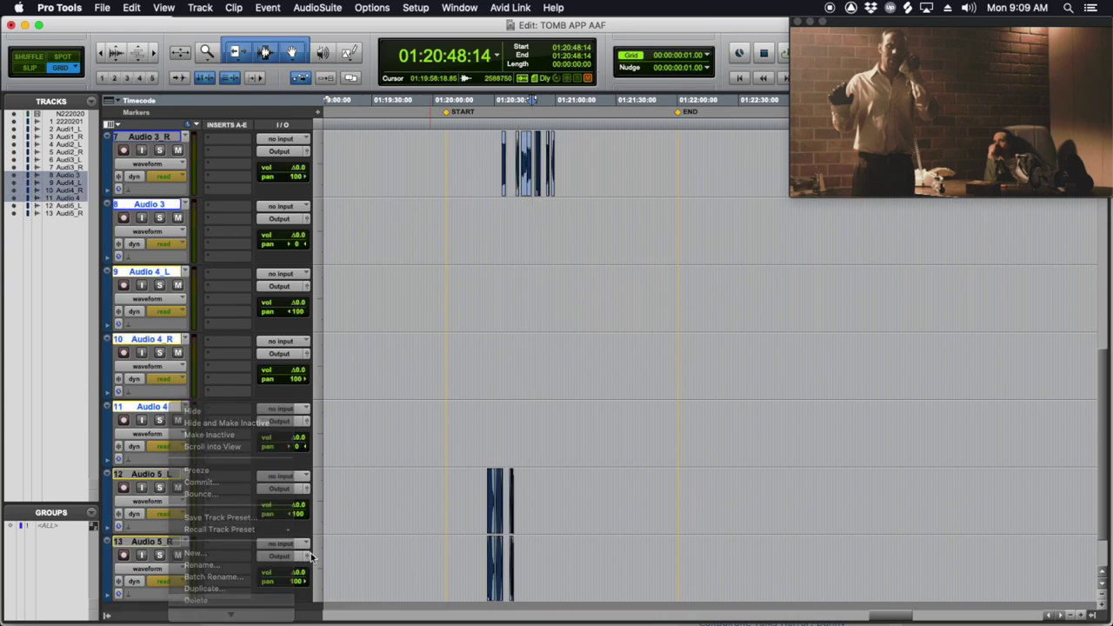
Step: Look over the remaining tracks and set all track heights to small
scroll(644, 374, "up", 4)
scroll(654, 398, "down", 4)
scroll(626, 381, "up", 4)
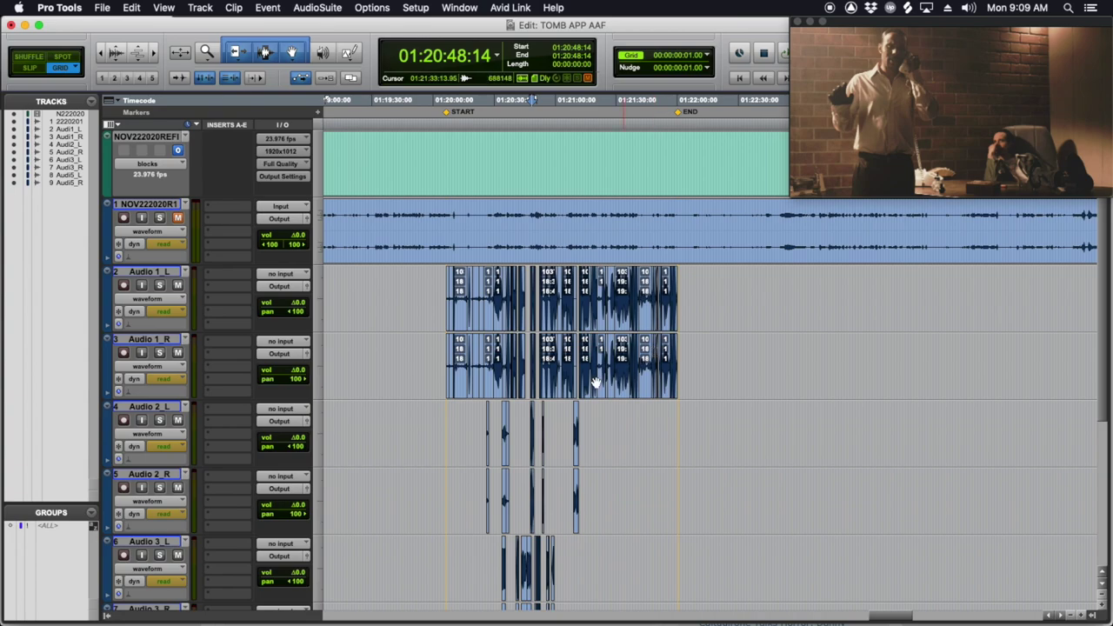
left_click(566, 430)
scroll(566, 431, "down", 2)
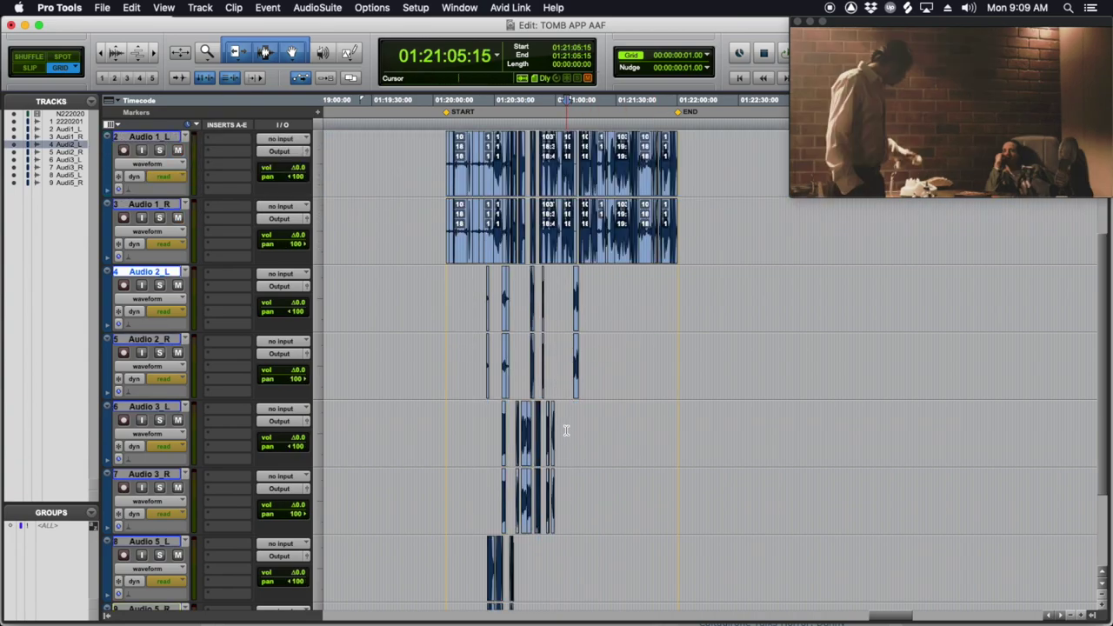
scroll(415, 323, "up", 1)
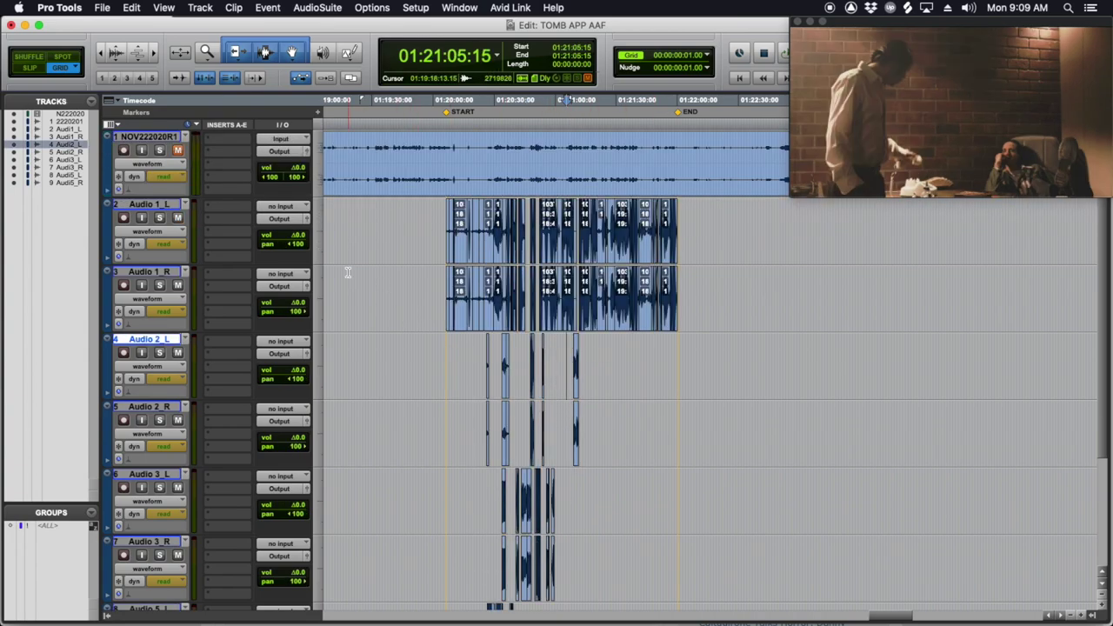
left_click(322, 230)
left_click(346, 224)
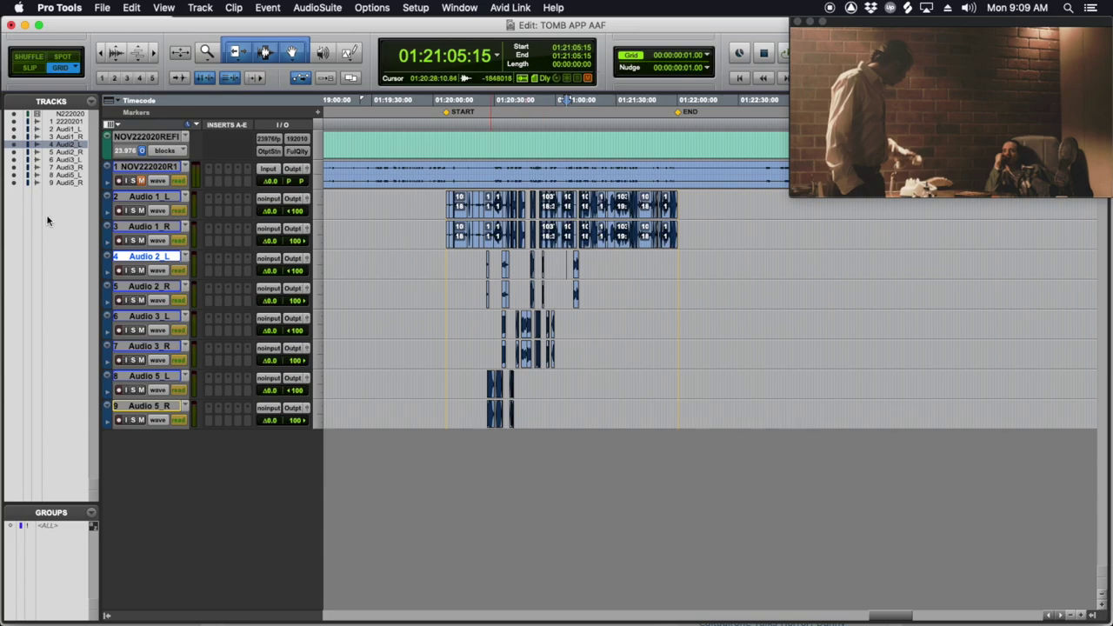
Step: Batch rename tracks Audio 1_L through Audio 5_R, clearing the existing names, adding the prefix OMF and numbering at the end from 1
left_click(136, 198)
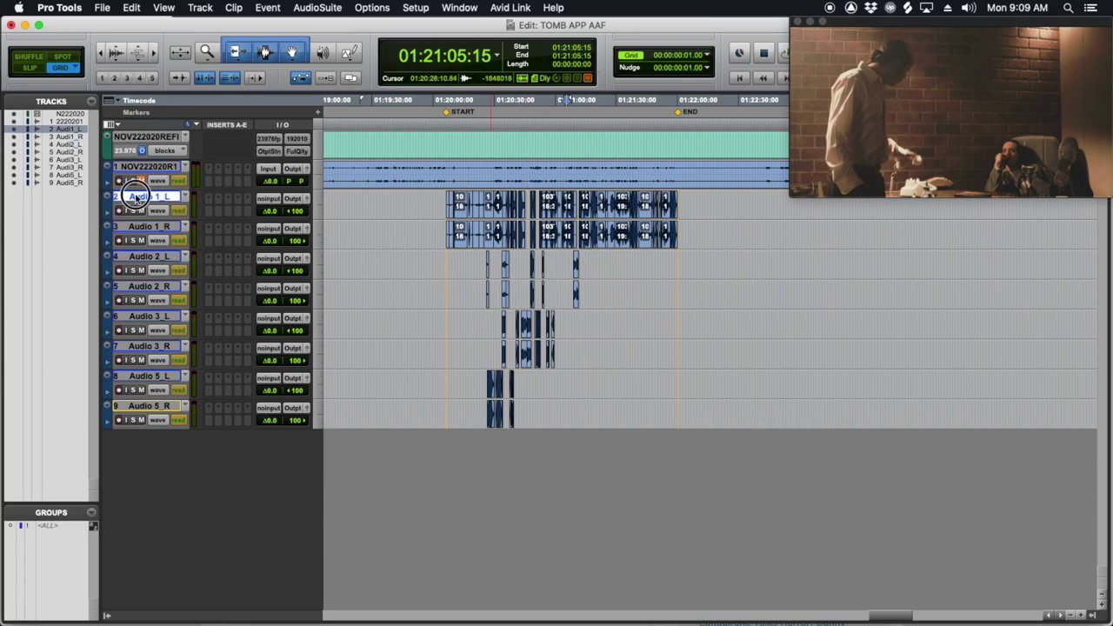
left_click(161, 408, "shift")
right_click(161, 408)
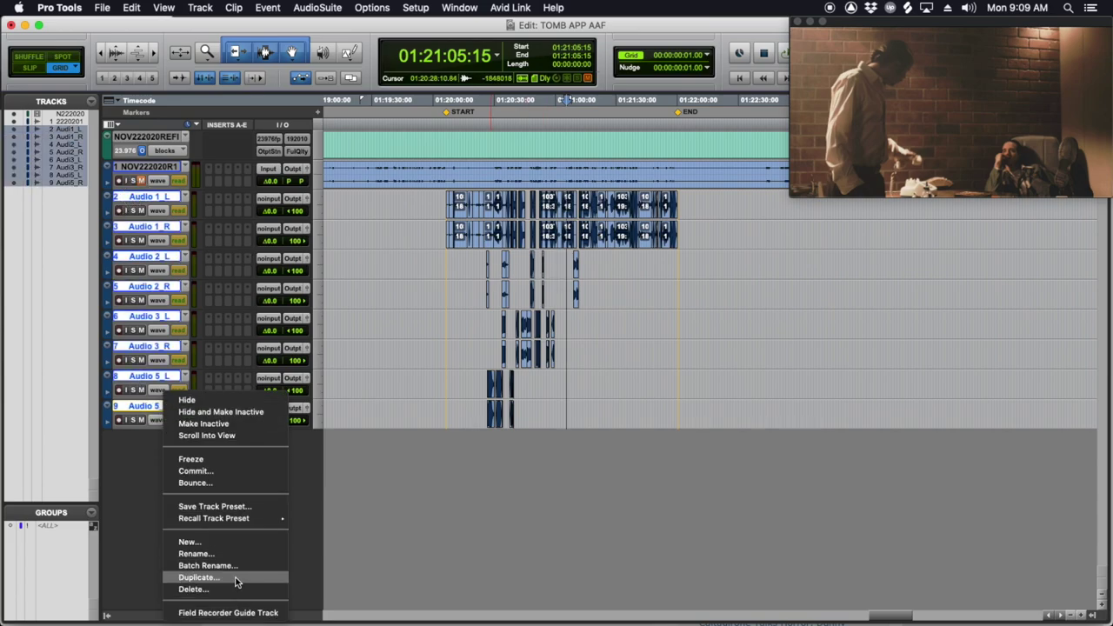
left_click(228, 565)
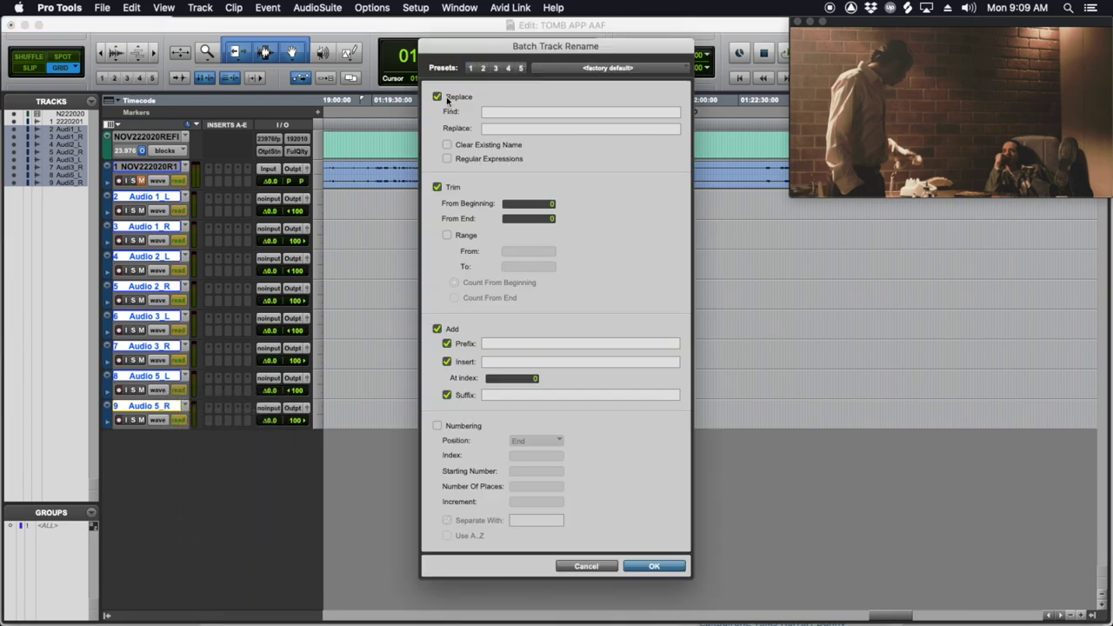
left_click(447, 145)
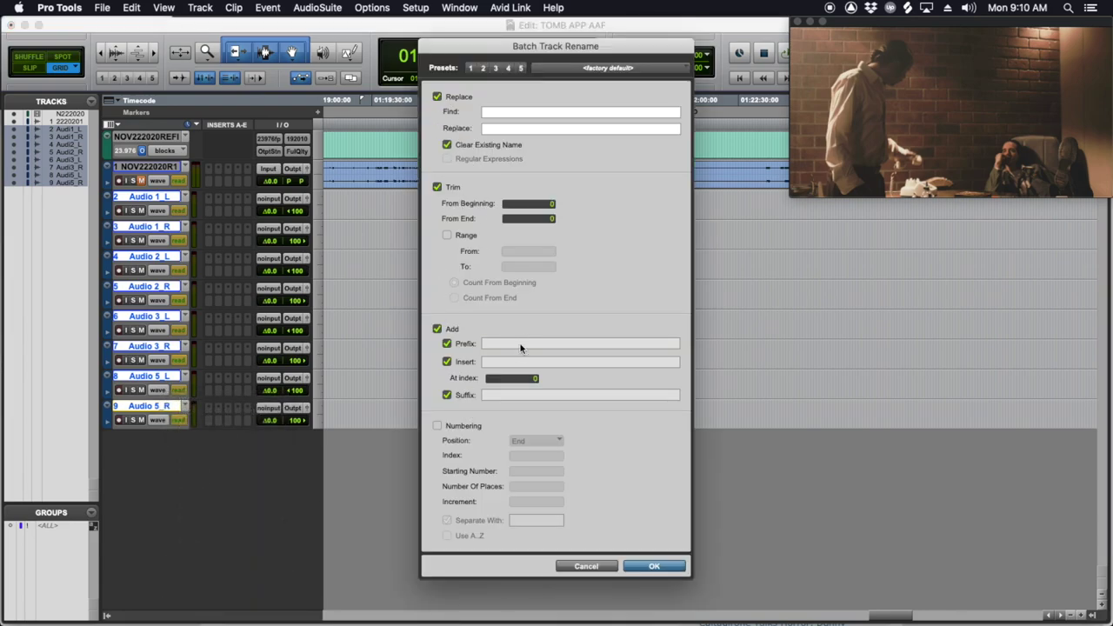
left_click(437, 426)
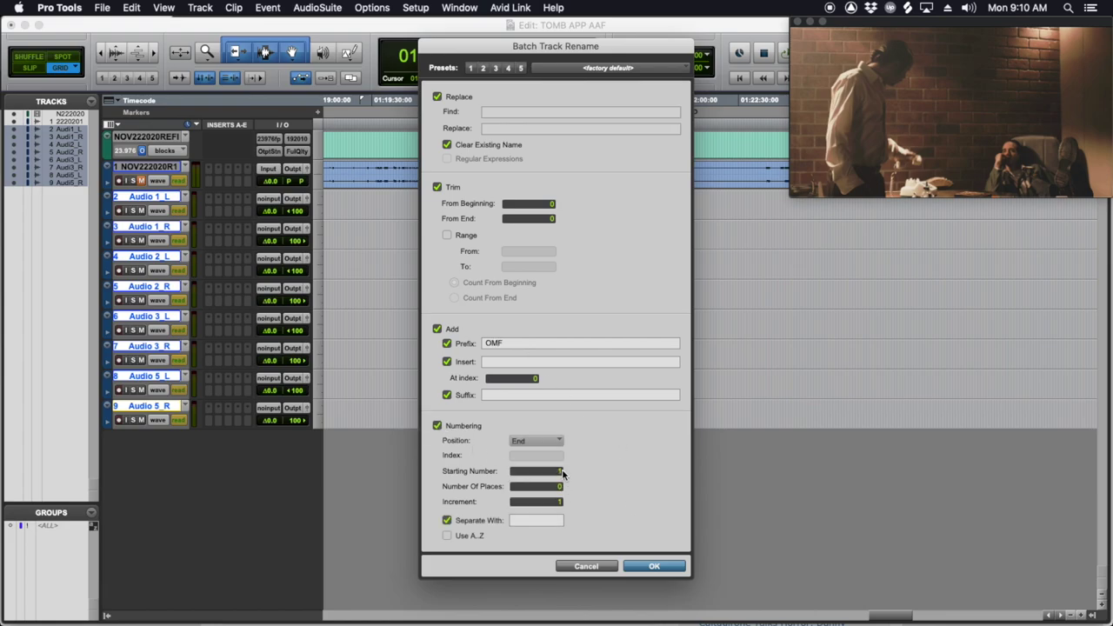
left_click(654, 566)
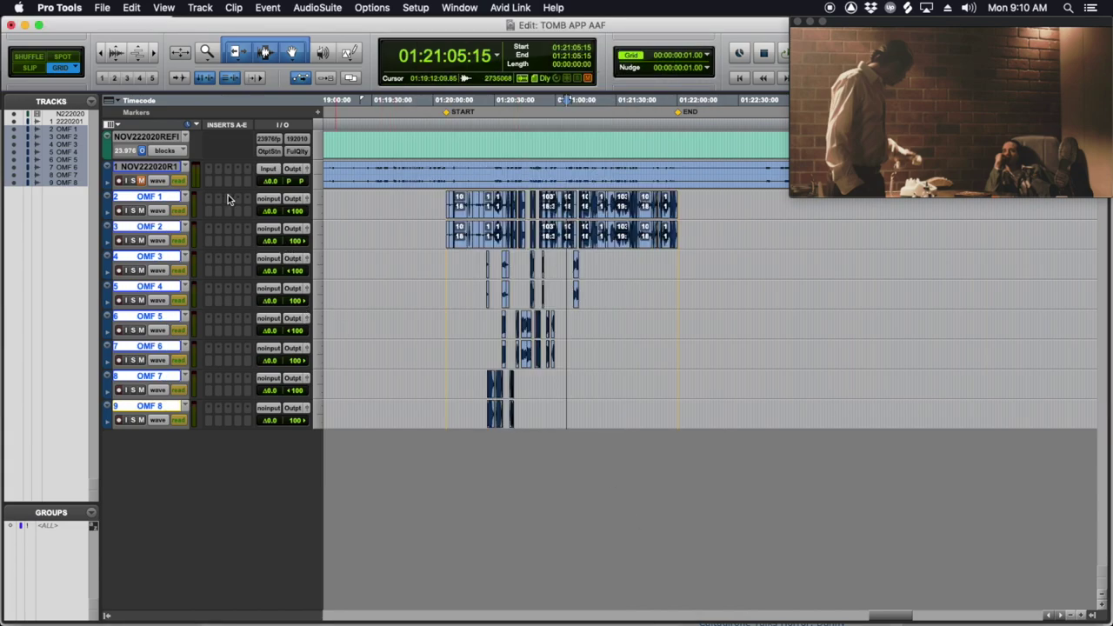
Step: Duplicate the eight tracks OMF 1 to OMF 8 once
right_click(146, 228)
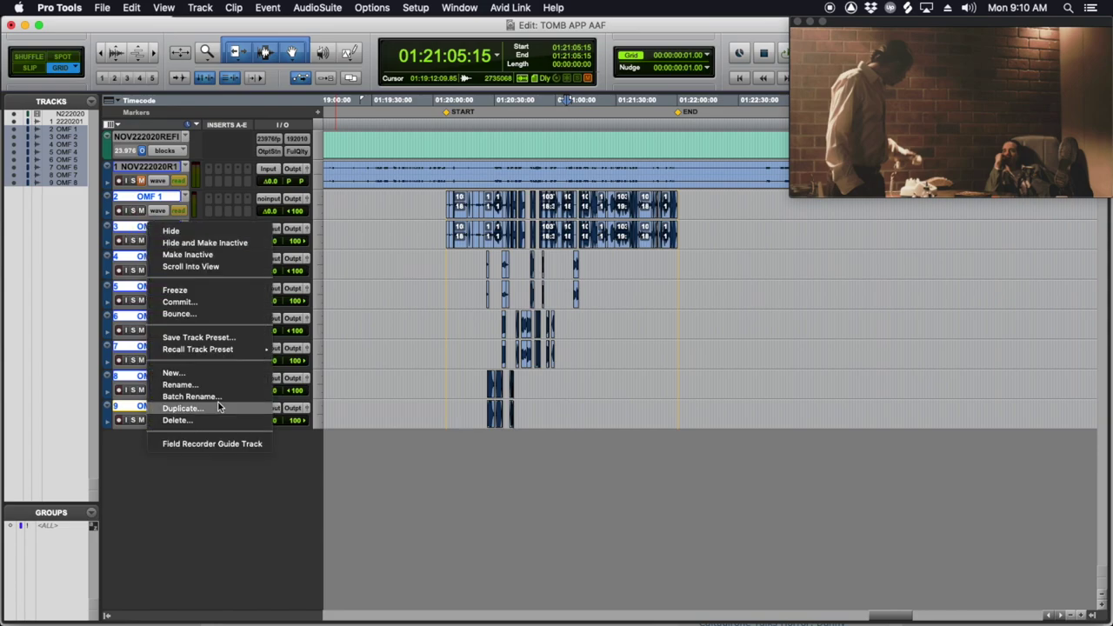
left_click(183, 408)
left_click(613, 359)
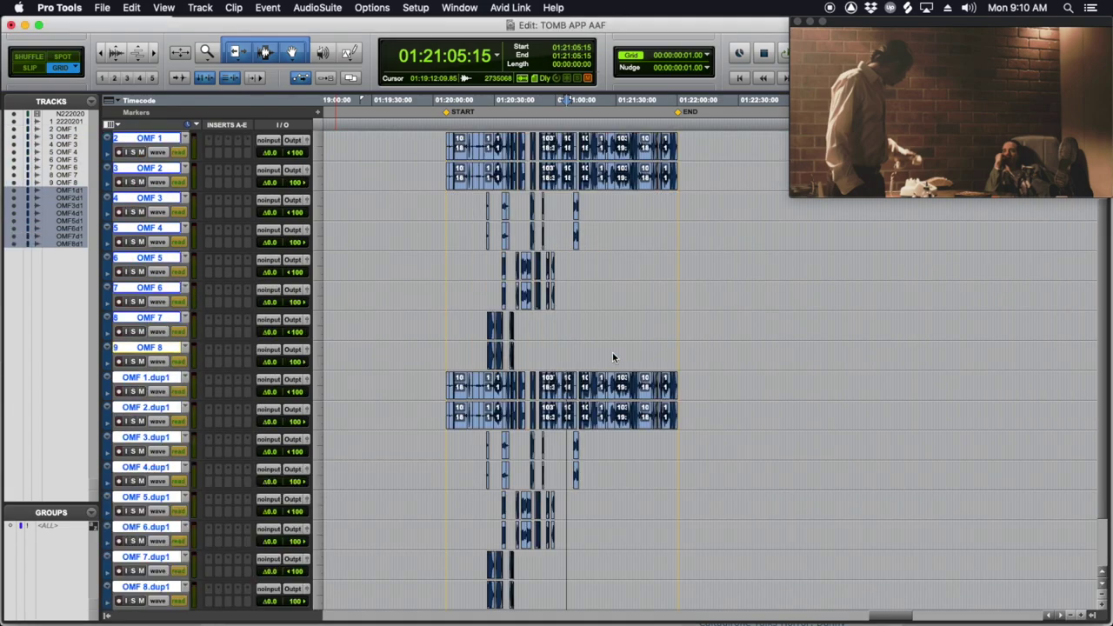
Step: Hide the original tracks OMF 1 to OMF 8 and make them inactive, leaving out the duplicates
left_click(151, 349)
scroll(152, 348, "up", 2)
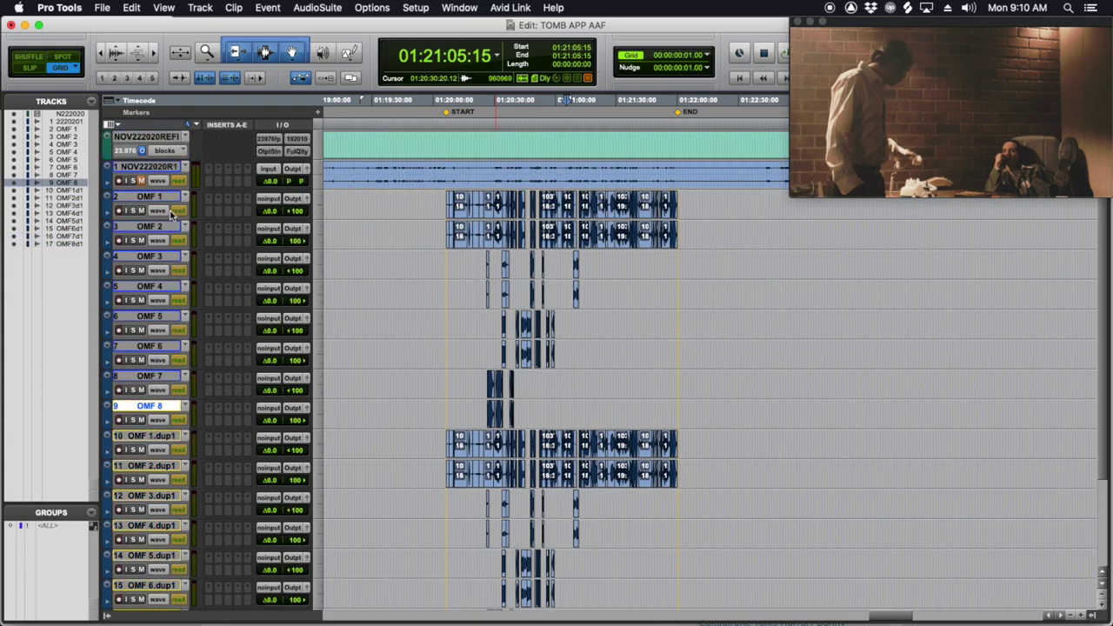
left_click(163, 199, "shift")
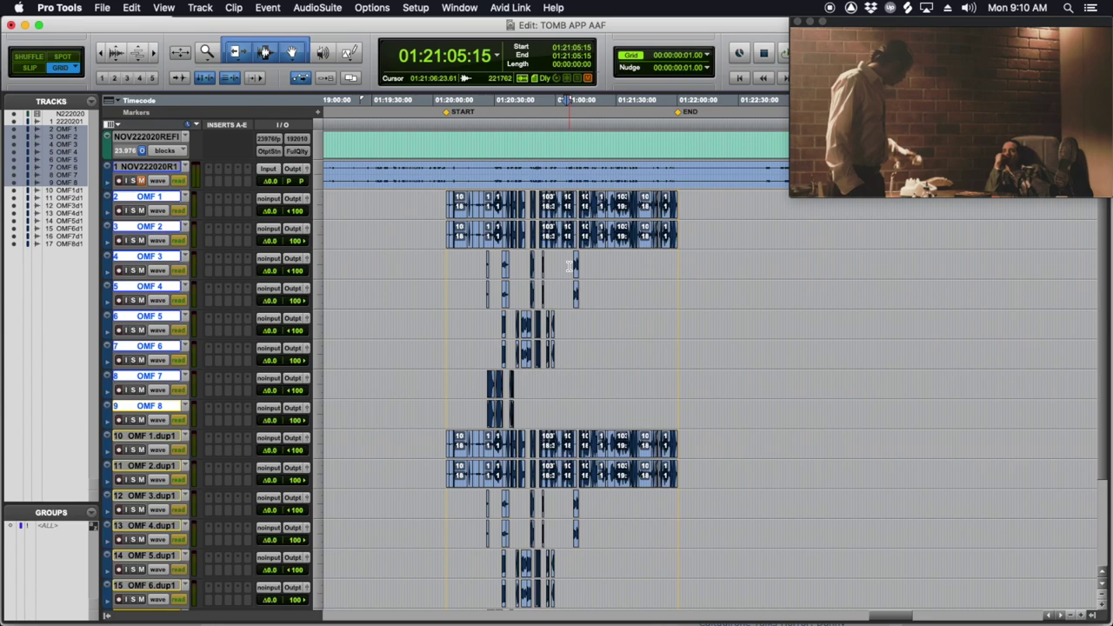
right_click(164, 197)
left_click(178, 385)
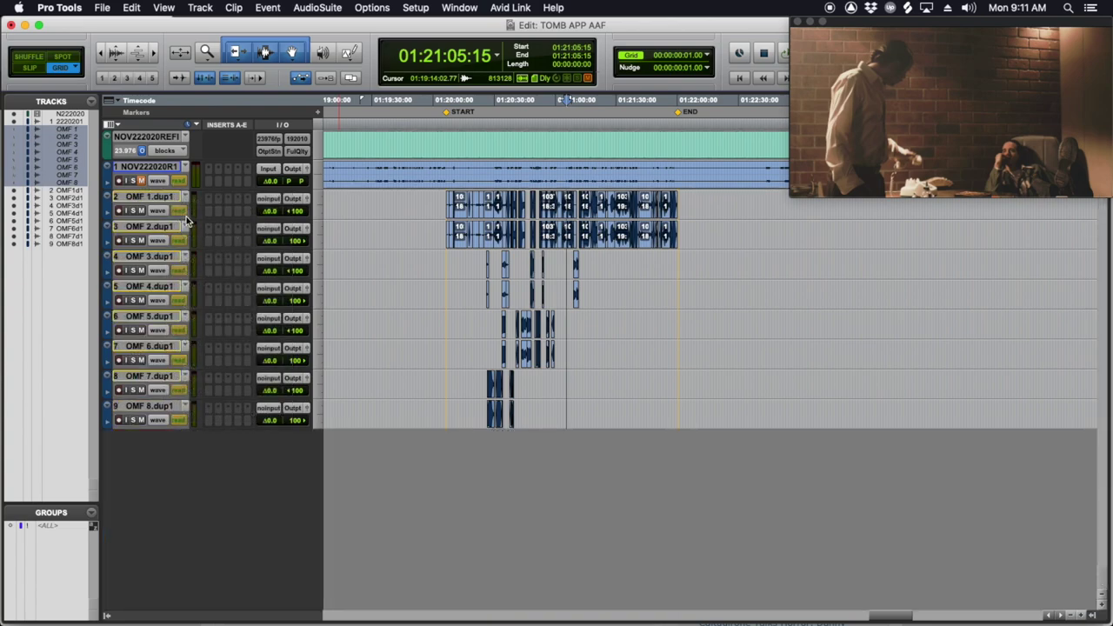
Step: Examine the clips on the duplicated OMF tracks around 01:20:42 at several zoom levels
left_click(531, 232)
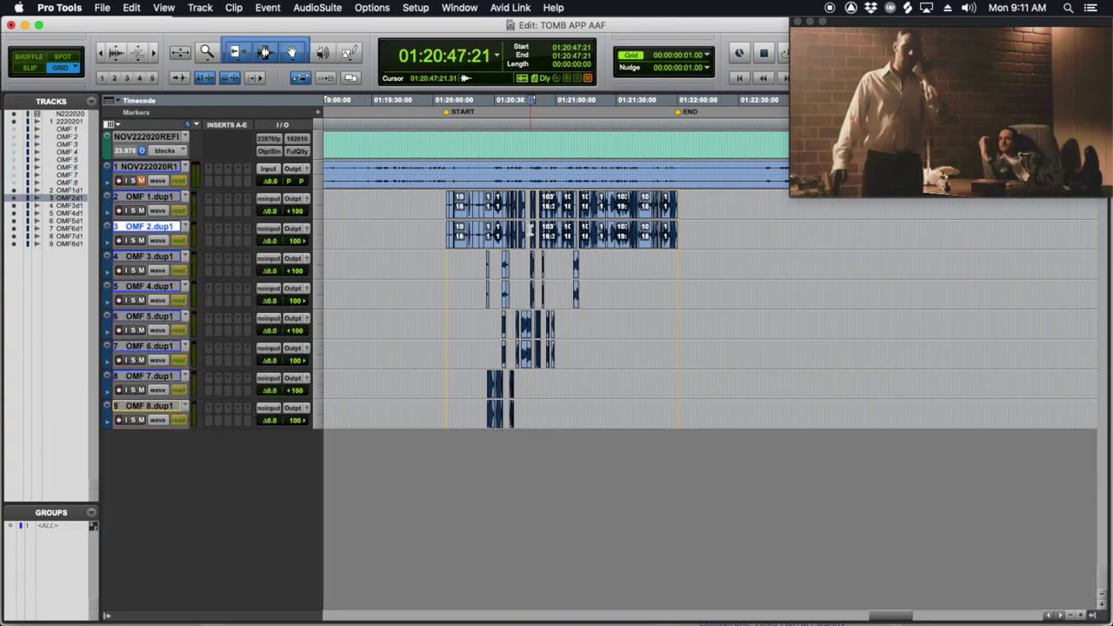
left_click(527, 231)
key("super+bracketright")
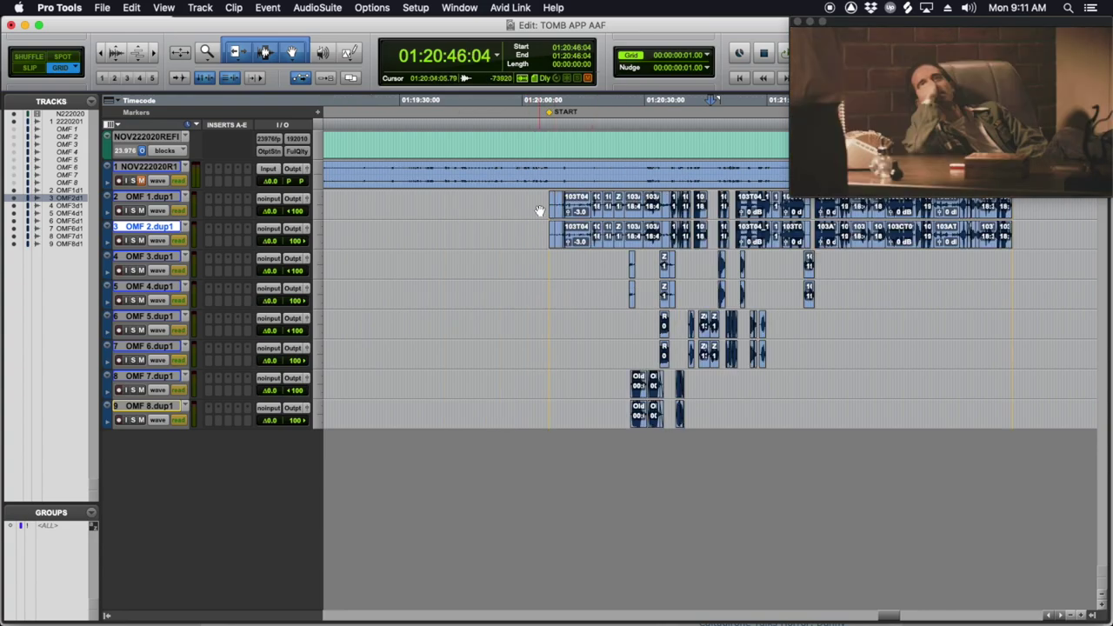
left_click(591, 257)
key("super+bracketright")
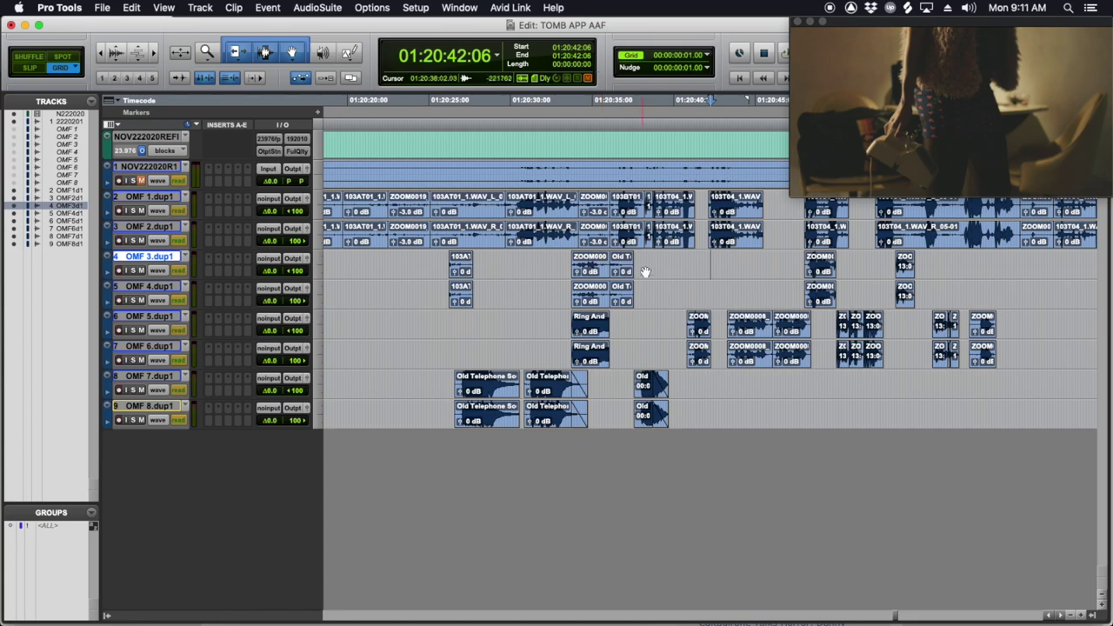
key("super+bracketleft")
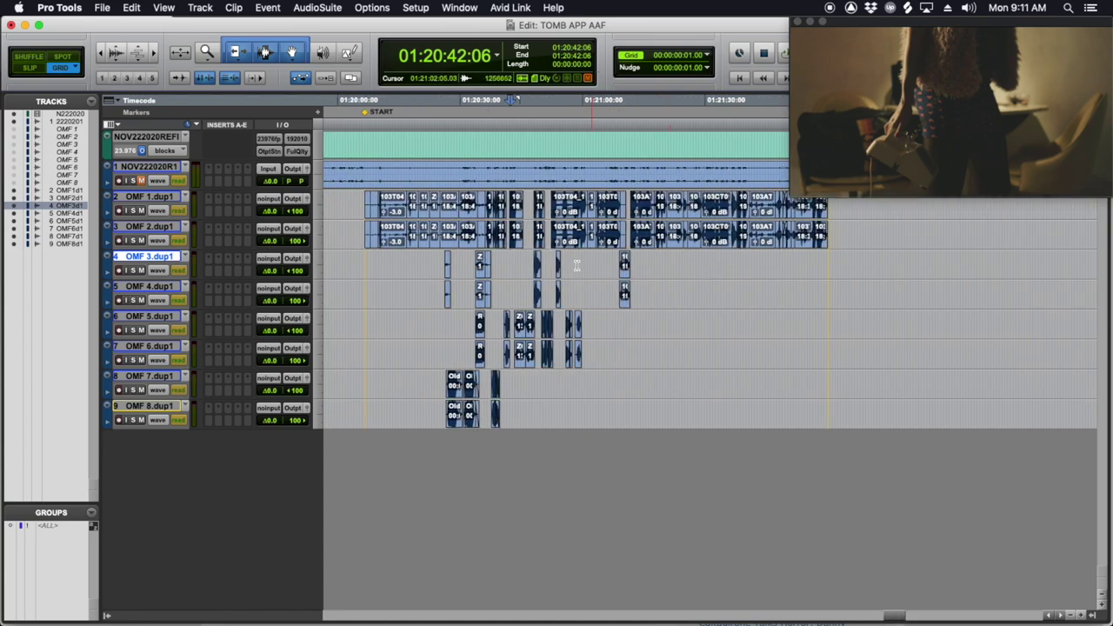
key("super+bracketright")
key("super+bracketright")
key("super+bracketright")
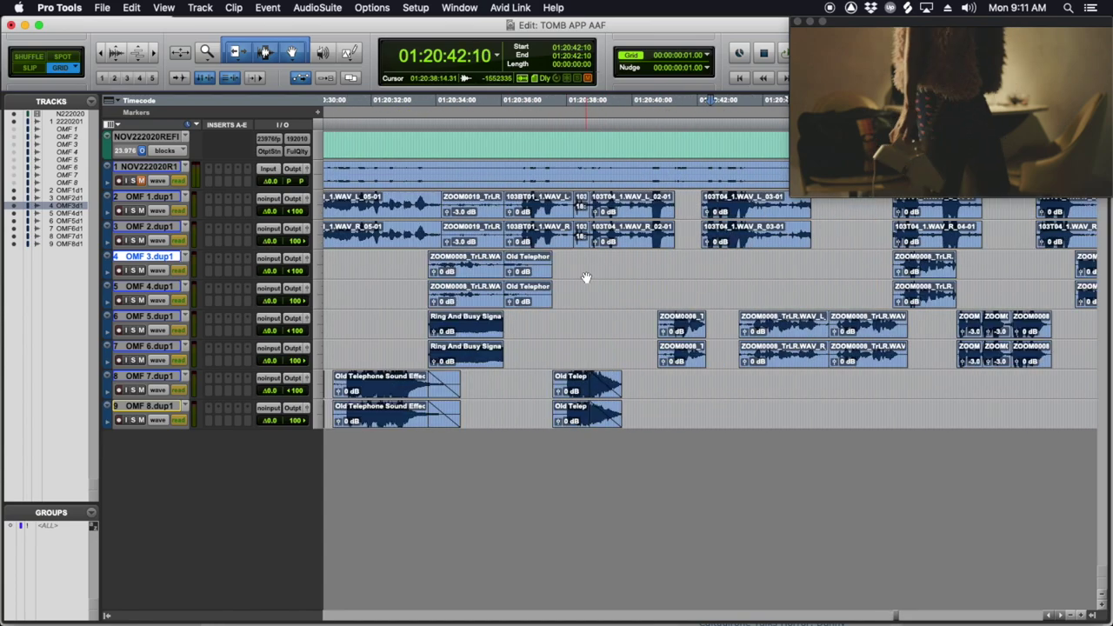
key("super+bracketleft")
Step: Play back the ZOOM0008 clips on OMF 5.dup1 from 01:20:44:20 and return to an overview of the timeline
left_click(739, 322)
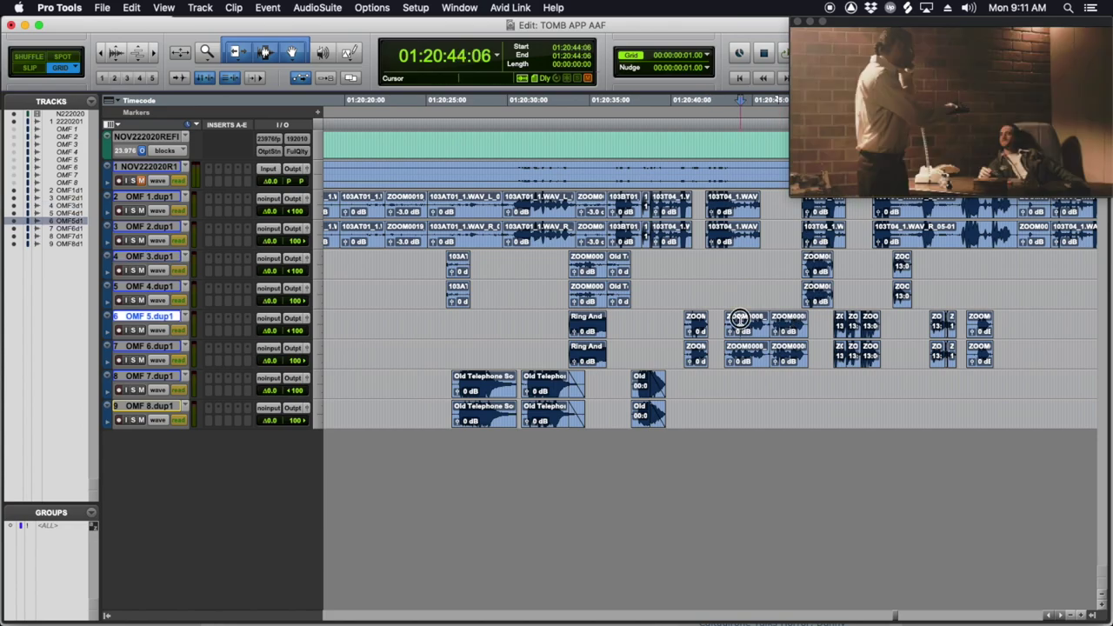
key("super+bracketright")
key("super+bracketright")
key("super+bracketleft")
left_click(791, 318)
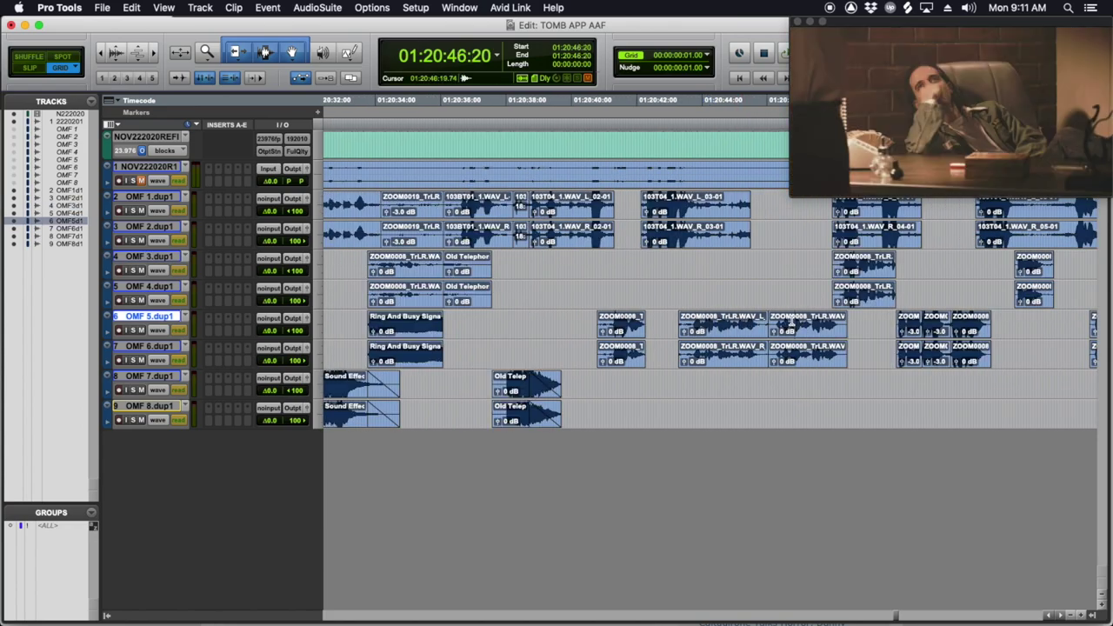
left_click(728, 318)
key("space")
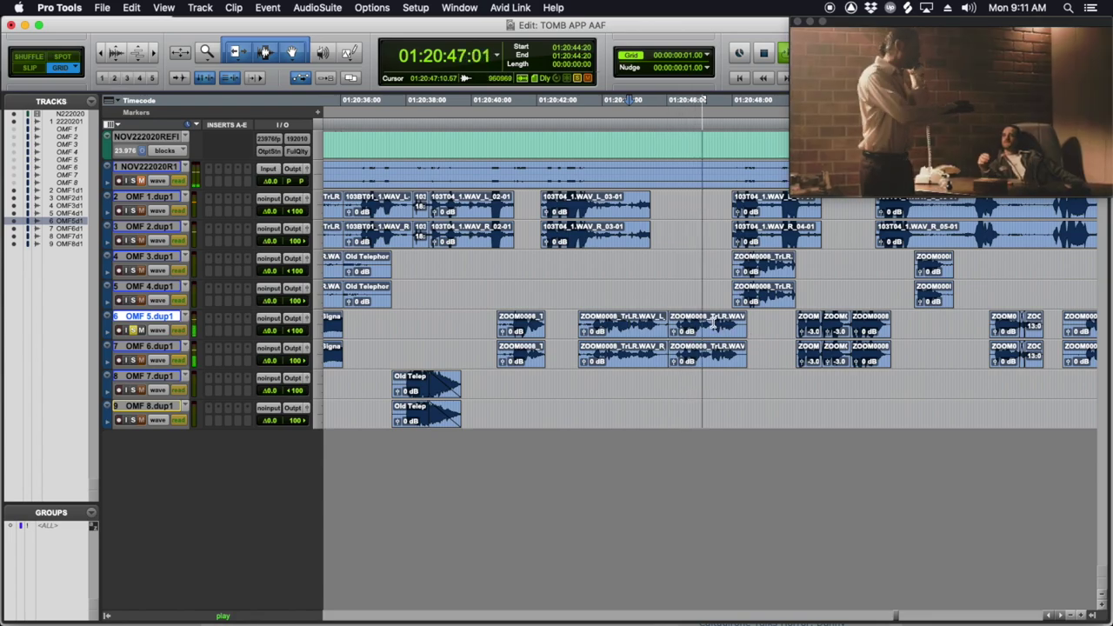
key("space")
key("super+bracketleft")
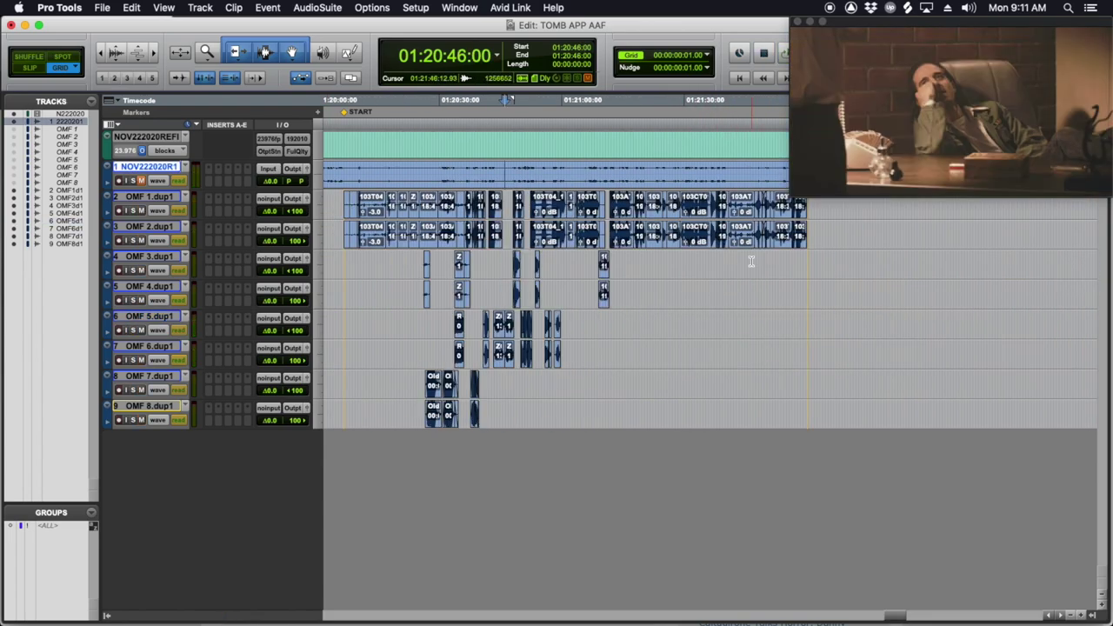
Step: Create one mono audio track named FRT below the reference audio track
key("shift+super+n")
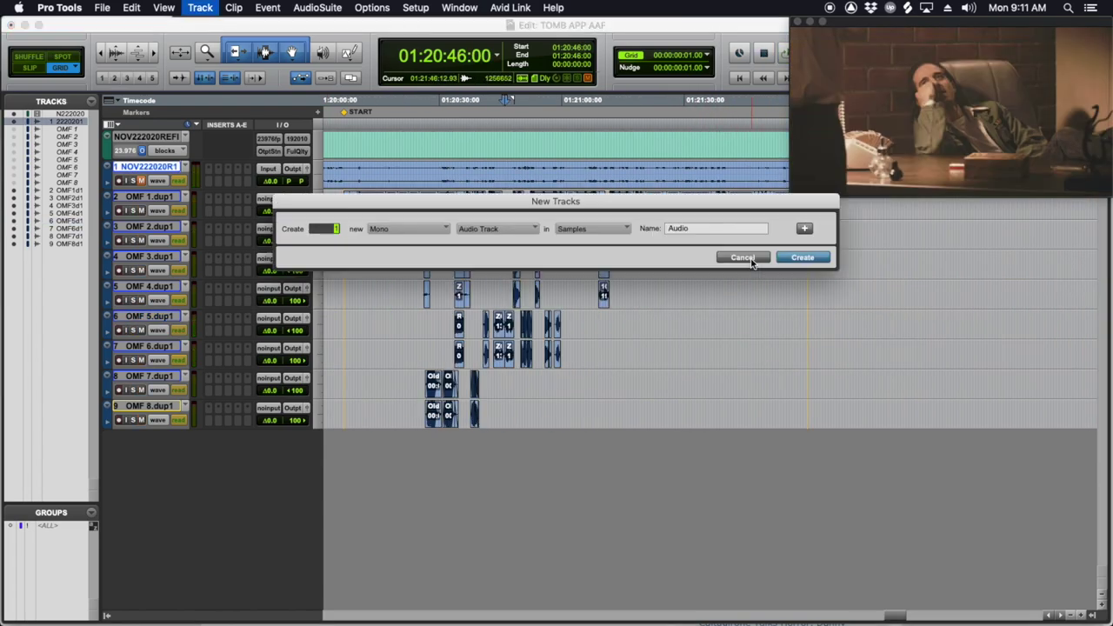
double_click(721, 228)
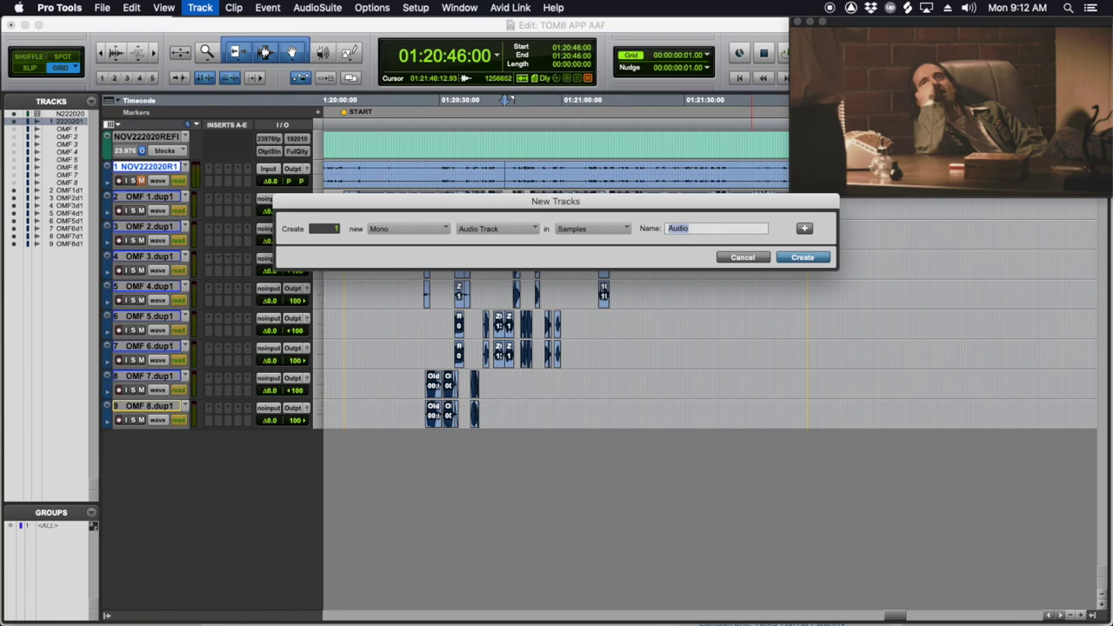
type("FRT")
key("Return")
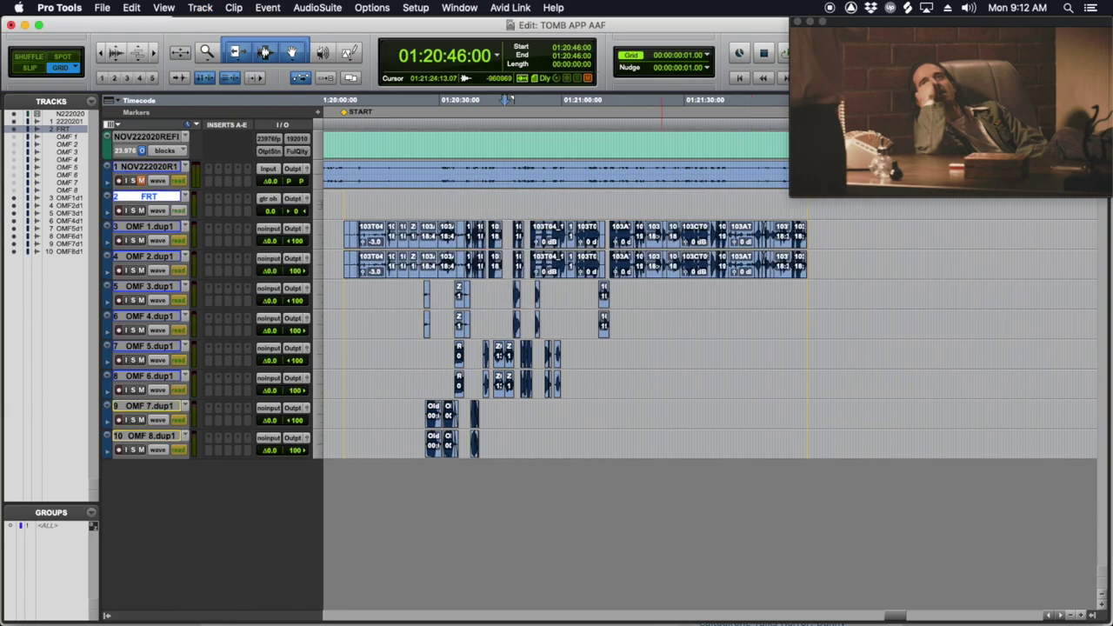
Step: Color the FRT track red using the color palette
double_click(110, 211)
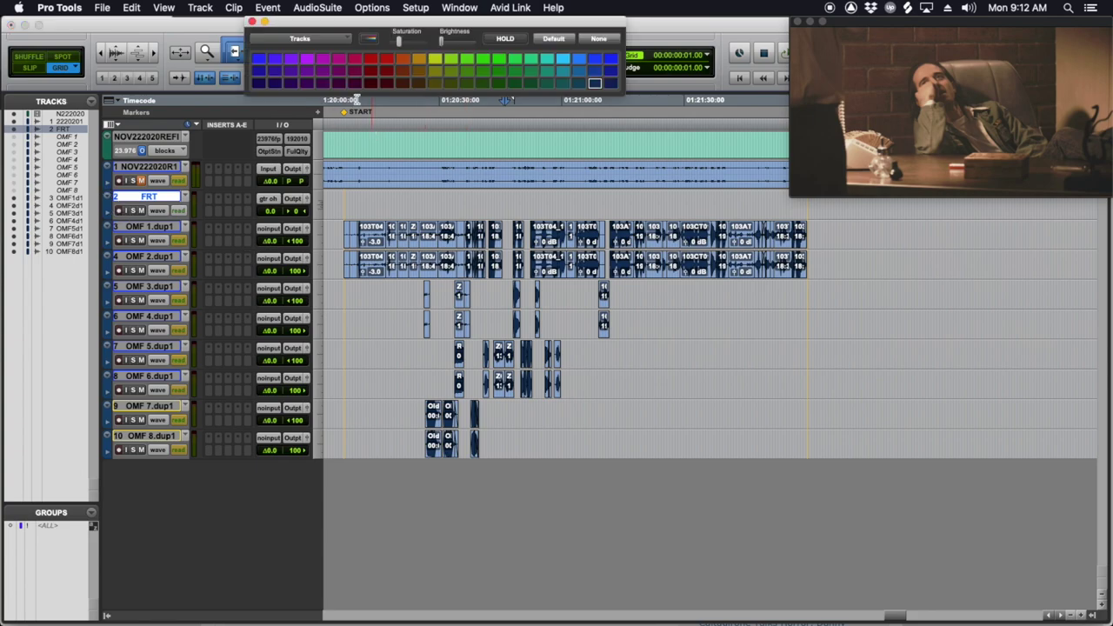
left_click(388, 61)
left_click(252, 22)
Step: Create 16 mono audio tracks below FRT and look over the extended track list
key("shift+super+n")
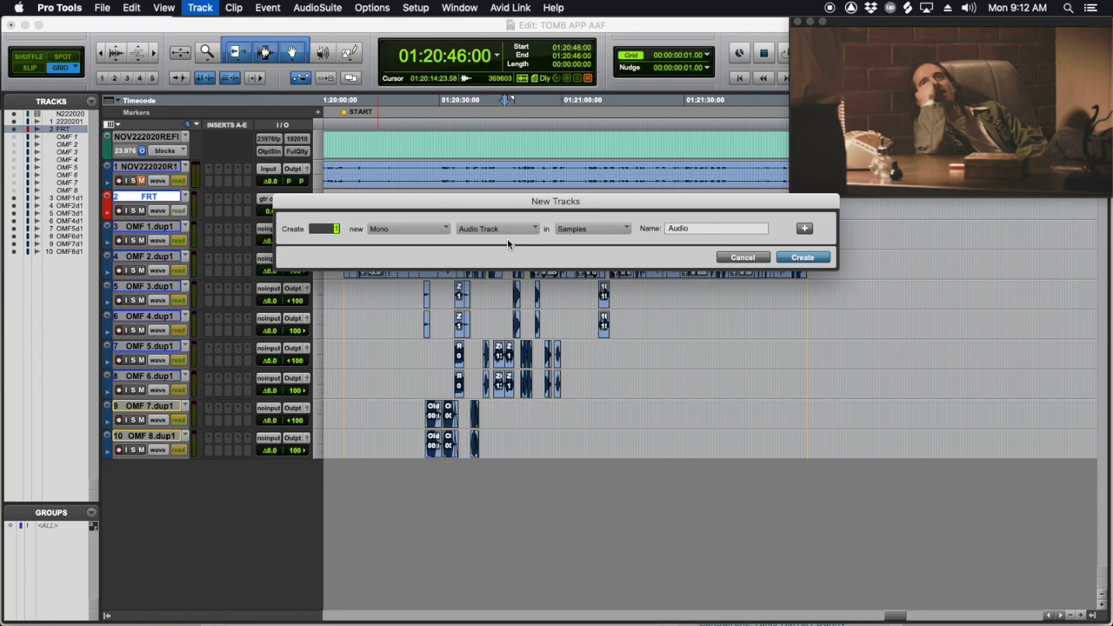
type("16")
left_click(807, 261)
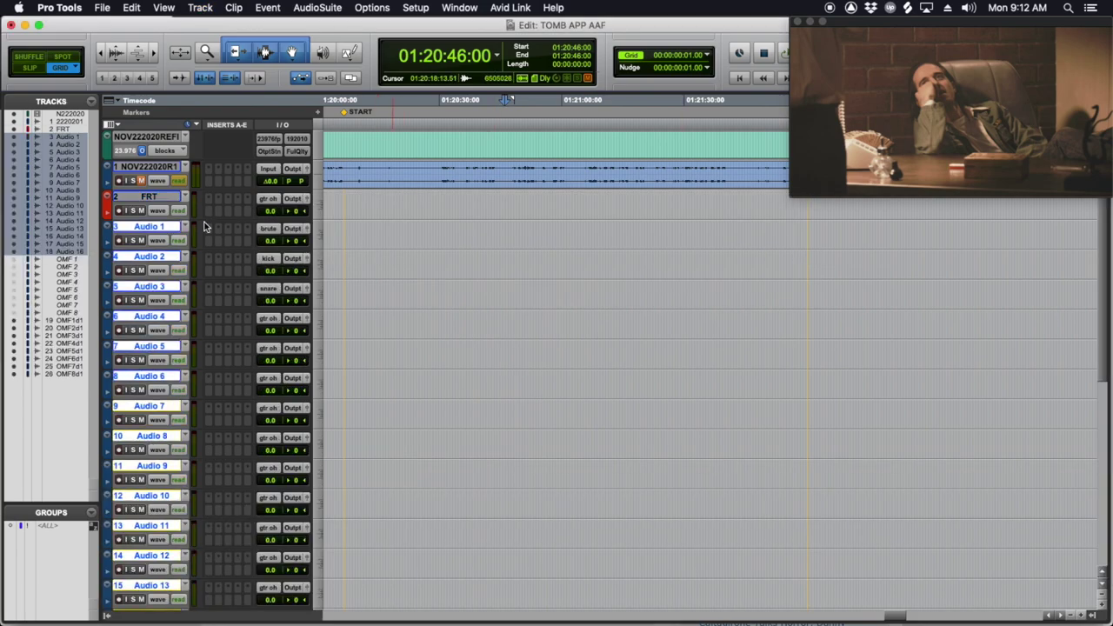
scroll(495, 313, "down", 5)
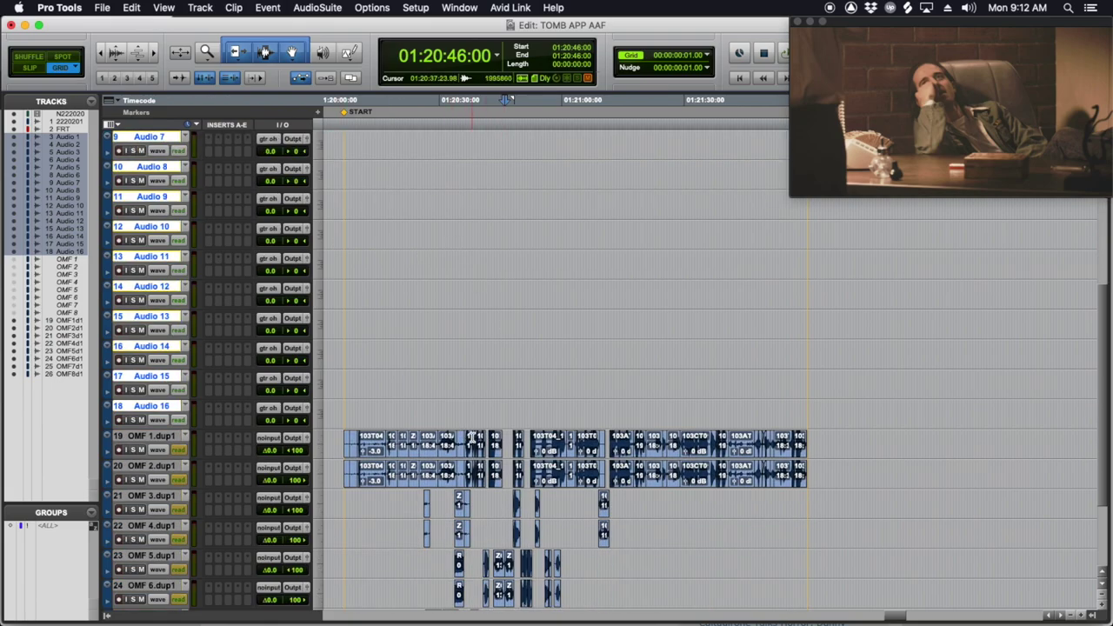
scroll(435, 444, "down", 3)
scroll(452, 467, "up", 10)
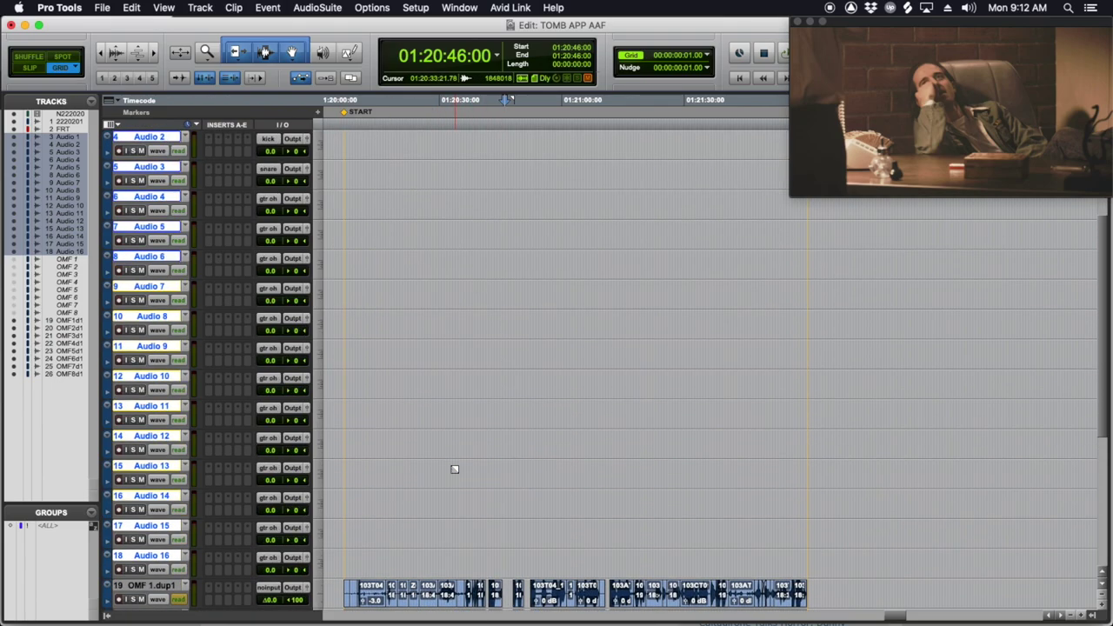
Step: Batch rename tracks Audio 1 to Audio 6 with the prefix A DX, clearing the existing names and numbering from 1
left_click(482, 229)
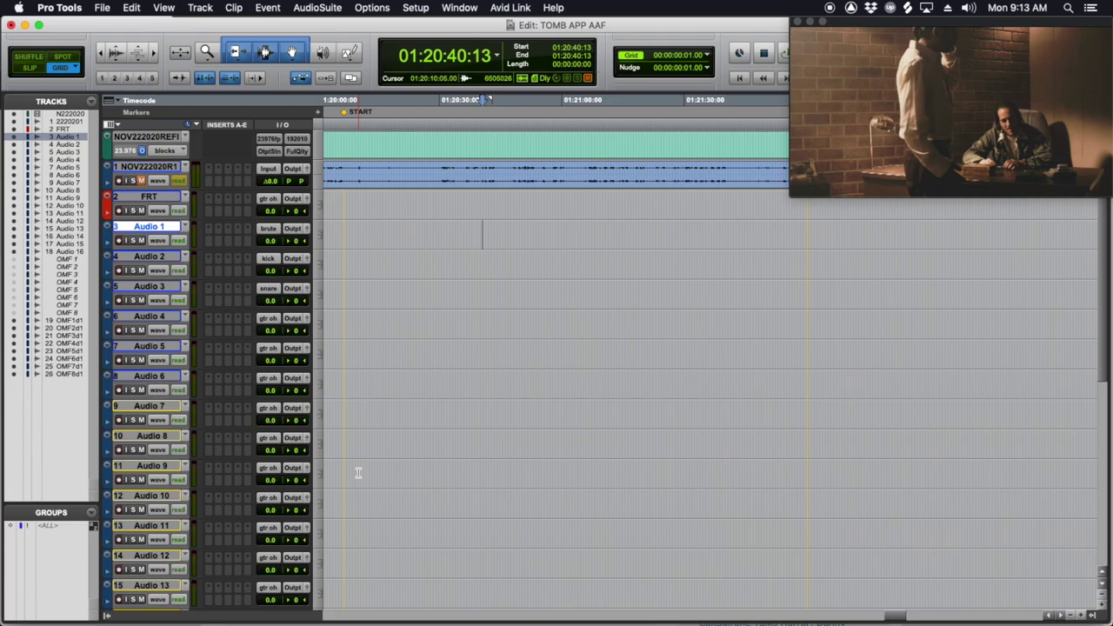
left_click(160, 376, "shift")
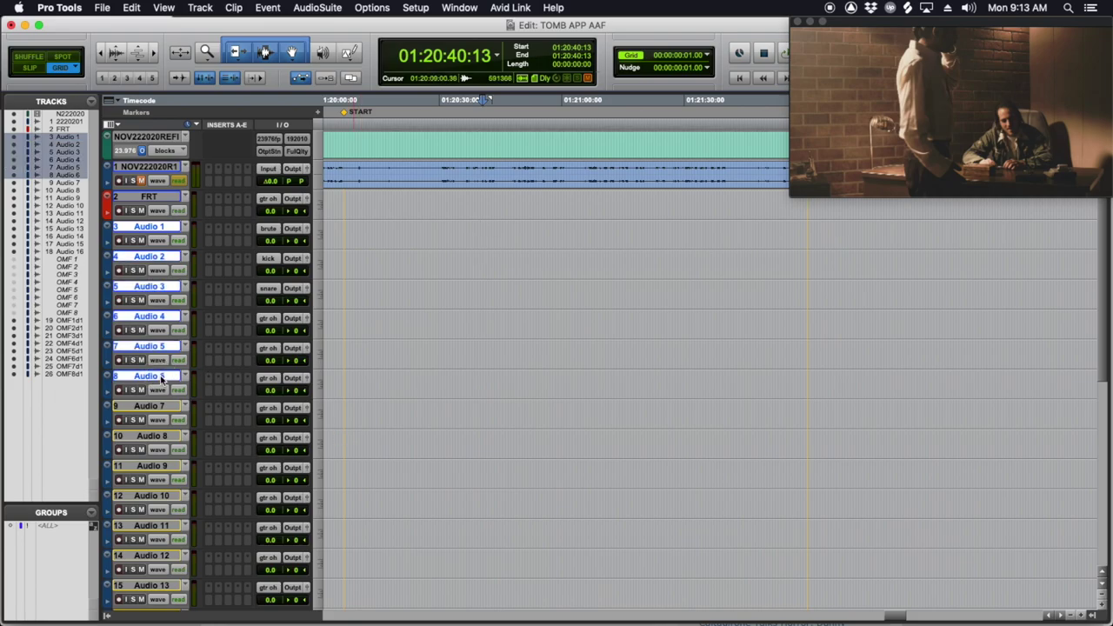
right_click(160, 376)
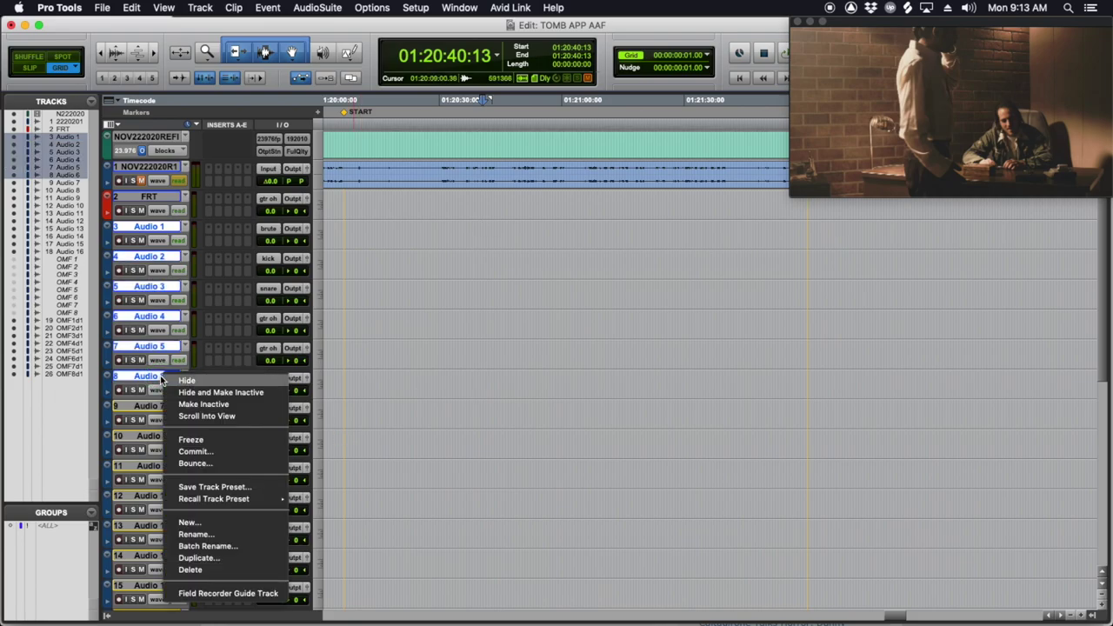
left_click(213, 546)
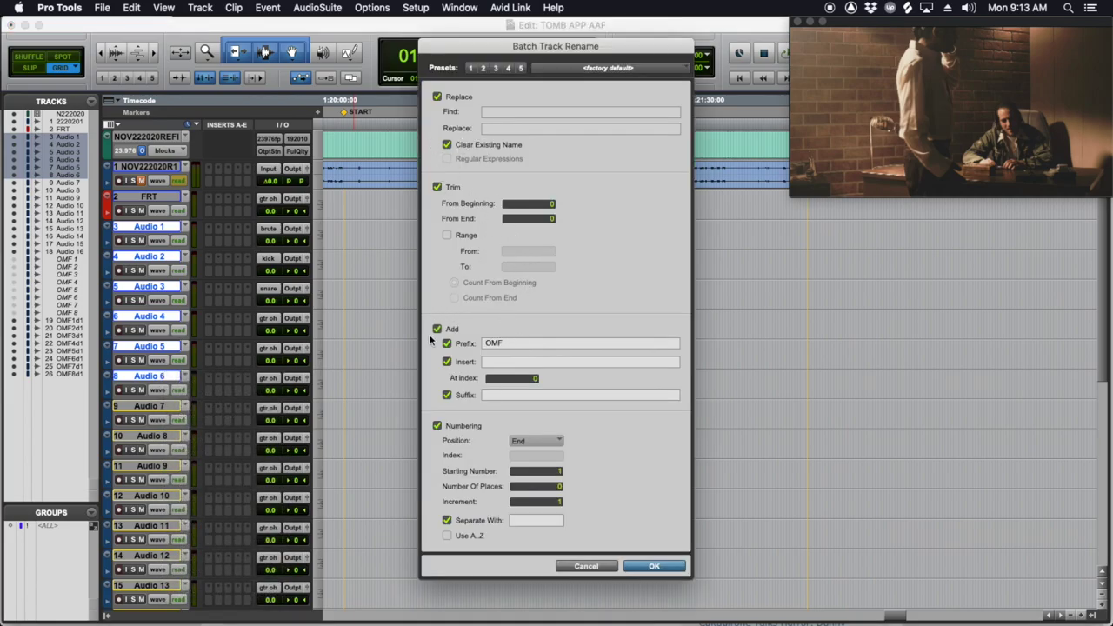
left_click_drag(515, 344, 466, 342)
type("ADX")
key("Left")
key("Left")
left_click(654, 566)
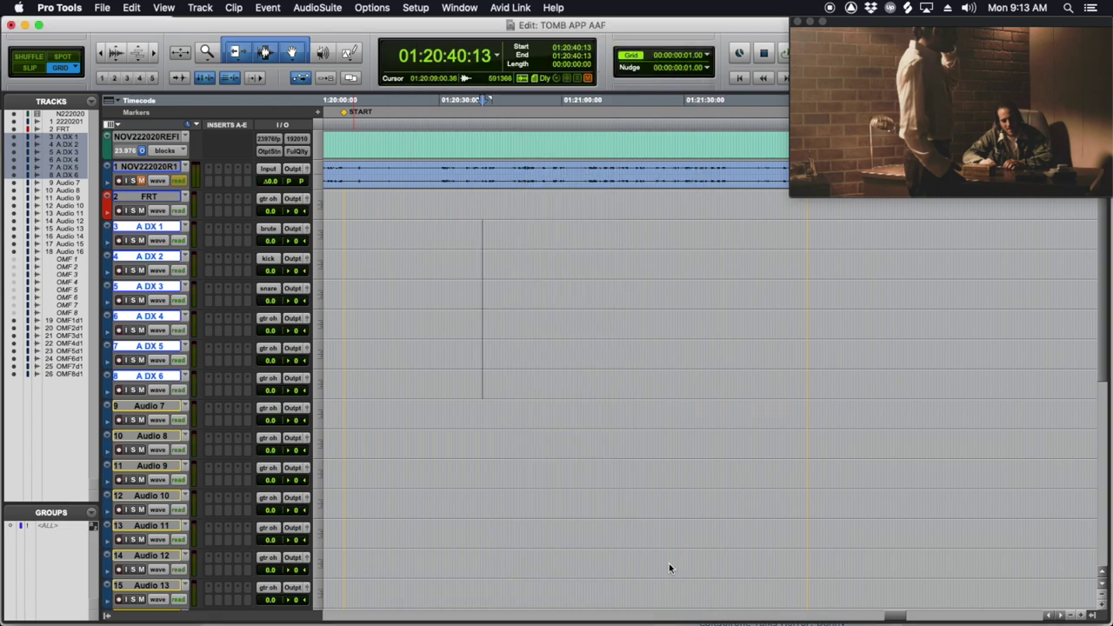
Step: Color the tracks A DX 1 to A DX 6 orange-gold and select the track Audio 7
double_click(108, 239)
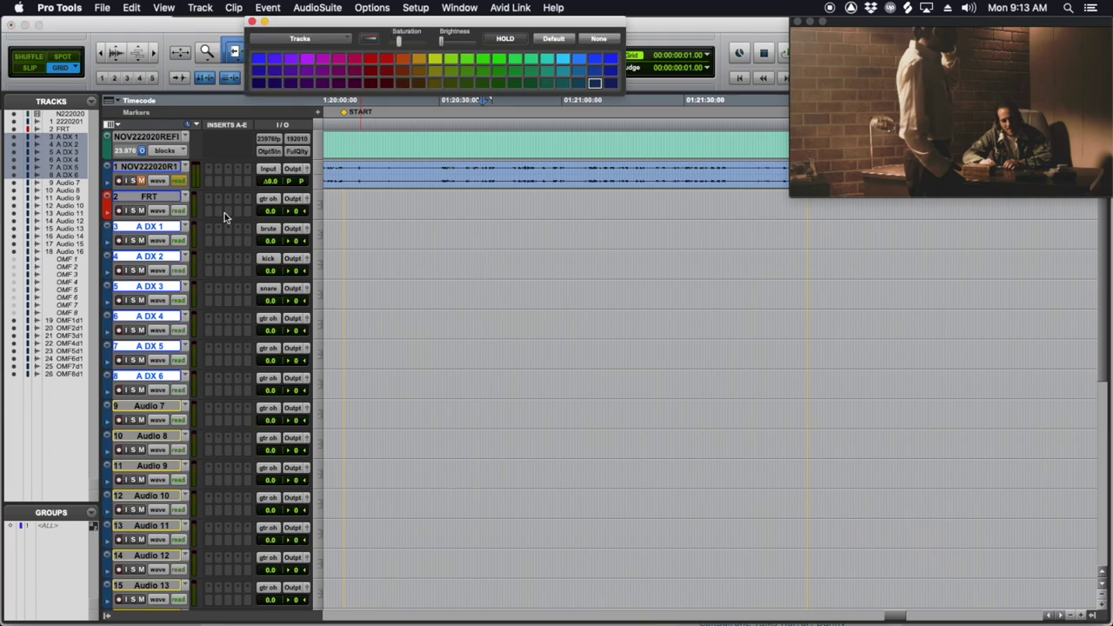
left_click(420, 59)
left_click(153, 406)
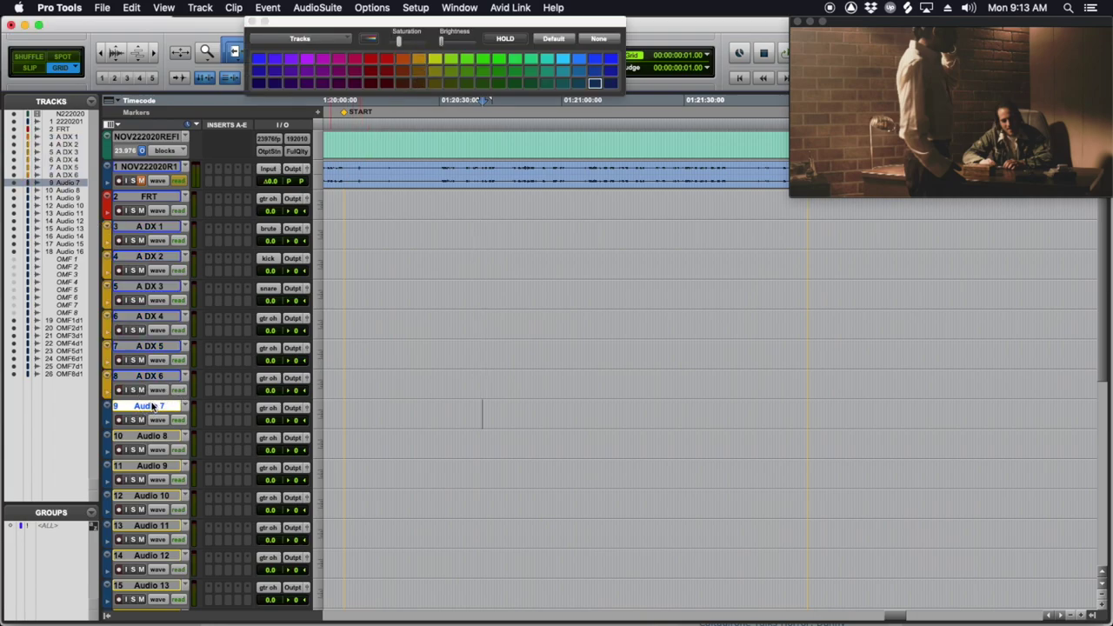
Step: Batch rename tracks Audio 7 to Audio 12 with the prefix B DX and color them yellow-green
scroll(153, 406, "down", 2)
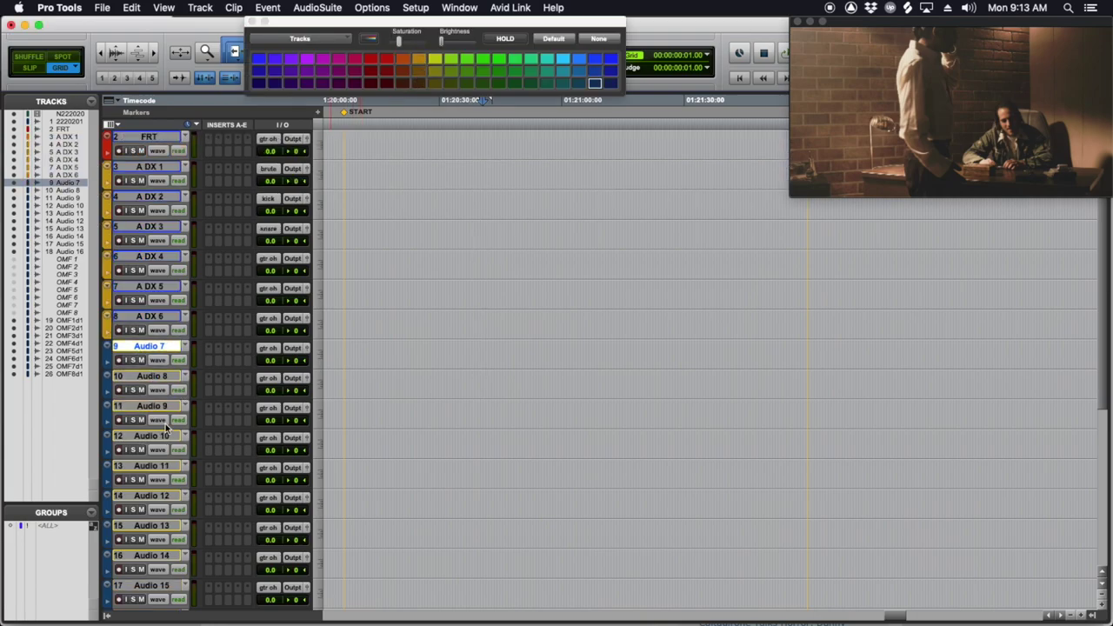
left_click(159, 497, "shift")
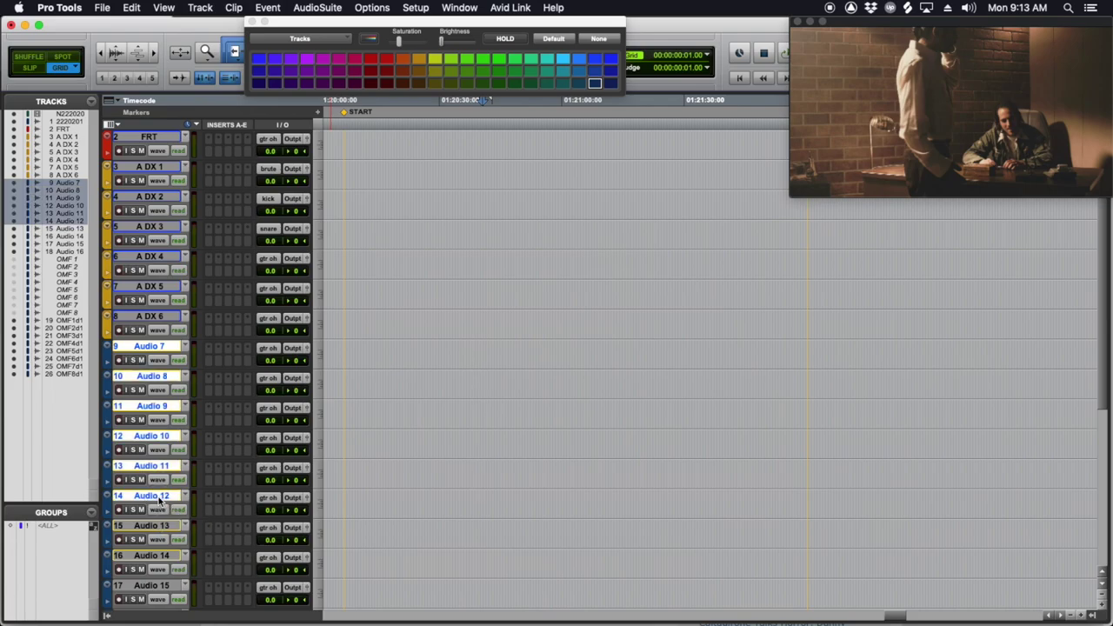
right_click(159, 499)
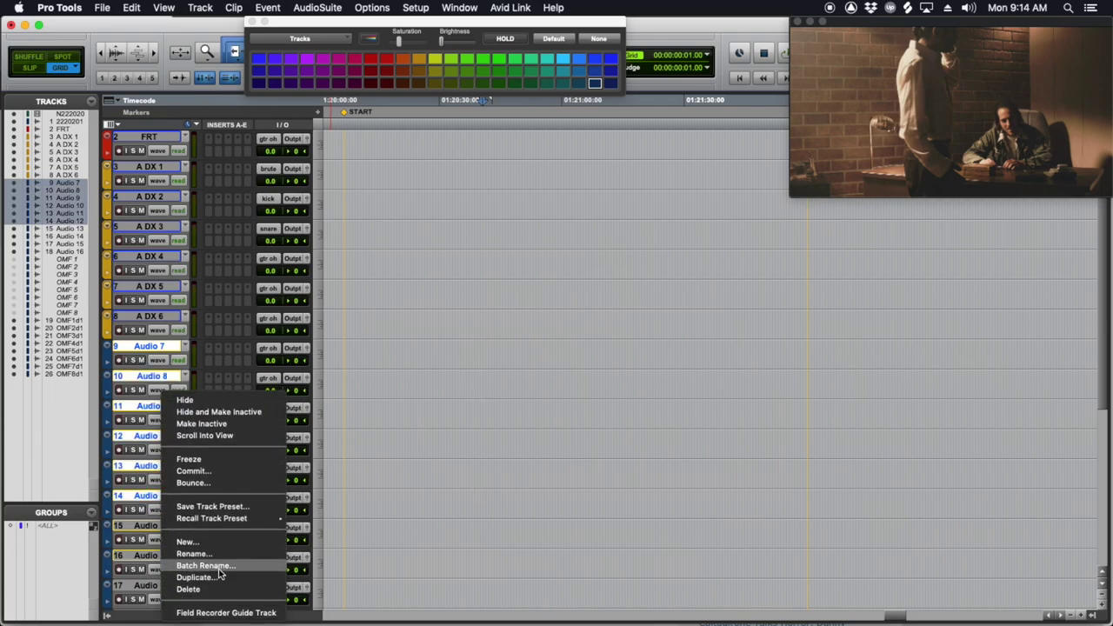
left_click(206, 565)
double_click(488, 343)
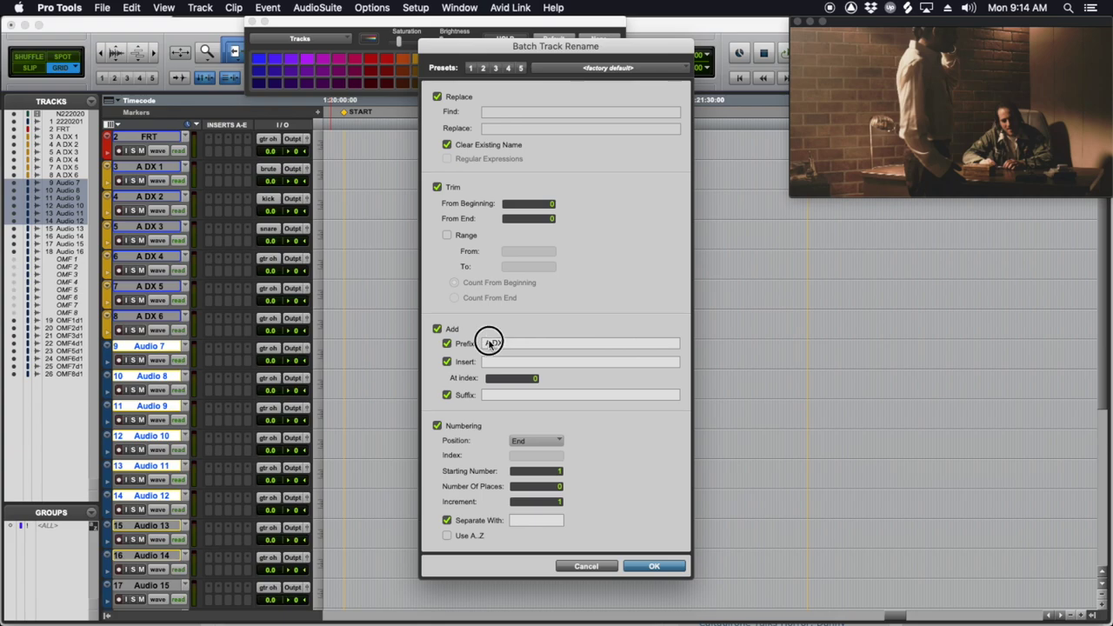
type("B")
left_click(675, 566)
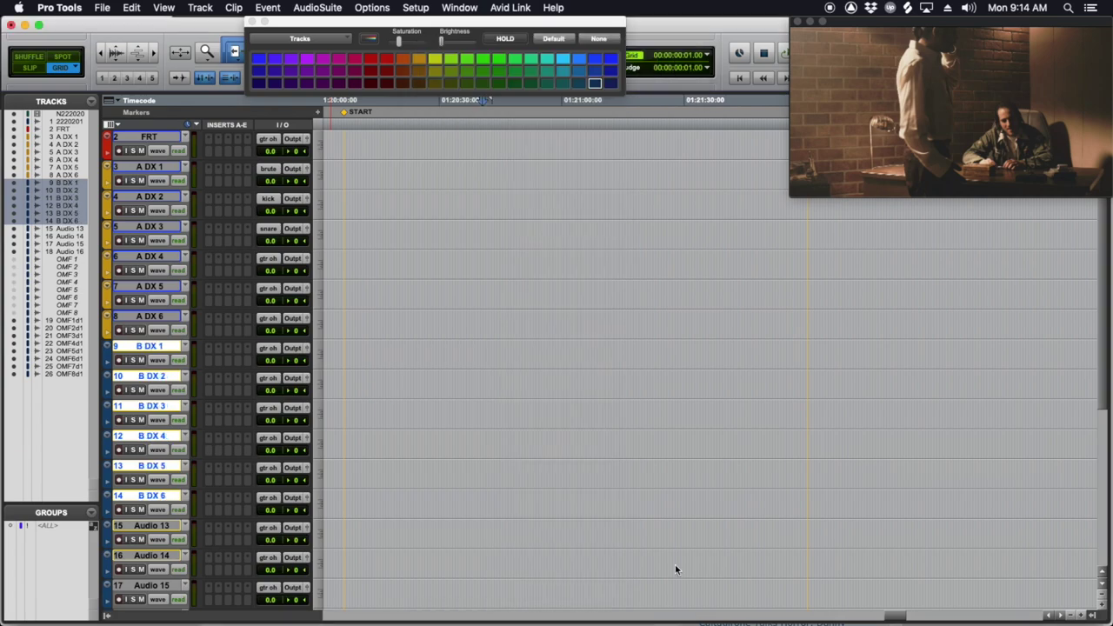
left_click(437, 59)
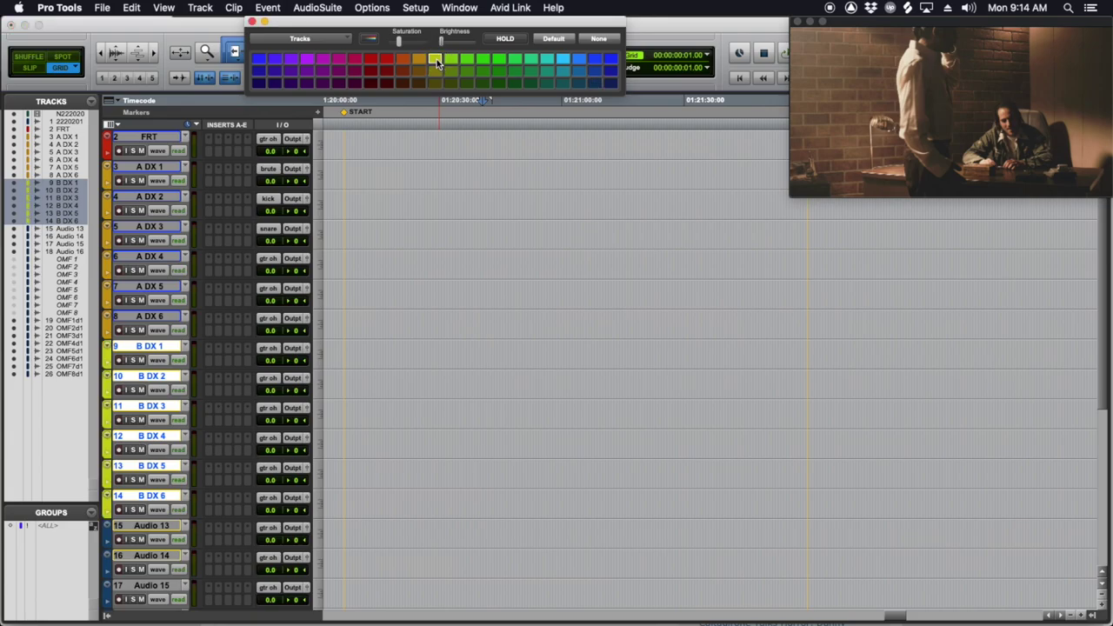
Step: Batch rename tracks Audio 13 and Audio 14 with the prefix FUTZ and color them purple
scroll(321, 388, "down", 5)
left_click(151, 316)
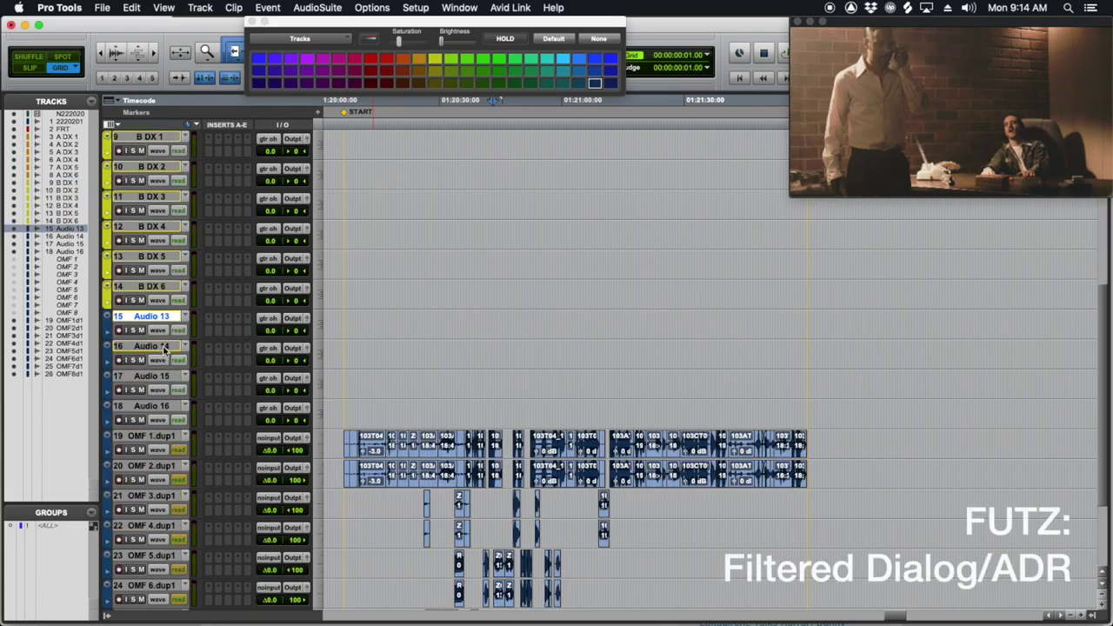
left_click(164, 348, "shift")
right_click(164, 348)
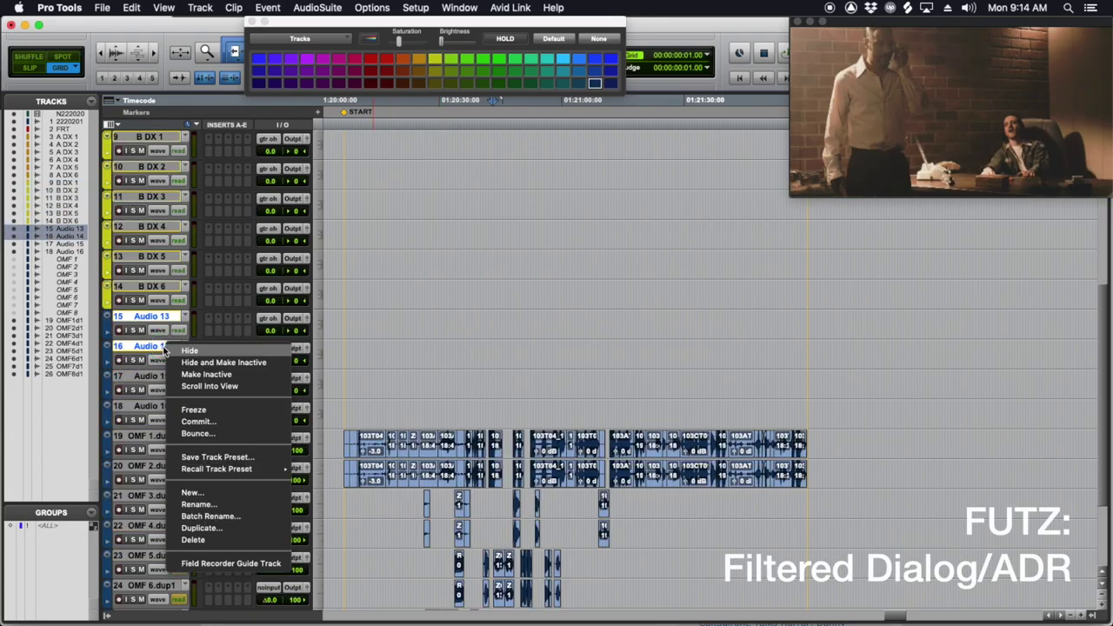
left_click(218, 514)
left_click(467, 342)
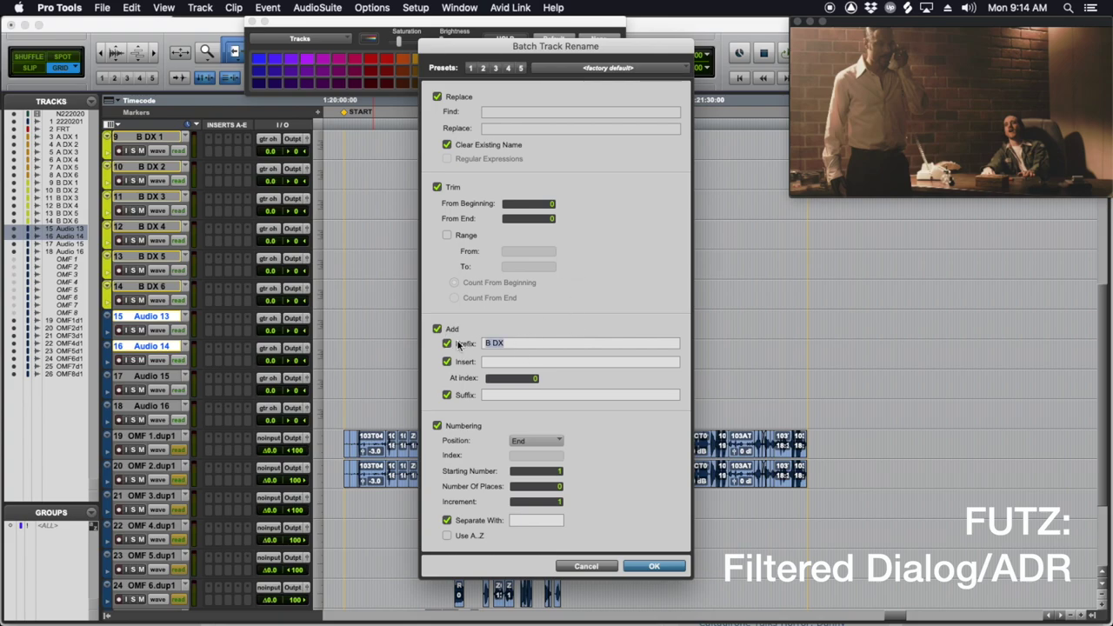
type("F")
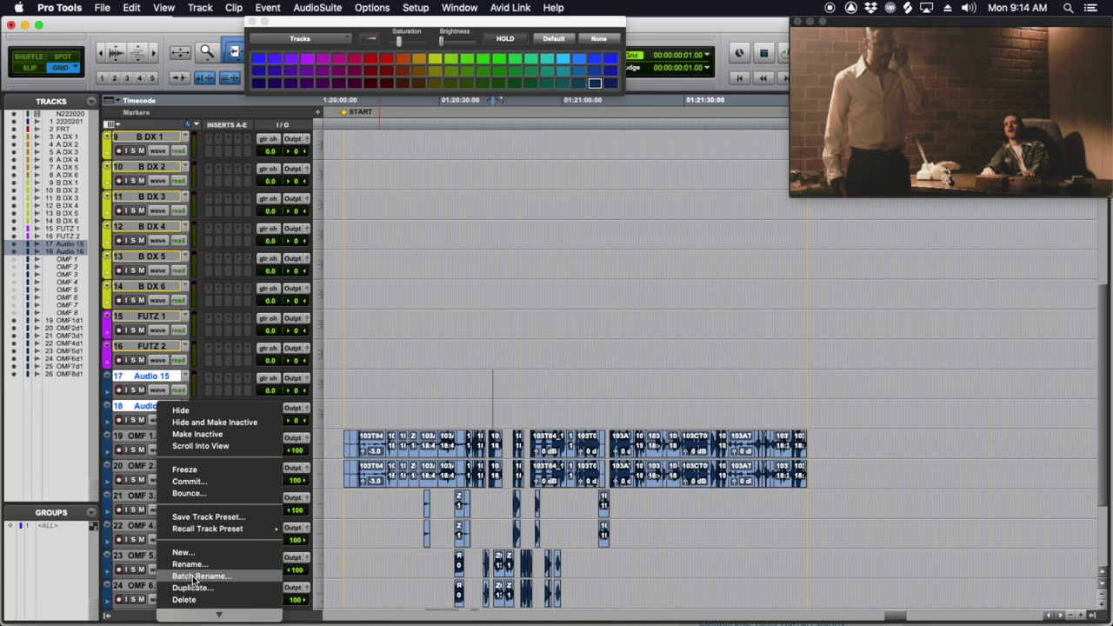
Step: Batch rename tracks Audio 15 and Audio 16 with the prefix PFX and color them bright green
left_click(195, 577)
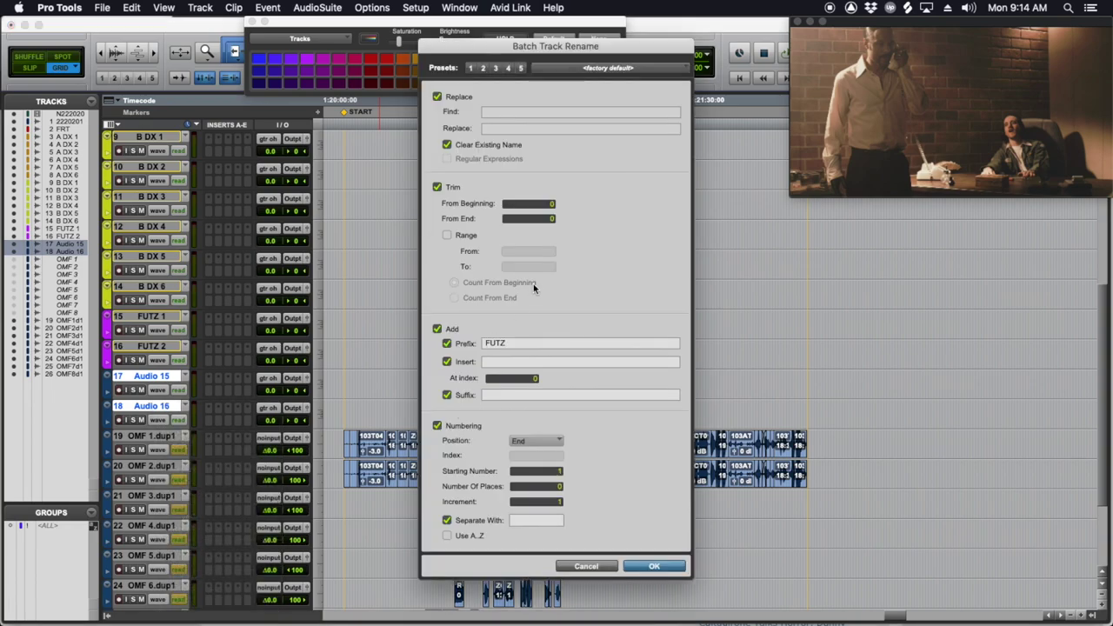
left_click(499, 343)
type("P")
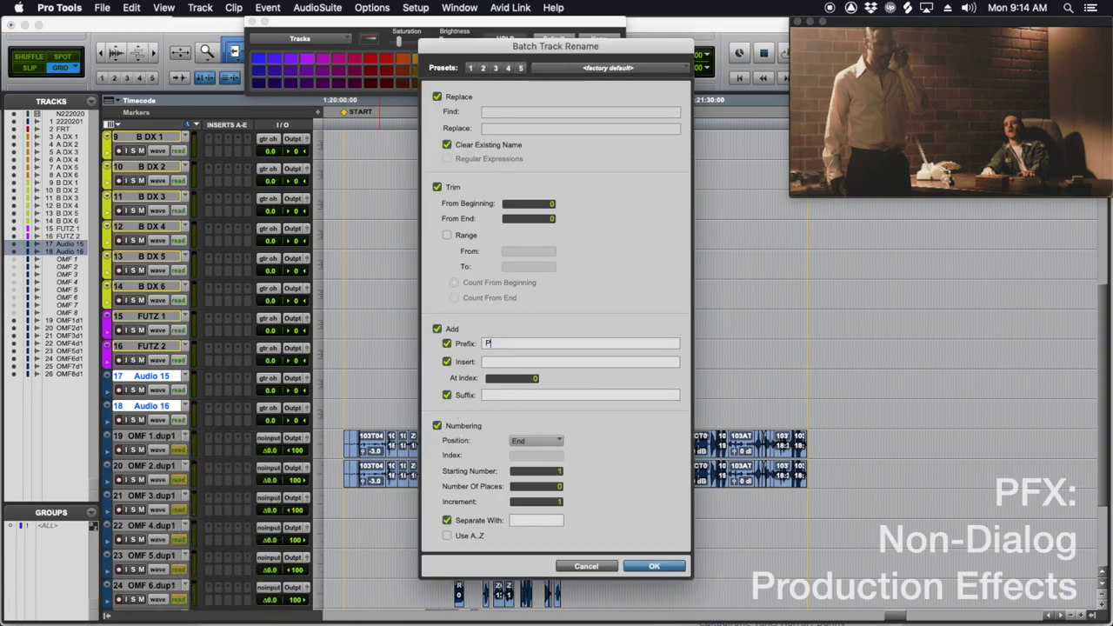
type("FX")
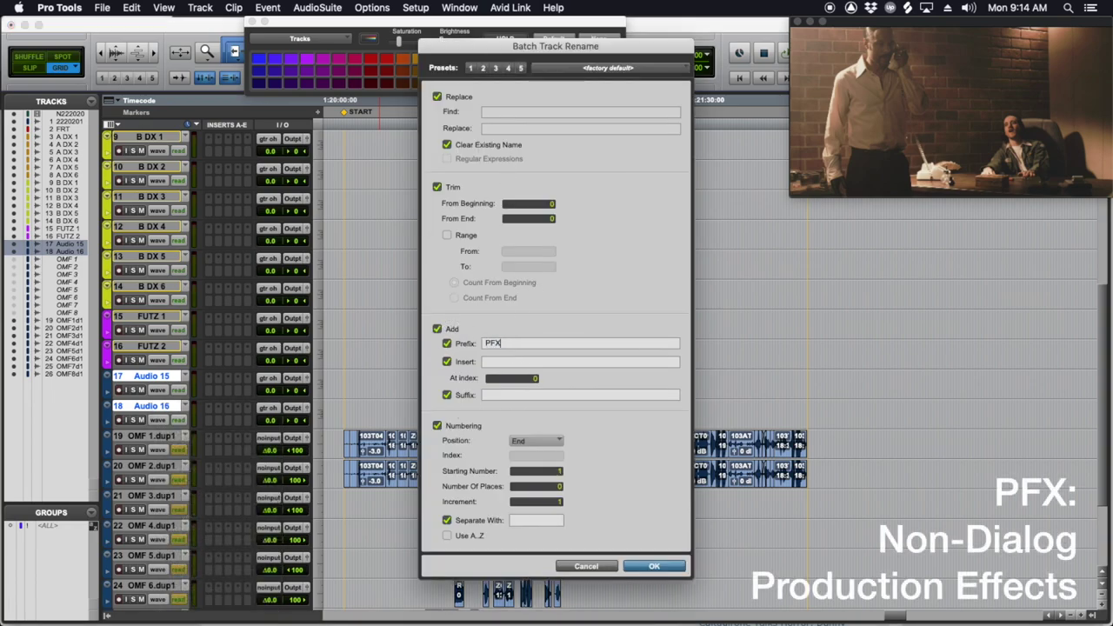
left_click(655, 567)
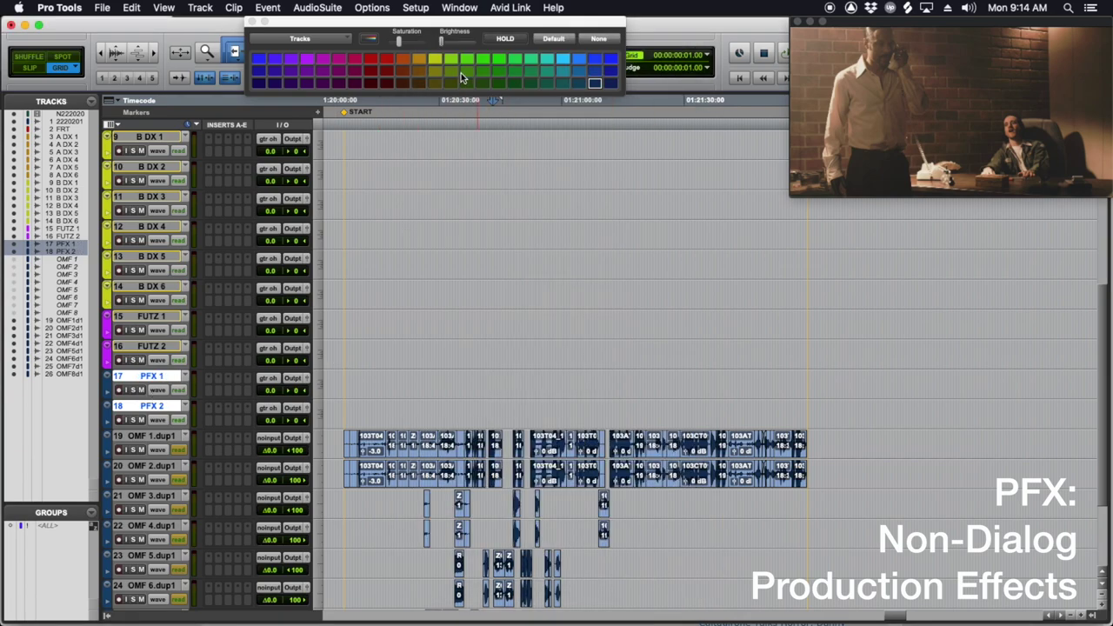
left_click(467, 58)
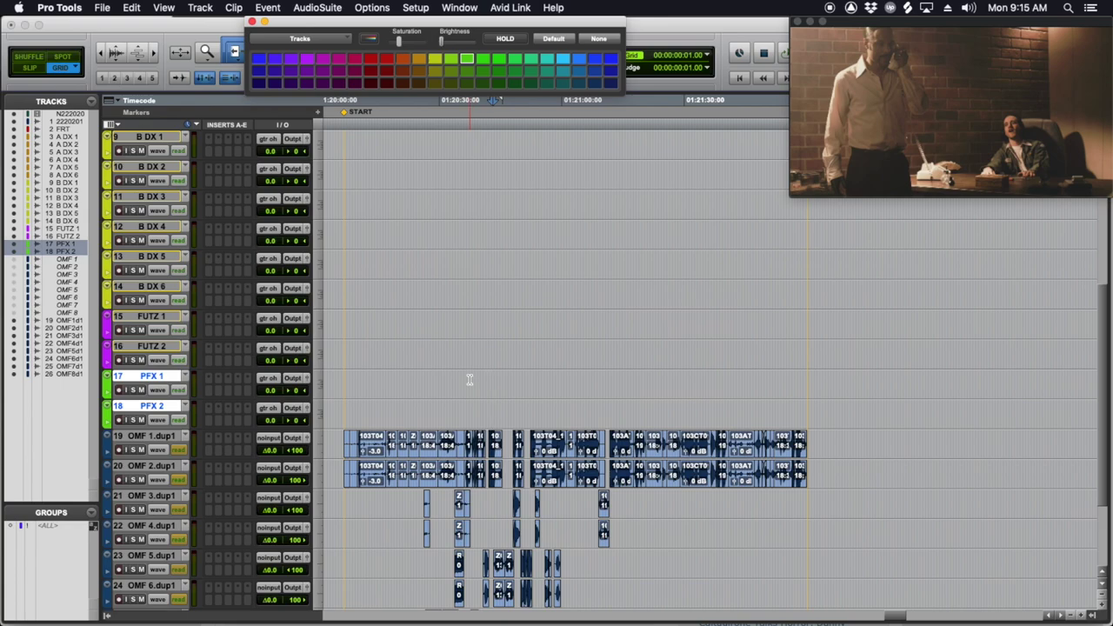
Step: Create two mono audio tracks named TEMP ADR below PFX 2, color them light blue, and close the color palette
left_click(477, 409)
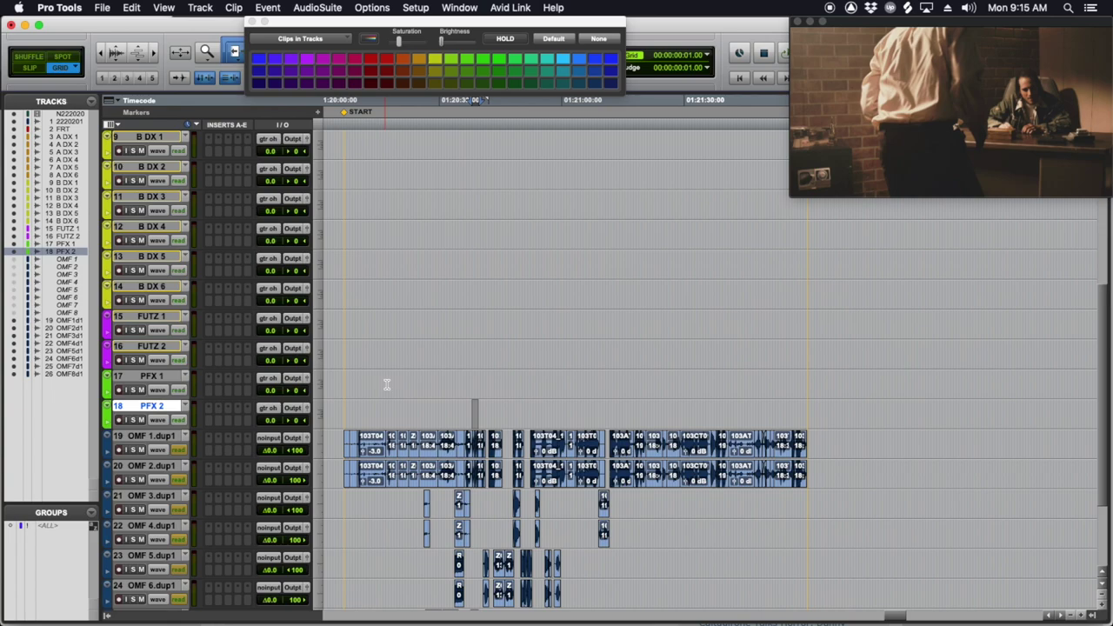
left_click(154, 408)
key("shift+super+n")
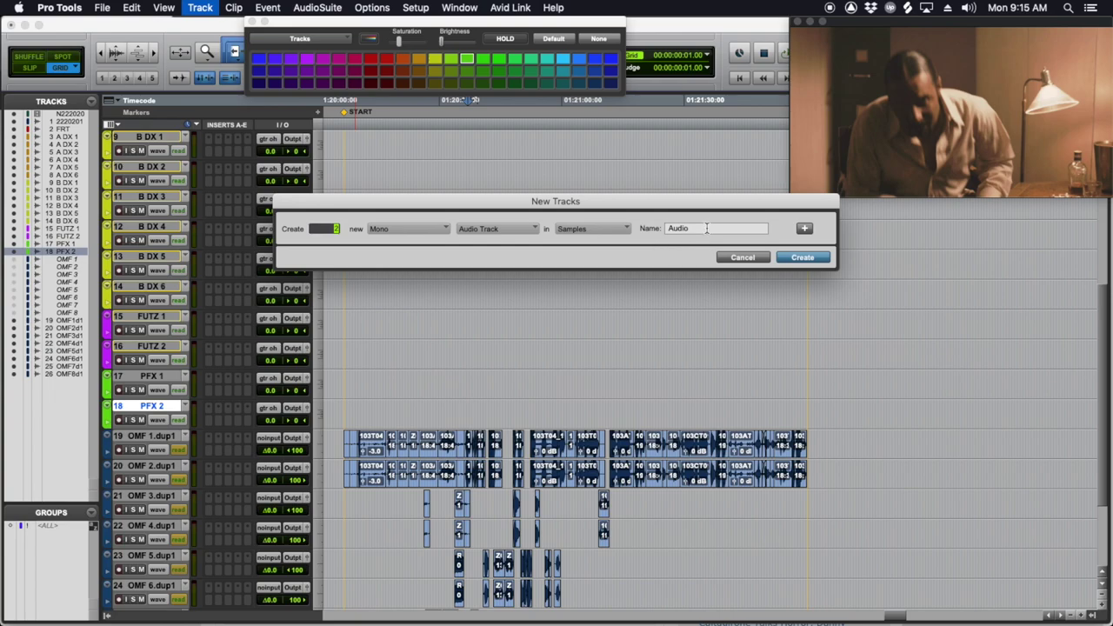
key("Tab")
type("TEMP AS")
key("BackSpace")
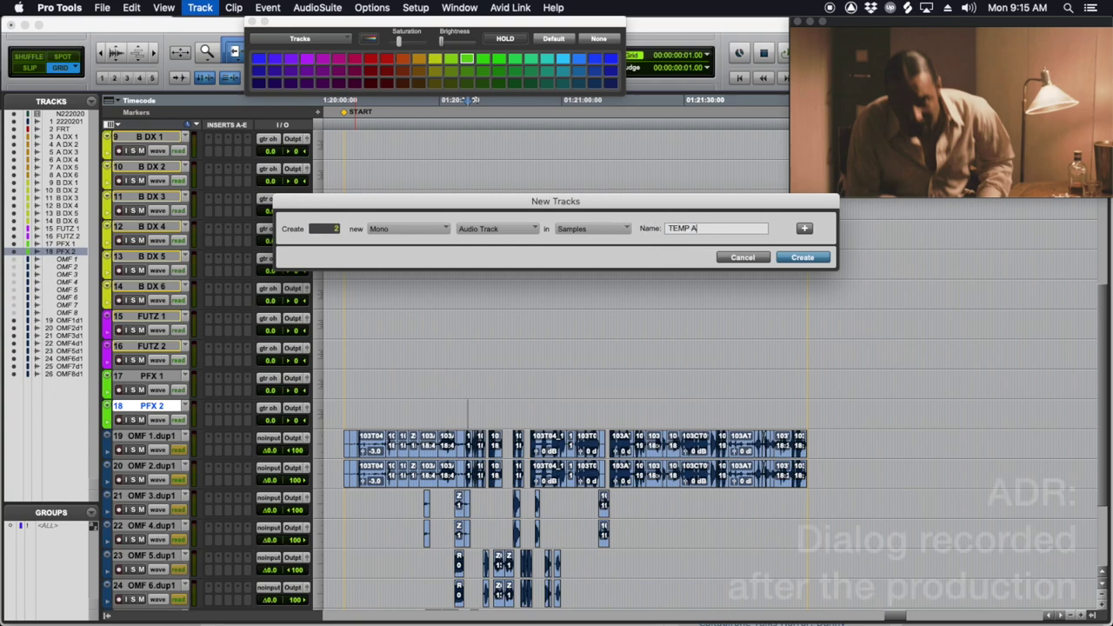
type("DR")
key("Return")
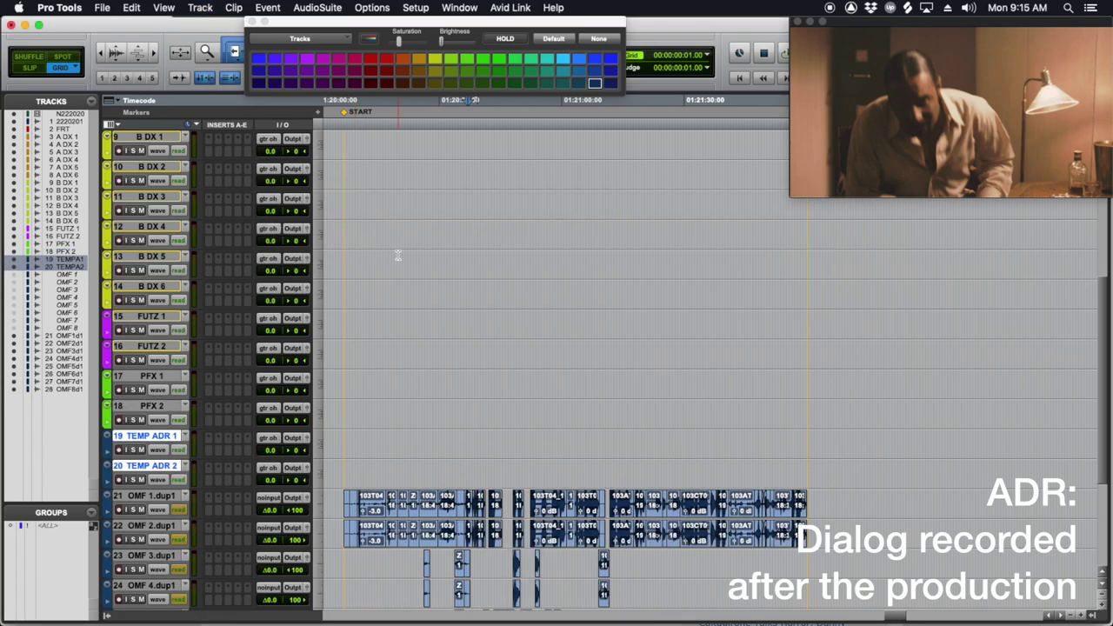
left_click(562, 59)
left_click(252, 20)
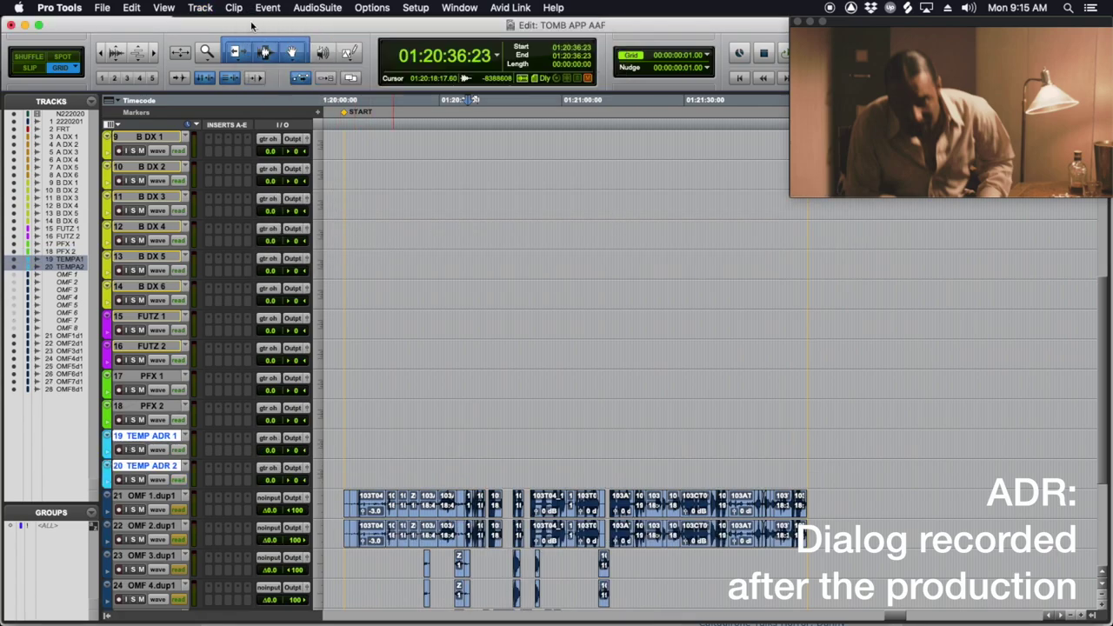
Step: Look over the new track layout and examine the clips on the duplicated OMF tracks up close
scroll(439, 342, "up", 5)
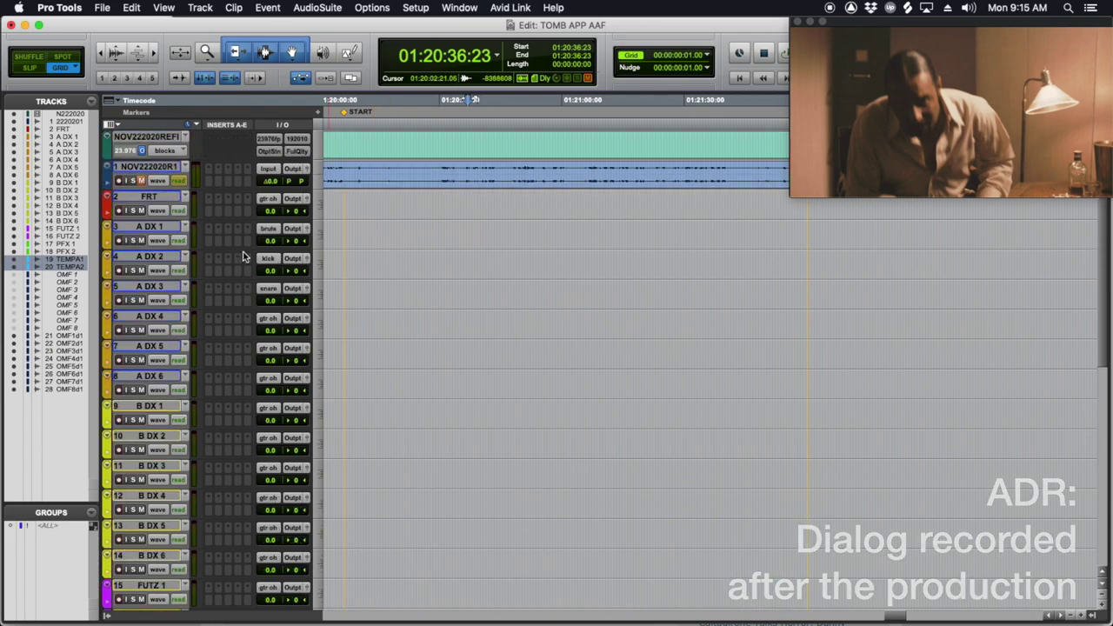
scroll(168, 361, "down", 5)
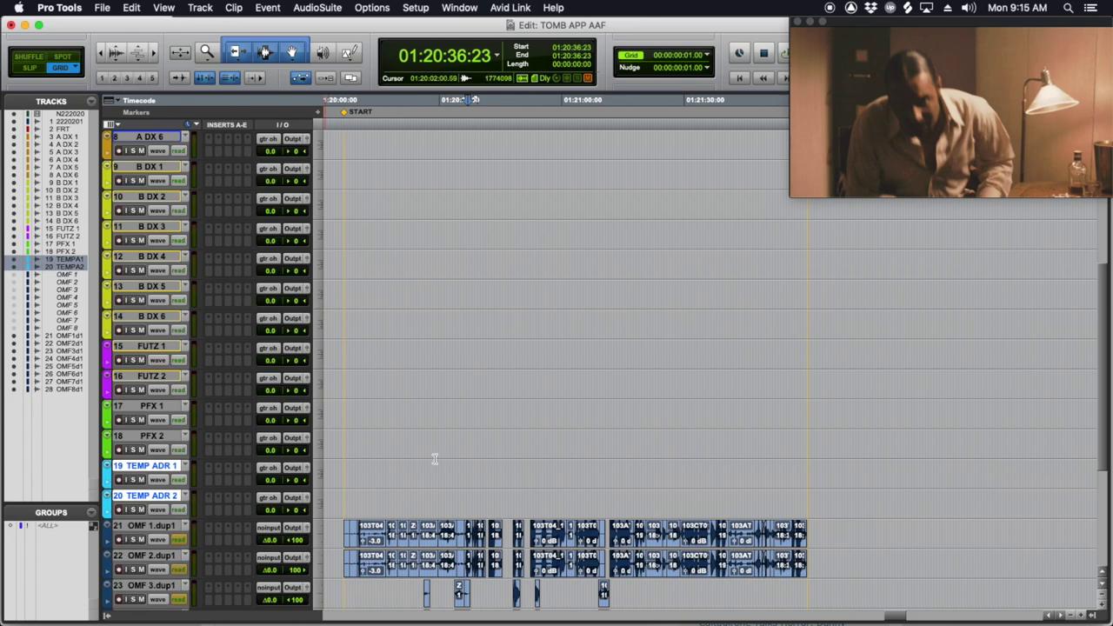
scroll(487, 459, "down", 7)
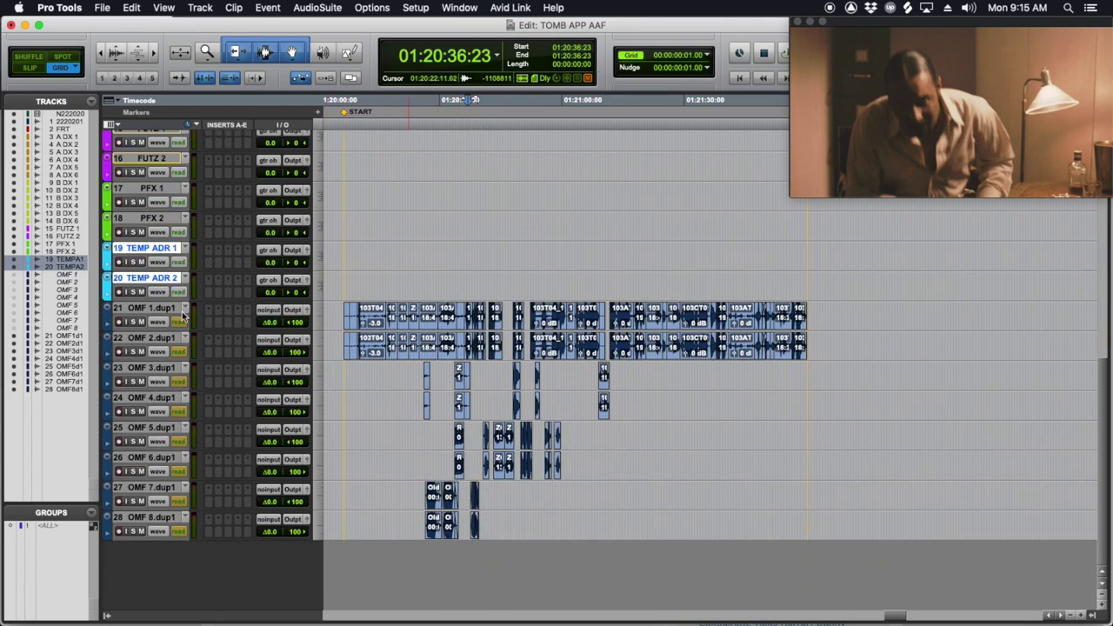
left_click(474, 492)
key("super+bracketright")
key("super+bracketright")
key("super+bracketright")
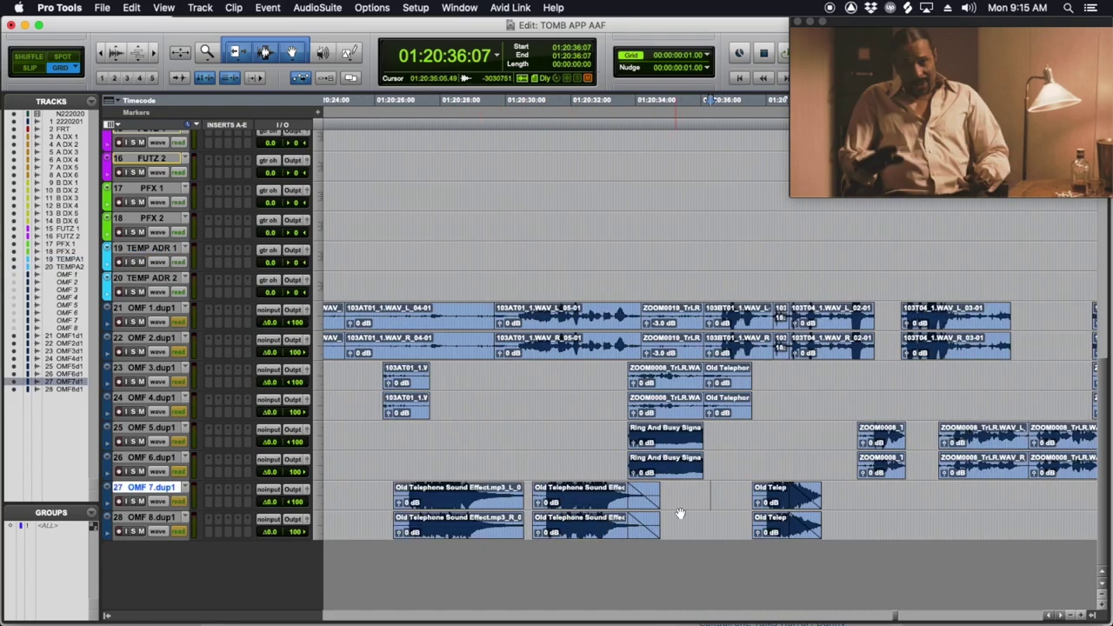
key("super+bracketleft")
key("super+bracketleft")
key("super+bracketleft")
key("super+bracketleft")
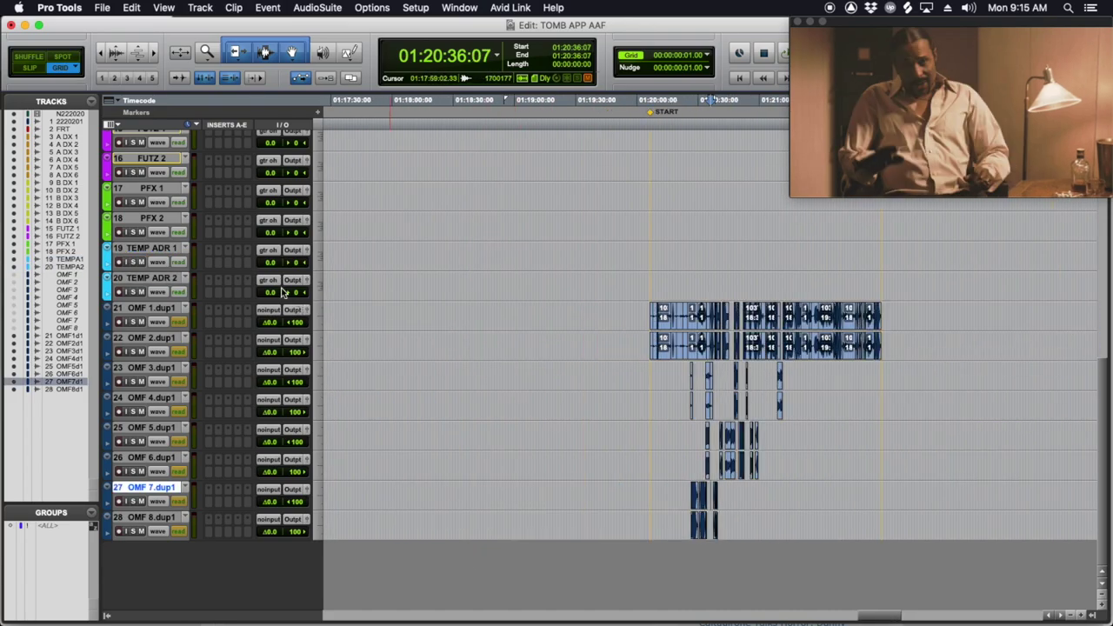
Step: Create two stereo audio tracks named TEMP SFX below TEMP ADR 2
left_click(161, 281)
key("super+shift+n")
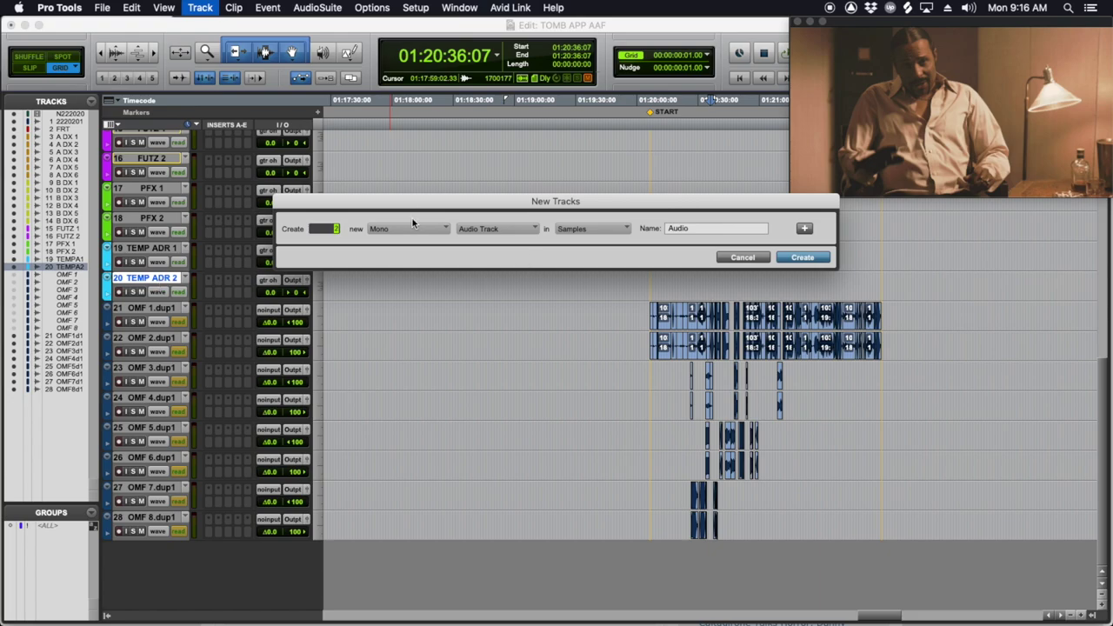
left_click(413, 224)
left_click(416, 242)
double_click(689, 227)
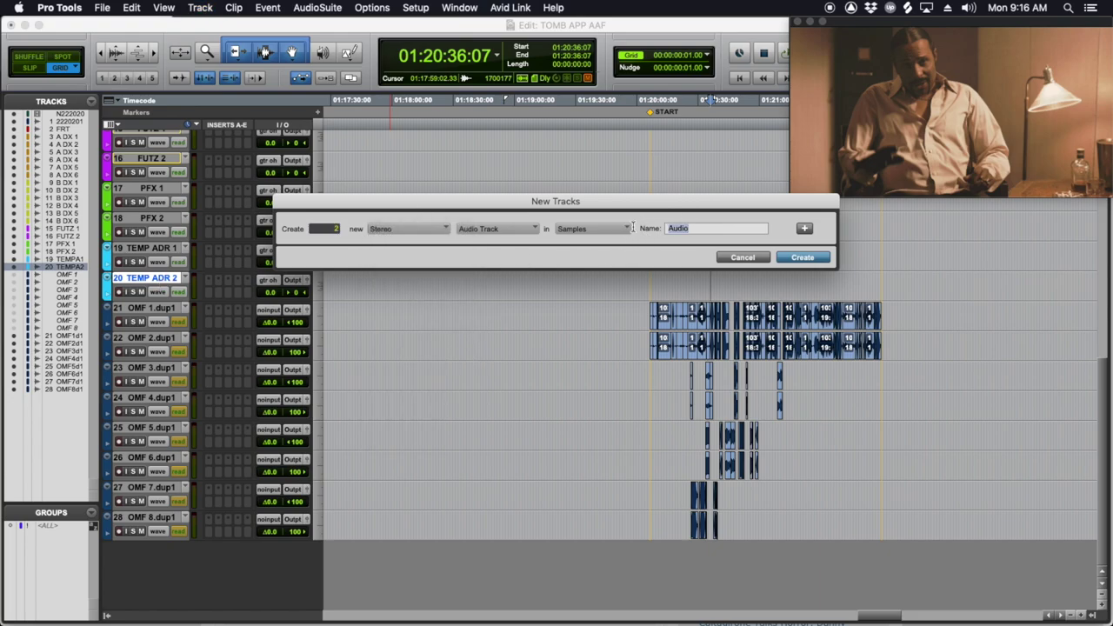
type("TEMP SFX")
key("Return")
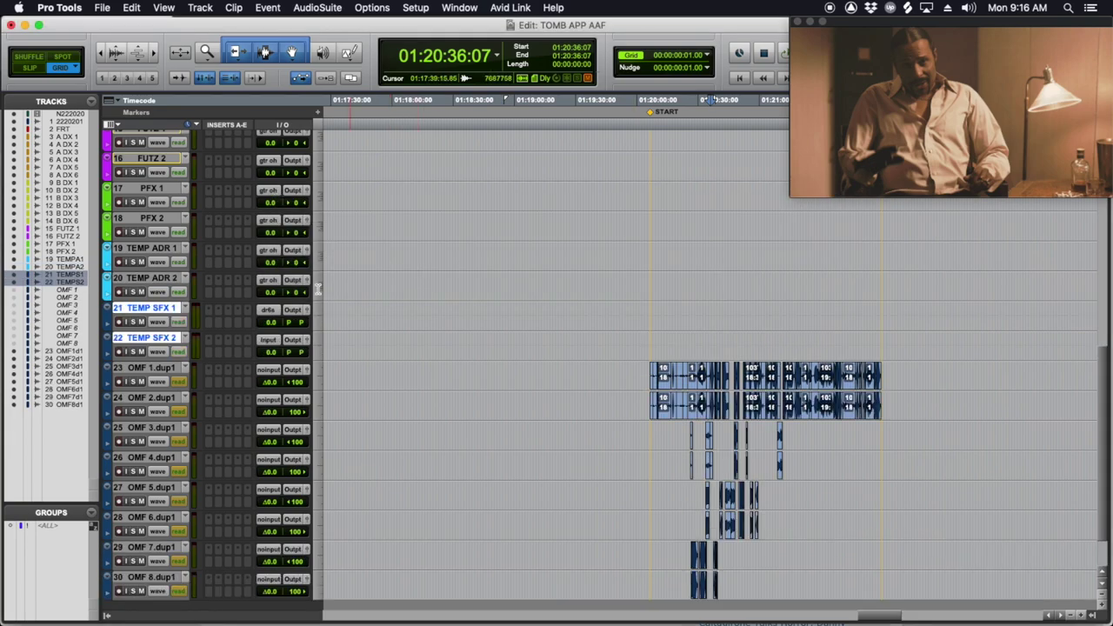
Step: Color TEMP SFX 1 and TEMP SFX 2 blue-violet and close the color palette
double_click(109, 322)
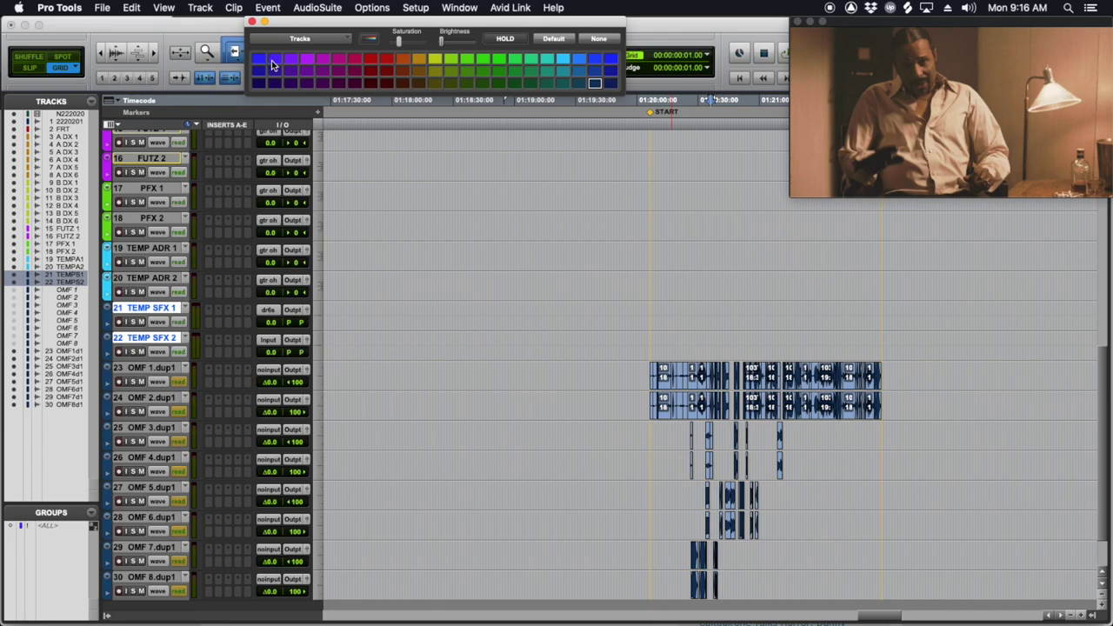
left_click(273, 59)
left_click(252, 21)
Step: Move the phone ring and old telephone clips from OMF 5.dup1 through OMF 8.dup1 up to TEMP SFX 1 and 2, keeping their timing
scroll(620, 365, "down", 3)
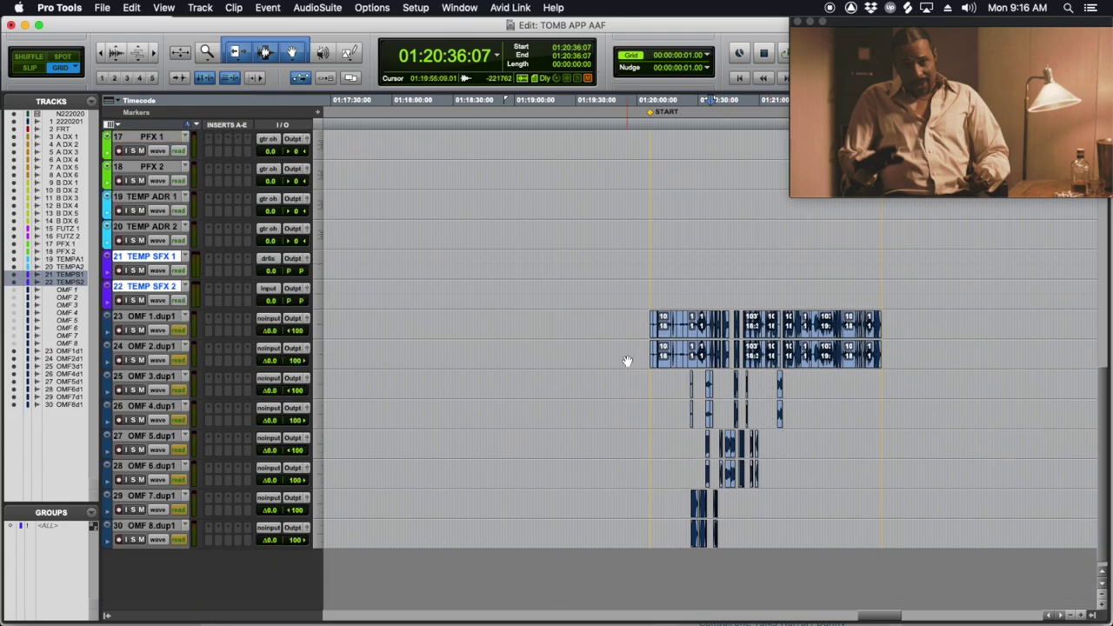
left_click(711, 474)
key("super+bracketright")
key("super+bracketright")
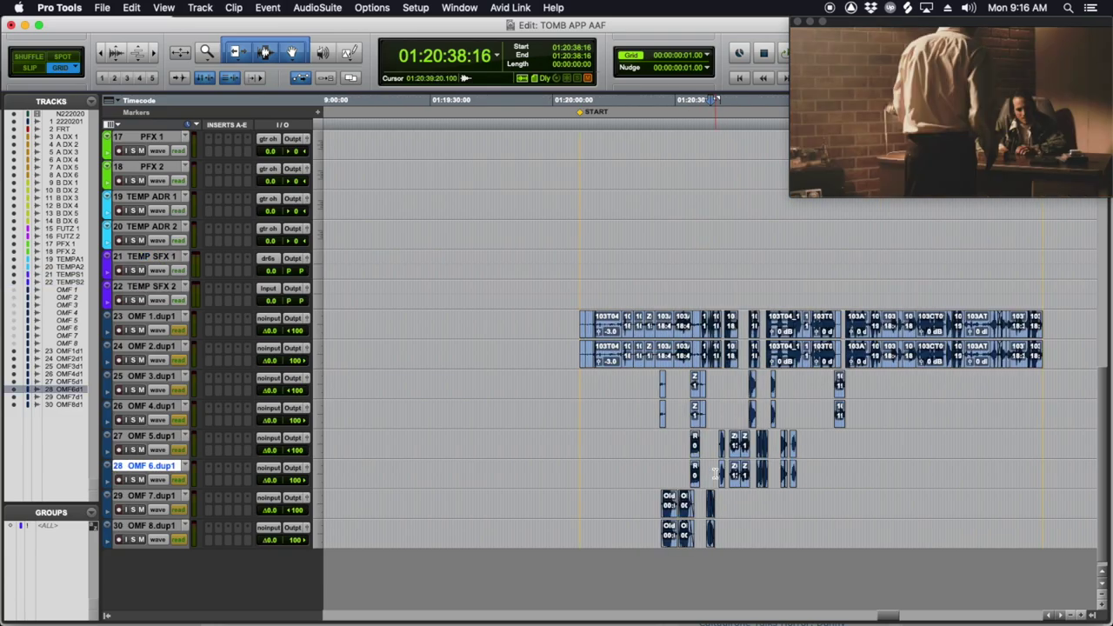
left_click_drag(739, 432, 505, 540)
key("super+bracketleft")
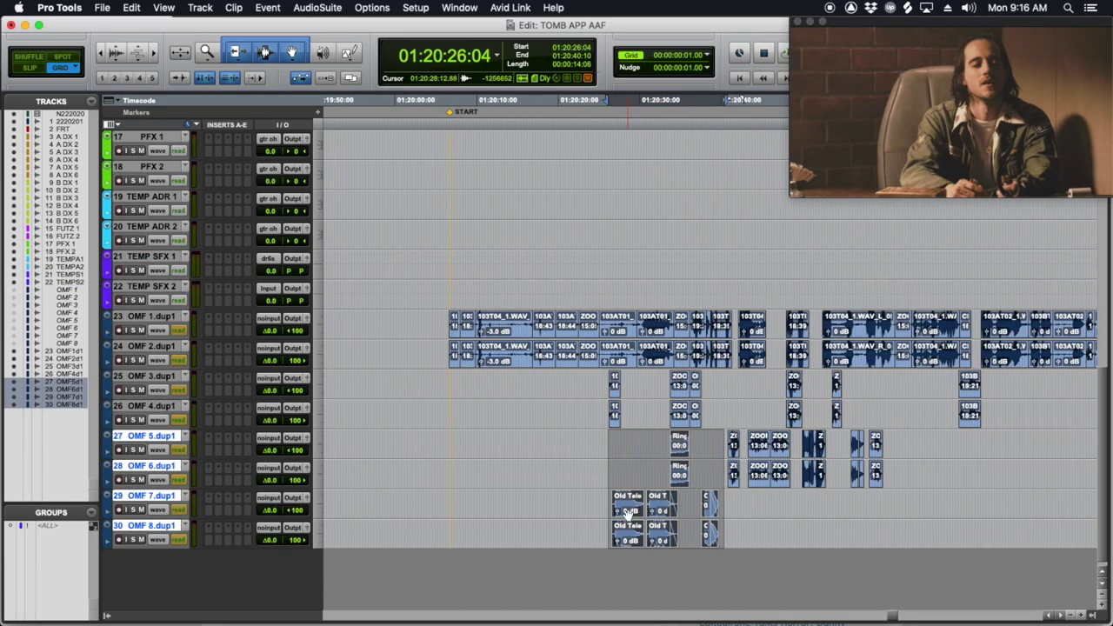
left_click_drag(628, 513, 628, 300)
scroll(659, 304, "right", 5)
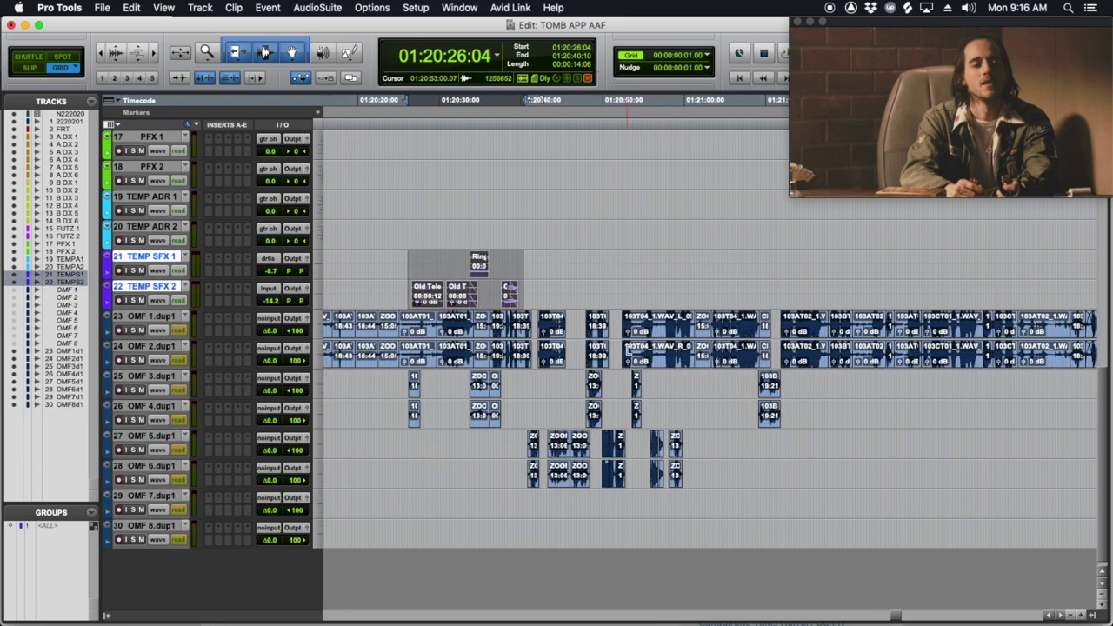
scroll(761, 440, "right", 3)
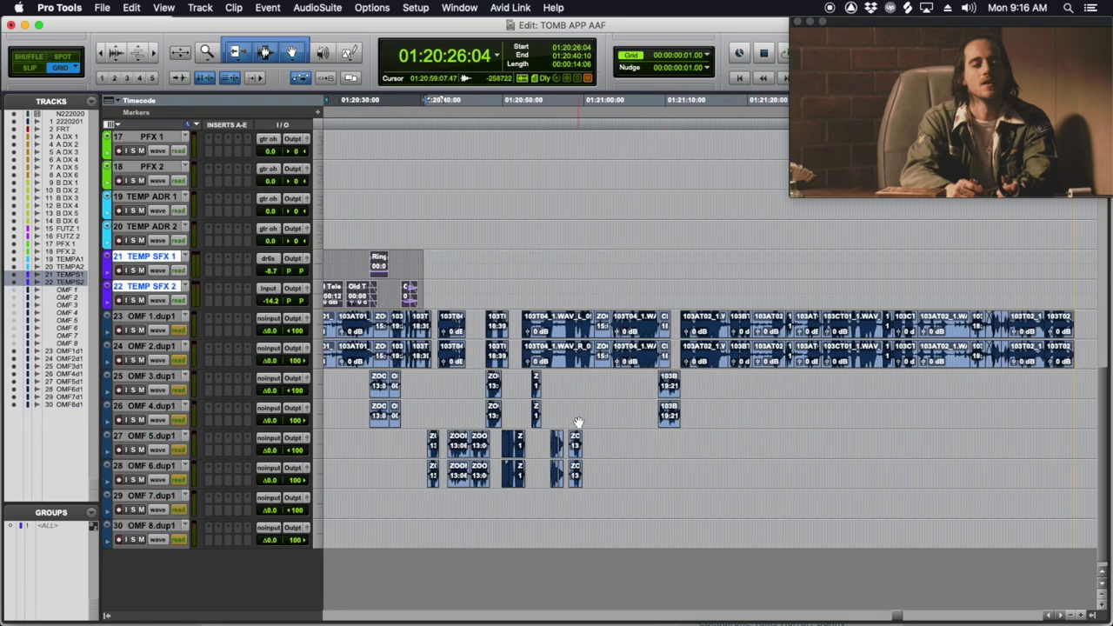
scroll(579, 421, "left", 3)
left_click(490, 288)
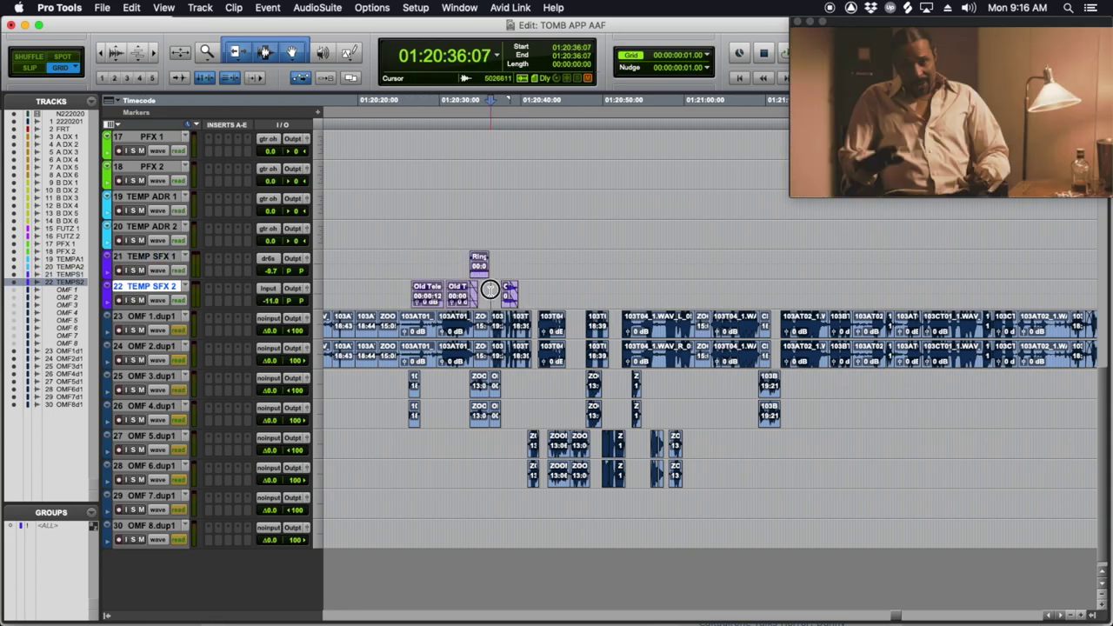
Step: Make the TEMP SFX 1 and TEMP SFX 2 tracks inactive
left_click(157, 256, "shift")
right_click(164, 261)
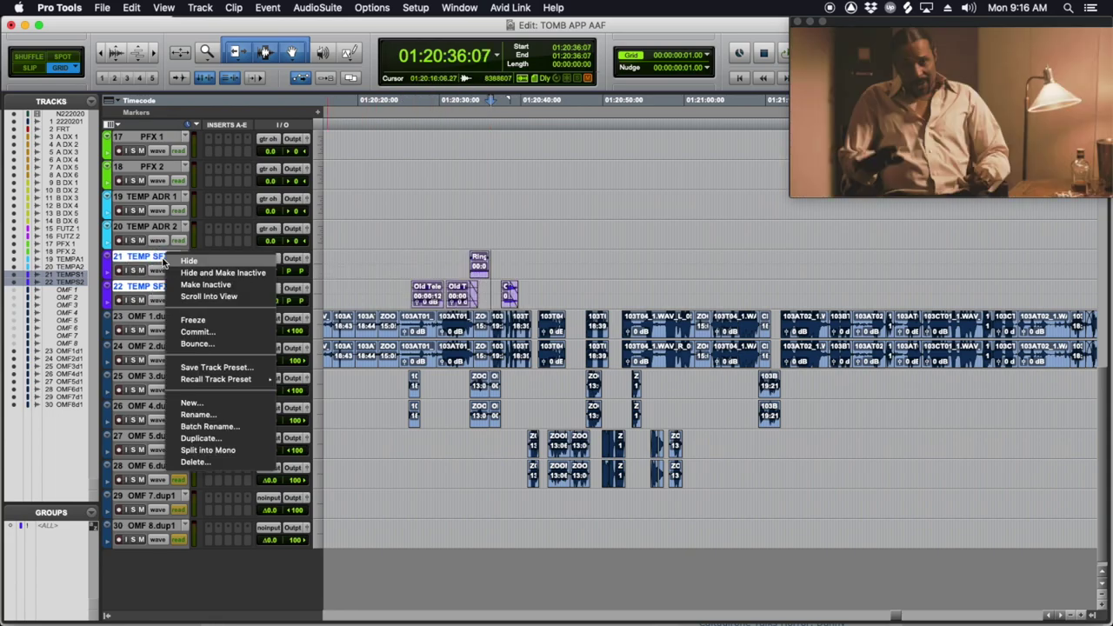
left_click(233, 287)
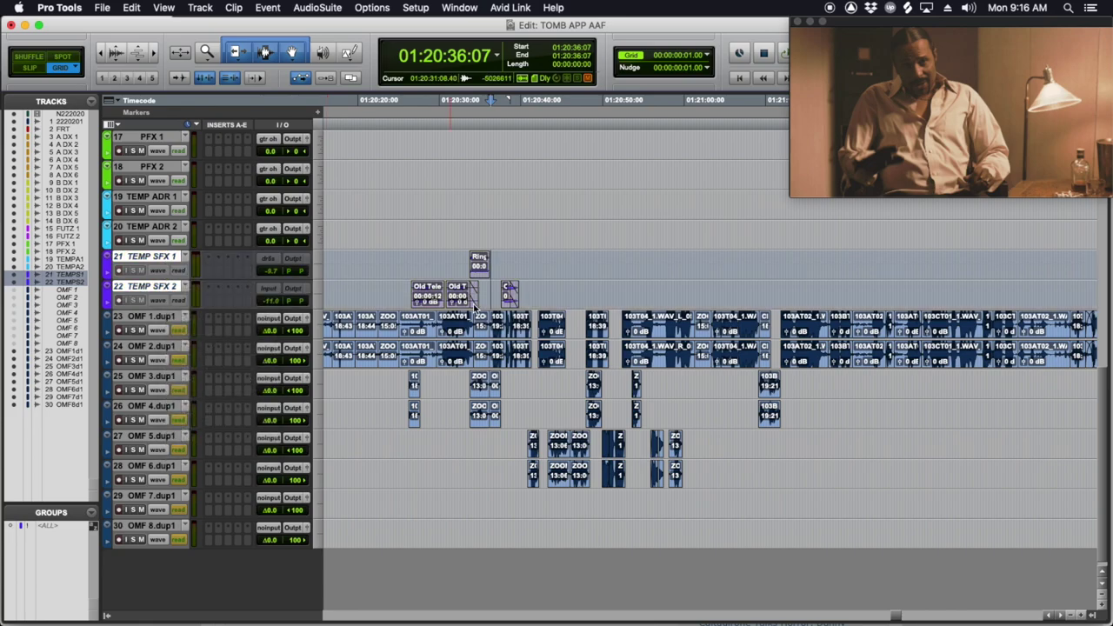
Step: Look over the clips on the OMF 1.dup1 to OMF 6.dup1 tracks along the whole timeline
scroll(474, 311, "left", 5)
scroll(474, 310, "right", 3)
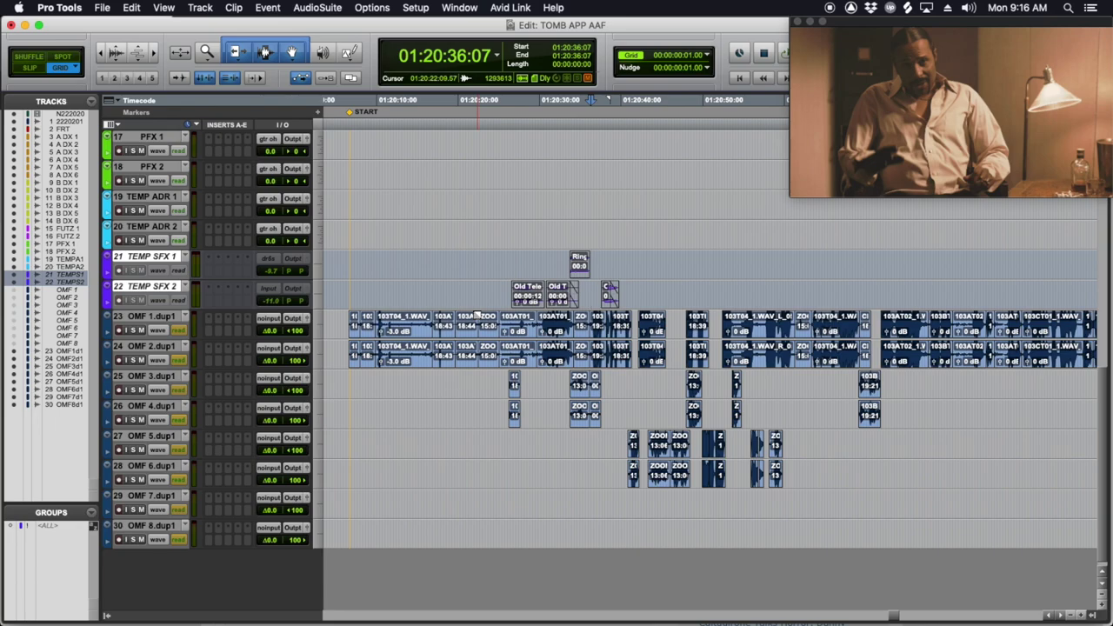
scroll(503, 317, "right", 5)
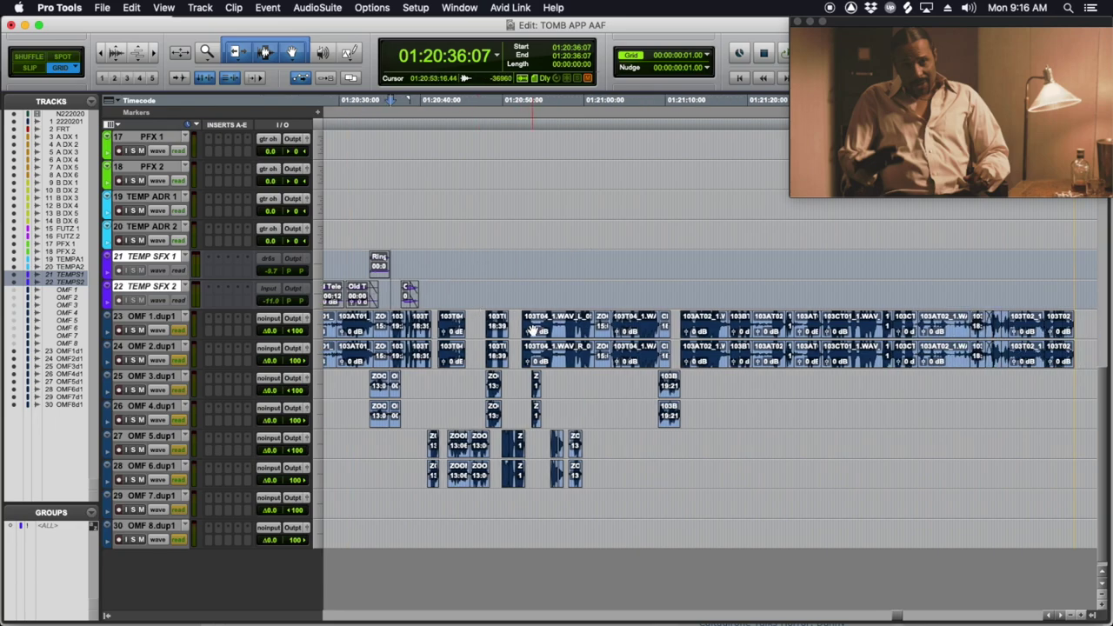
key("super+bracketleft")
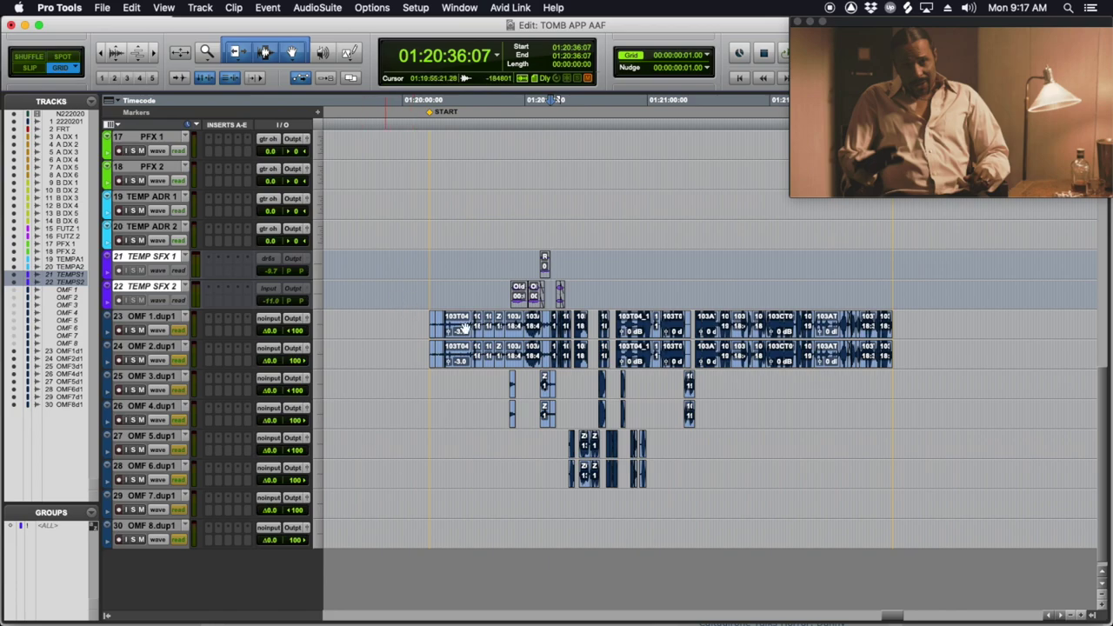
scroll(522, 513, "up", 3)
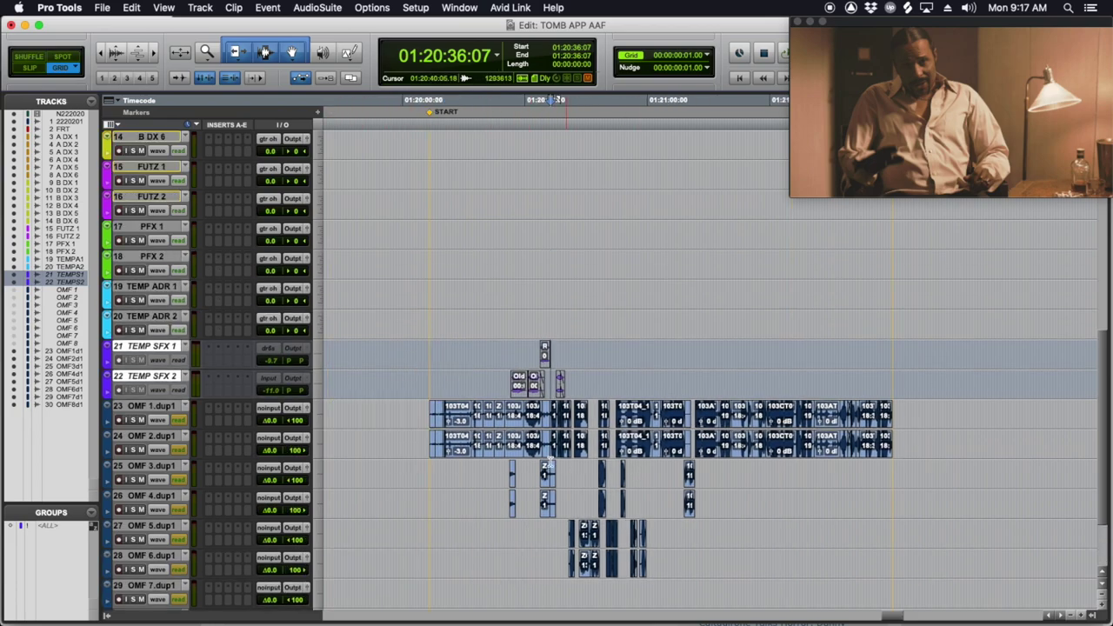
left_click_drag(440, 411, 916, 420)
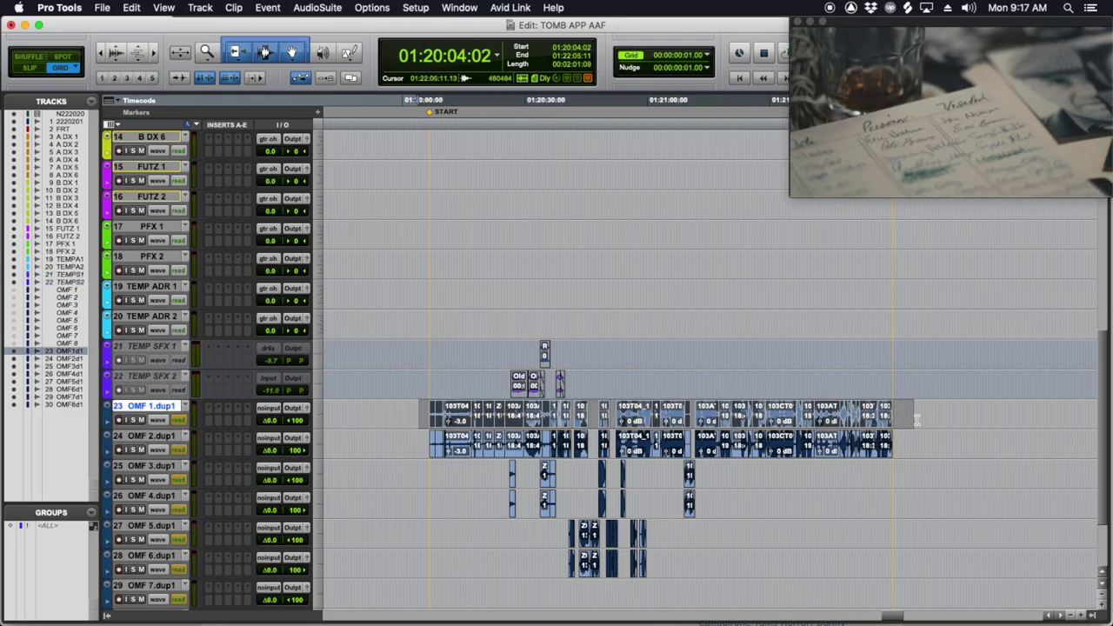
scroll(920, 428, "right", 3)
scroll(738, 410, "up", 5)
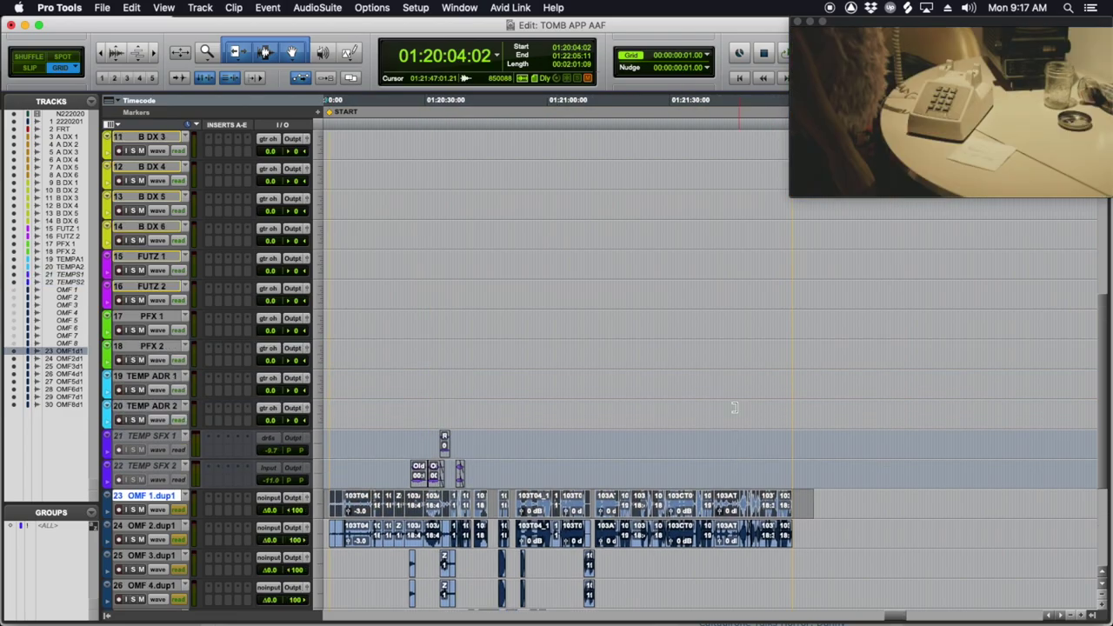
scroll(738, 415, "down", 8)
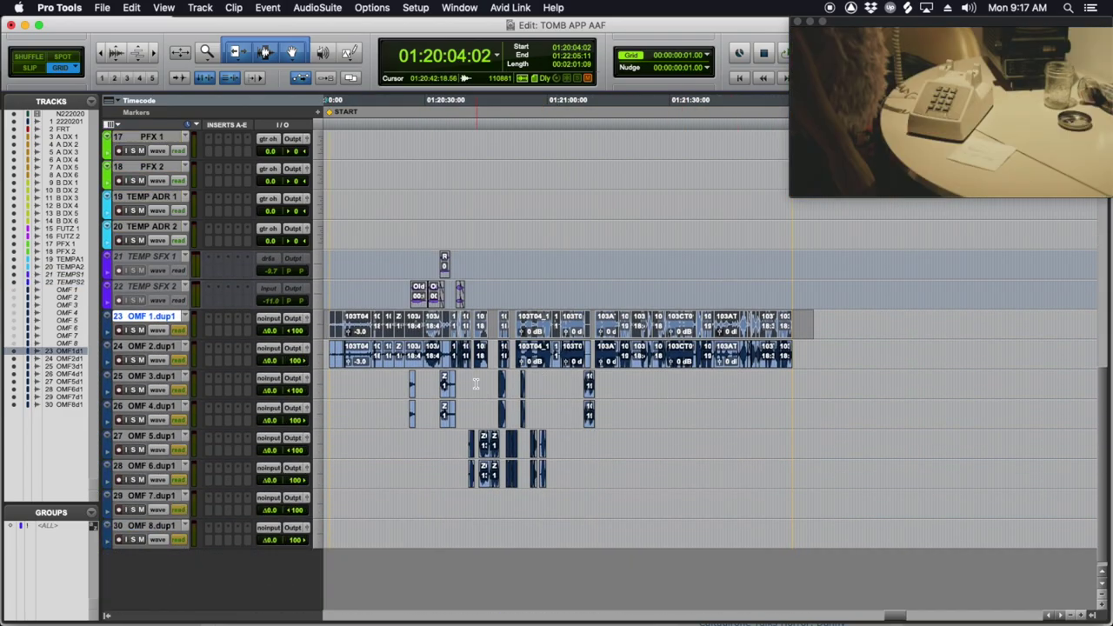
Step: Examine the paired clips on OMF 3.dup1 to OMF 6.dup1 up close against the picture
left_click(479, 376)
key("super+bracketright")
key("super+bracketright")
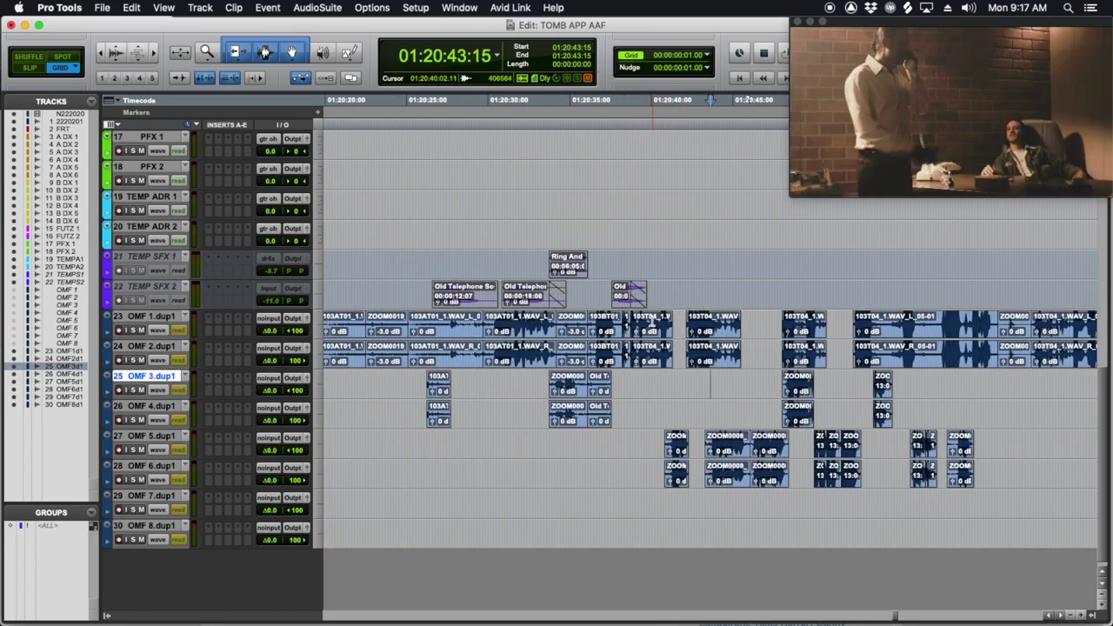
scroll(727, 398, "right", 15)
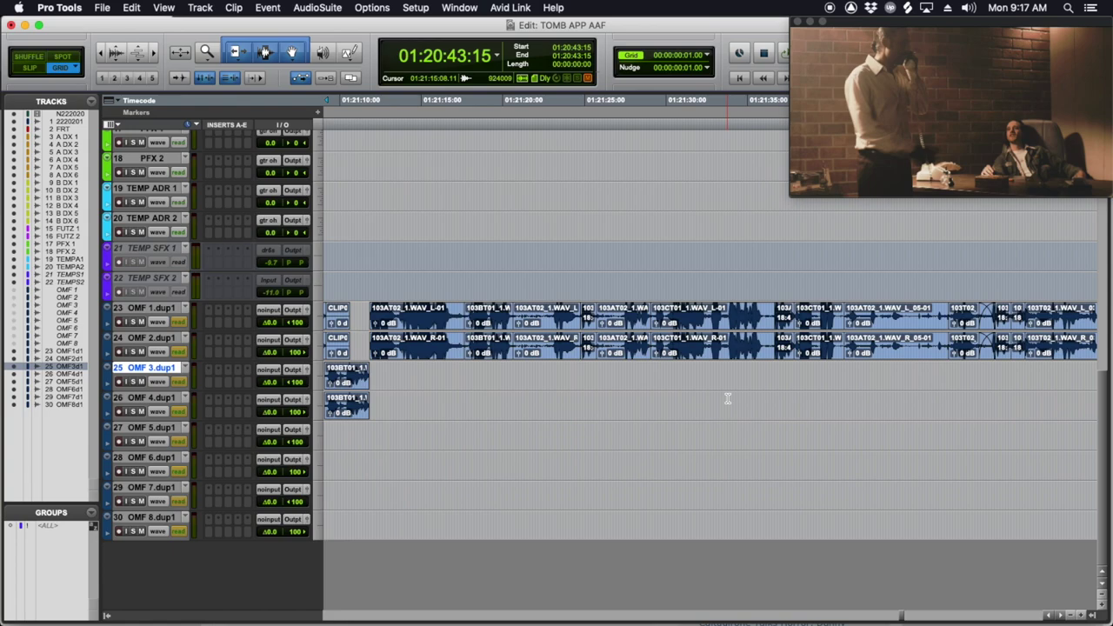
scroll(728, 398, "left", 9)
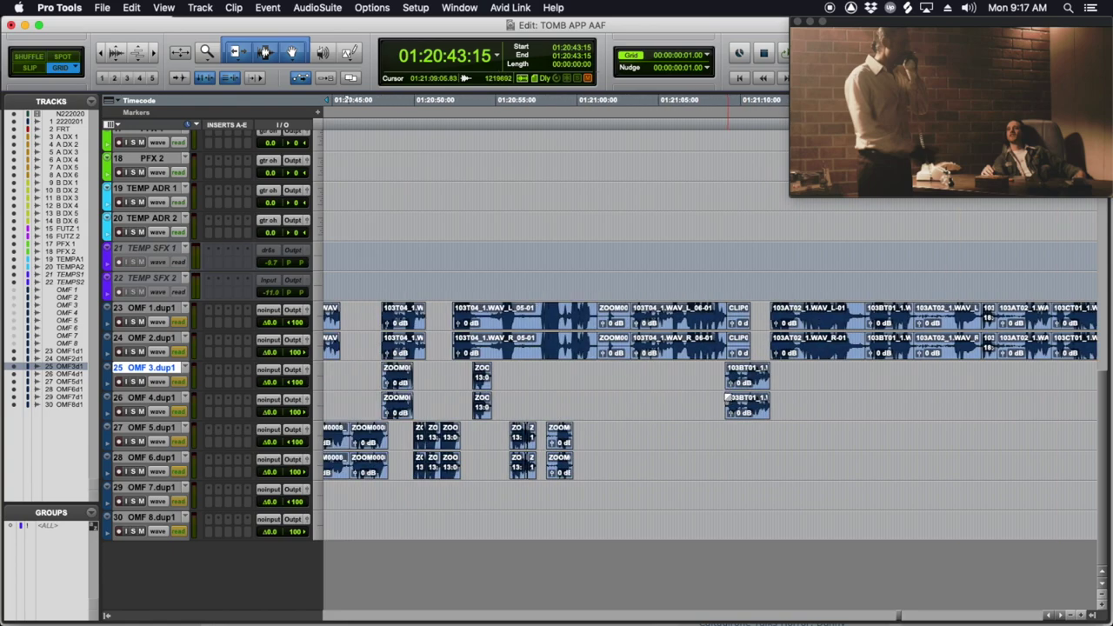
scroll(722, 365, "left", 3)
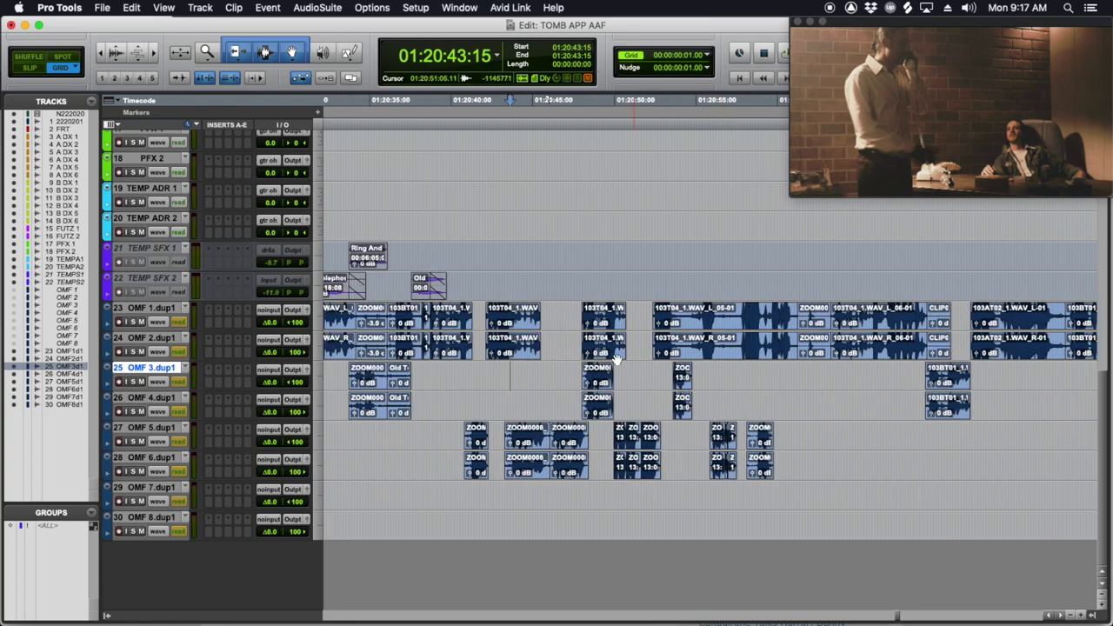
left_click(598, 433)
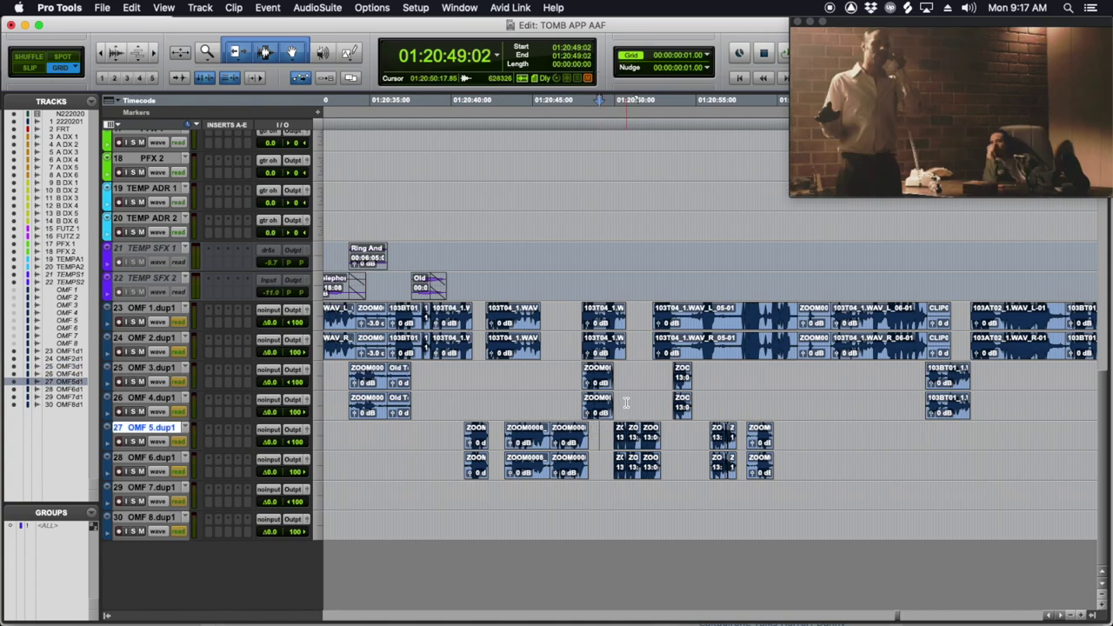
left_click(626, 403)
left_click(641, 398)
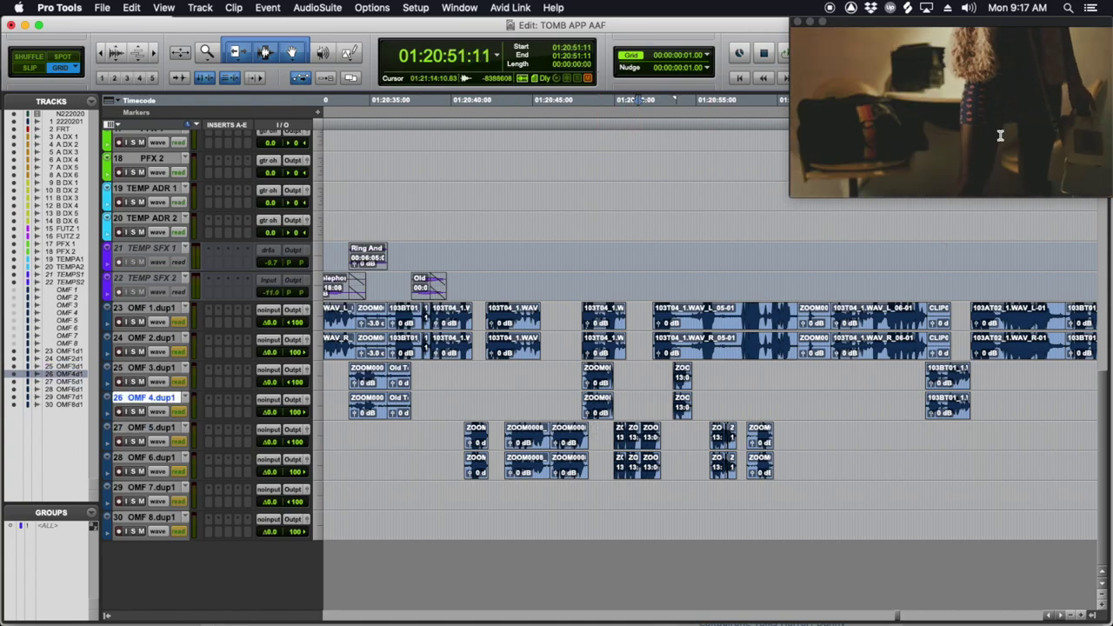
scroll(401, 437, "left", 2)
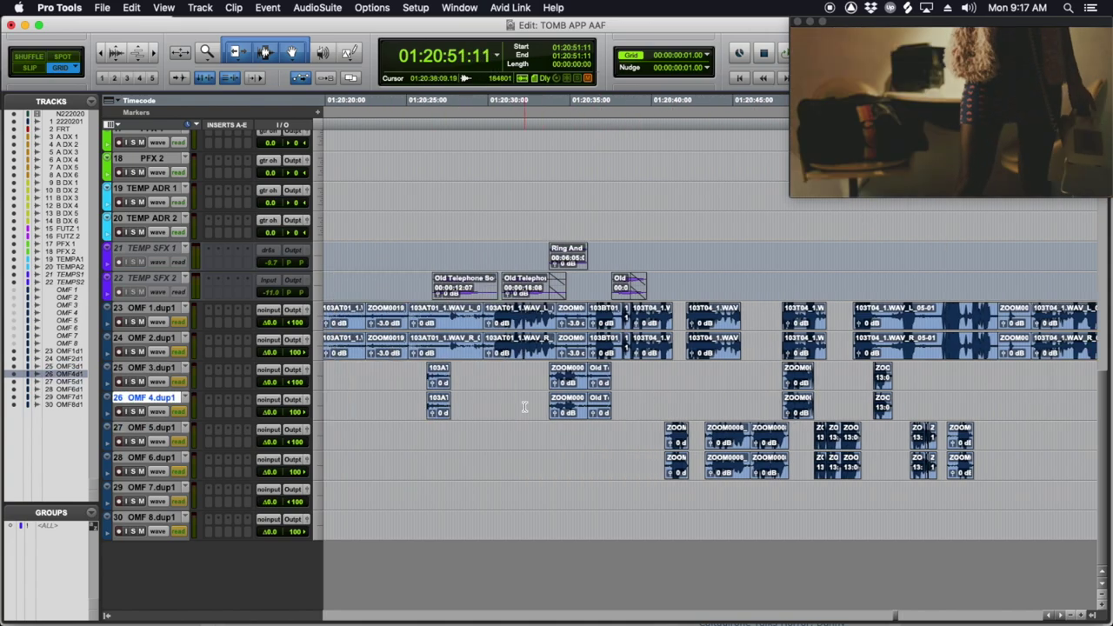
Step: Move the Old Telephone Sound Effect clip at 01:20:37:14 from TEMP SFX 2 up to TEMP SFX 1, keeping its timing
left_click(607, 373)
key("super+bracketright")
key("super+bracketright")
key("super+bracketright")
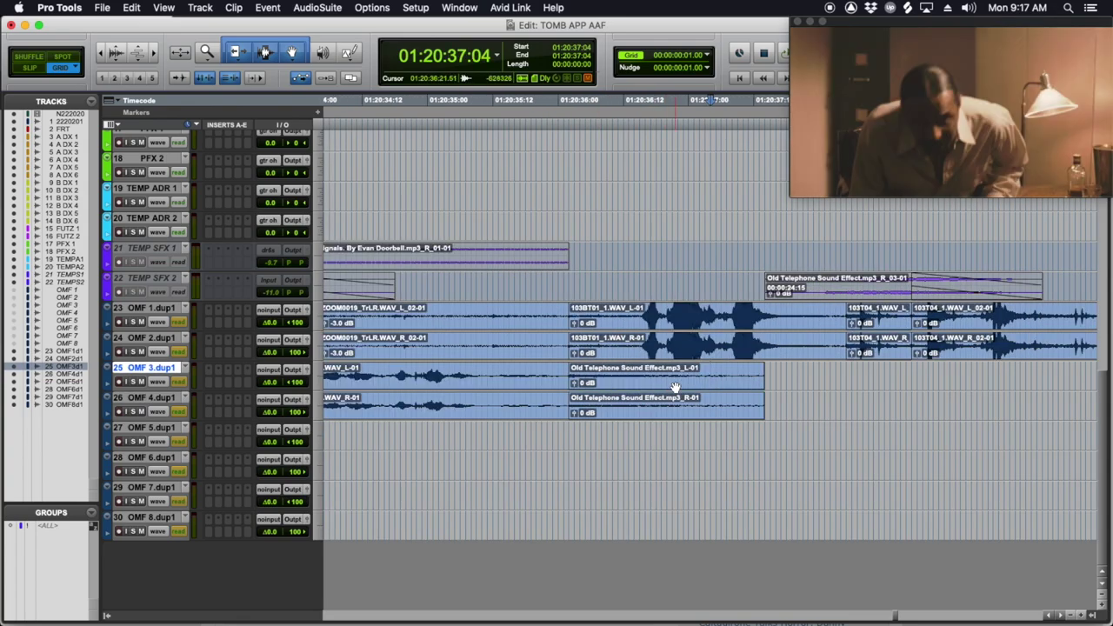
key("super+alt+bracketright")
left_click(675, 387)
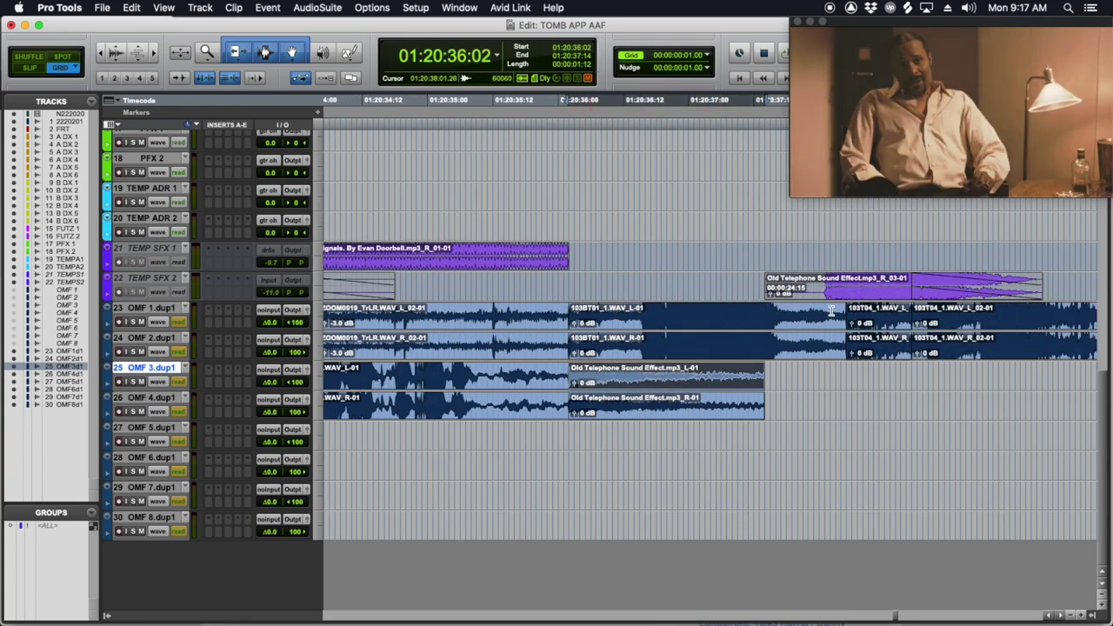
left_click(848, 298)
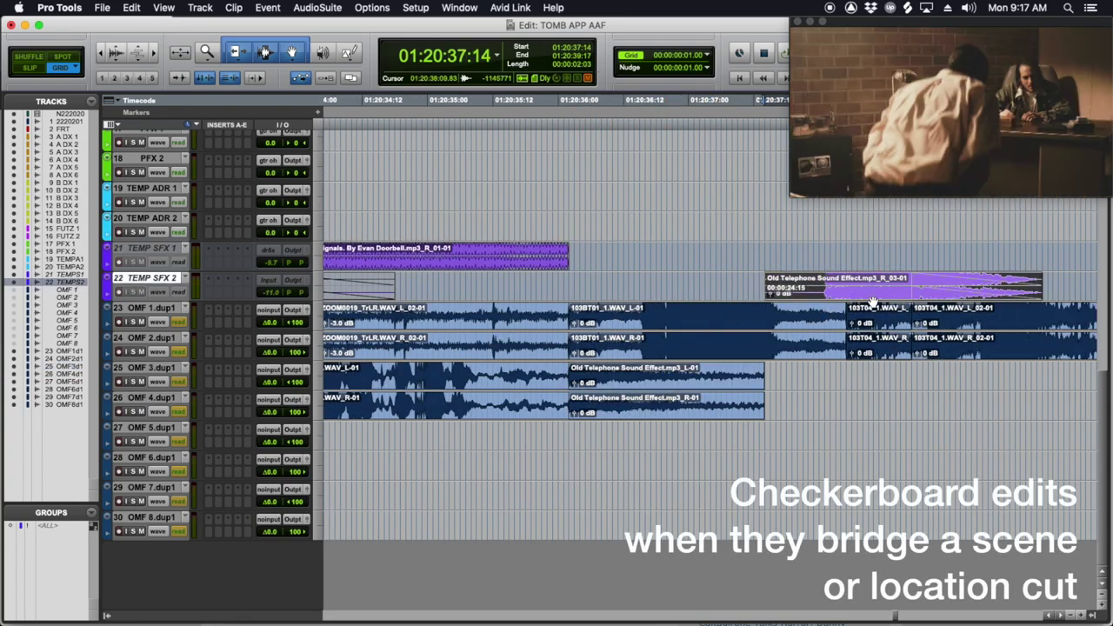
left_click_drag(872, 301, 872, 272)
Step: Move the Old Telephone Sound Effect left and right clips at 01:20:36:02 from OMF 3.dup1 and OMF 4.dup1 to TEMP SFX 2
left_click(686, 380)
left_click(679, 421, "shift")
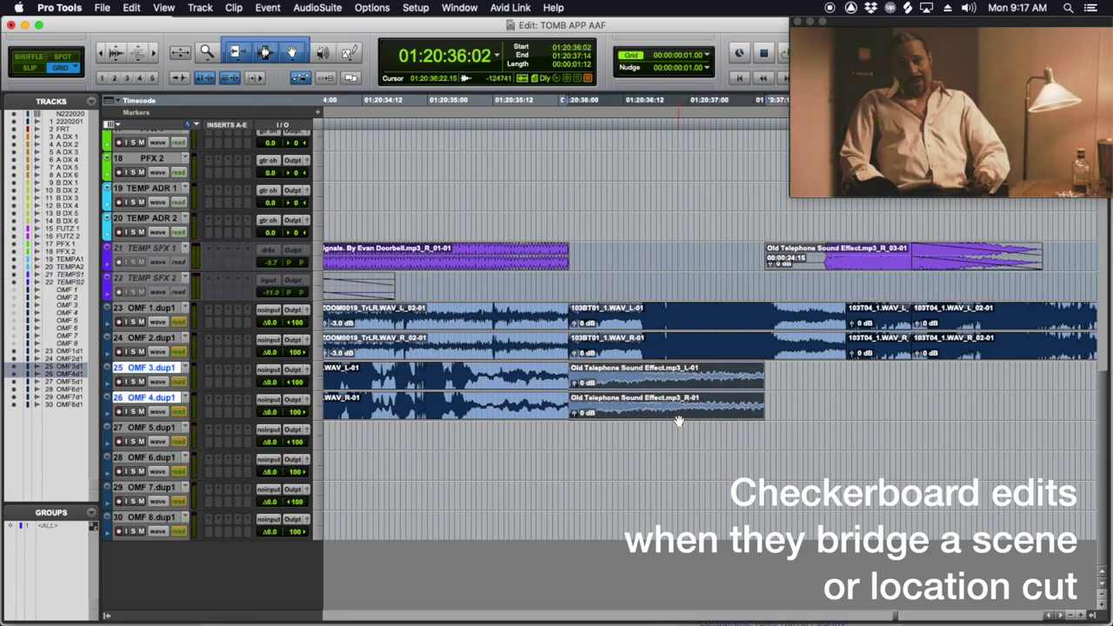
left_click_drag(679, 420, 688, 293)
key("super+bracketleft")
key("super+bracketleft")
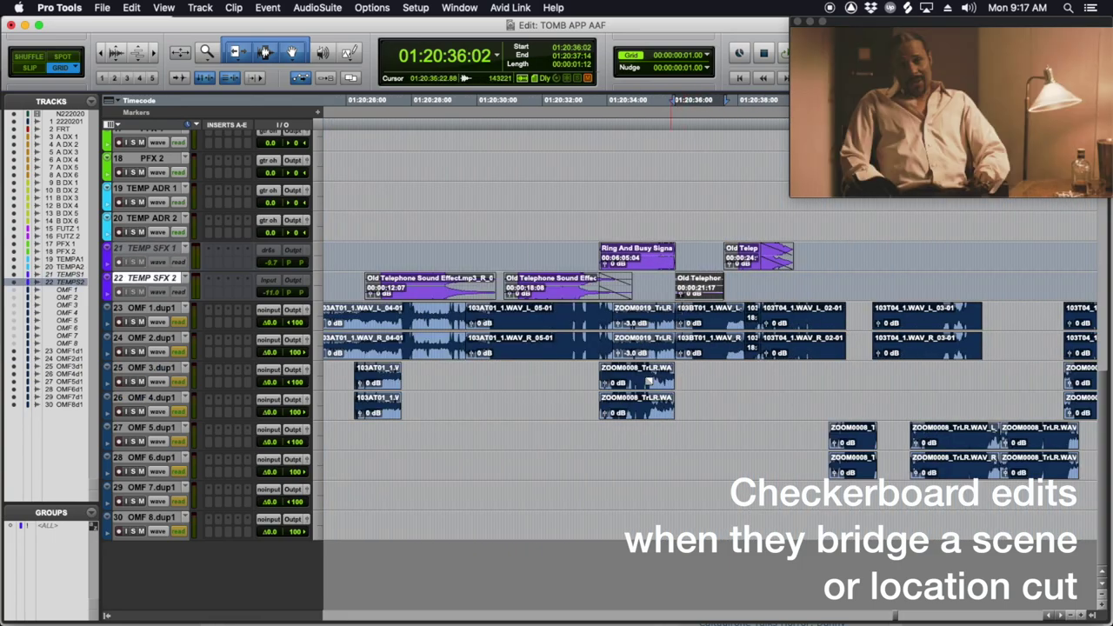
key("super+bracketleft")
key("super+bracketleft")
key("super+bracketleft")
Step: Compare the OMF 1.dup1 and OMF 2.dup1 waveforms up close and delete all clips on OMF 2.dup1
left_click(796, 342)
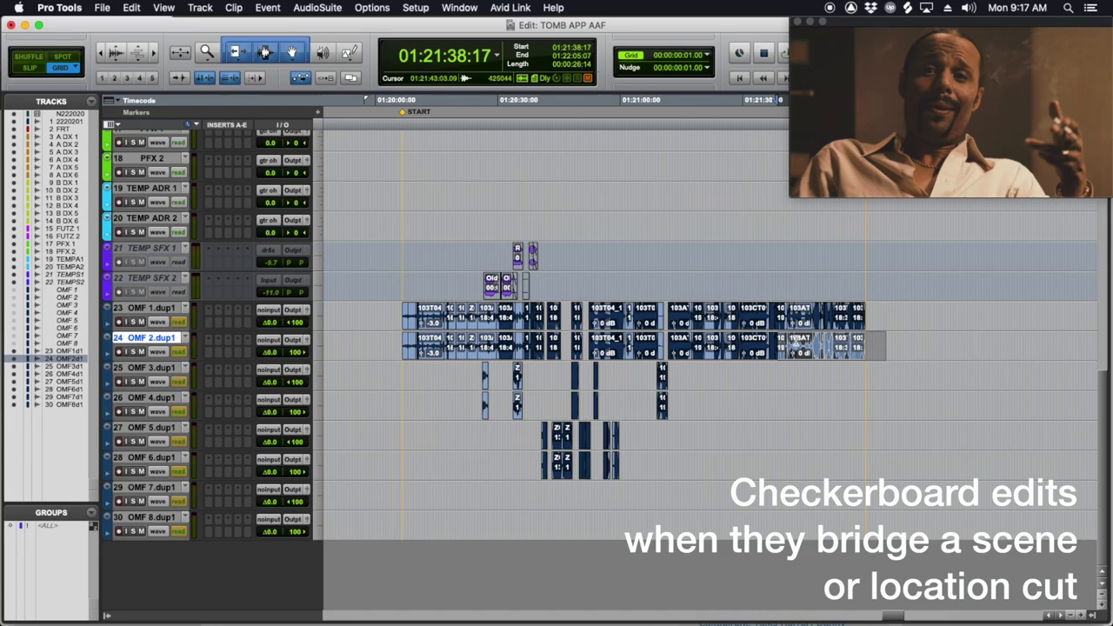
left_click(796, 342)
key("super+bracketright")
key("super+bracketright")
key("super+bracketright")
key("super+bracketright")
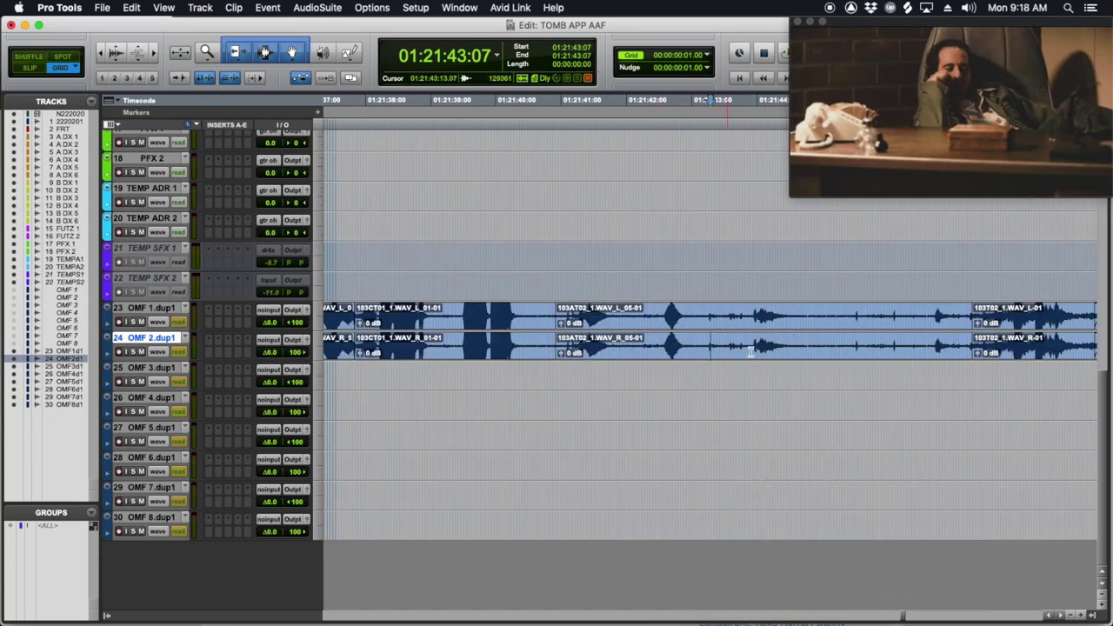
key("r")
key("r")
key("r")
key("r")
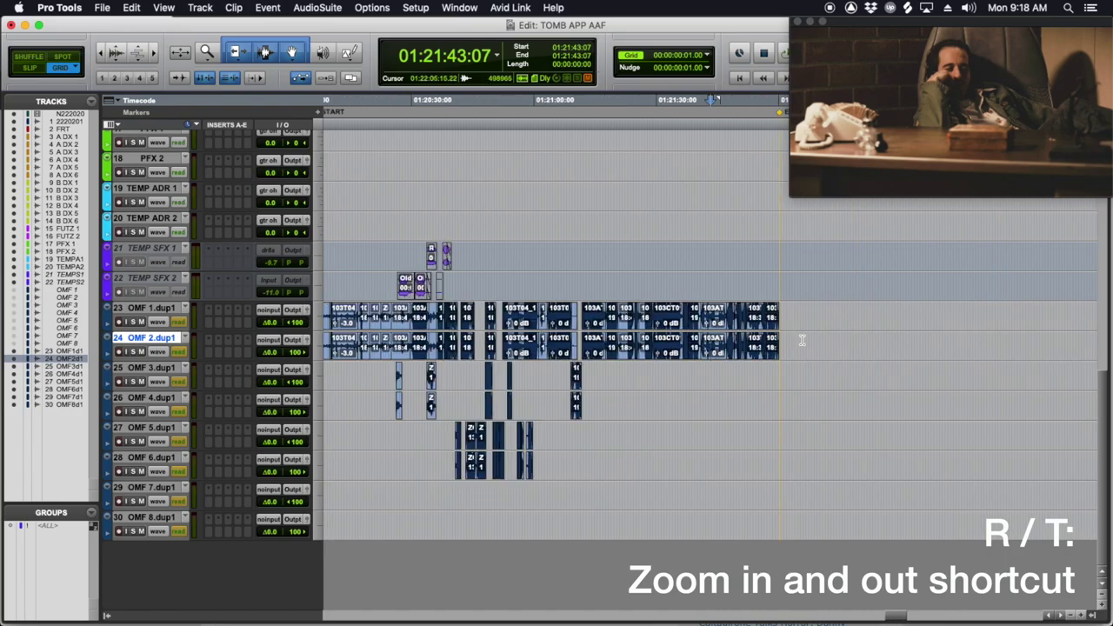
key("r")
left_click_drag(778, 340, 453, 341)
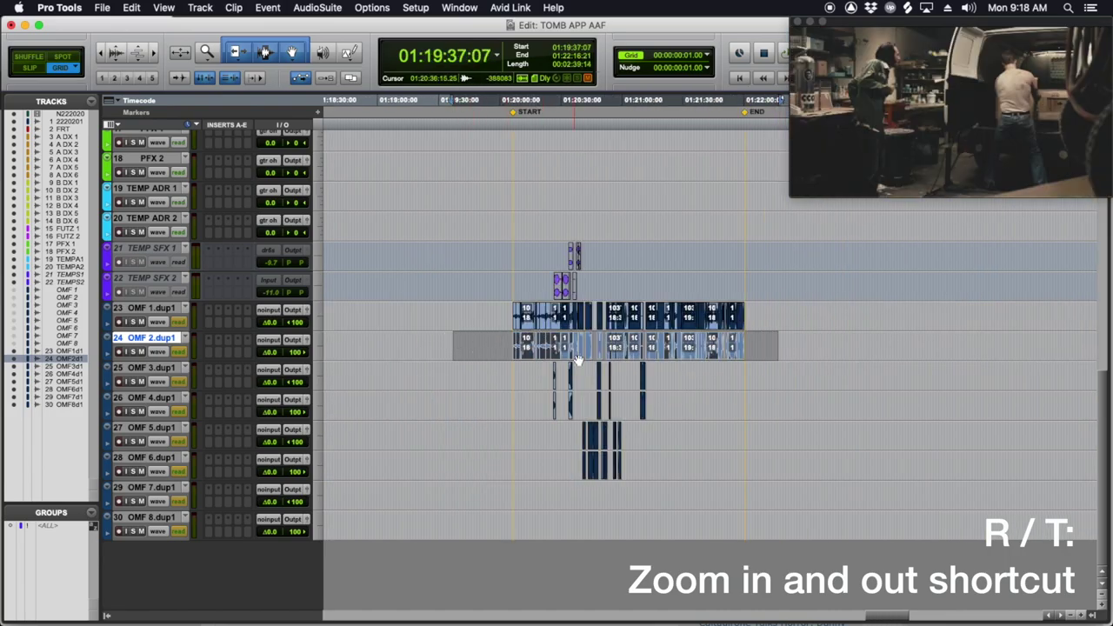
Step: Play the ZOOM0008 clip pair from 01:20:53:16, soloing OMF 4.dup1 and OMF 3.dup1 in turn to compare both channels
key("t")
key("t")
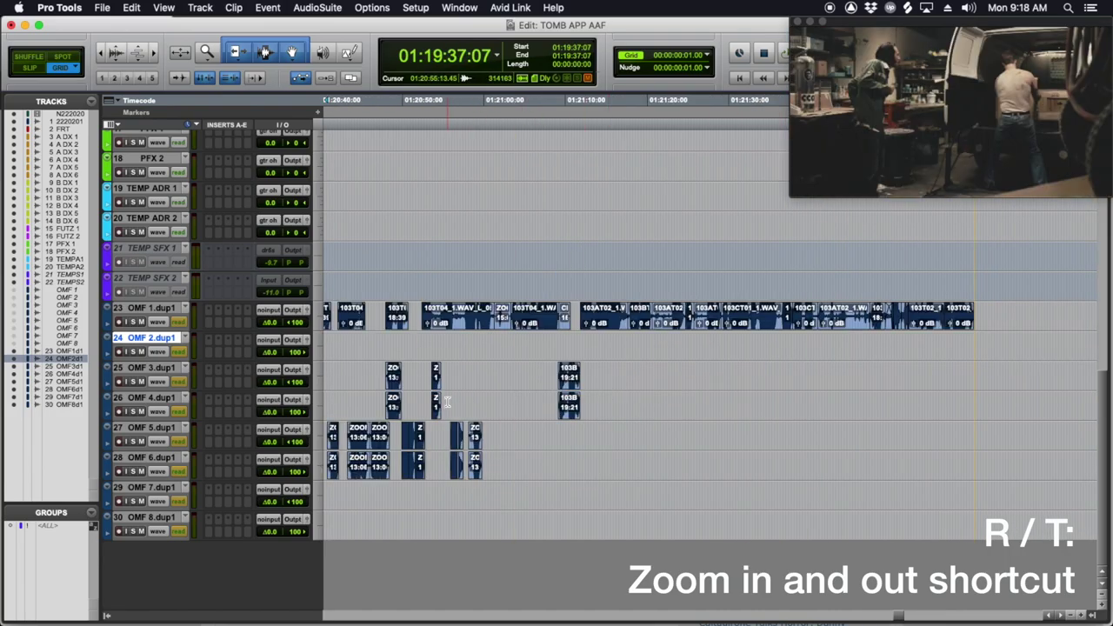
left_click(446, 402)
key("t")
key("t")
left_click(467, 399)
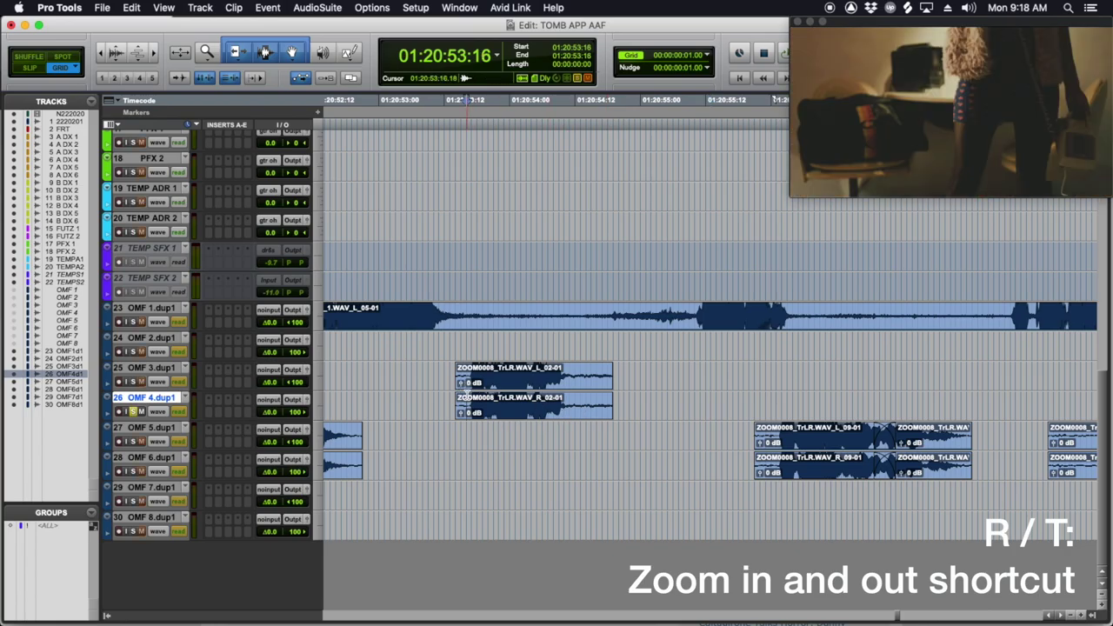
key("space")
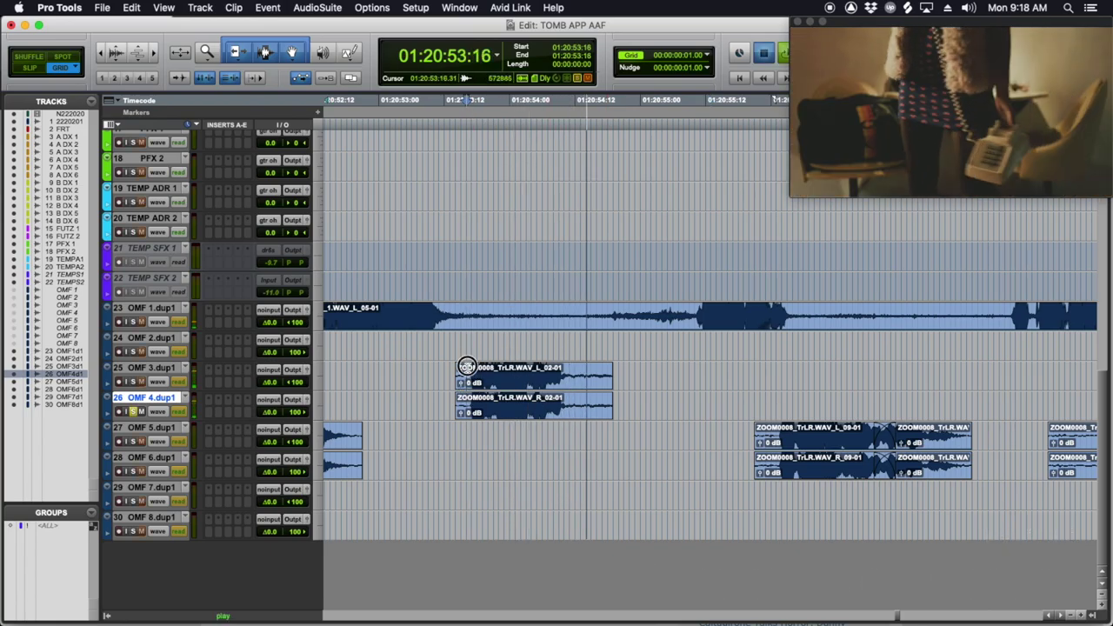
left_click(467, 366)
key("r")
key("r")
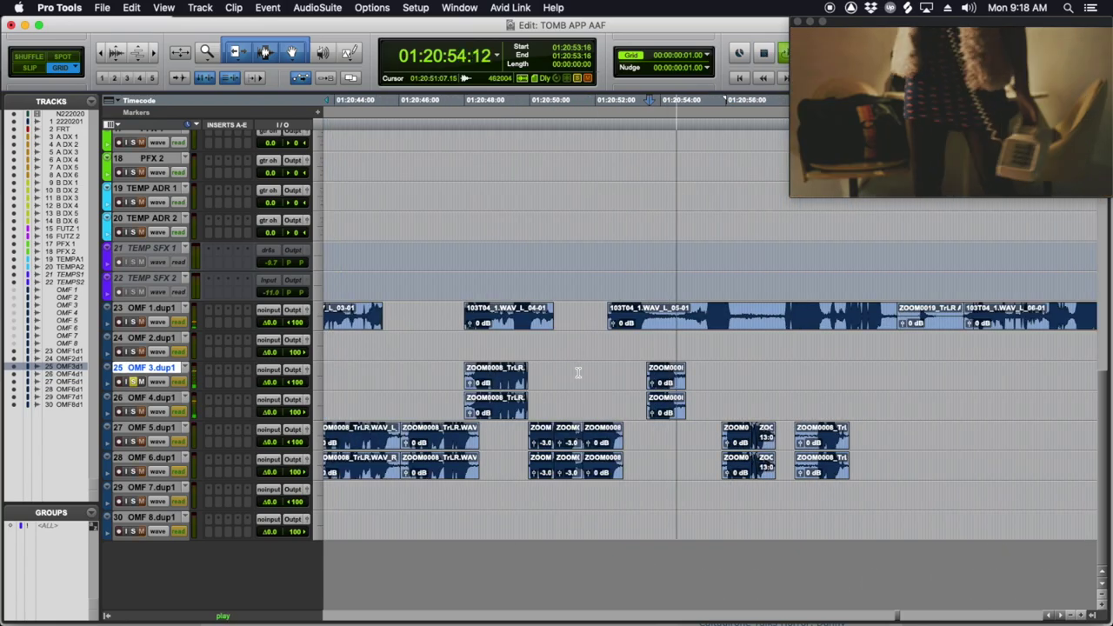
key("space")
Step: Delete the duplicate right-channel clips on OMF 4.dup1 that lie before 01:21:00:00
key("r")
key("r")
key("r")
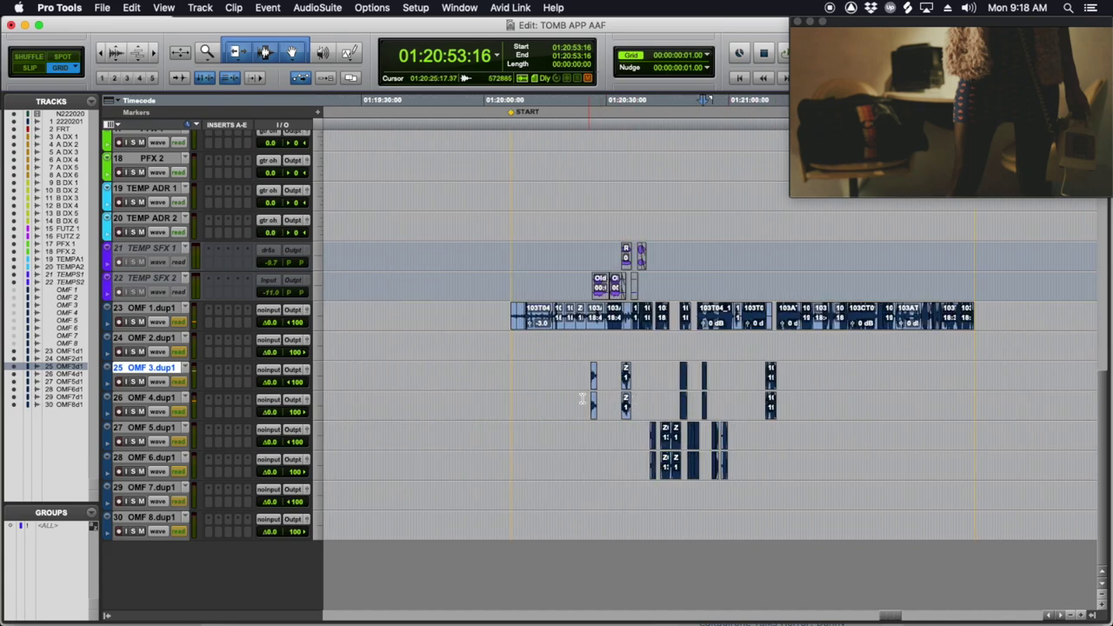
left_click_drag(583, 398, 723, 398)
key("Delete")
Step: Move the left 103BT01_1 clip at 01:21:09:02 from OMF 3.dup1 to OMF 2.dup1 and delete its right-channel copy on OMF 4.dup1
left_click(770, 403)
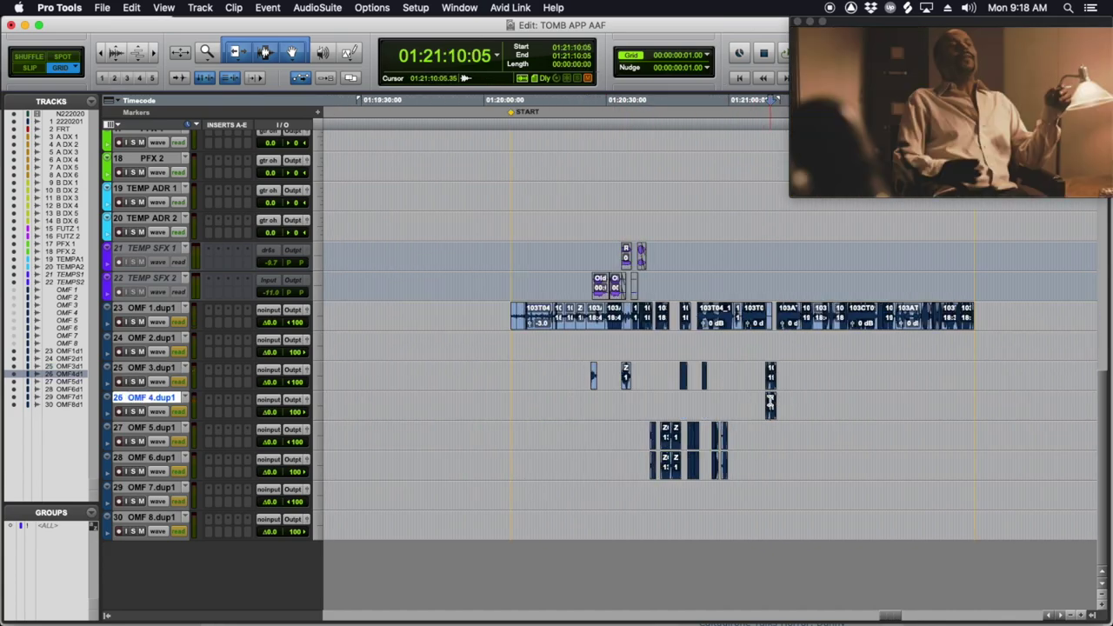
key("t")
key("t")
key("t")
left_click(710, 397)
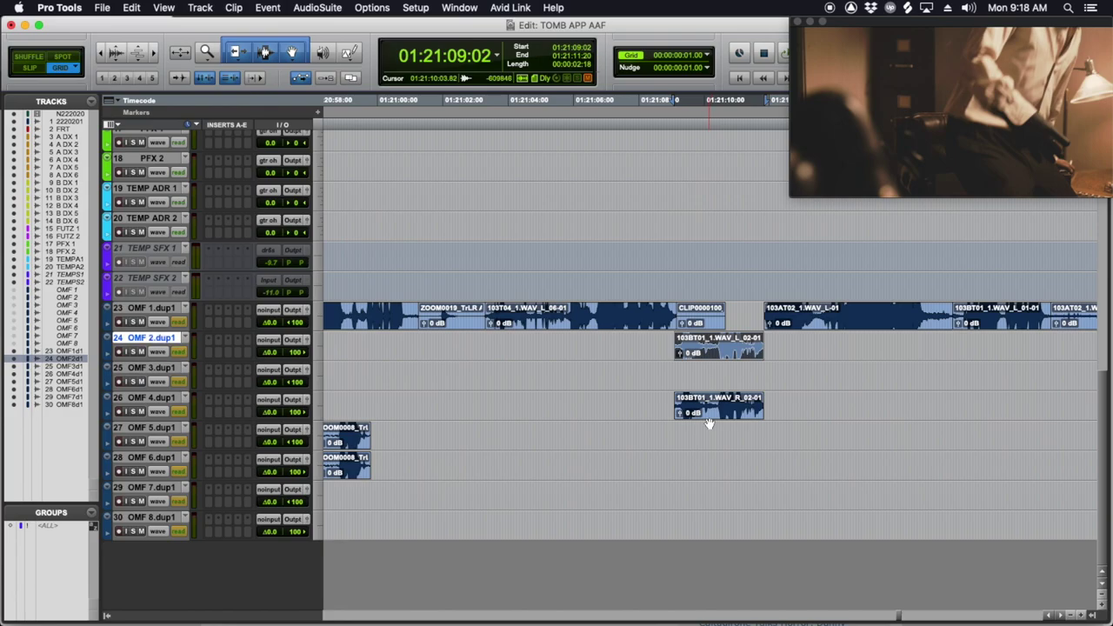
mouse_move(711, 398)
left_mouse_down()
mouse_move(708, 422)
mouse_move(707, 406)
left_mouse_up()
key("r")
key("r")
key("r")
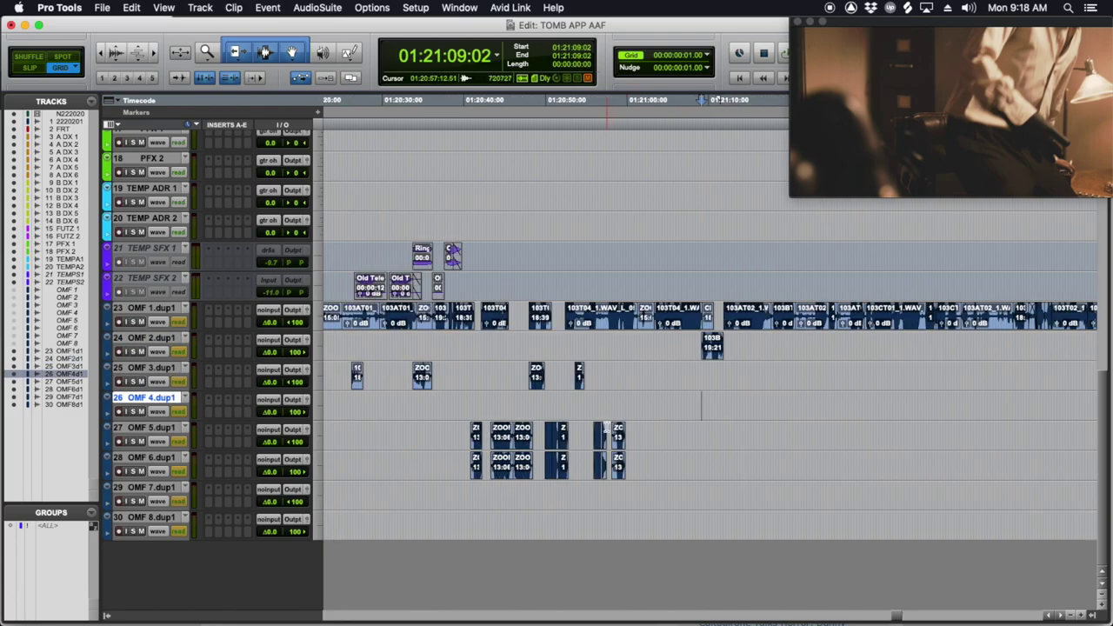
Step: Move one channel of the ZOOM0008 clips from OMF 5.dup1 and OMF 6.dup1 up to OMF 4.dup1 and delete the other channel
left_click(609, 428)
key("t")
key("t")
key("t")
key("t")
key("r")
key("r")
key("r")
left_click_drag(745, 459, 720, 407)
left_click(559, 461)
Step: Delete the empty tracks OMF 5.dup1 through OMF 8.dup1
left_click(157, 432)
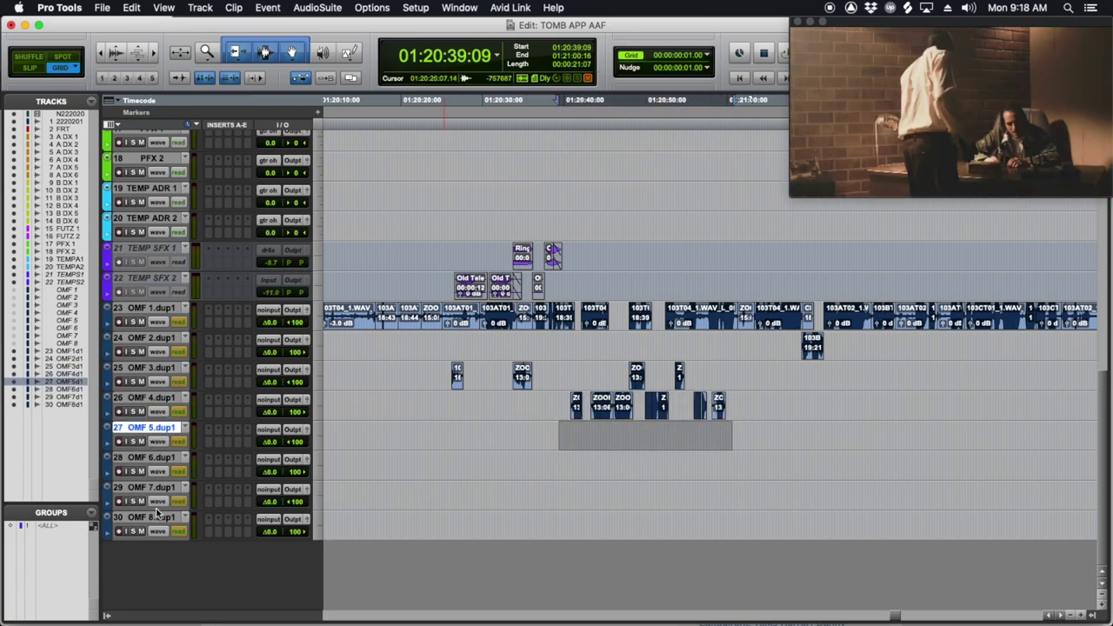
left_click(156, 517, "shift")
right_click(157, 518)
scroll(215, 588, "down", 4)
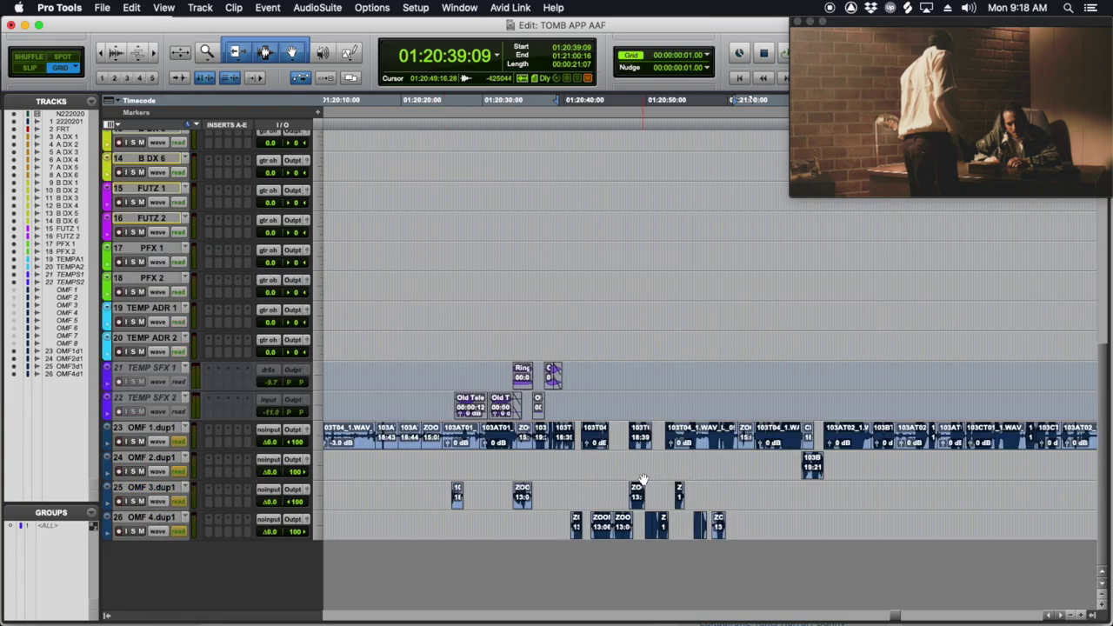
Step: Show the volume automation on all tracks and clear the volume changes across the clips on OMF 1.dup1
left_click(740, 498)
key("super+bracketleft")
key("super+bracketleft")
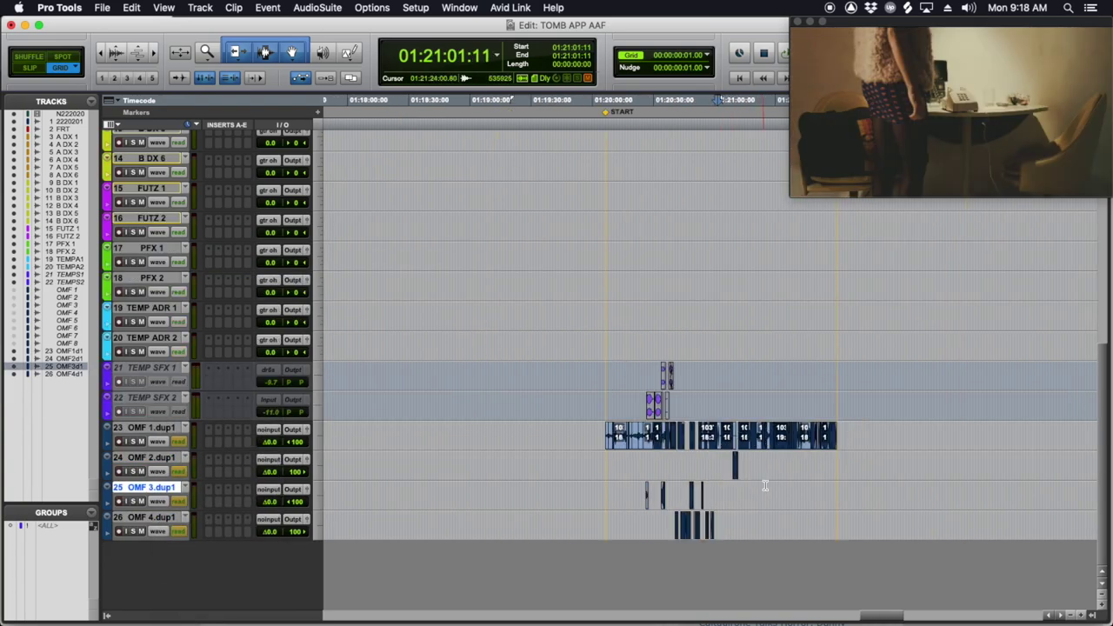
scroll(825, 345, "up", 10)
scroll(824, 345, "up", 3)
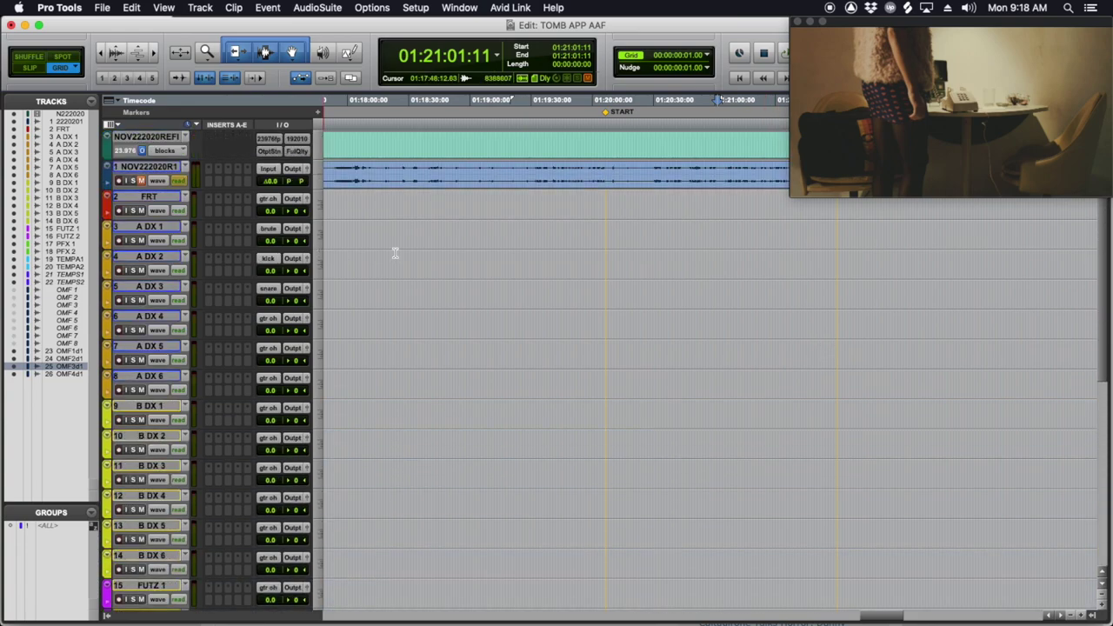
scroll(522, 283, "down", 12)
scroll(522, 282, "right", 3)
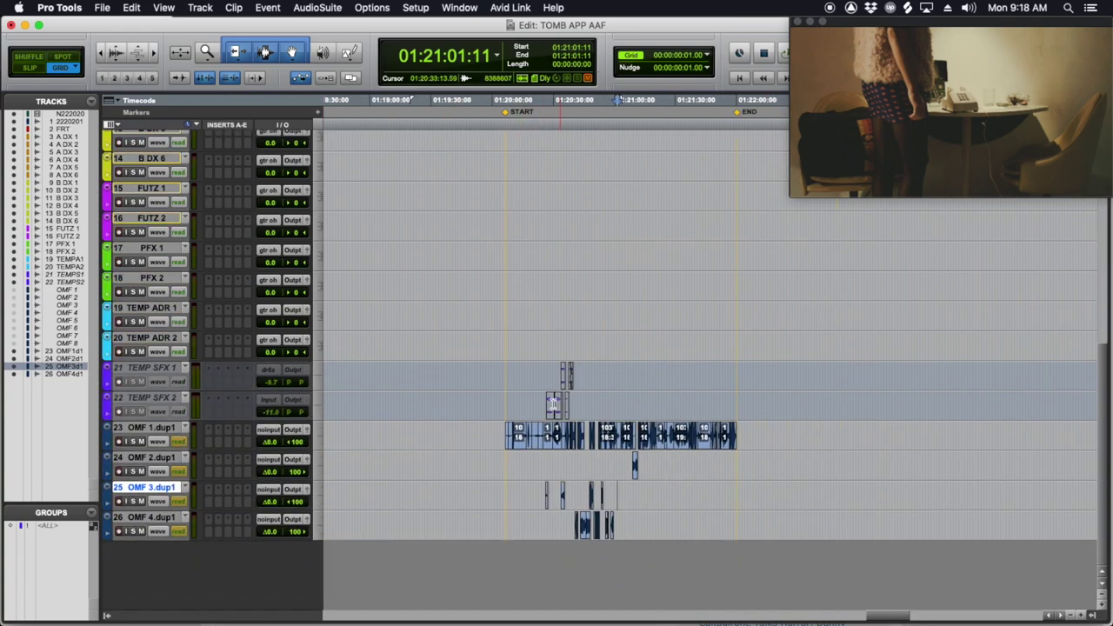
left_click_drag(495, 439, 789, 446)
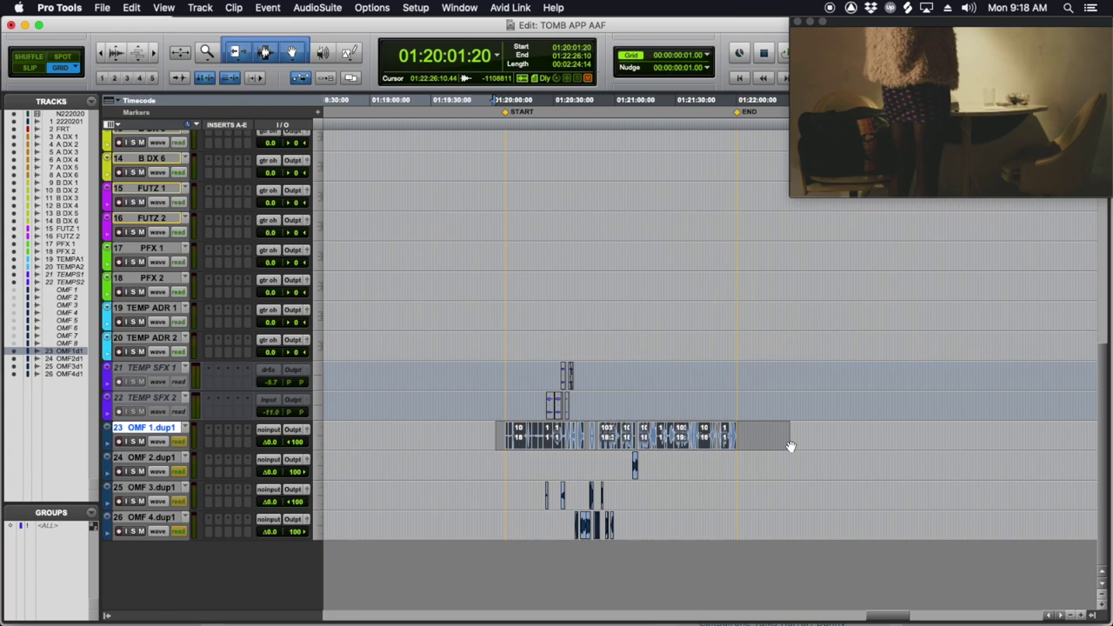
key("ctrl+alt+minus")
scroll(789, 443, "left", 8)
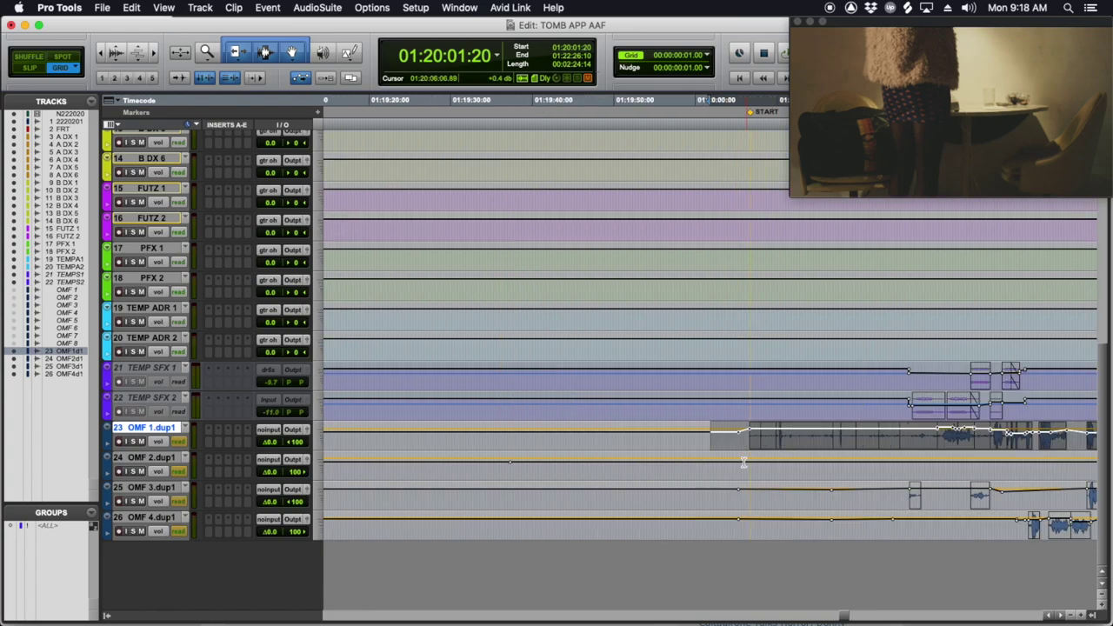
scroll(743, 463, "right", 10)
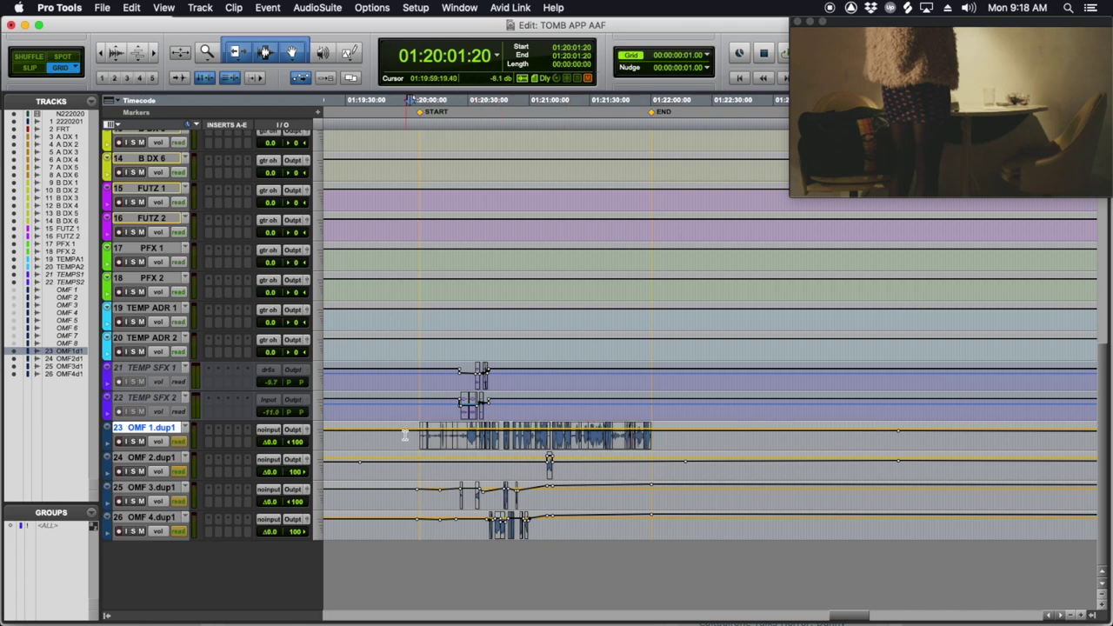
Step: Copy OMF 1.dup1's flat volume automation from 01:19:59:11 to 01:22:11:19 and paste it over the same range on OMF 2.dup1 through OMF 4.dup1
left_click_drag(405, 440, 665, 404)
key("super+c")
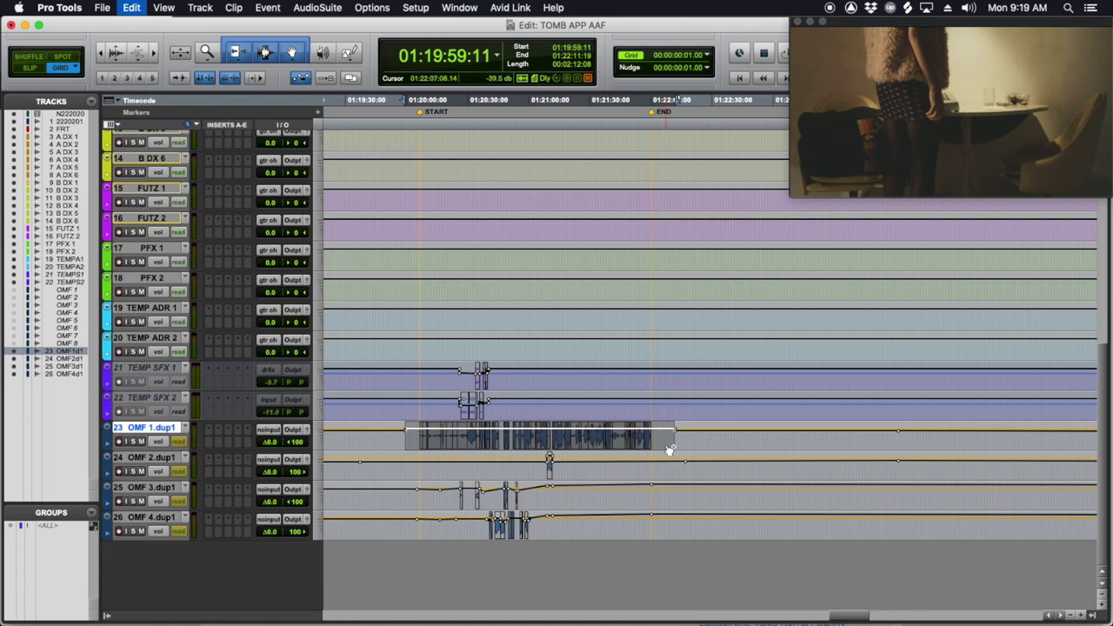
key("semicolon")
key("semicolon")
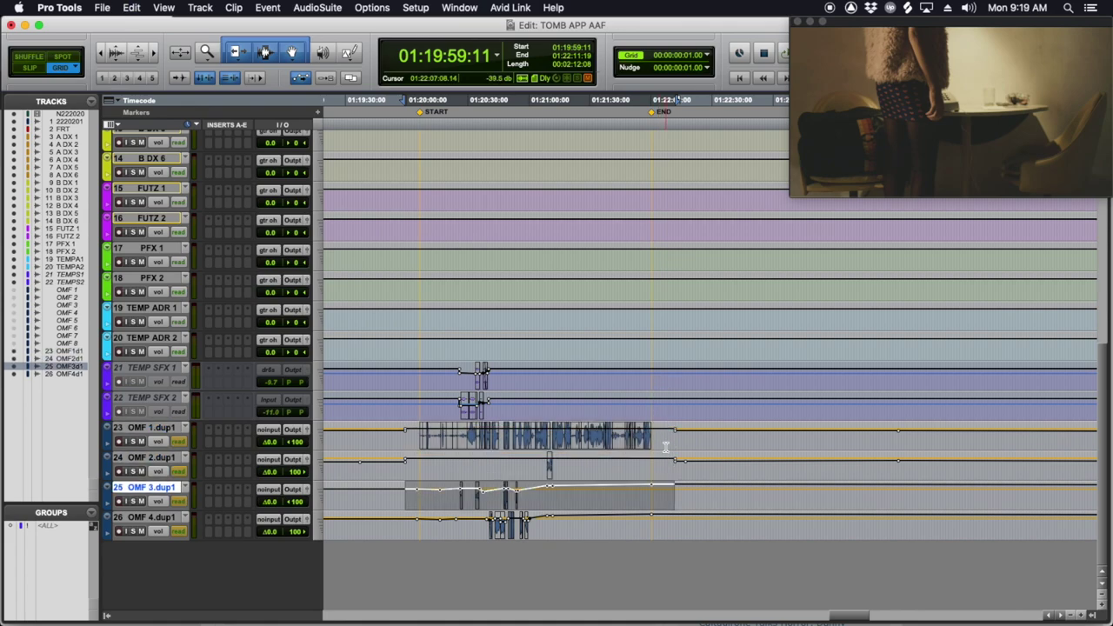
key("super+v")
key("semicolon")
key("super+v")
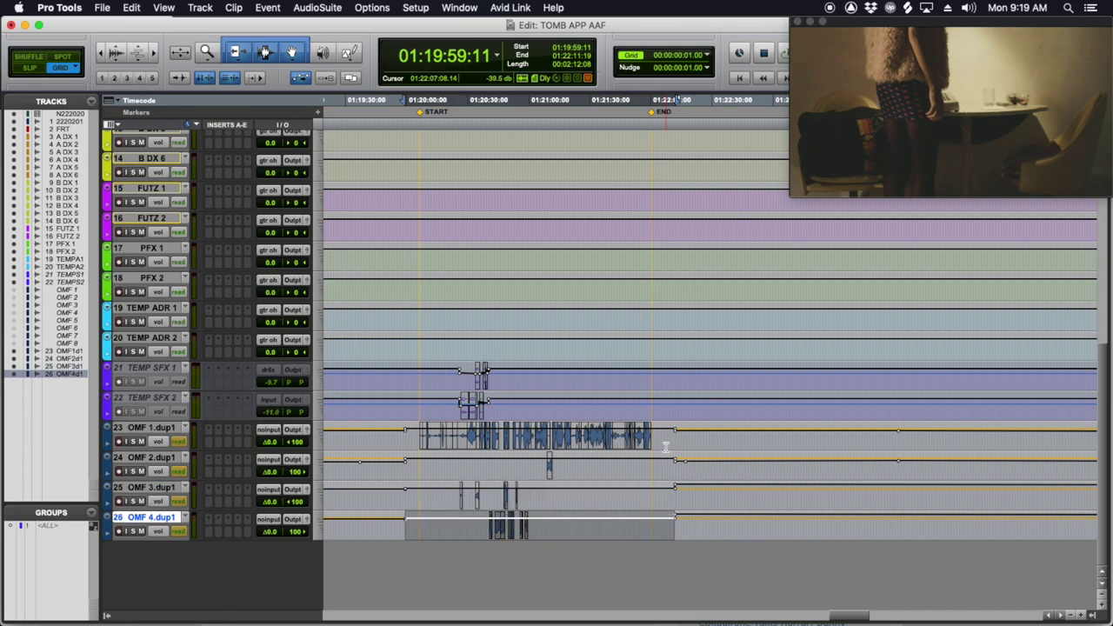
Step: Check the flattened volume lines on OMF 1.dup1 through OMF 4.dup1 and return all tracks to waveform view
key("p")
key("p")
key("p")
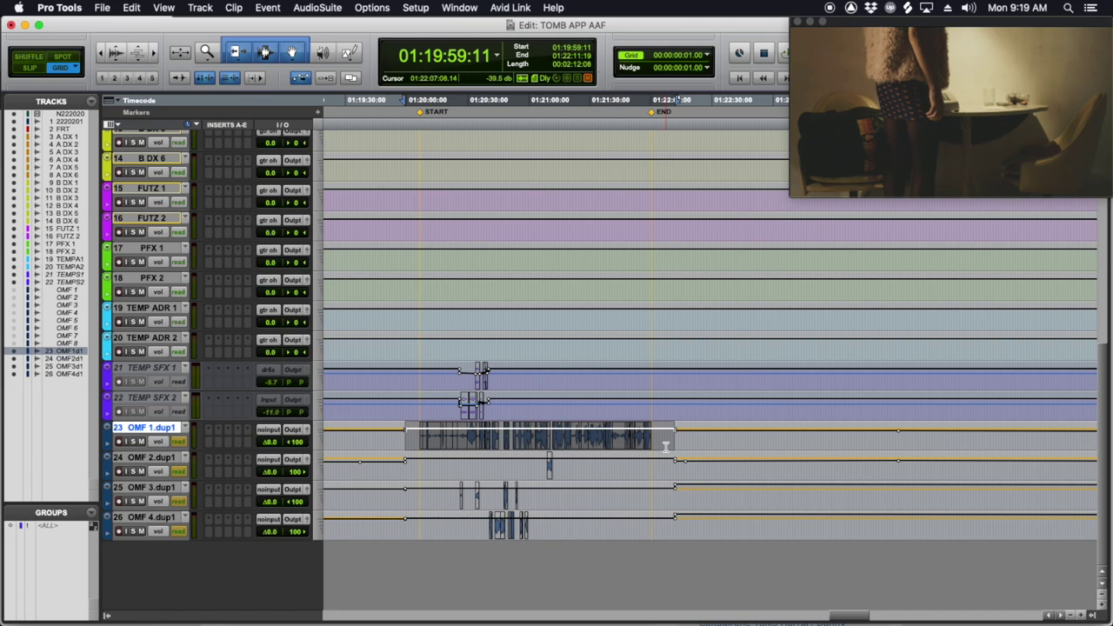
key("semicolon")
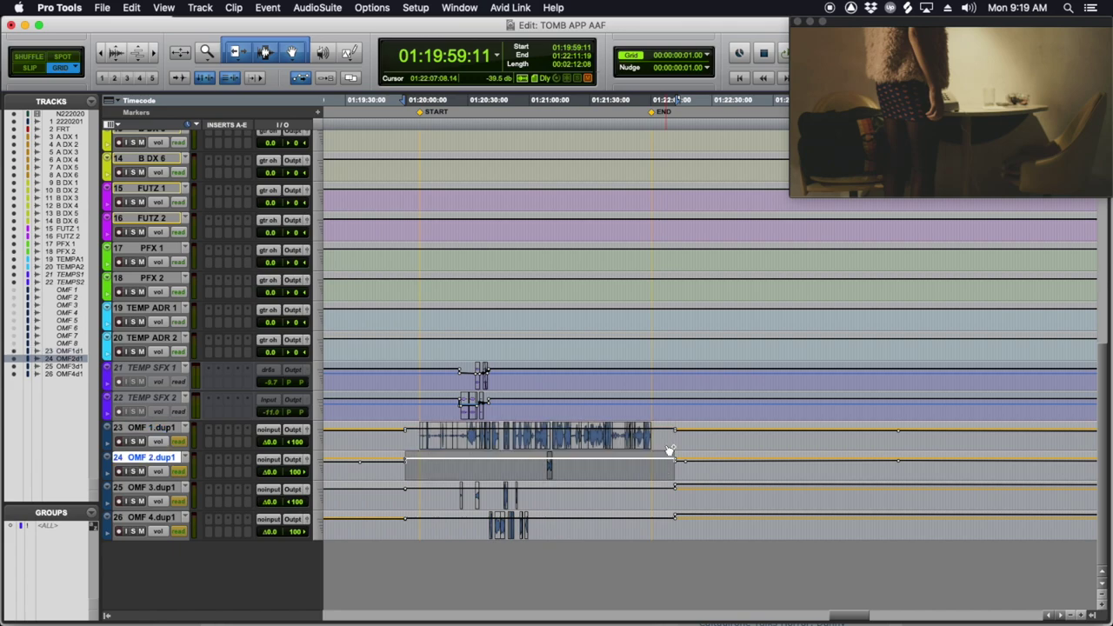
key("semicolon")
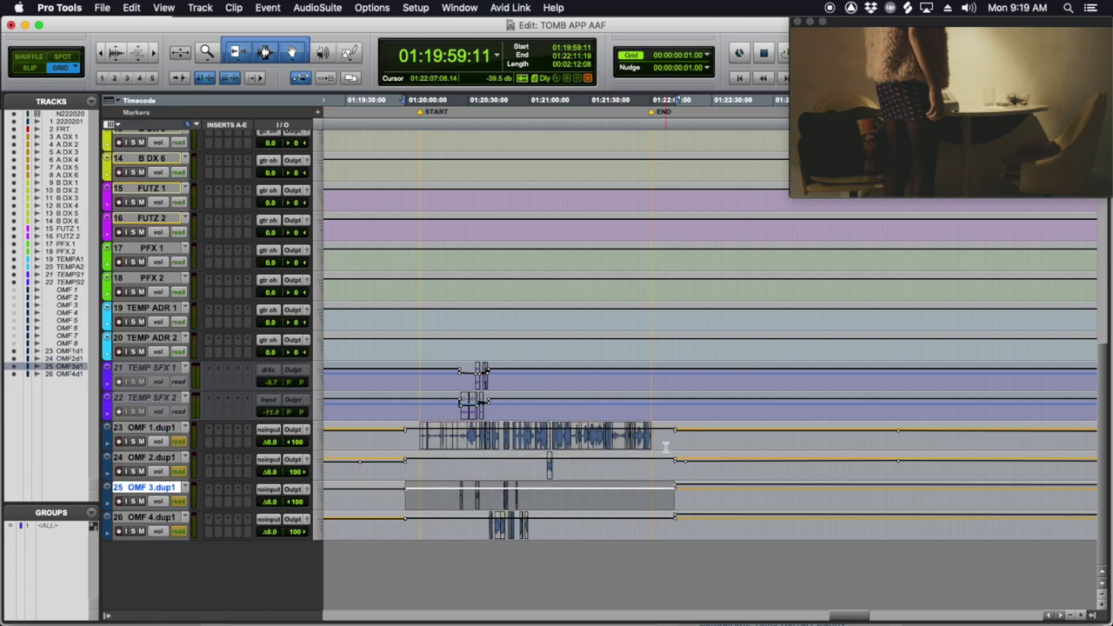
key("semicolon")
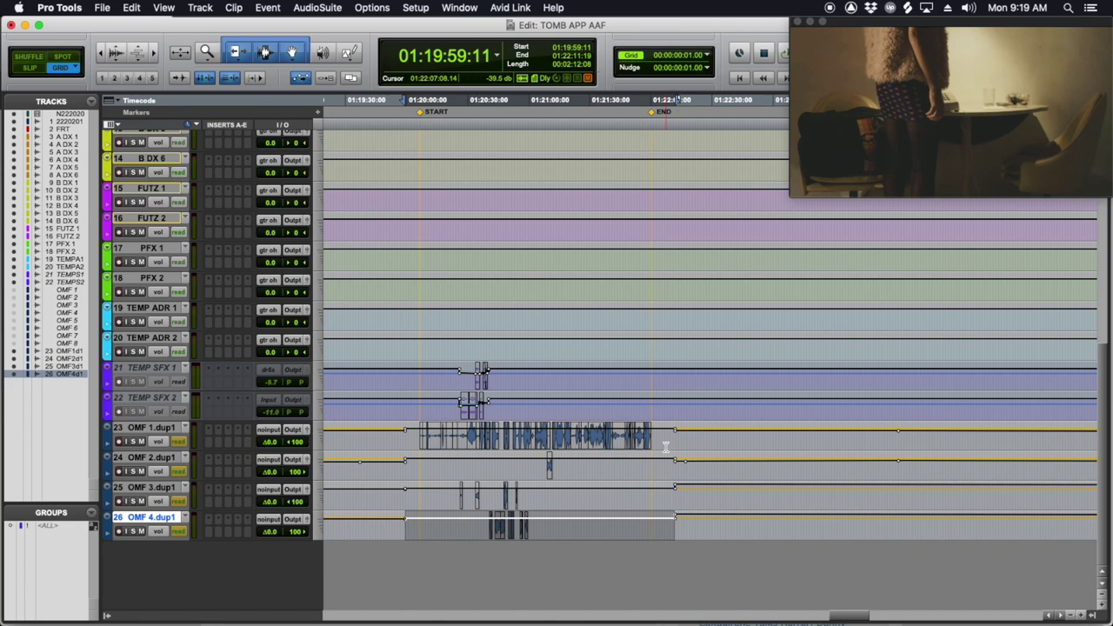
key("ctrl+alt+minus")
key("ctrl+alt+minus")
key("ctrl+alt+minus")
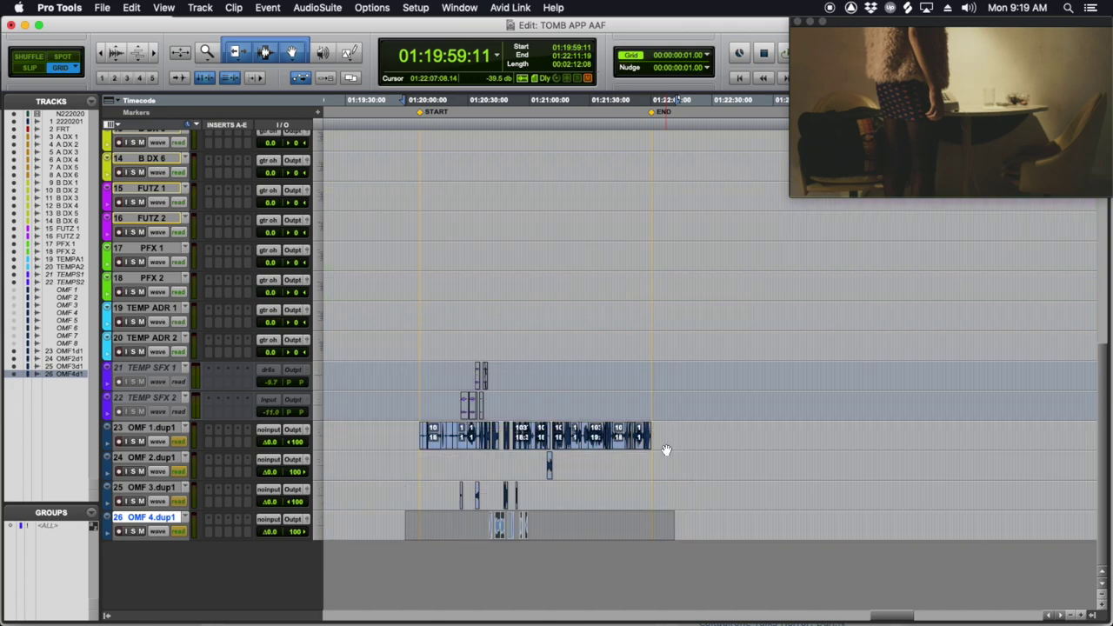
Step: Copy all clips from OMF 1.dup1 onto the FRT track, keeping their timeline position in sync
left_click(423, 461)
left_click_drag(417, 442, 690, 450)
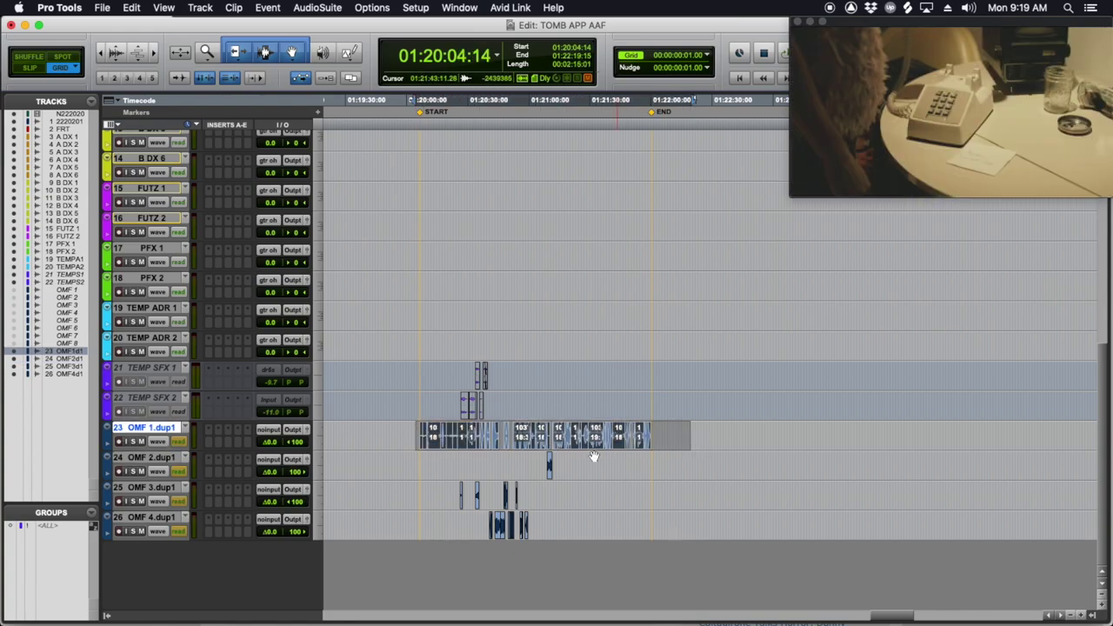
scroll(571, 510, "up", 3)
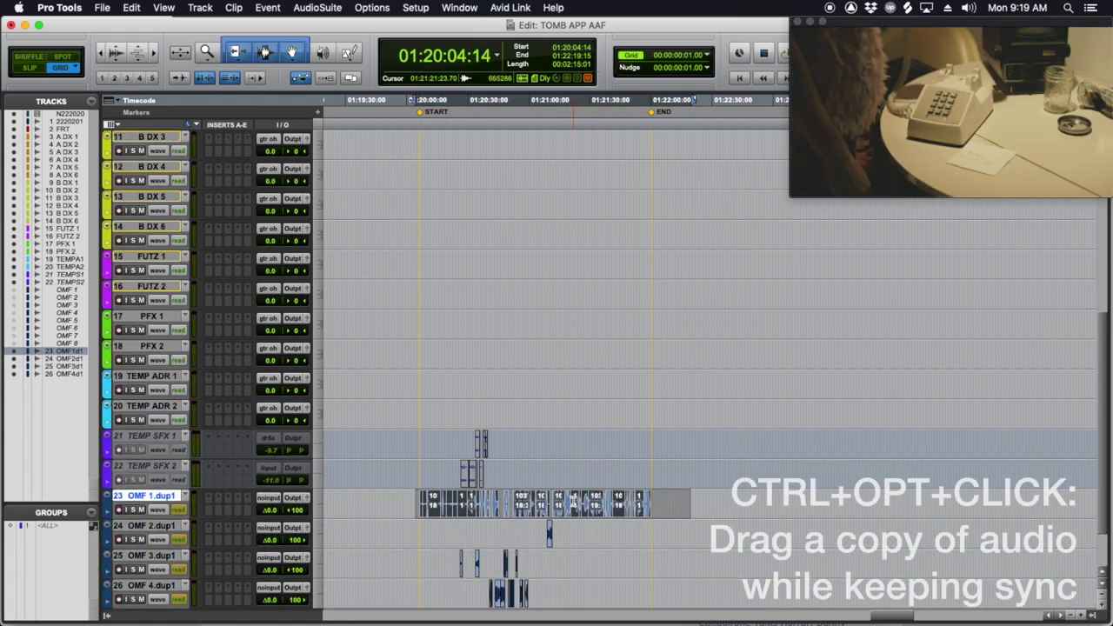
left_click_drag(561, 517, 582, 224)
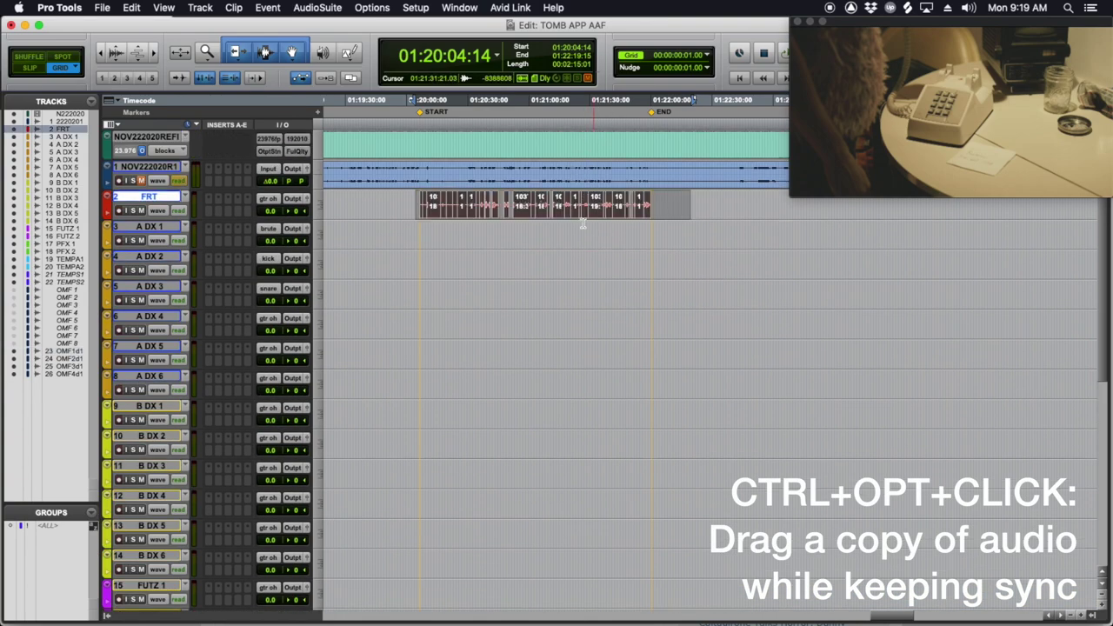
Step: Make FRT the field recorder guide track, then add the BSB Prod Sound folder on the Video drive as search area and index it
right_click(173, 202)
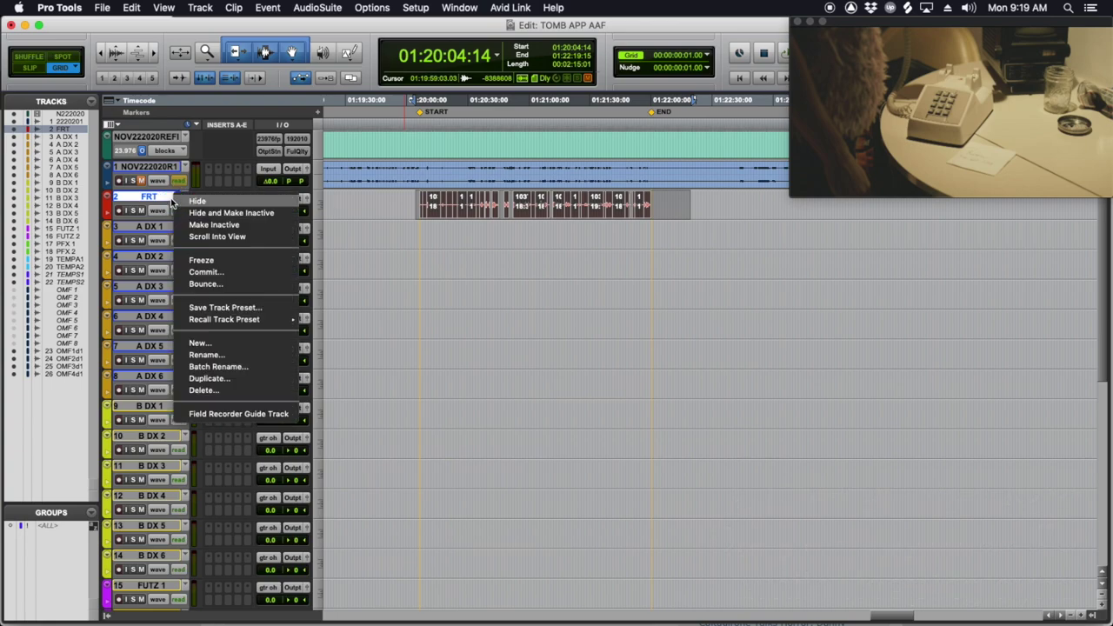
left_click(233, 415)
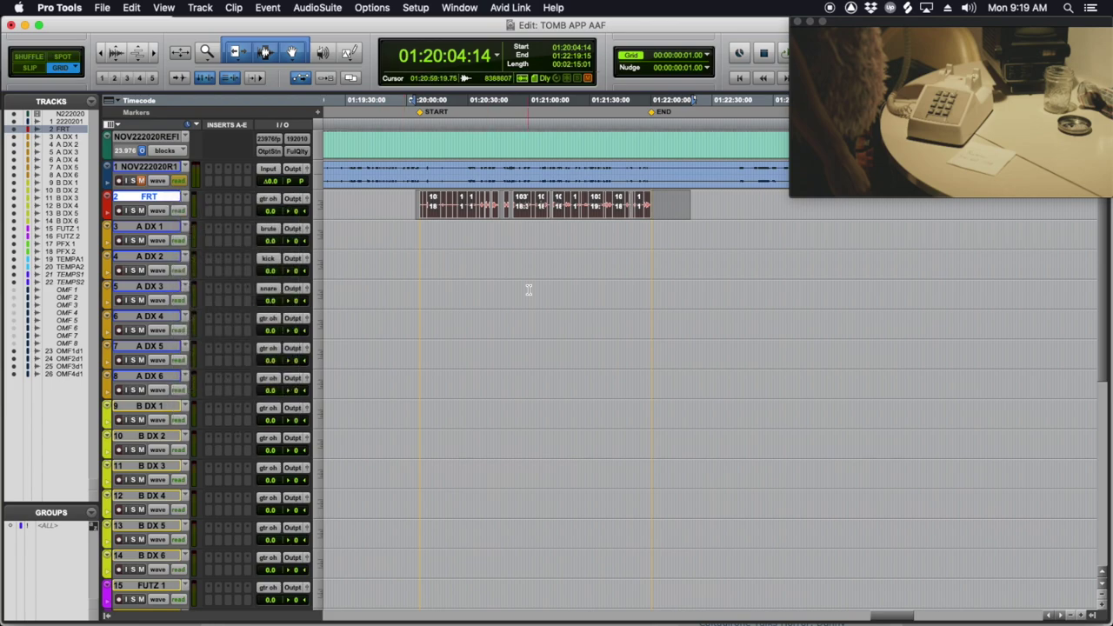
right_click(162, 201)
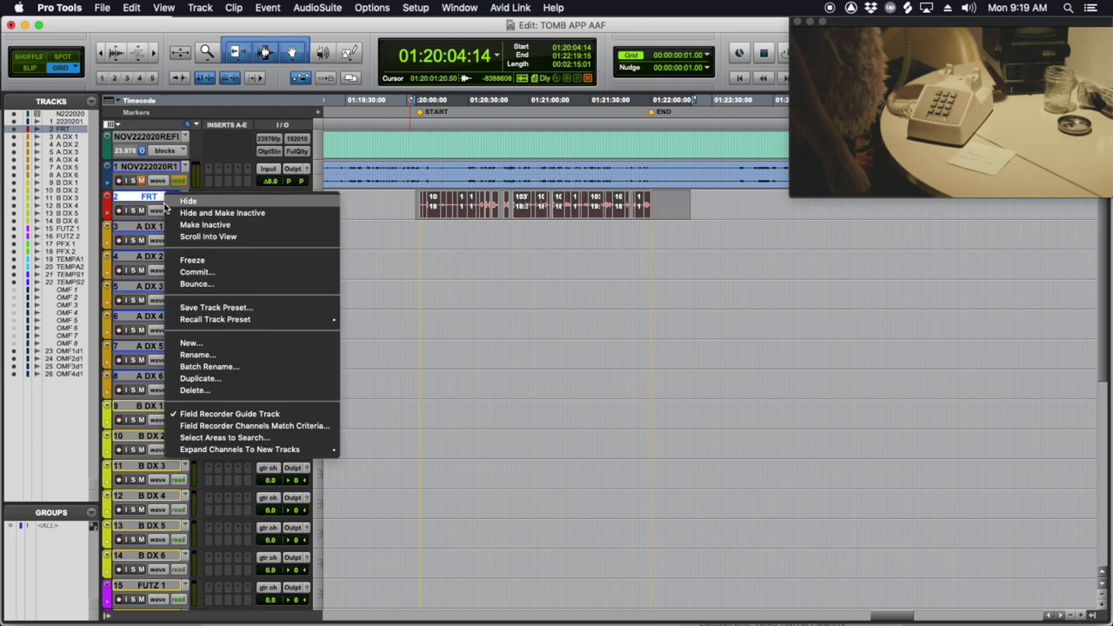
left_click(230, 438)
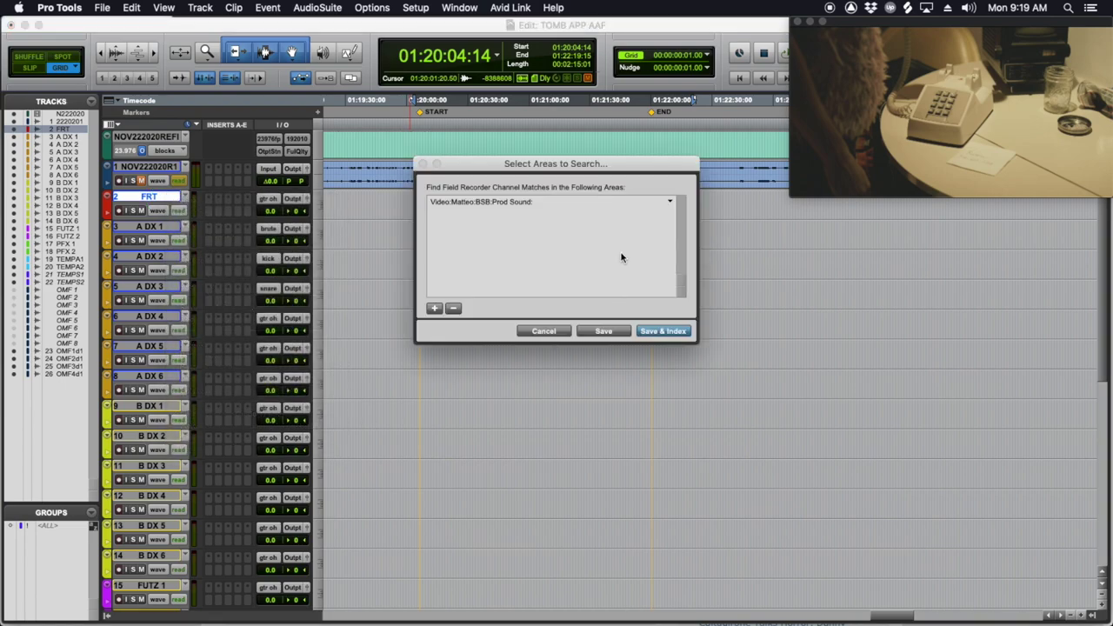
left_click(435, 308)
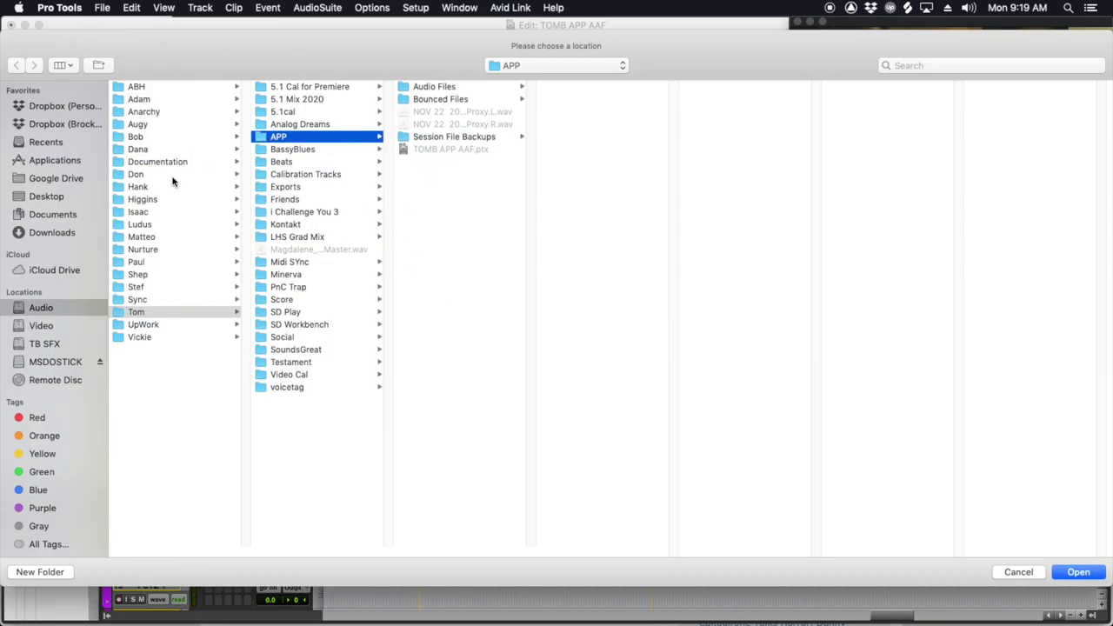
left_click(41, 326)
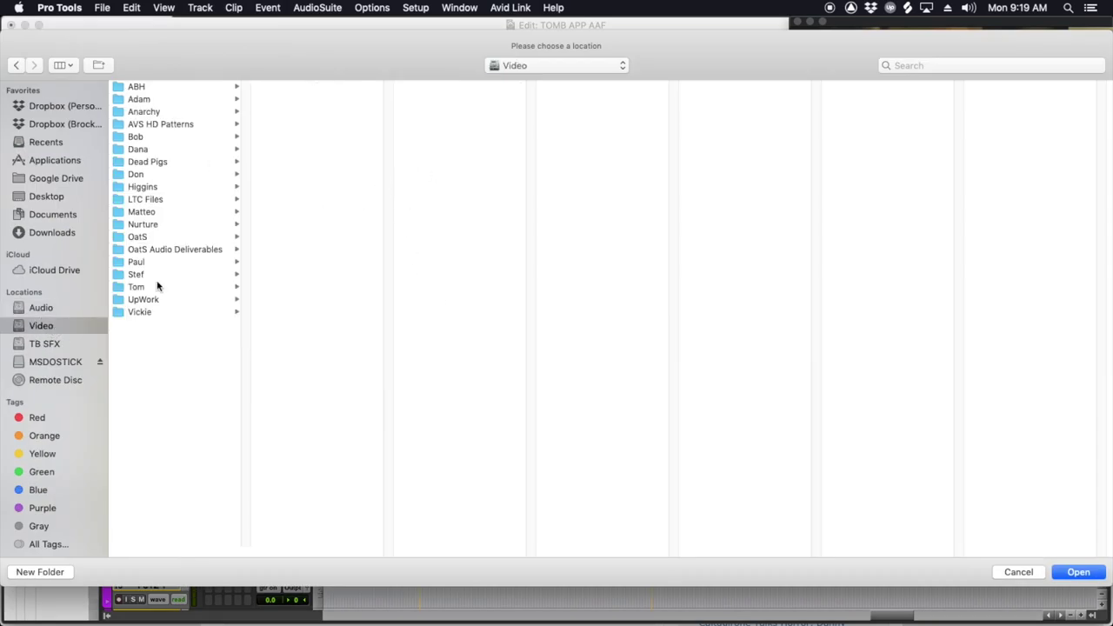
left_click(149, 213)
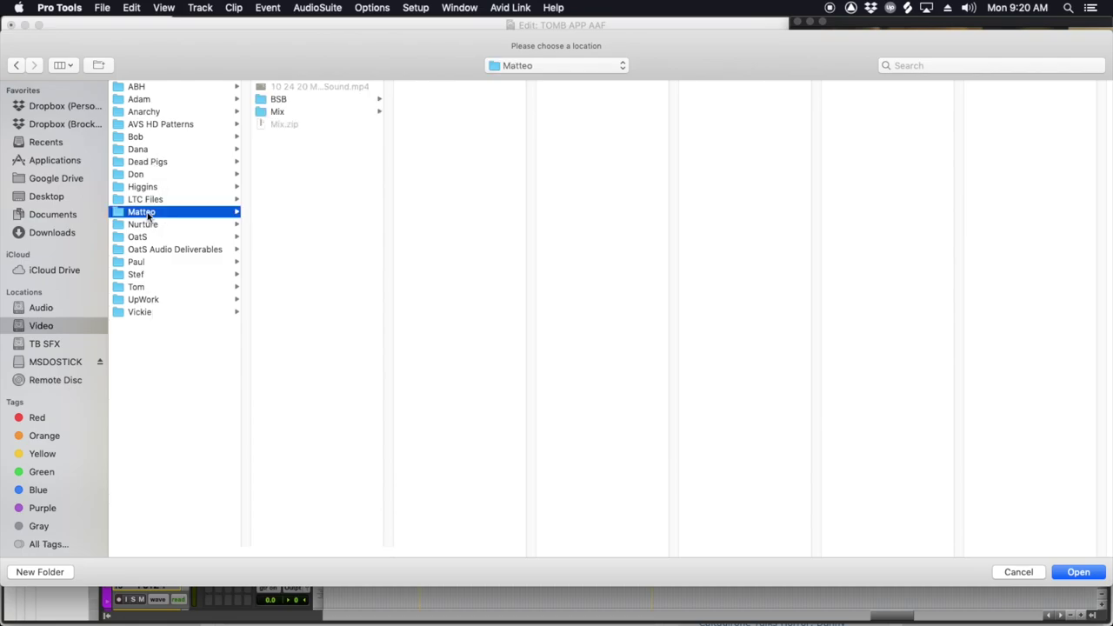
left_click(312, 101)
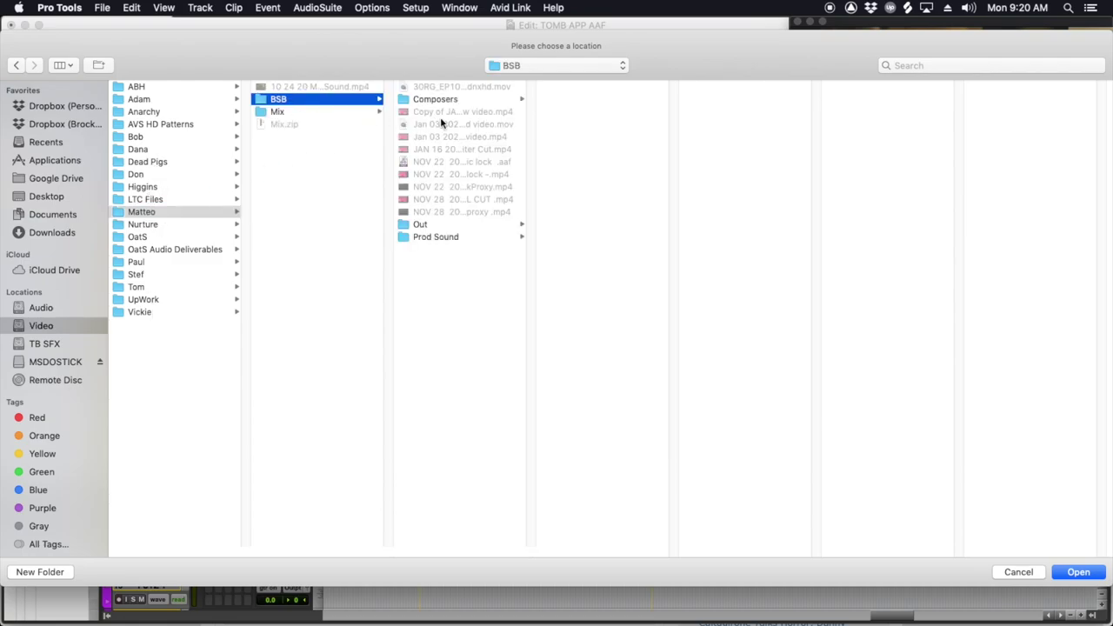
left_click(446, 240)
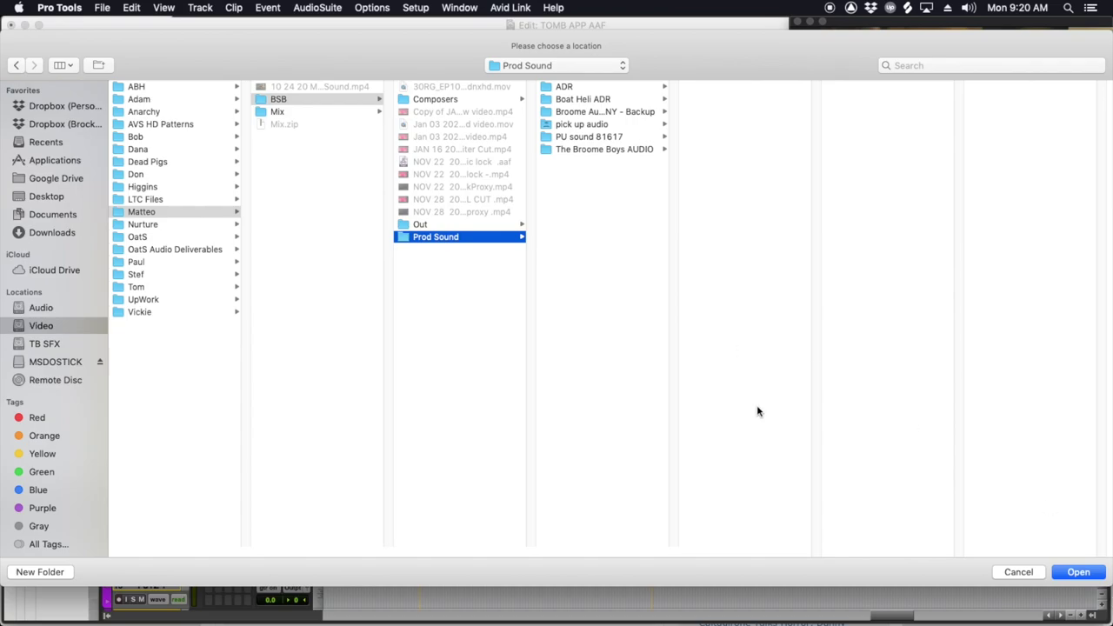
left_click(1077, 572)
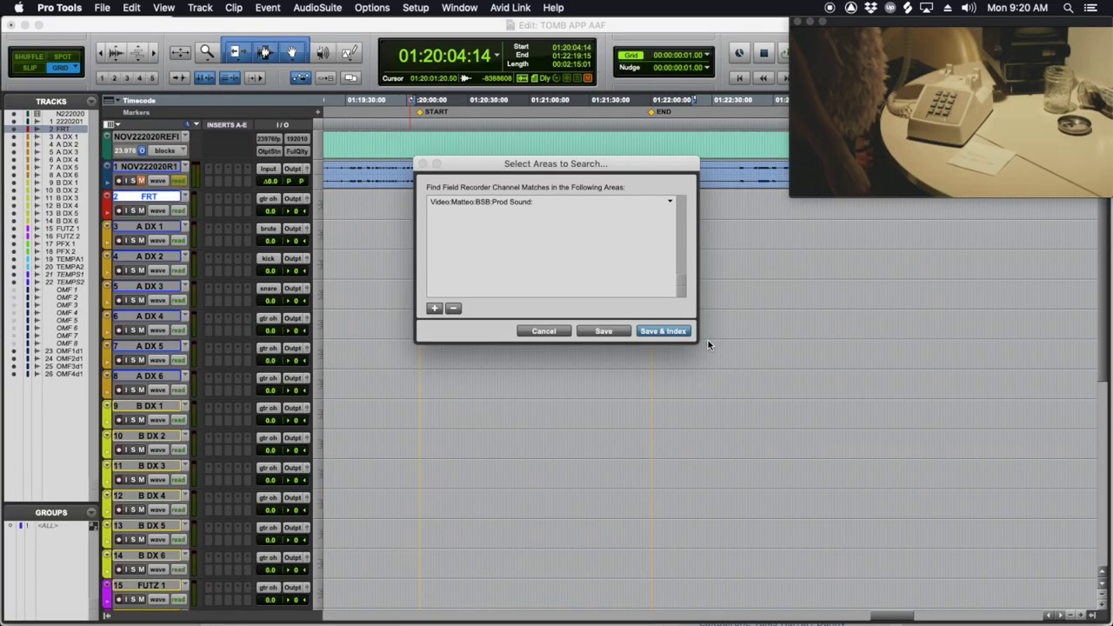
left_click(663, 331)
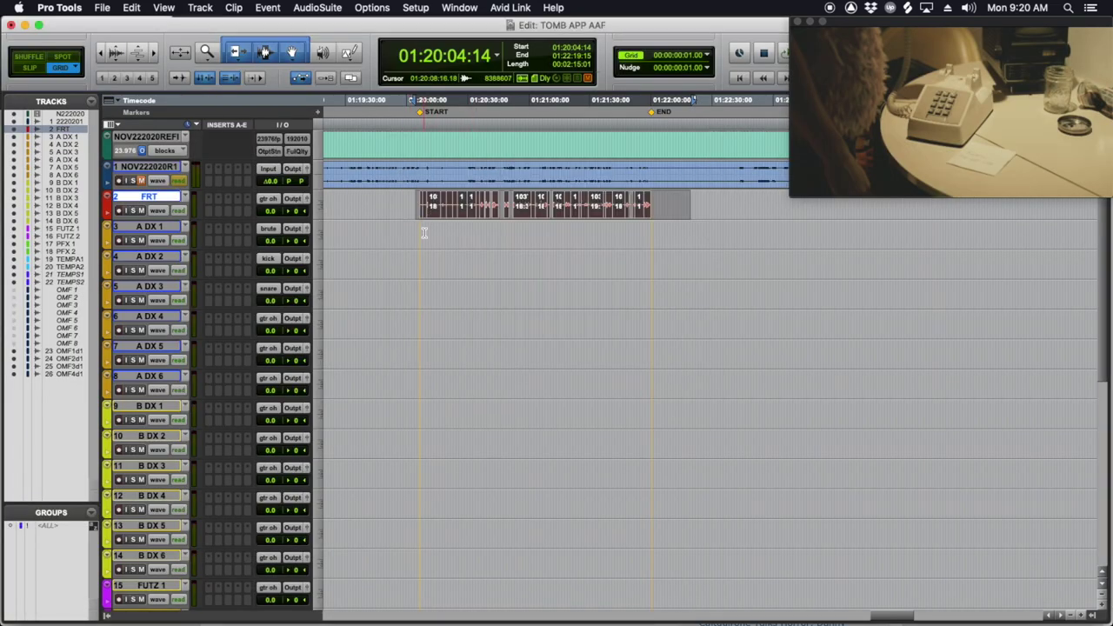
Step: Mute all the clips on OMF 1.dup1
scroll(425, 233, "down", 8)
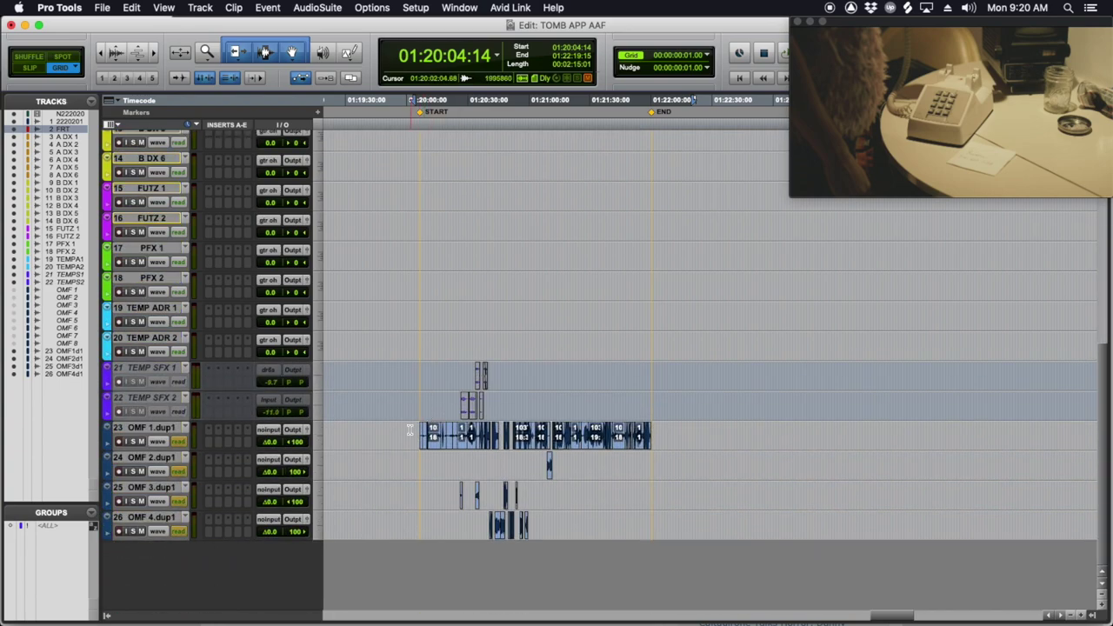
left_click_drag(398, 428, 684, 450)
key("super+m")
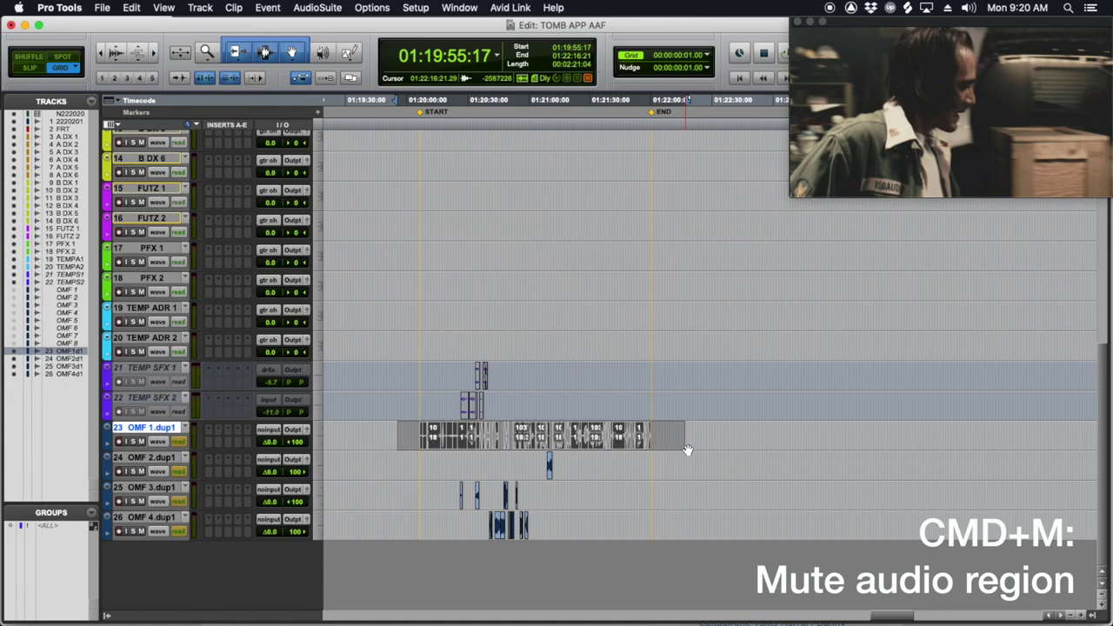
scroll(474, 435, "up", 8)
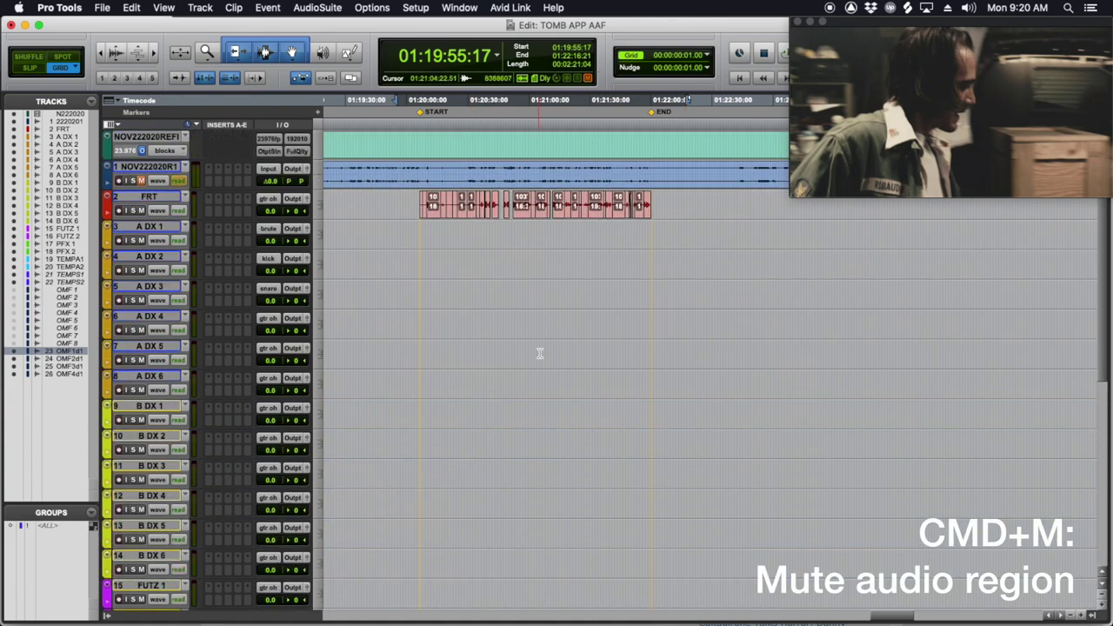
scroll(522, 522, "down", 8)
scroll(474, 283, "up", 8)
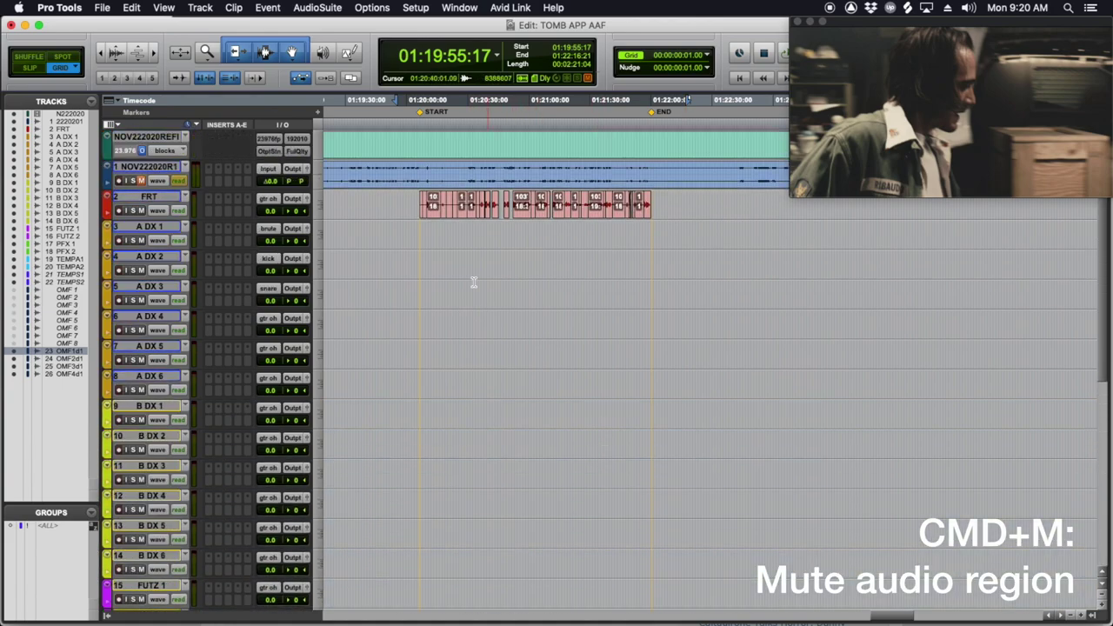
Step: Replace the first clip on FRT with its matching field recorder channel 103AT01_5.WAV (A8 - BOOM)
left_click(425, 231)
key("super+bracketright")
key("super+bracketright")
key("super+bracketright")
key("super+bracketright")
key("super+bracketright")
scroll(661, 270, "right", 3)
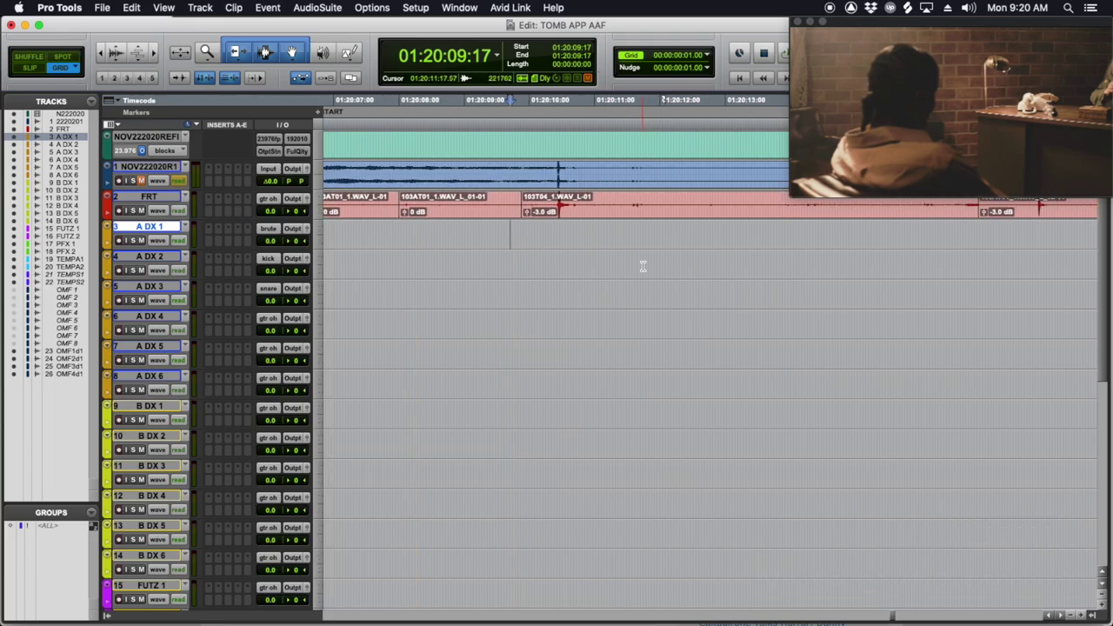
left_click(450, 215)
right_click(450, 216)
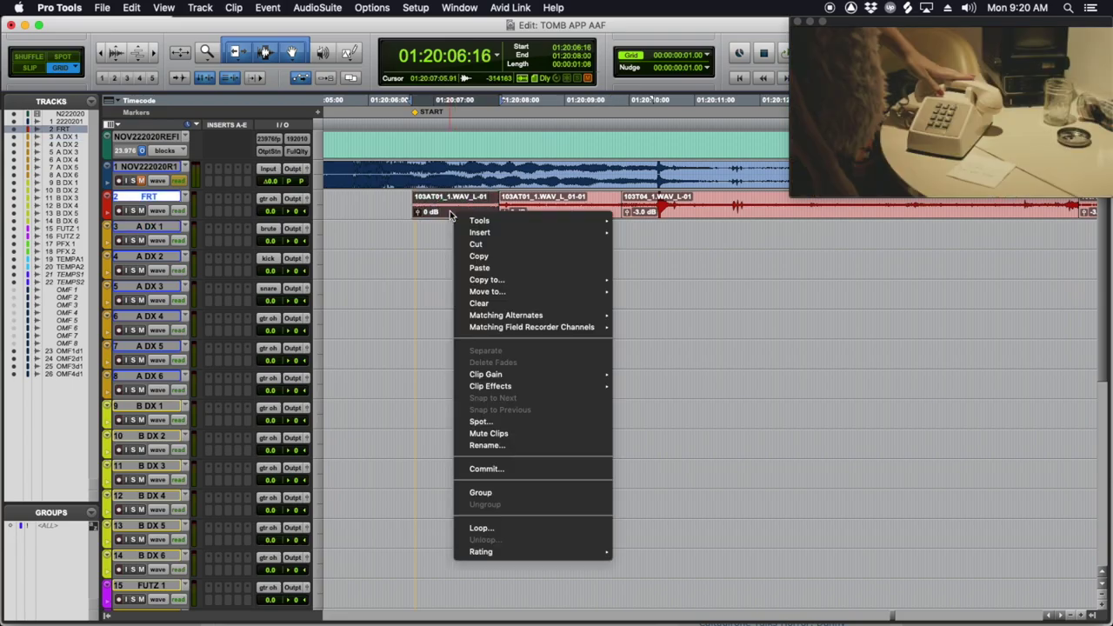
mouse_move(492, 296)
mouse_move(503, 330)
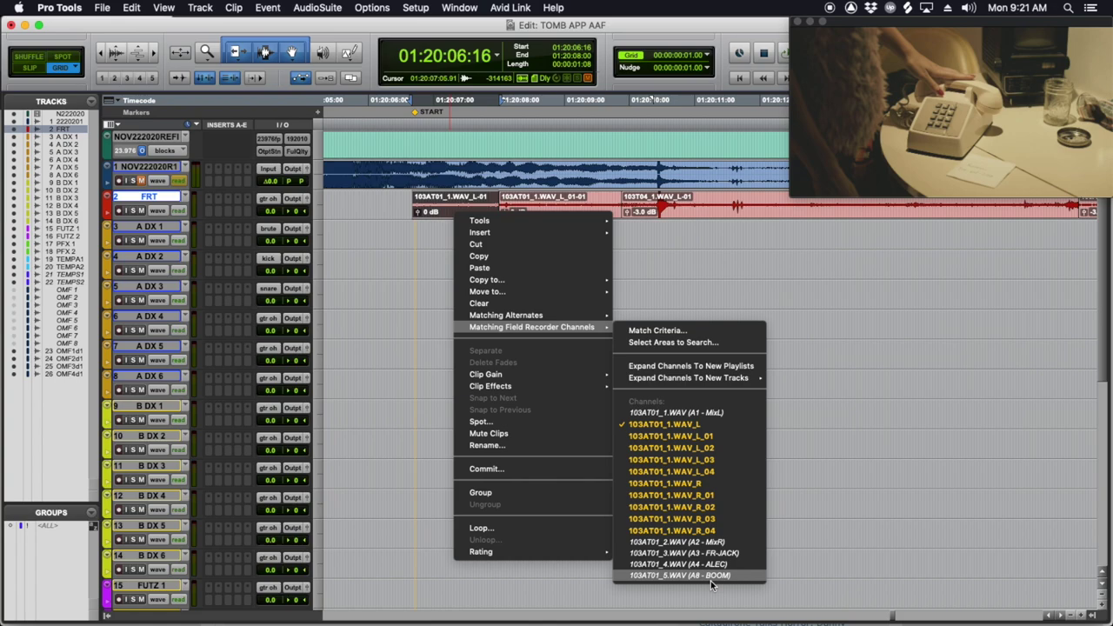
left_click(711, 581)
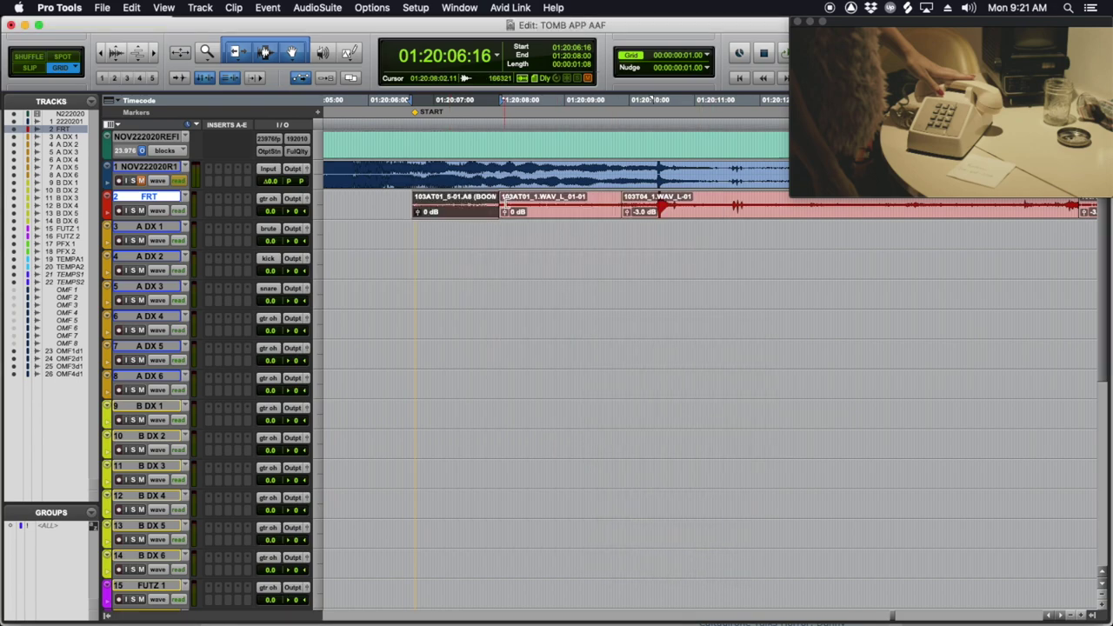
Step: Solo the FRT track and play back the swapped boom clip at the START marker
key("shift+s")
key("space")
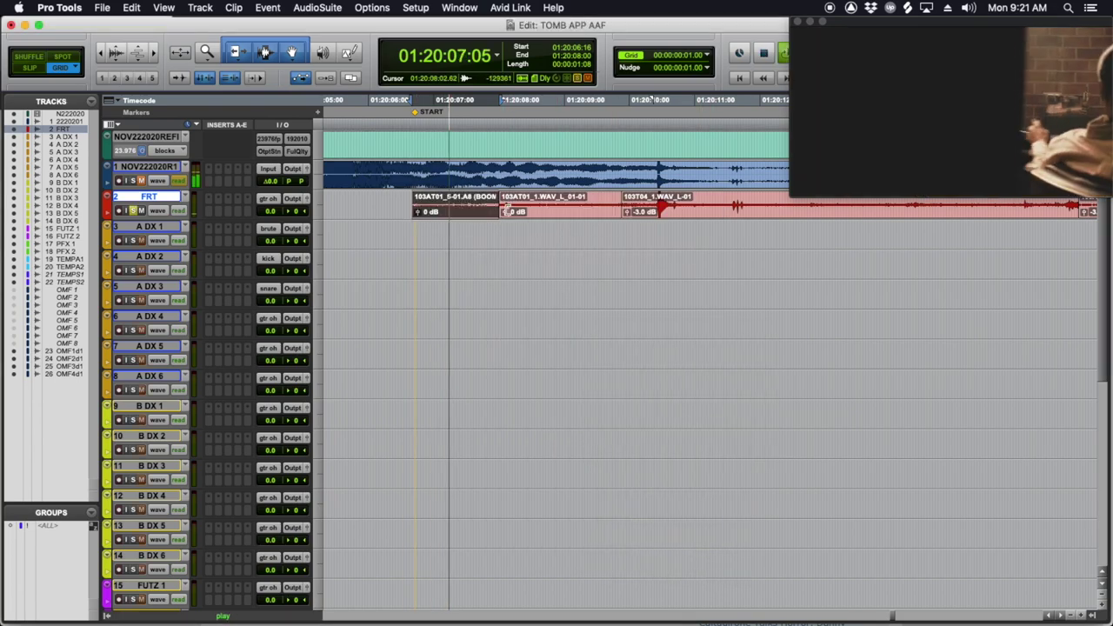
key("space")
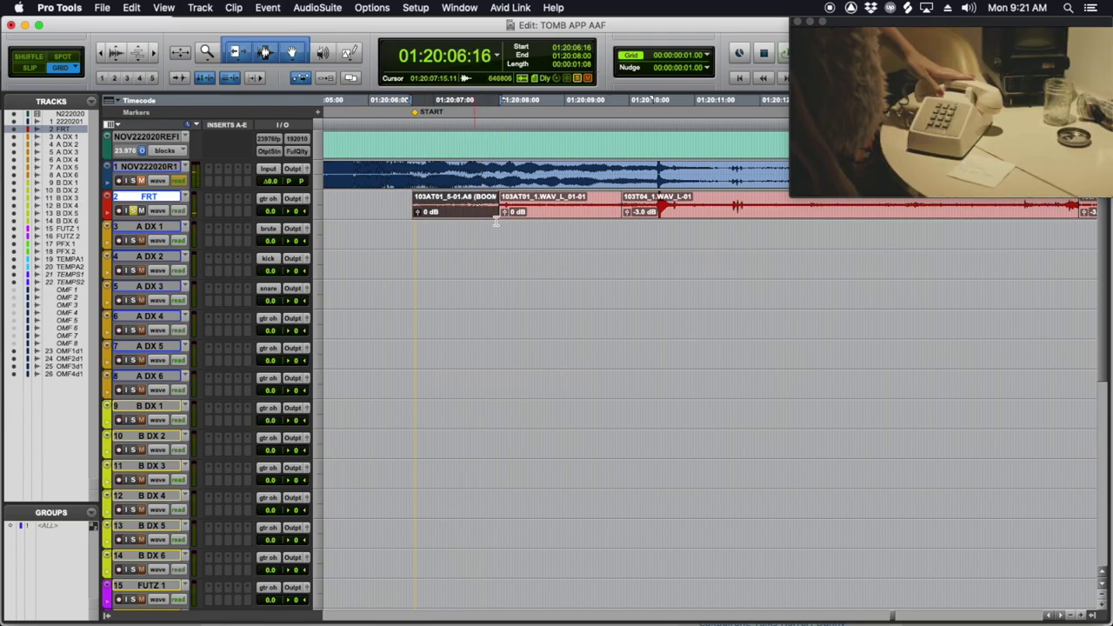
mouse_move(483, 201)
left_mouse_down()
mouse_move(635, 218)
mouse_move(487, 209)
left_mouse_up()
left_click(468, 200)
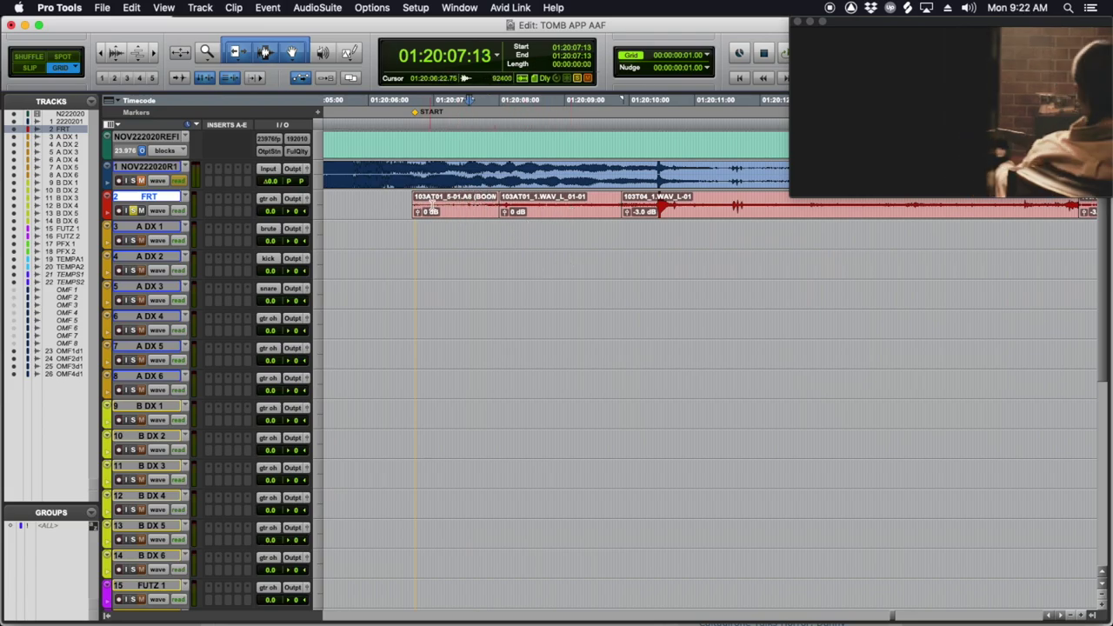
Step: Set the height of all tracks to medium so the clip timecode and scene labels can be read
left_click(320, 212)
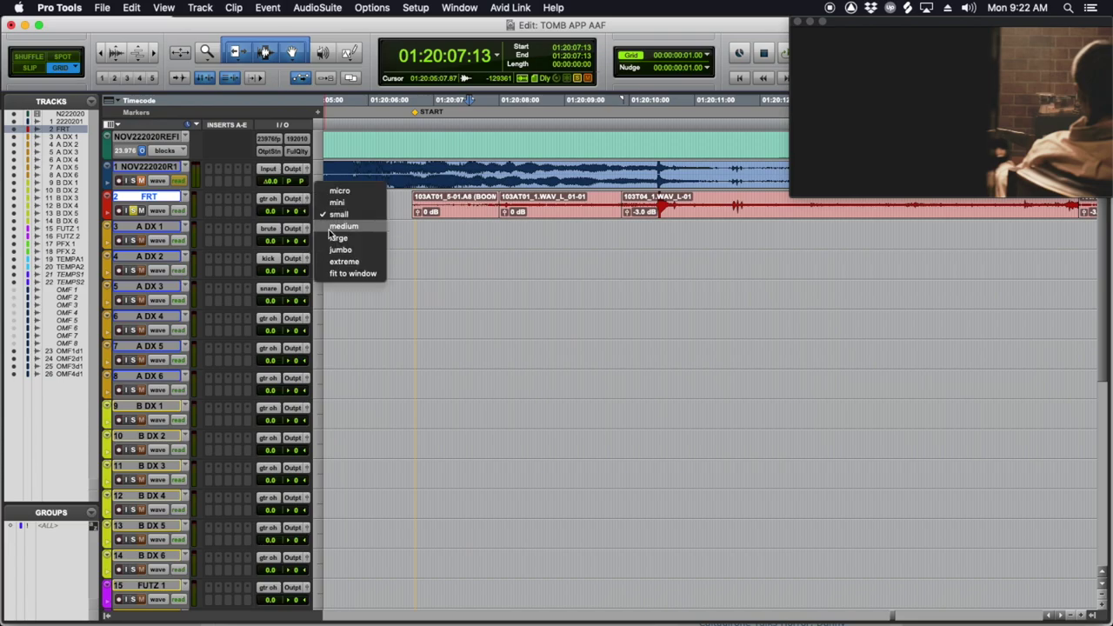
left_click(334, 227)
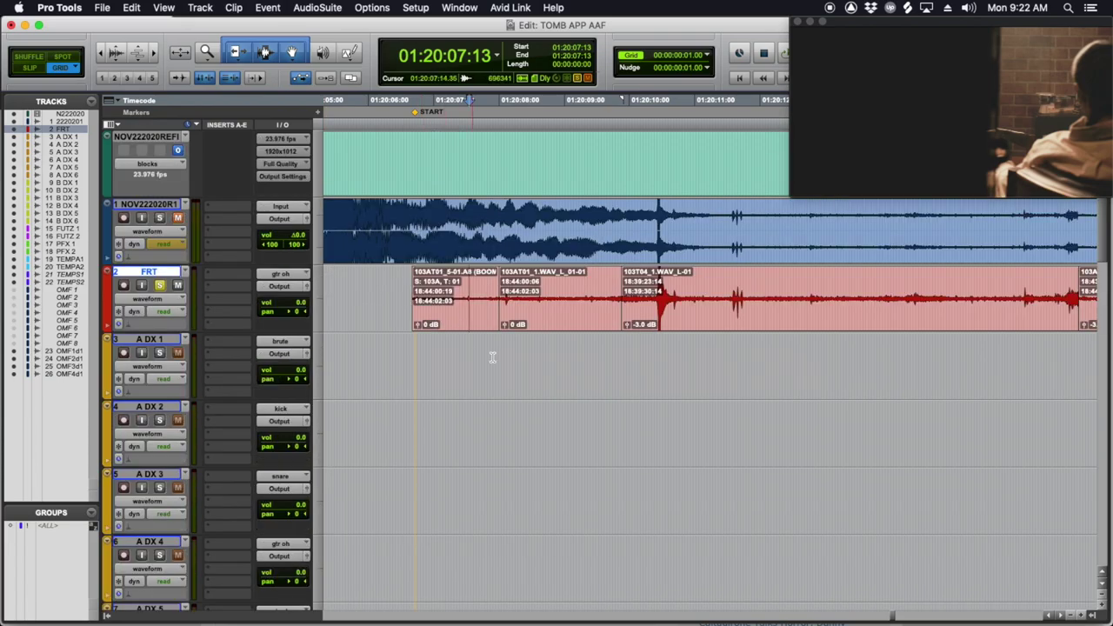
key("super+bracketright")
scroll(453, 296, "right", 5)
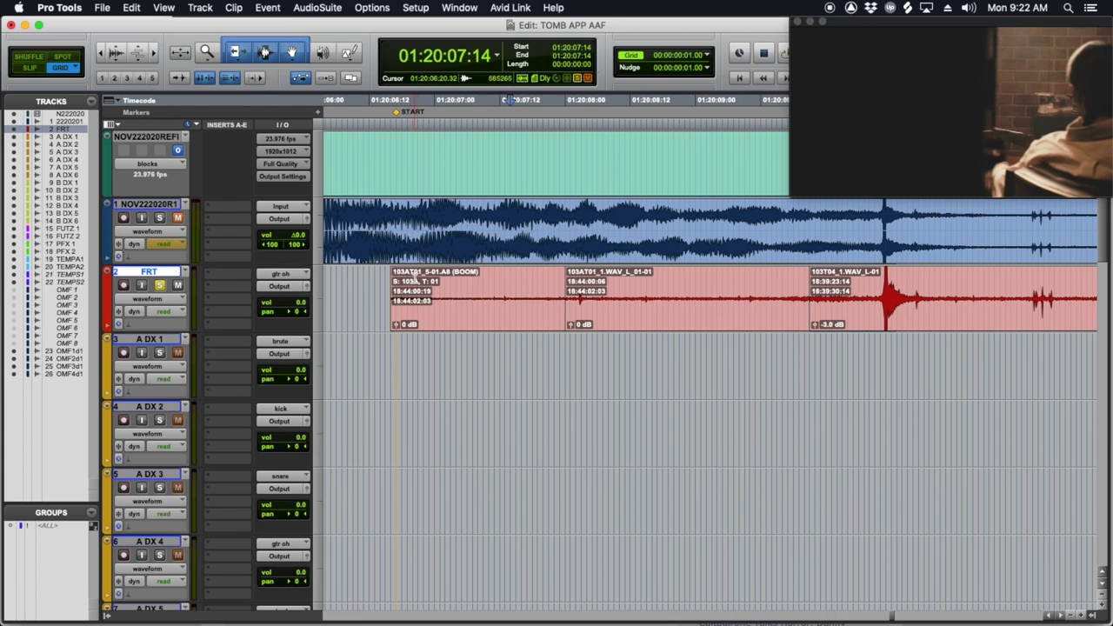
scroll(507, 329, "right", 5)
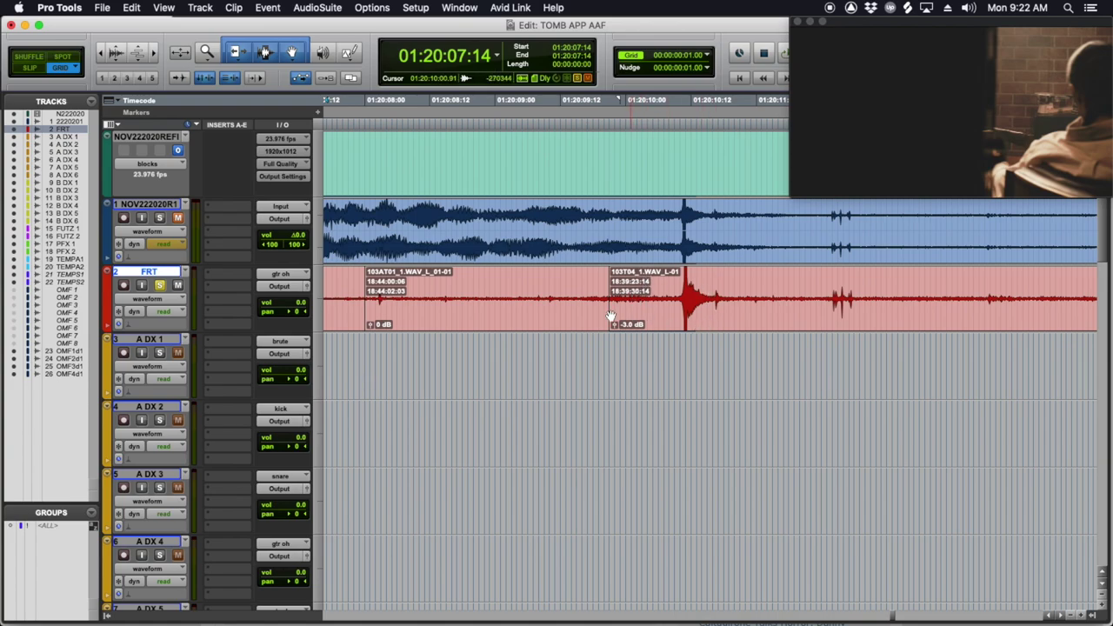
Step: Replace the second clip on FRT, starting at 01:20:08:00, with the matching channel 103AT01_5.A8 (BOOM)
key("r")
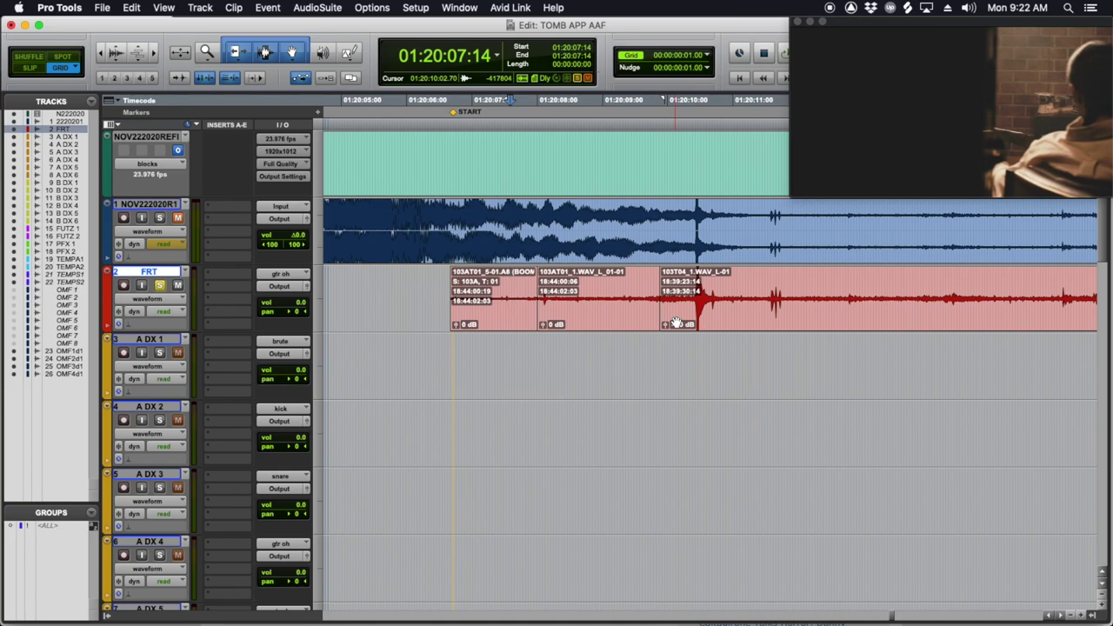
left_click_drag(677, 324, 696, 322)
right_click(588, 327)
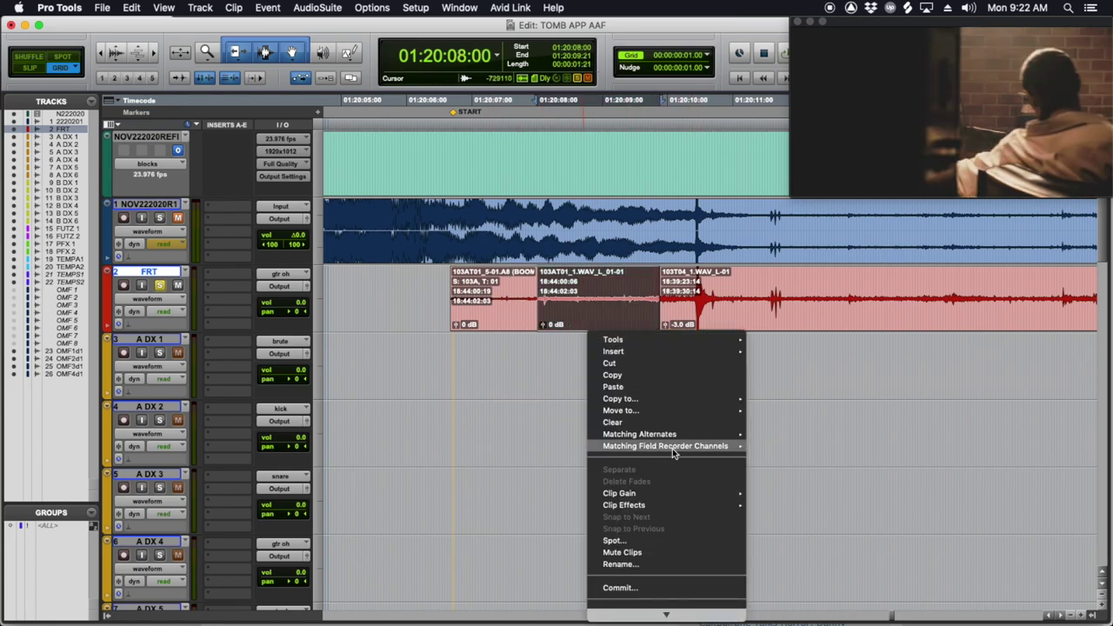
mouse_move(674, 452)
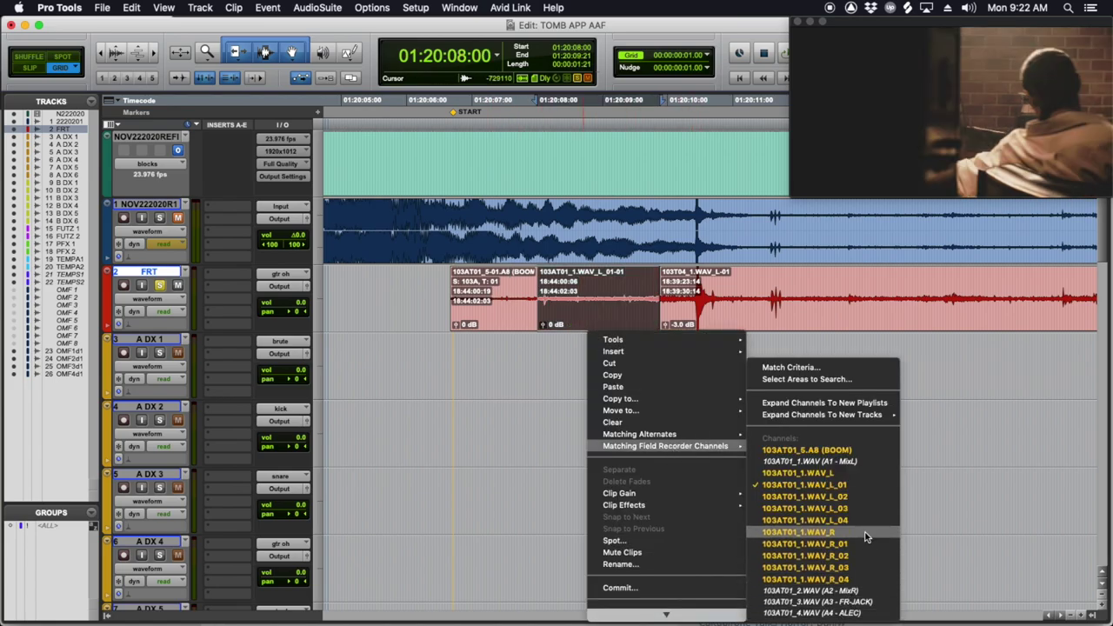
left_click(804, 449)
scroll(556, 339, "right", 3)
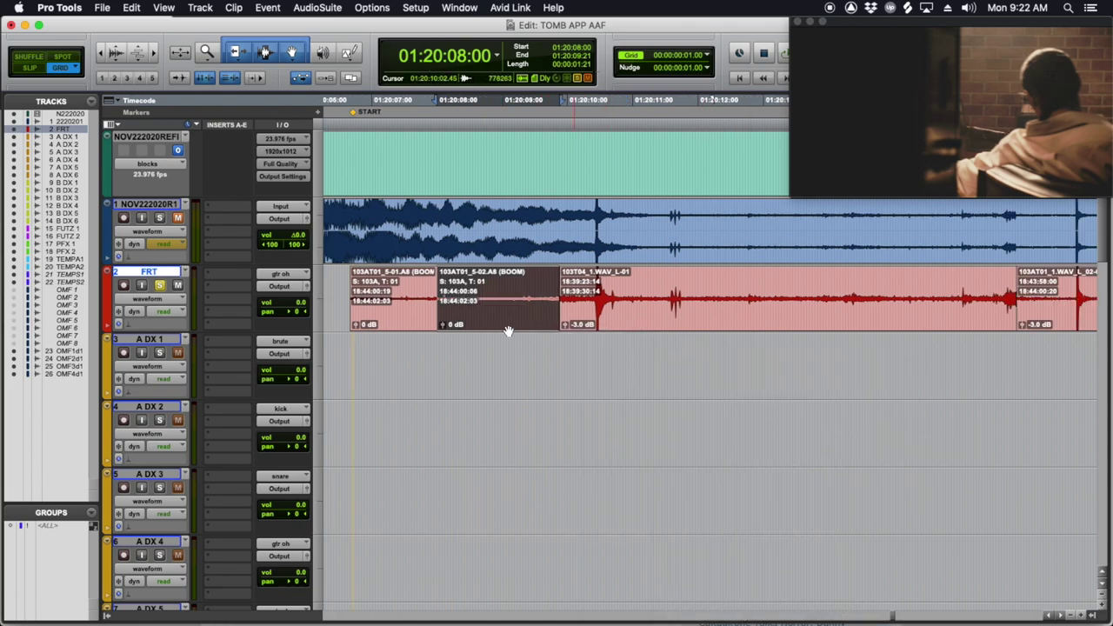
Step: Move the two scene 103A boom clips together from FRT to A DX 2, keeping their timeline position
left_click(399, 320, "shift")
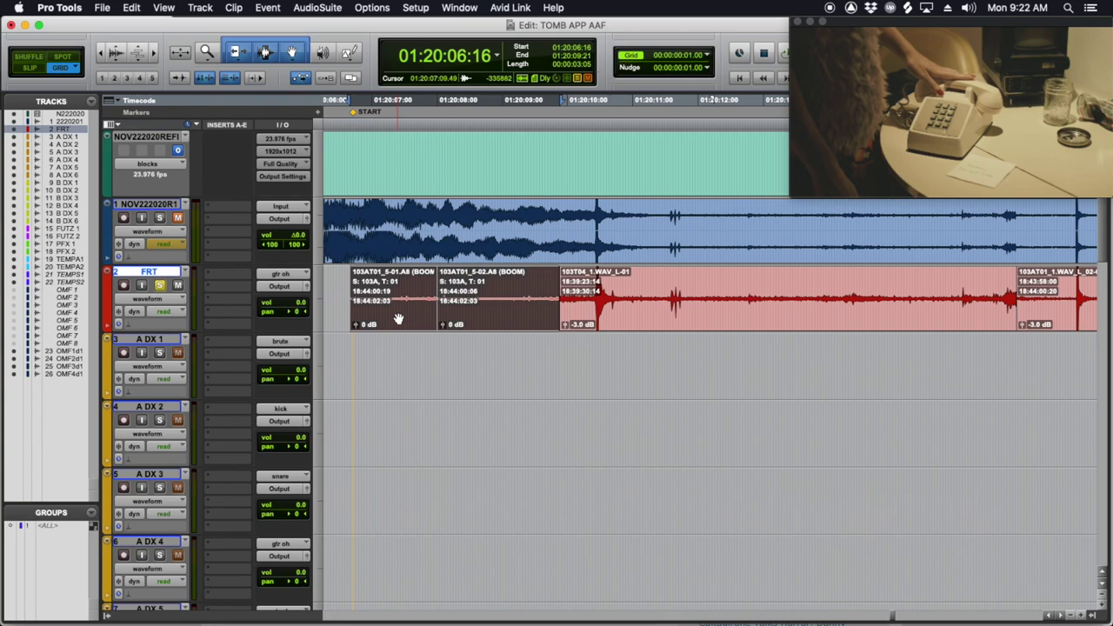
left_click_drag(398, 319, 390, 426)
left_click_drag(548, 356, 656, 360)
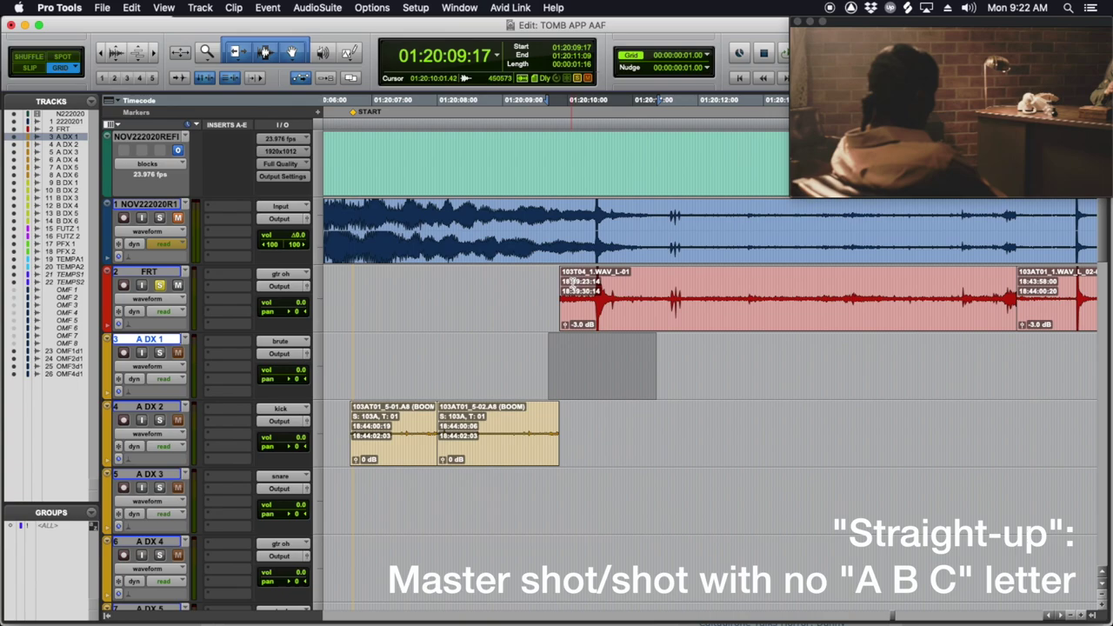
left_click_drag(536, 442, 466, 435)
scroll(467, 420, "down", 1)
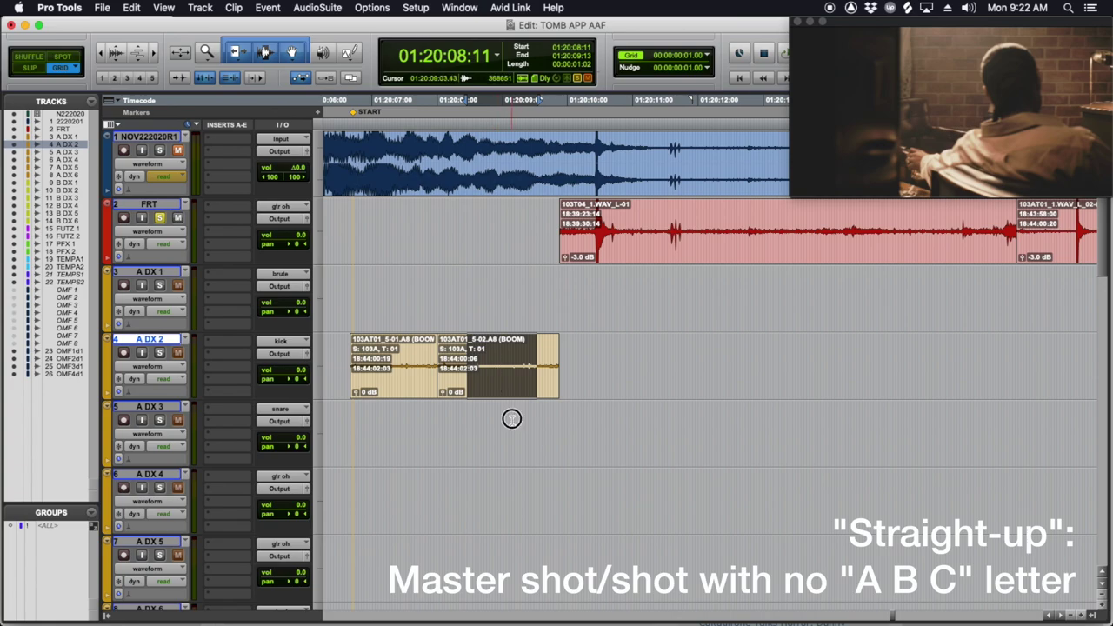
left_click_drag(512, 418, 564, 422)
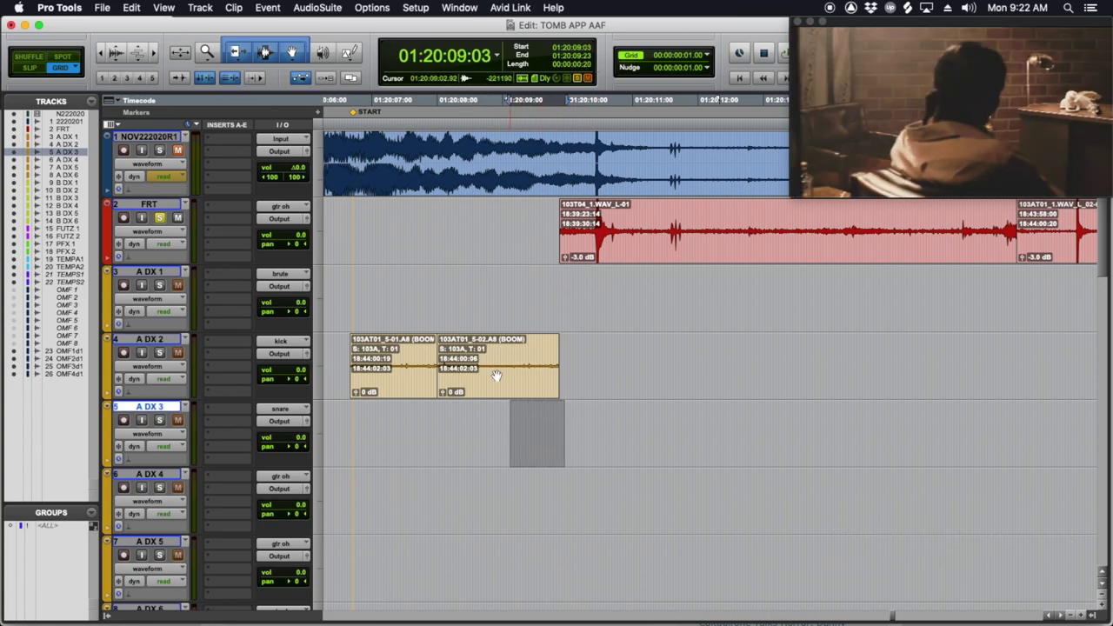
Step: Replace the 103T04 clip on FRT with the channel 103T04_5.WAV (A8 - BOOM) and move it to A DX 1 in sync
scroll(551, 360, "right", 3)
left_click(644, 252)
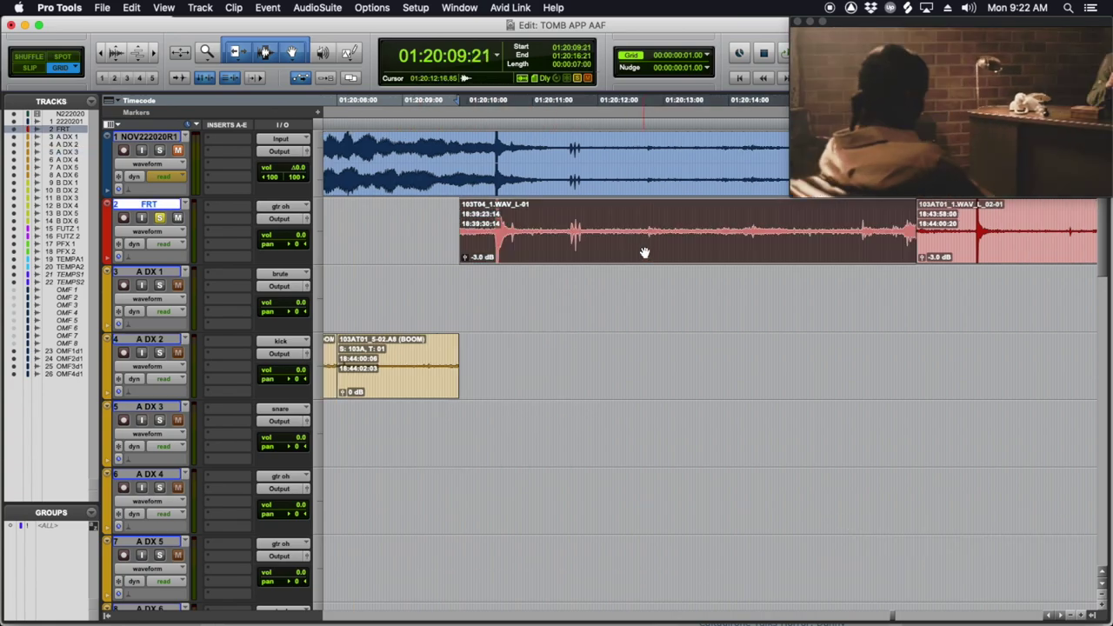
right_click(639, 255)
mouse_move(720, 365)
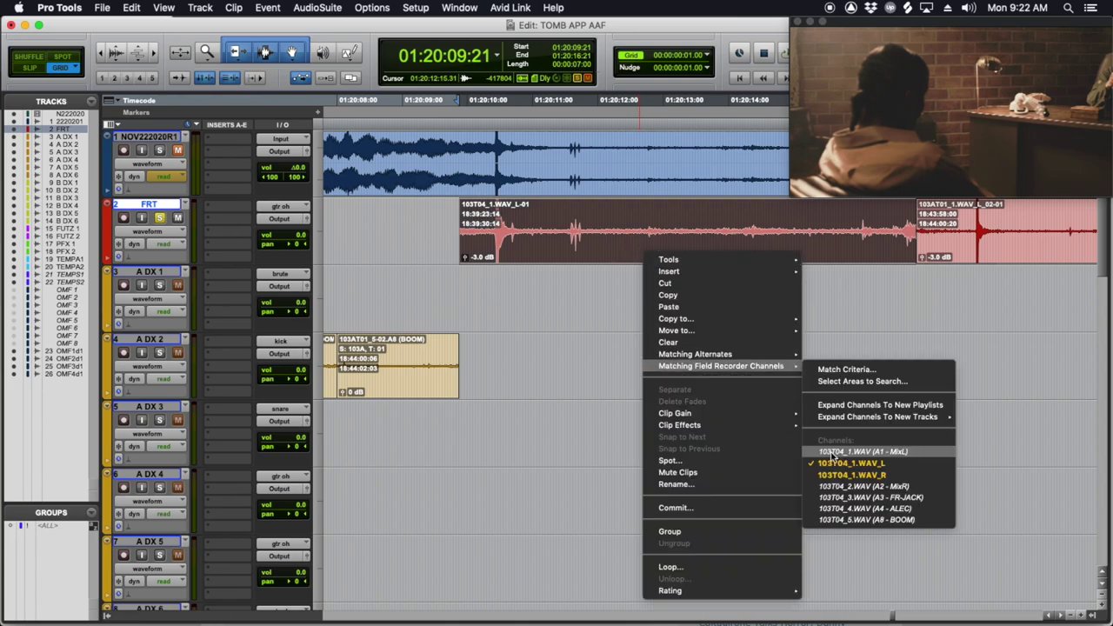
left_click(861, 520)
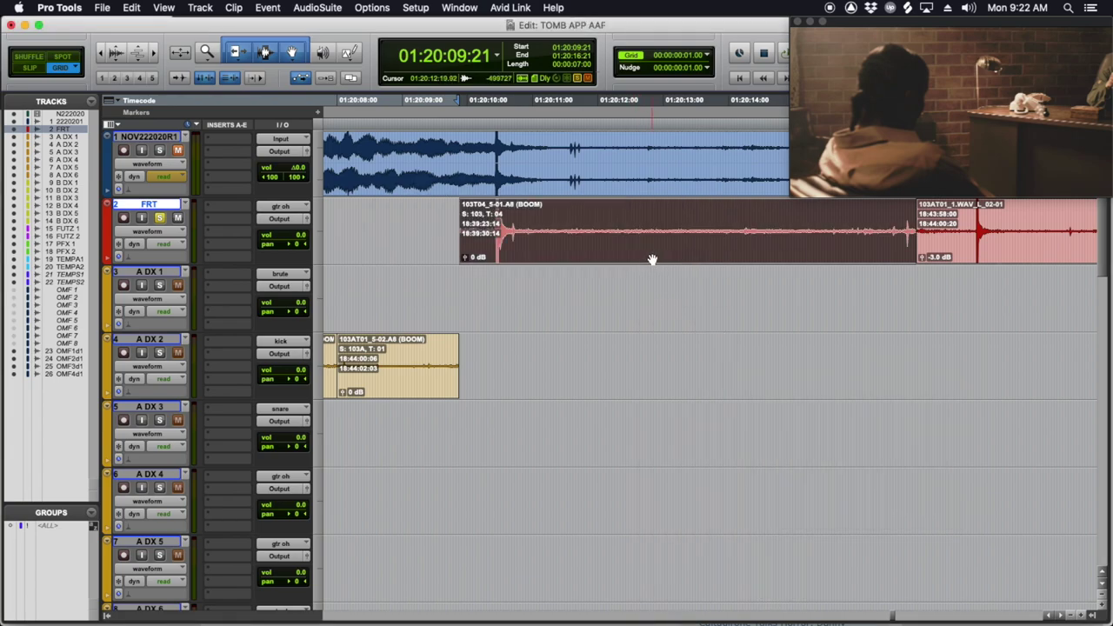
left_click_drag(652, 259, 636, 306)
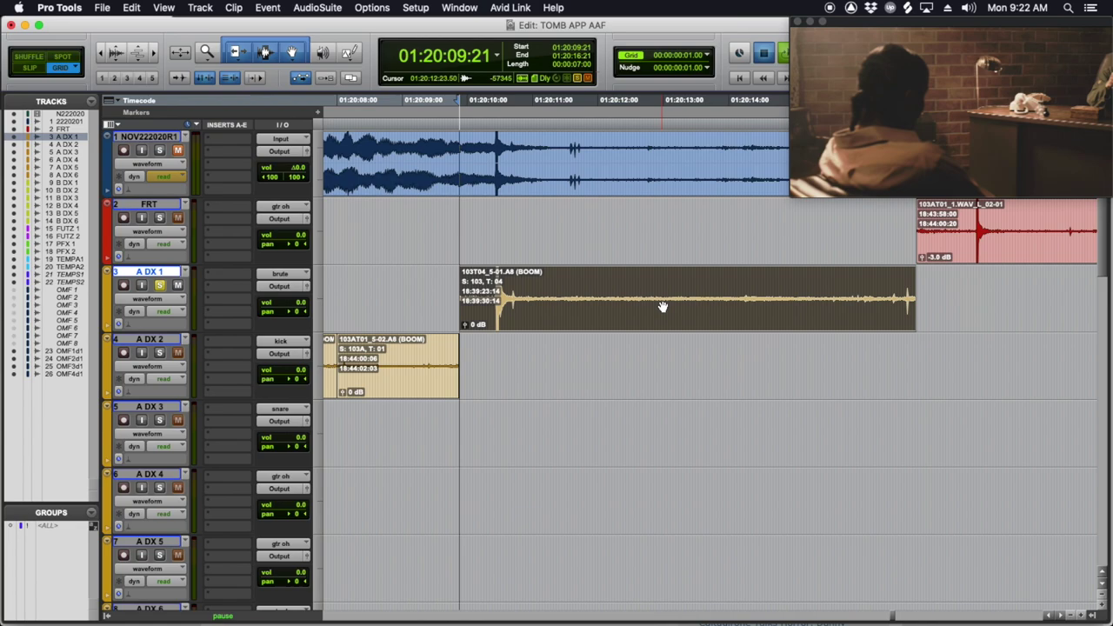
Step: Play back the 103T04 boom clip on A DX 1 in solo to check it for dialogue
key("space")
scroll(663, 305, "down", 2)
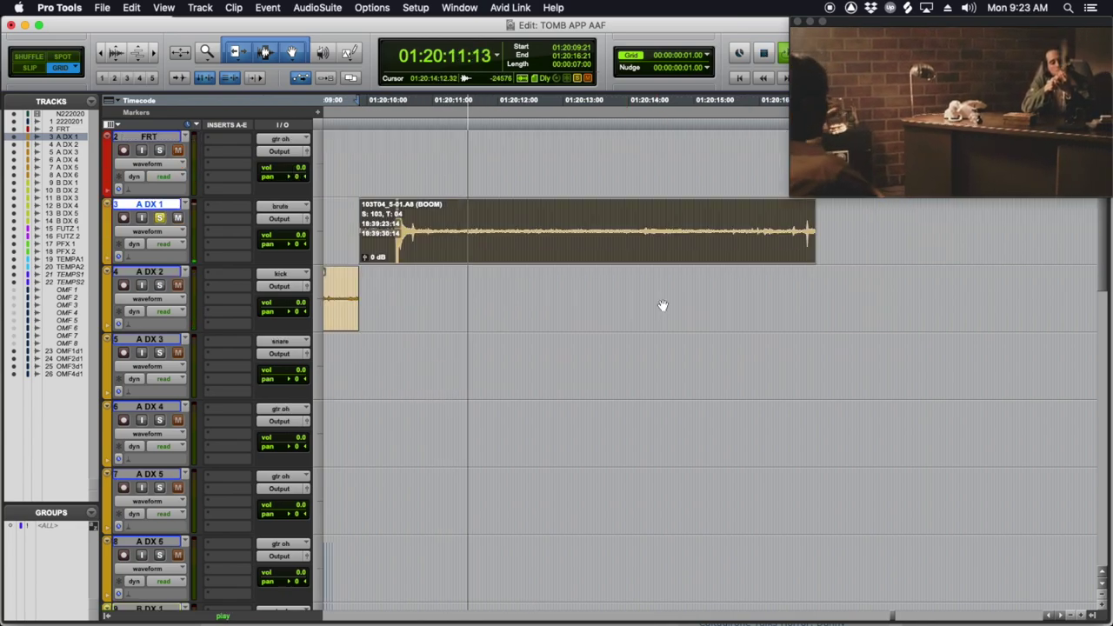
scroll(698, 281, "up", 4)
left_click(637, 352)
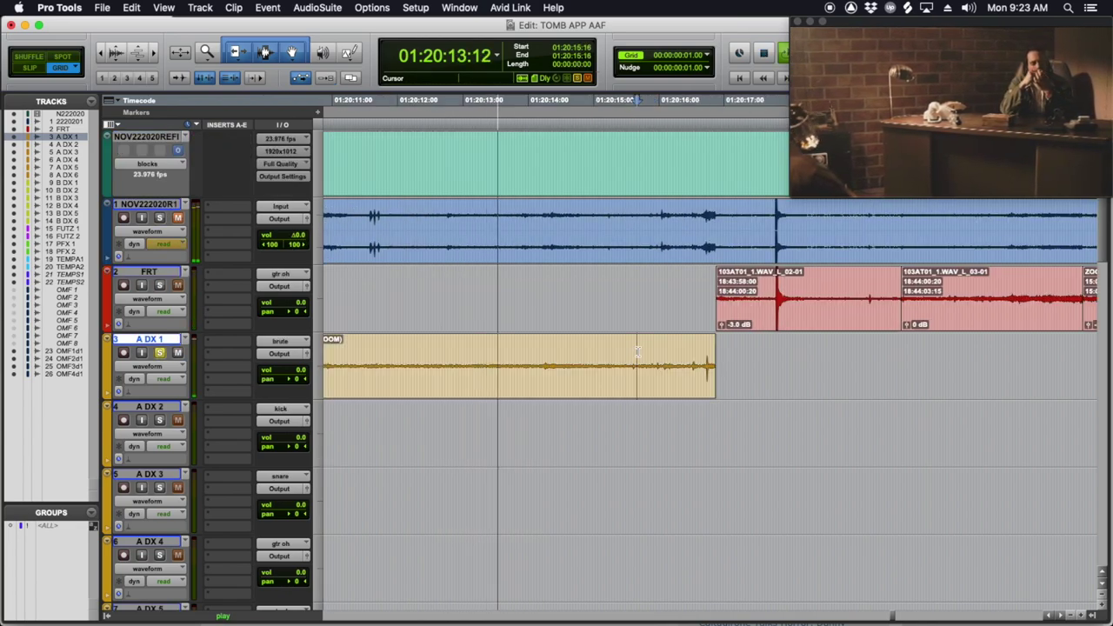
key("r")
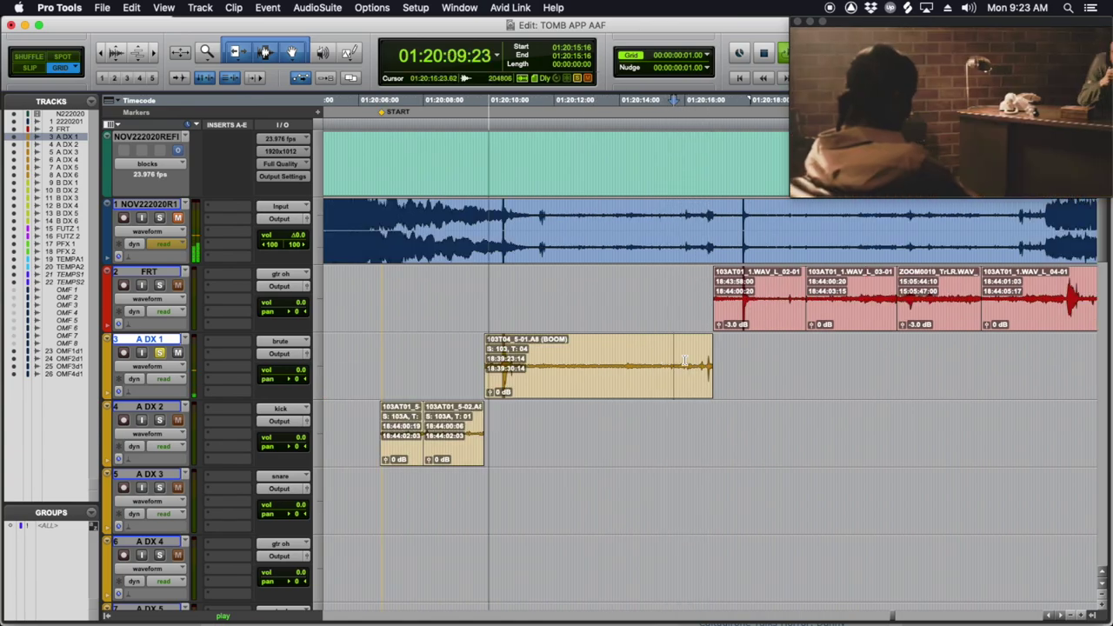
key("space")
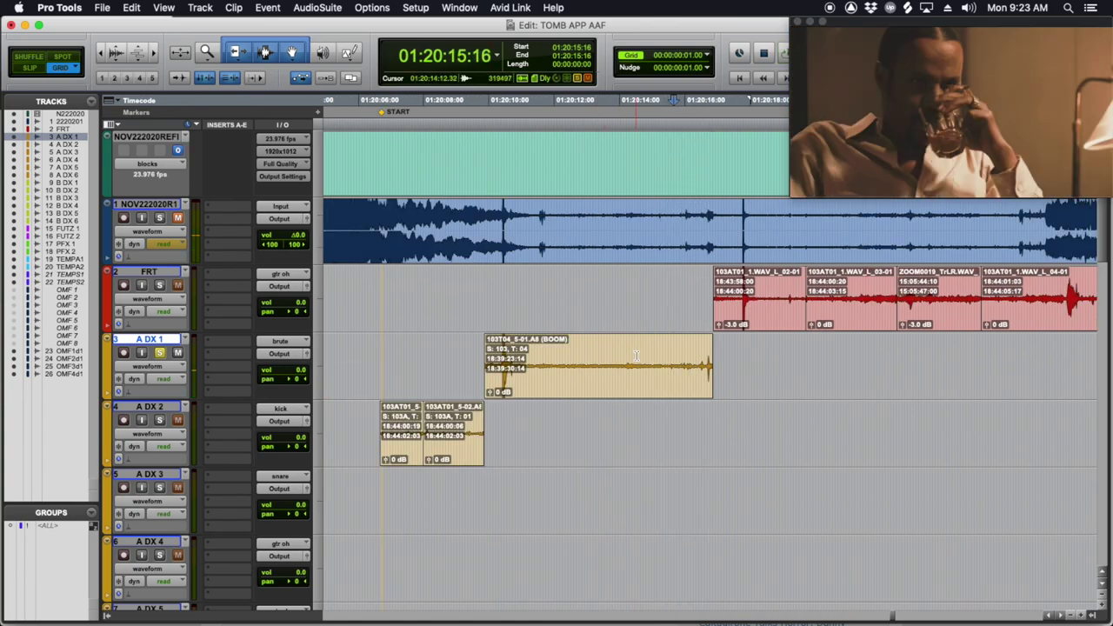
Step: Move the 103T04 boom clip from A DX 1 to the PFX 1 track, keeping its timeline position
left_click(588, 393)
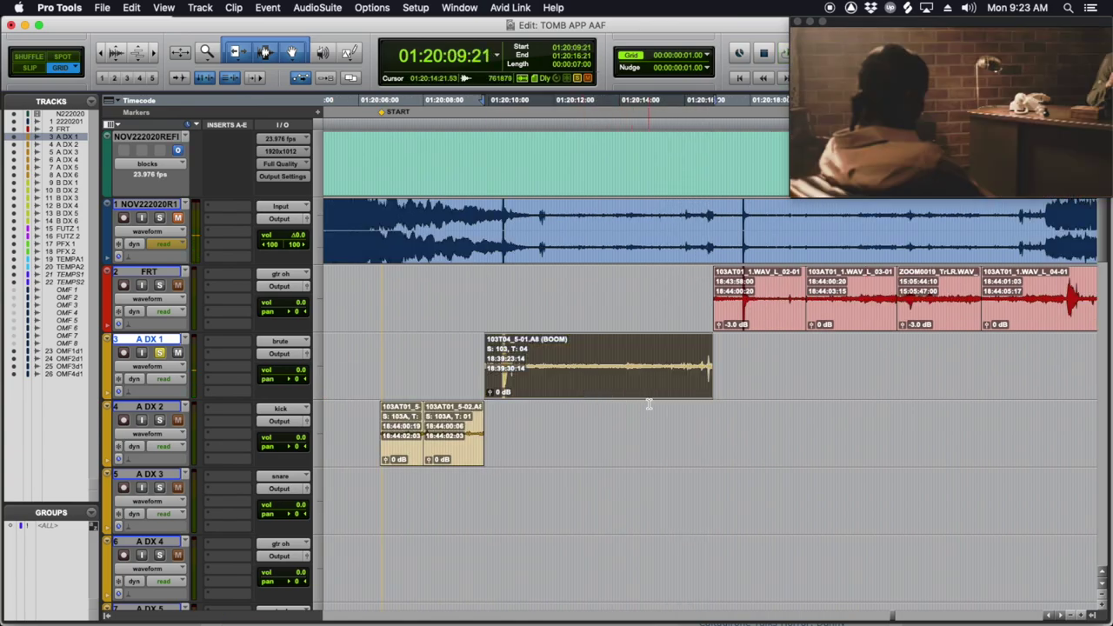
left_click_drag(638, 396, 644, 315)
scroll(644, 316, "up", 15)
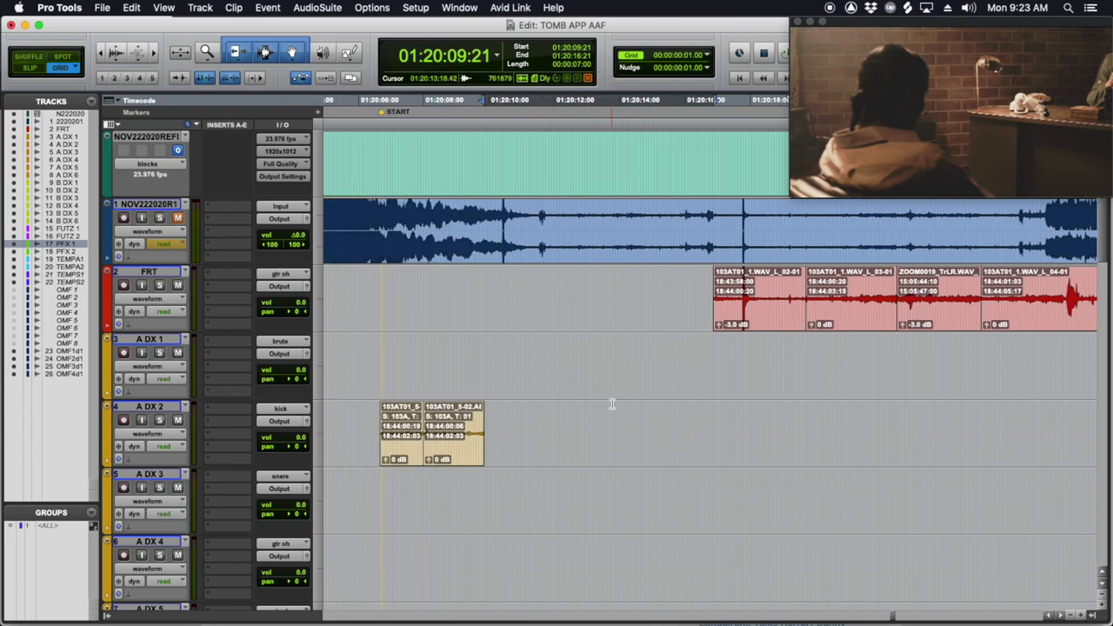
Step: Solo FRT and play back its next 103AT01 clip from 01:20:17:08
scroll(592, 374, "right", 3)
left_click(627, 281)
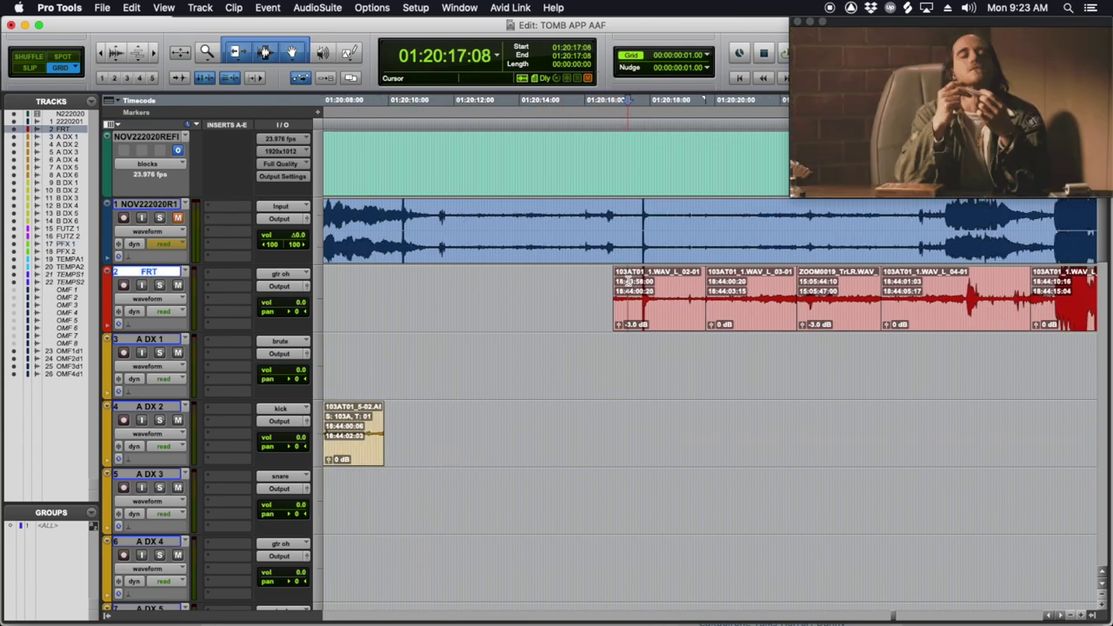
key("shift+s")
key("super+bracketright")
key("space")
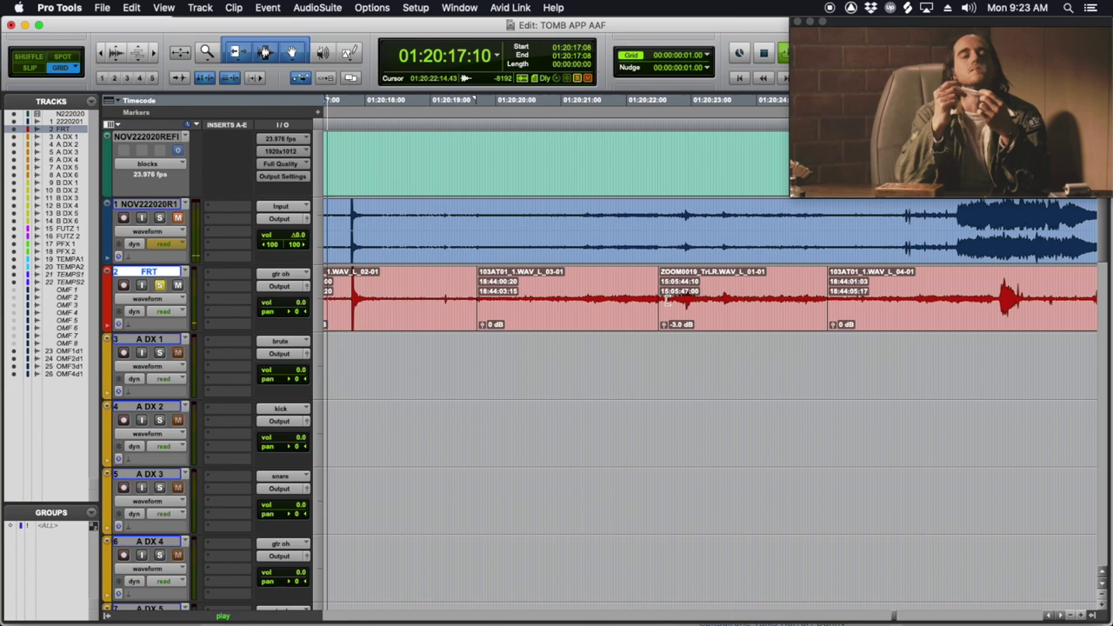
key("space")
Step: Replace the FRT clip at 01:20:16:21 with 103AT01_5.A8 (BOOM) and move it to A DX 2 in sync
left_click(556, 319)
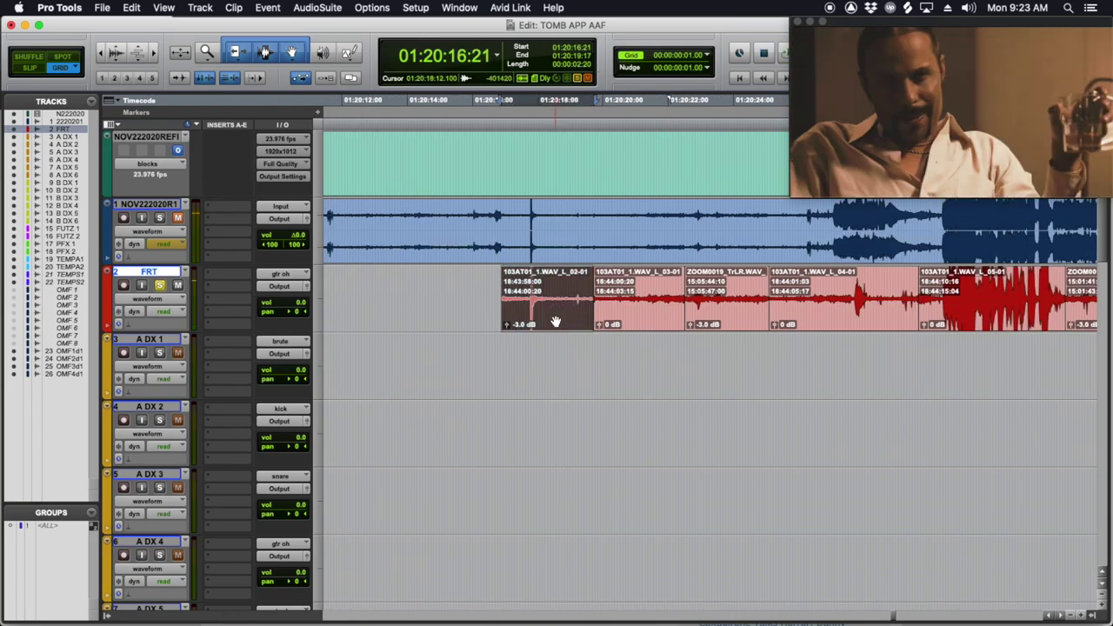
right_click(561, 319)
mouse_move(628, 433)
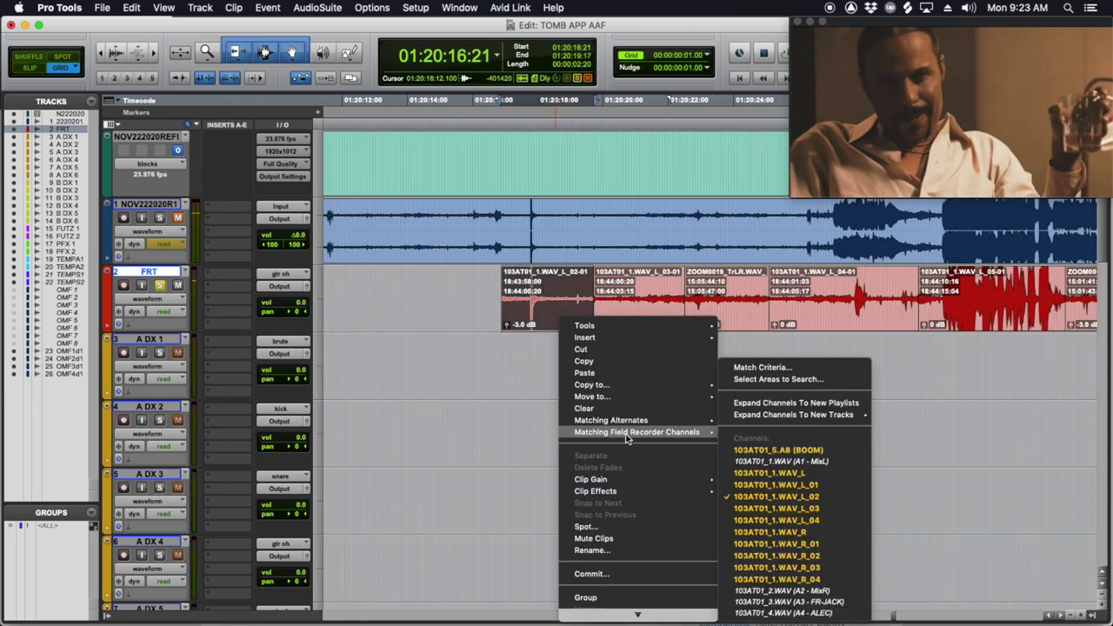
left_click(813, 450)
left_click_drag(566, 317, 546, 448)
key("super+bracketleft")
left_click(483, 420)
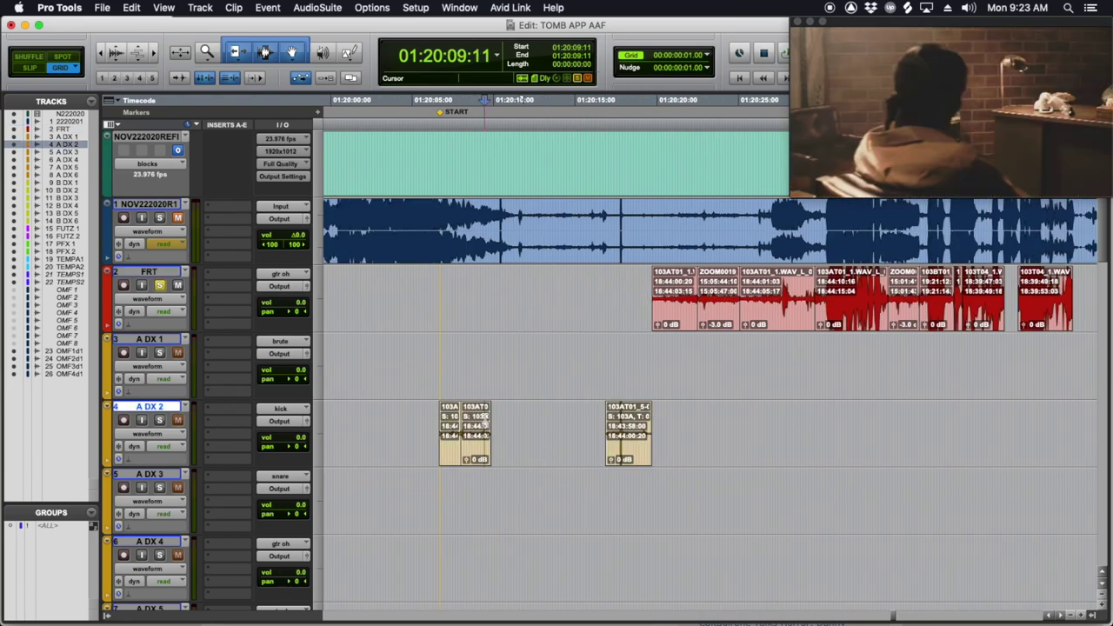
key("super+bracketright")
key("super+bracketleft")
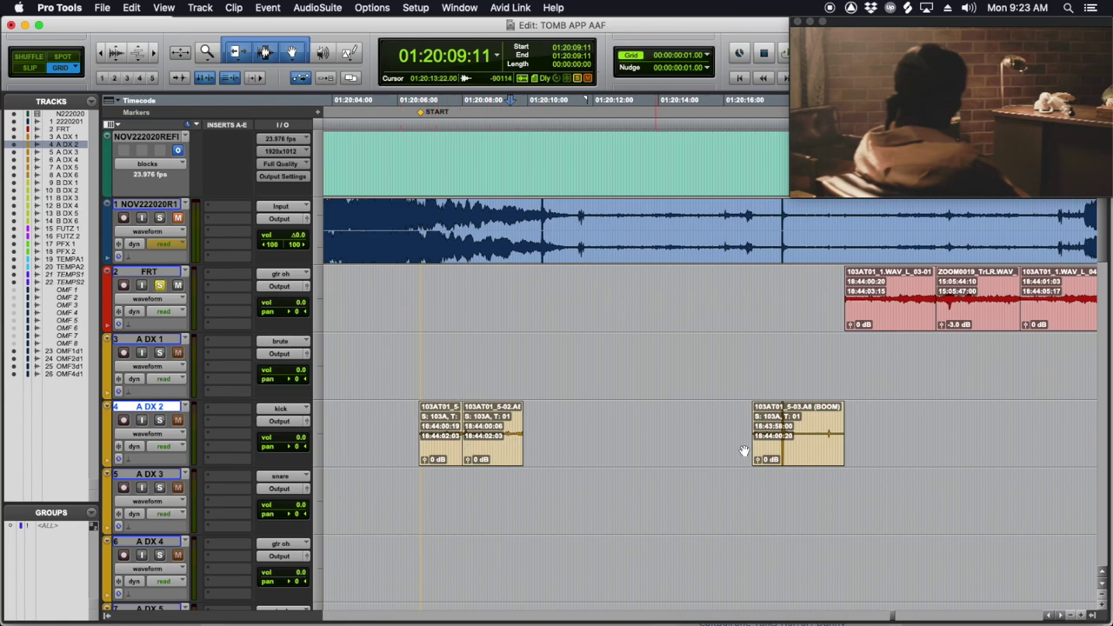
Step: Replace the FRT clip at 01:20:19:17 with 103AT01_5.A8 (BOOM) and move it to A DX 2 in sync
scroll(810, 442, "right", 5)
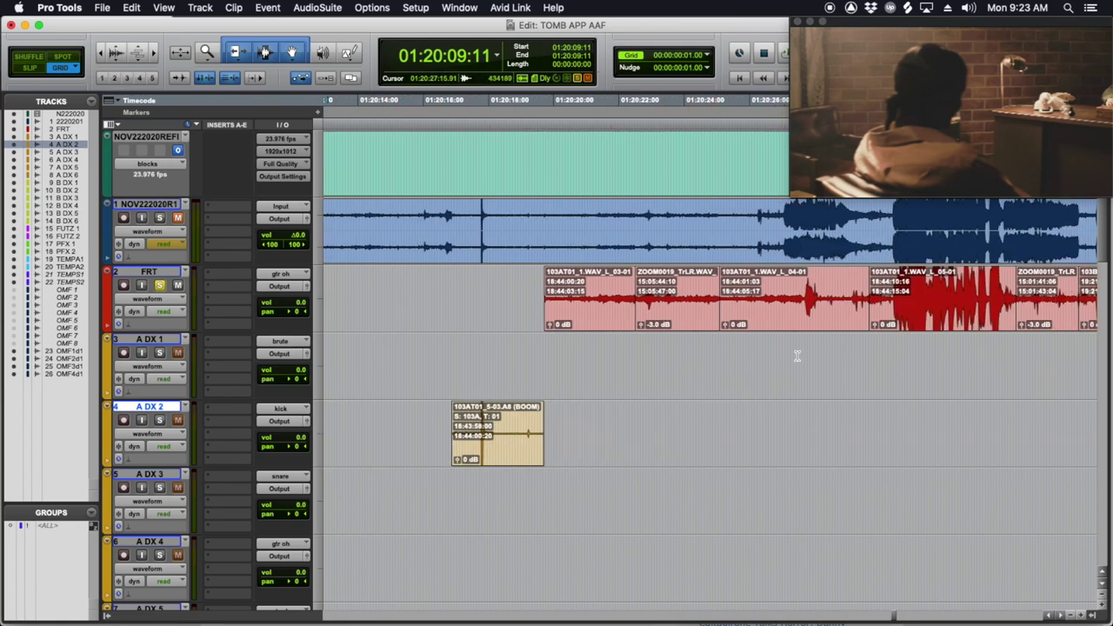
scroll(843, 371, "right", 2)
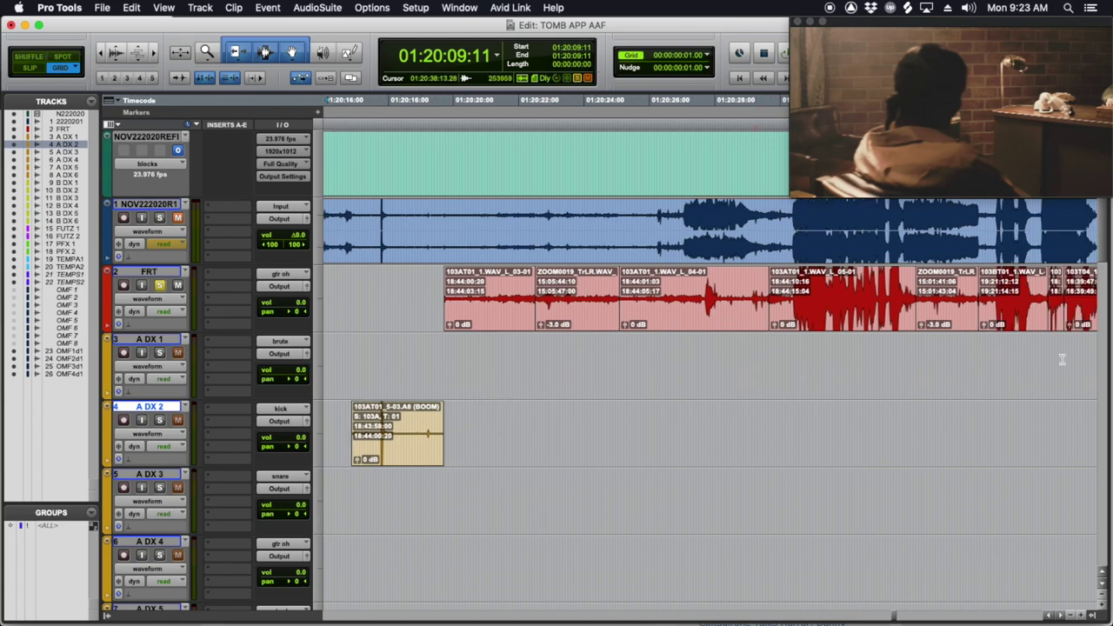
left_click(1020, 285)
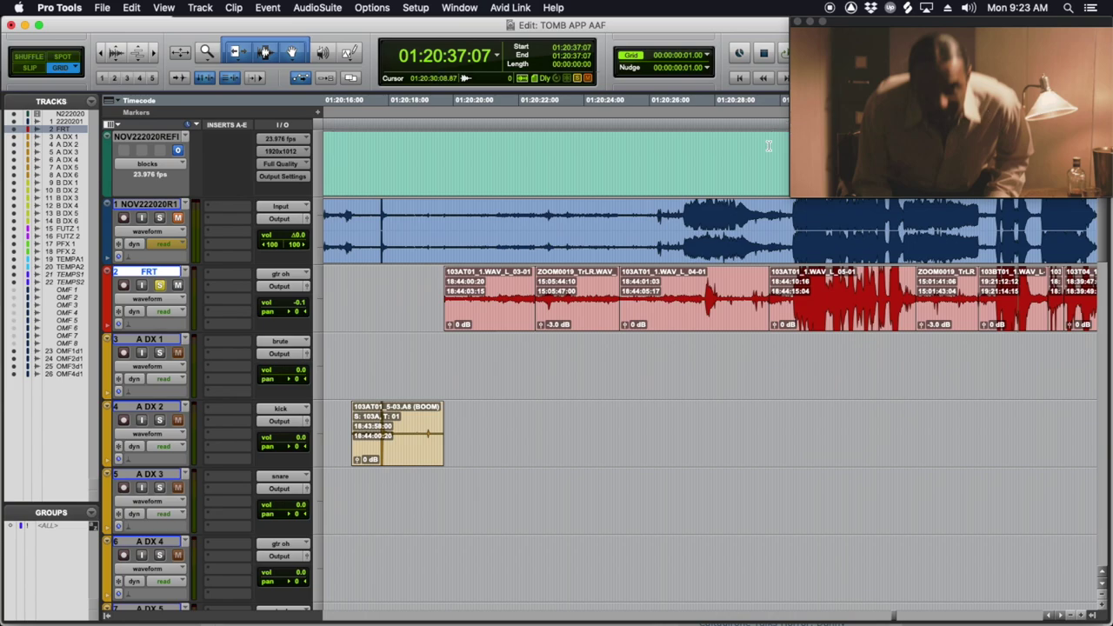
left_click(492, 328)
right_click(492, 328)
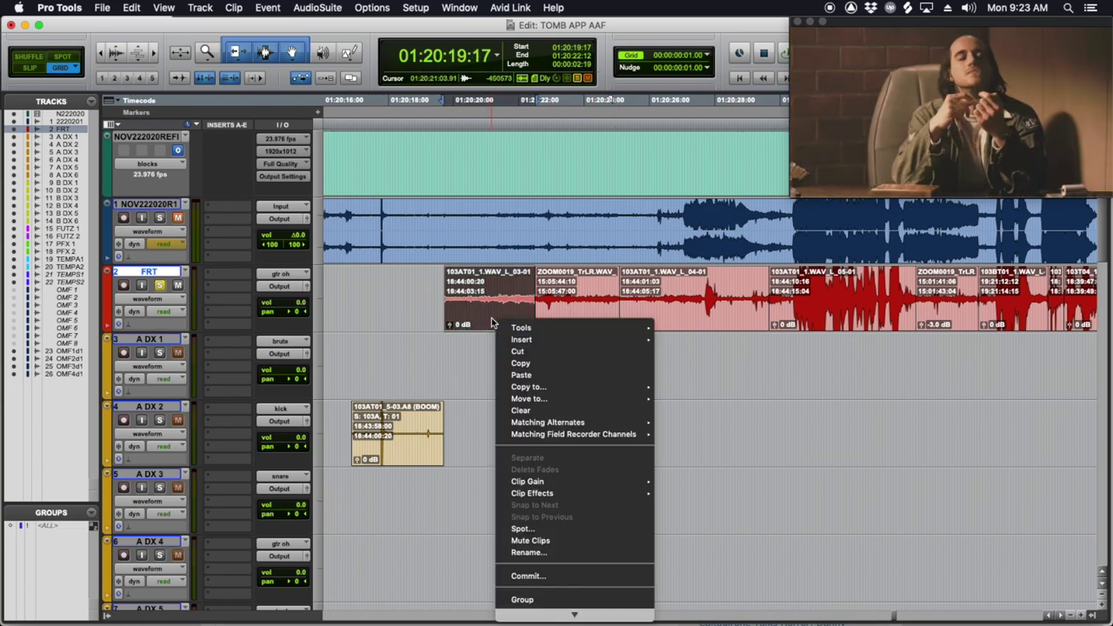
mouse_move(574, 439)
left_click(744, 427)
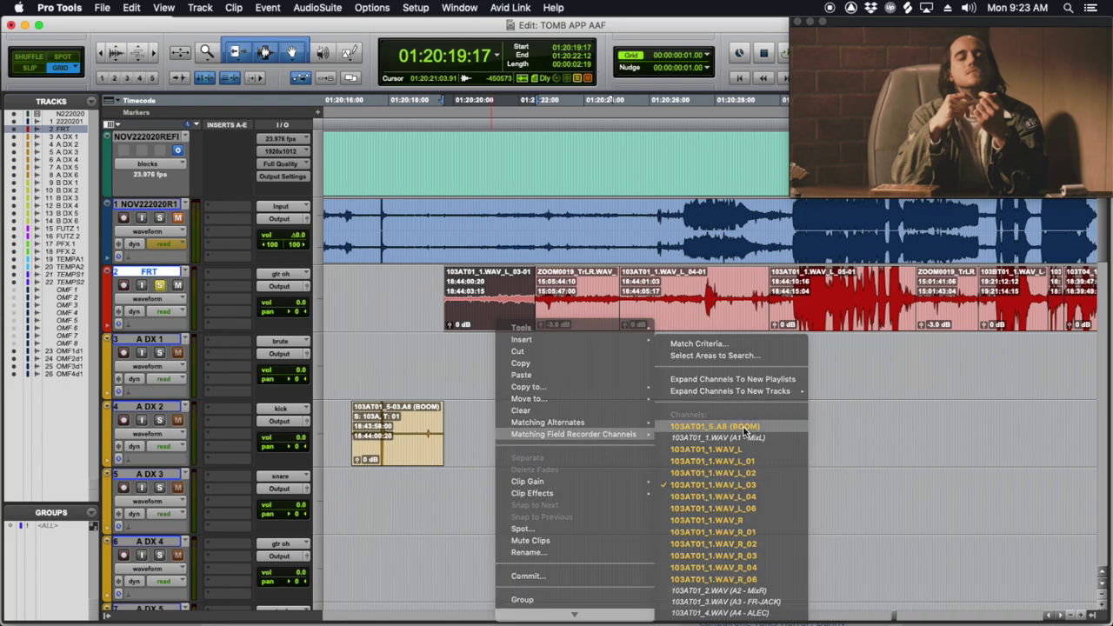
left_click_drag(484, 315, 465, 416)
Step: Play back the ZOOM0019 clip on FRT from 01:20:22:12 to check its content
left_click(574, 315)
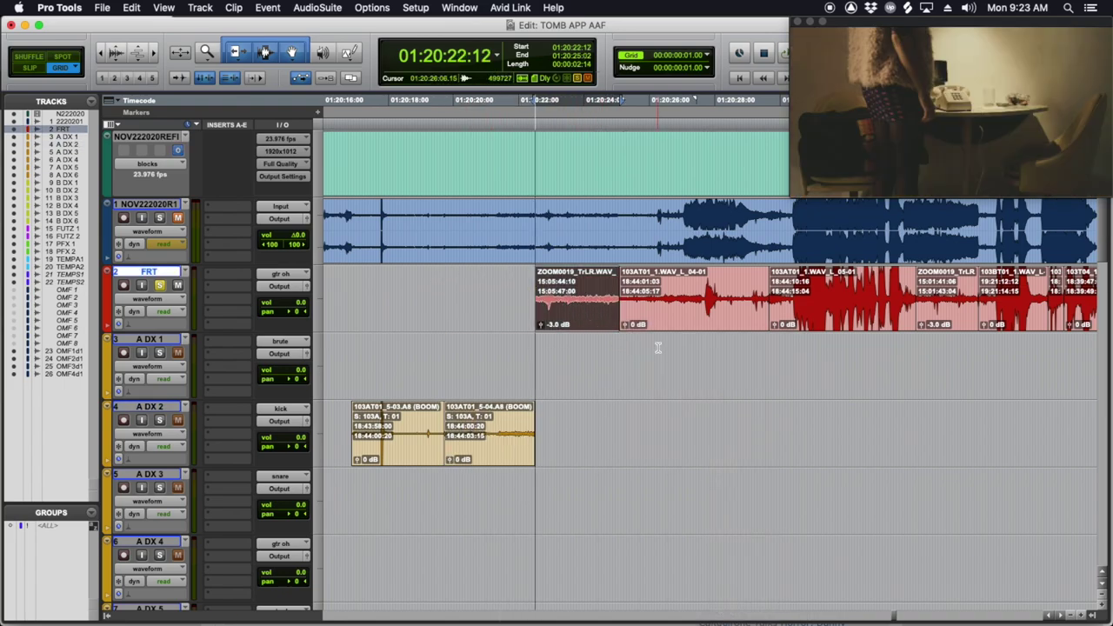
key("space")
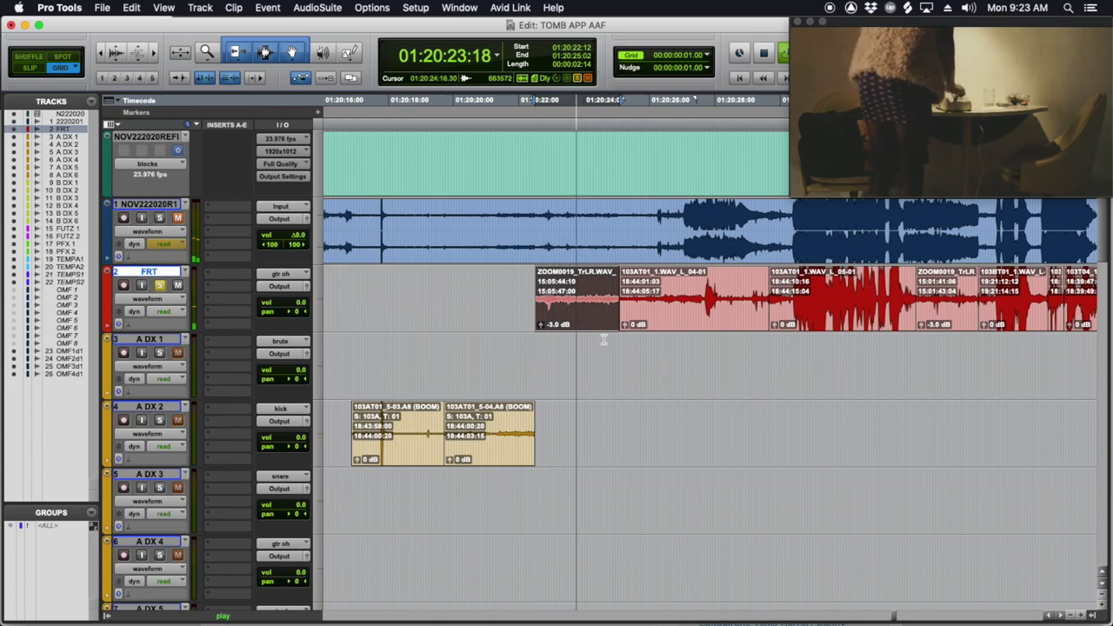
key("space")
key("space")
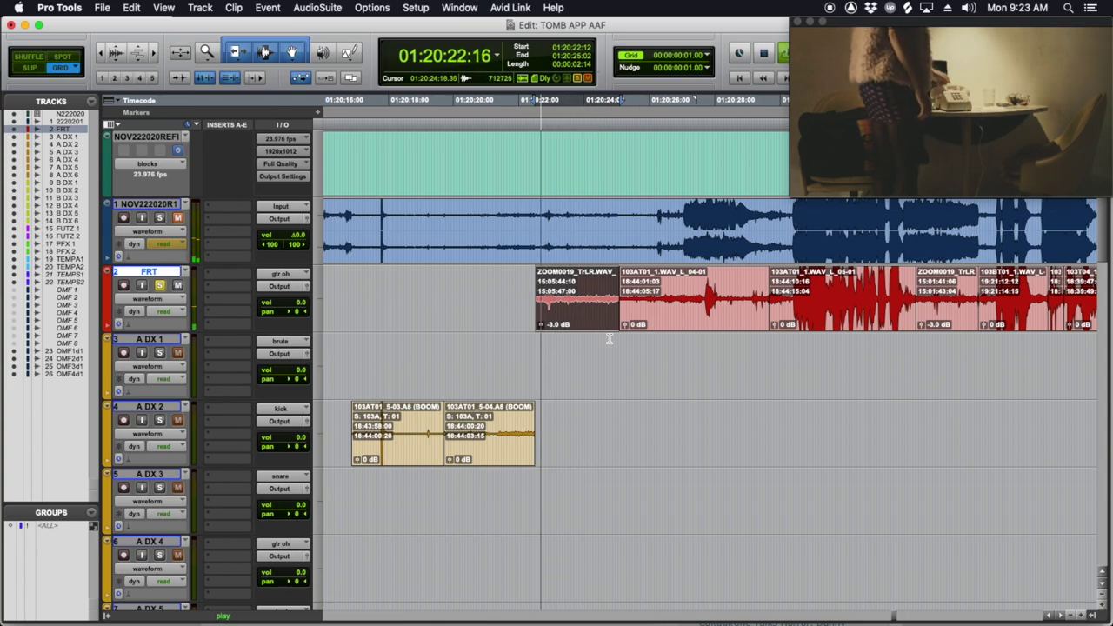
key("space")
Step: Move the ZOOM0019 clip at 01:20:22:12 from FRT to the PFX 2 track, keeping its timeline position
left_click(586, 324)
left_click_drag(585, 323, 588, 433)
scroll(566, 429, "left", 5)
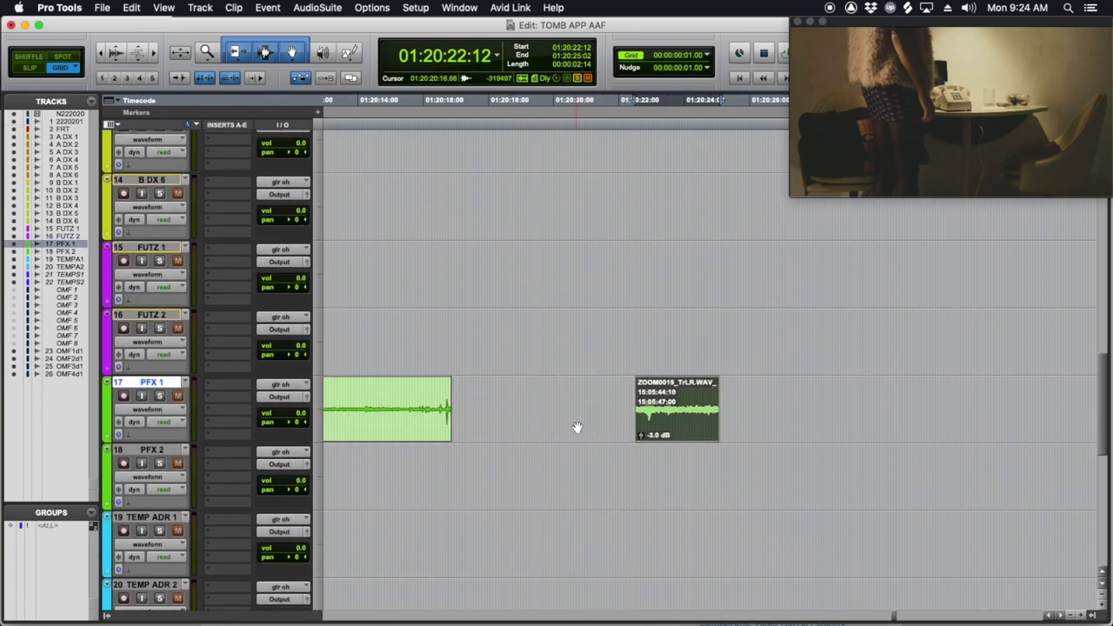
scroll(597, 397, "right", 2)
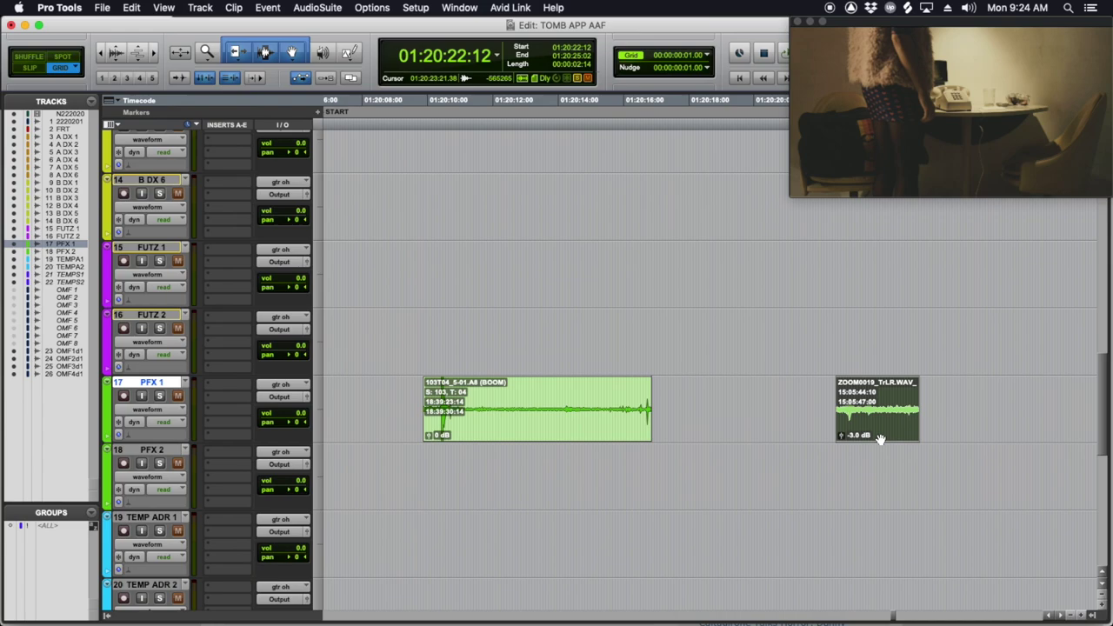
left_click_drag(880, 439, 878, 506)
scroll(844, 464, "right", 2)
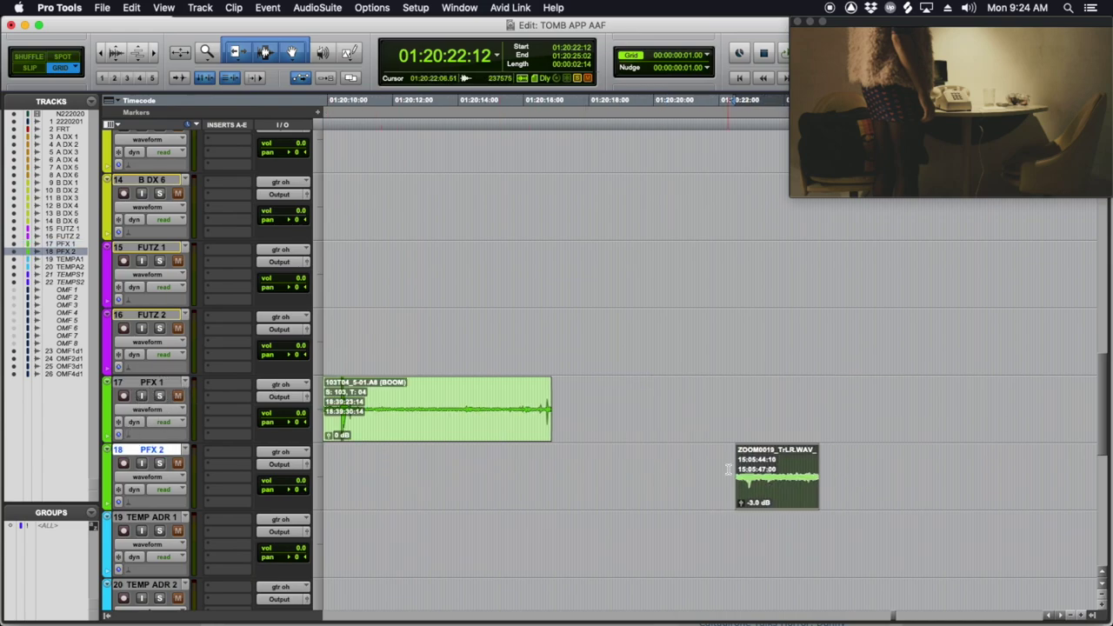
scroll(736, 447, "up", 10)
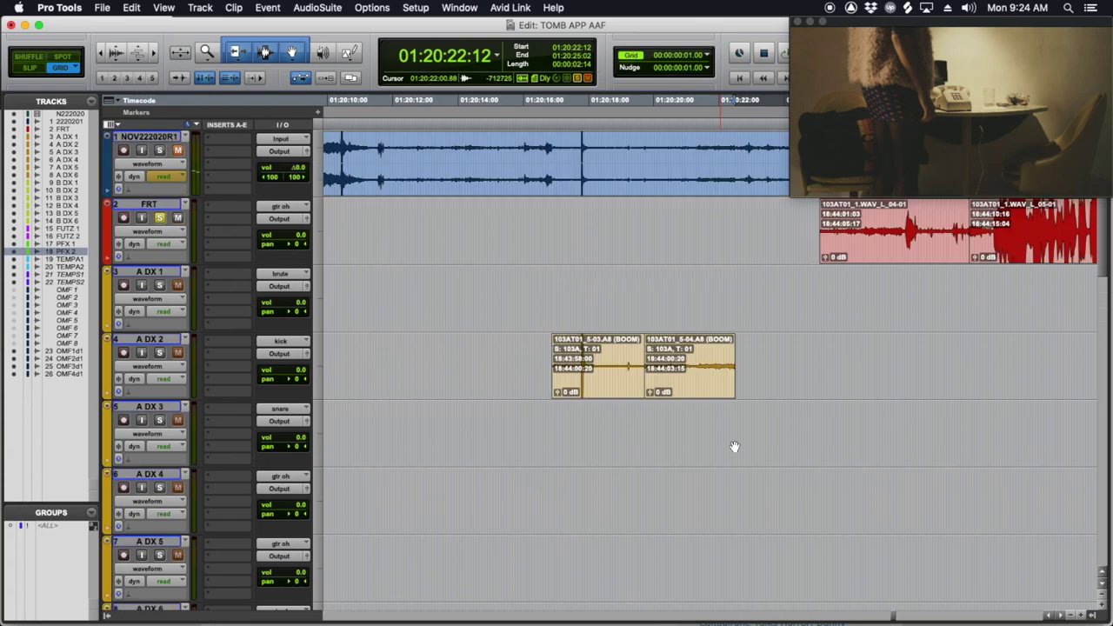
Step: Select the 103AT01_1.WAV_L_04-01 clip on FRT at 01:20:25:02 and play it back
scroll(735, 447, "right", 4)
scroll(722, 418, "right", 4)
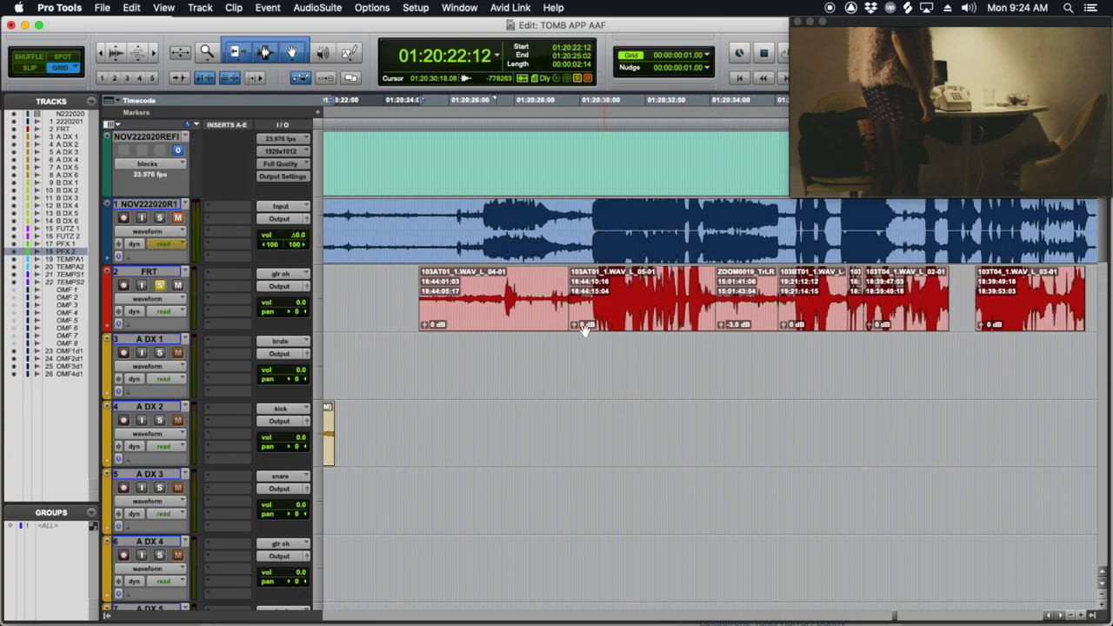
left_click(485, 274)
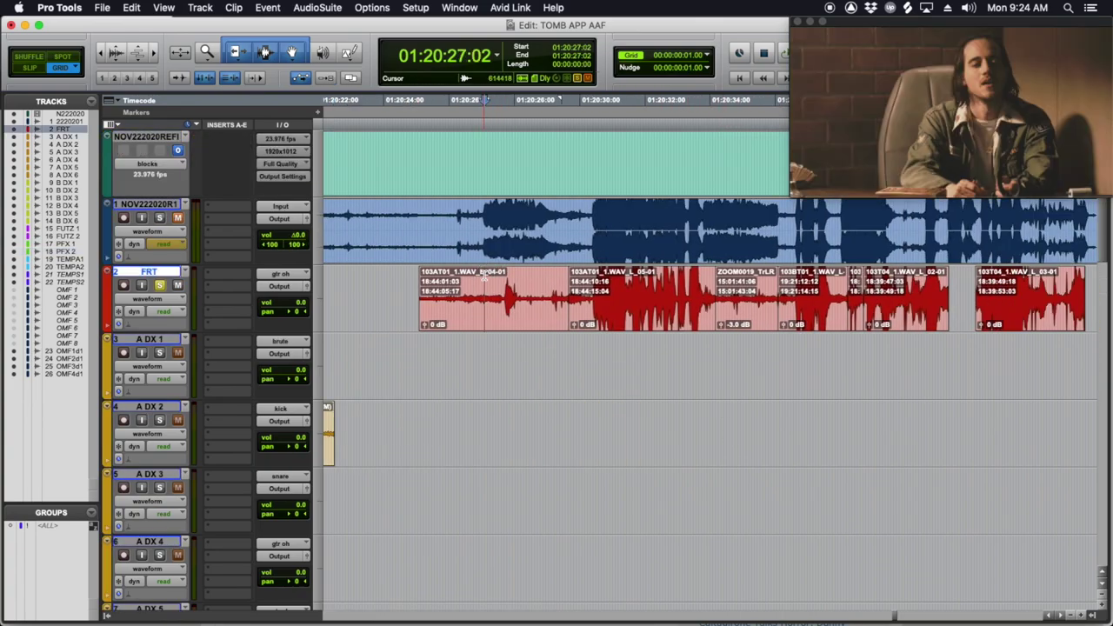
scroll(495, 280, "left", 3)
double_click(589, 293)
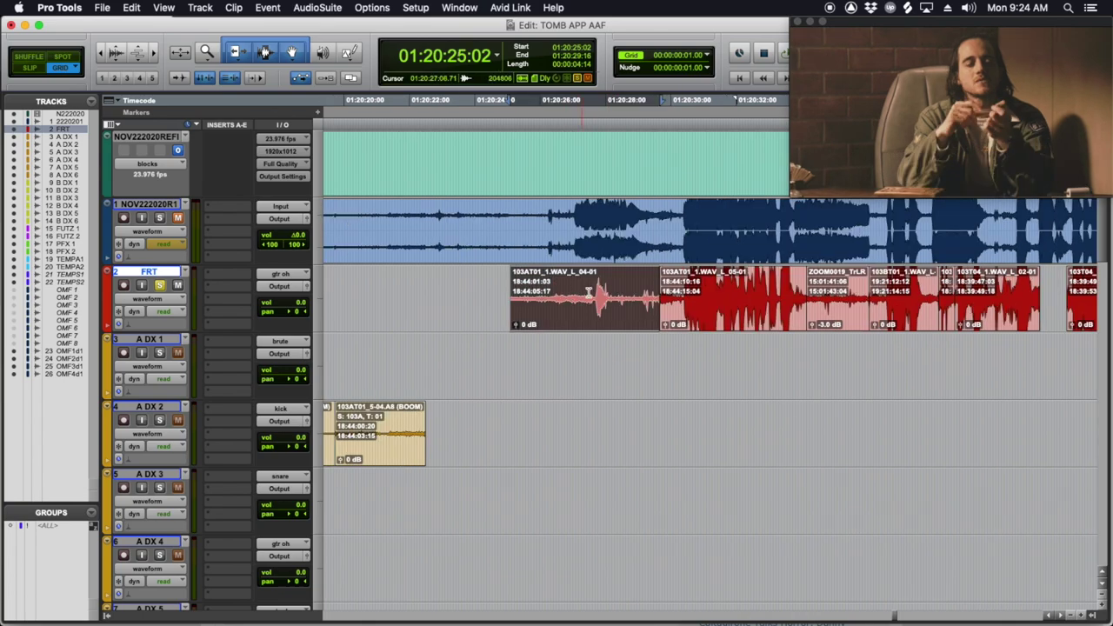
key("space")
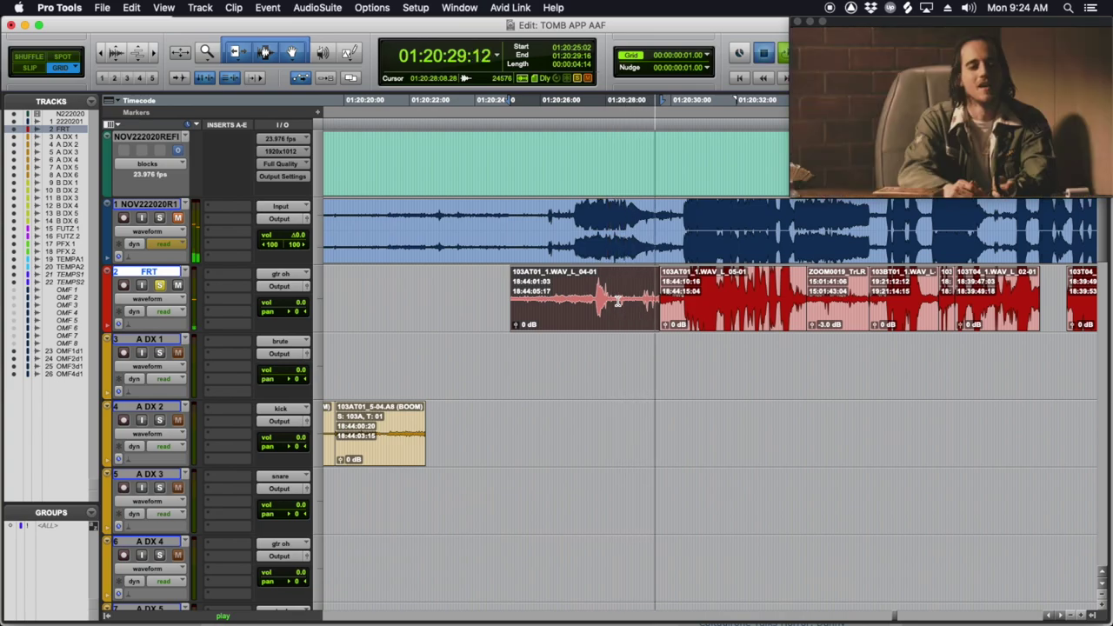
key("space")
Step: Replace the FRT clip at 01:20:25:02 with 103AT01_5.A8 (BOOM), audition it, and copy it to A DX 2 in sync
right_click(600, 317)
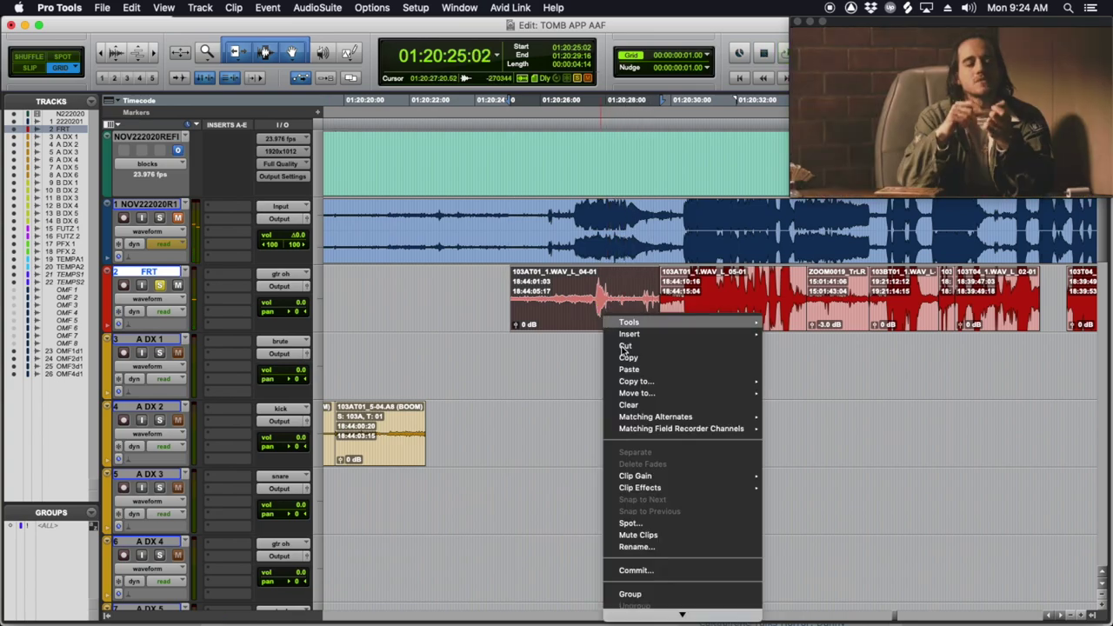
mouse_move(696, 429)
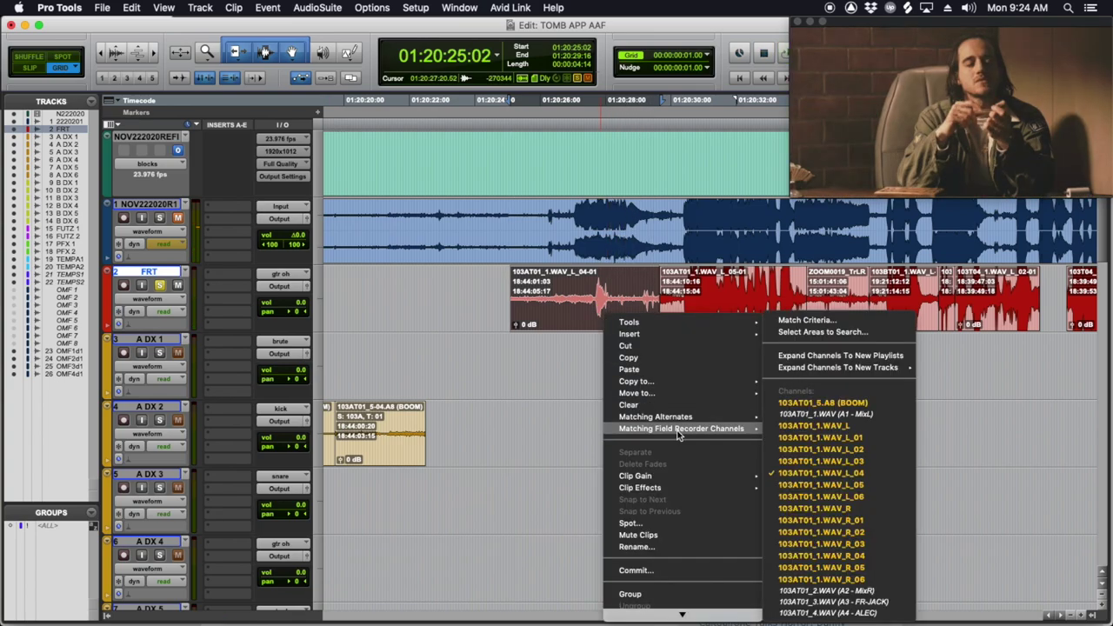
left_click(870, 403)
key("space")
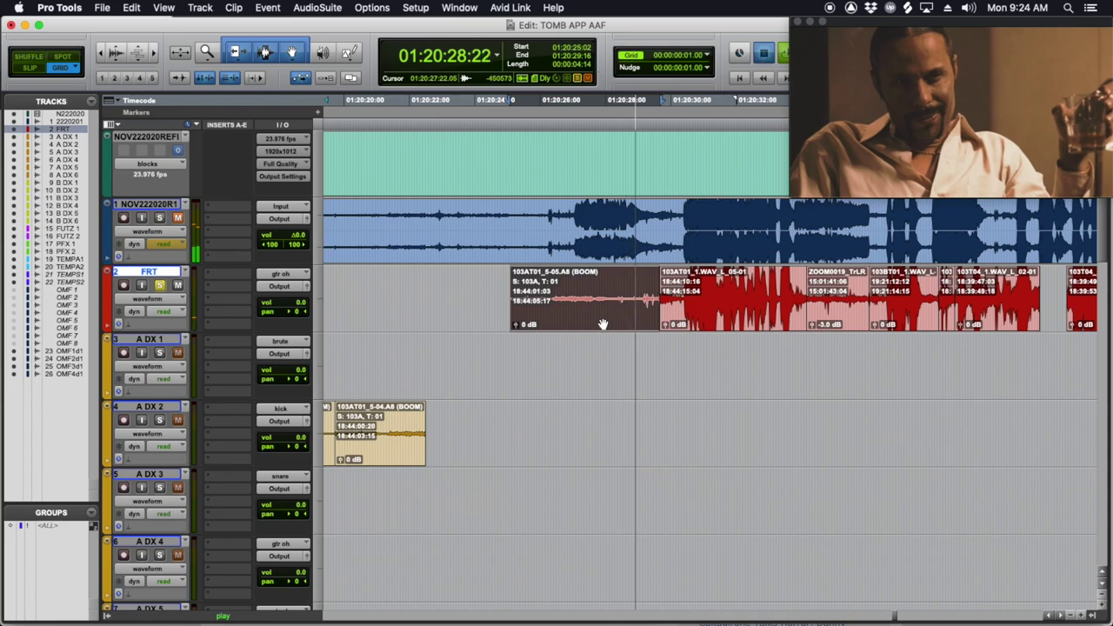
key("space")
left_click_drag(603, 320, 606, 426)
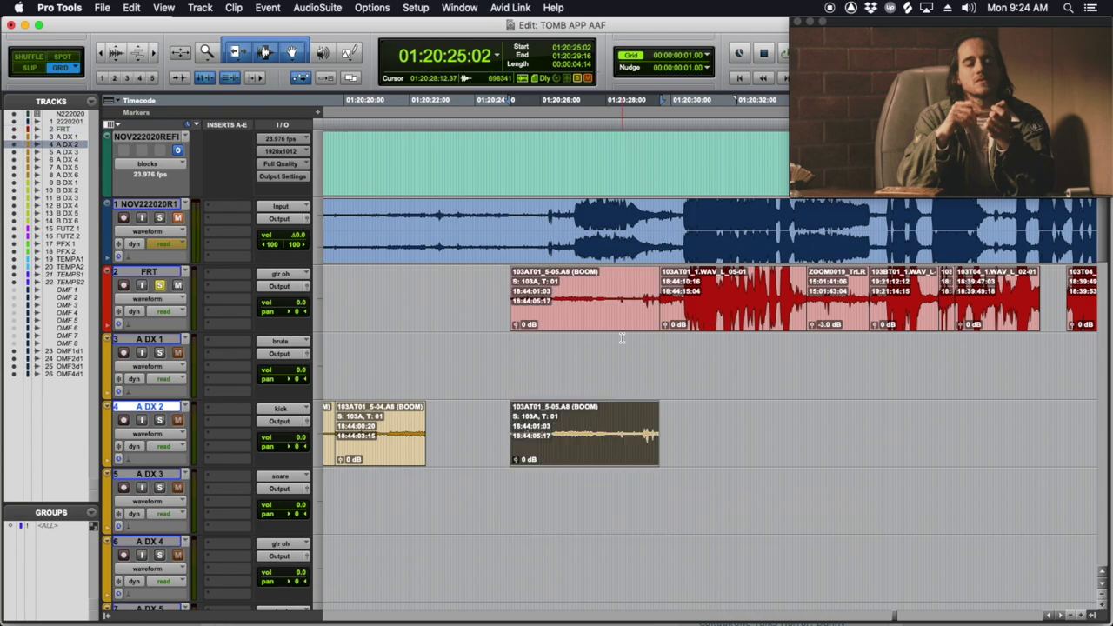
Step: Check the matching field recorder channels for the FRT clip at 01:20:25:02, and place the edit cursor at 01:20:27:13
left_click(608, 323)
right_click(608, 324)
mouse_move(679, 435)
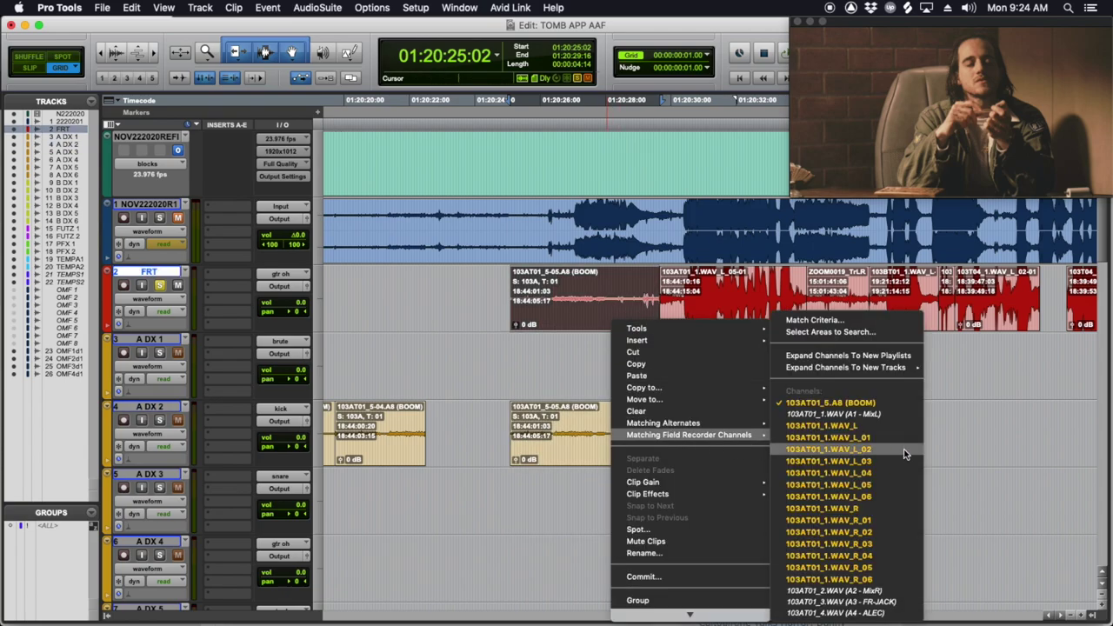
left_click(583, 281)
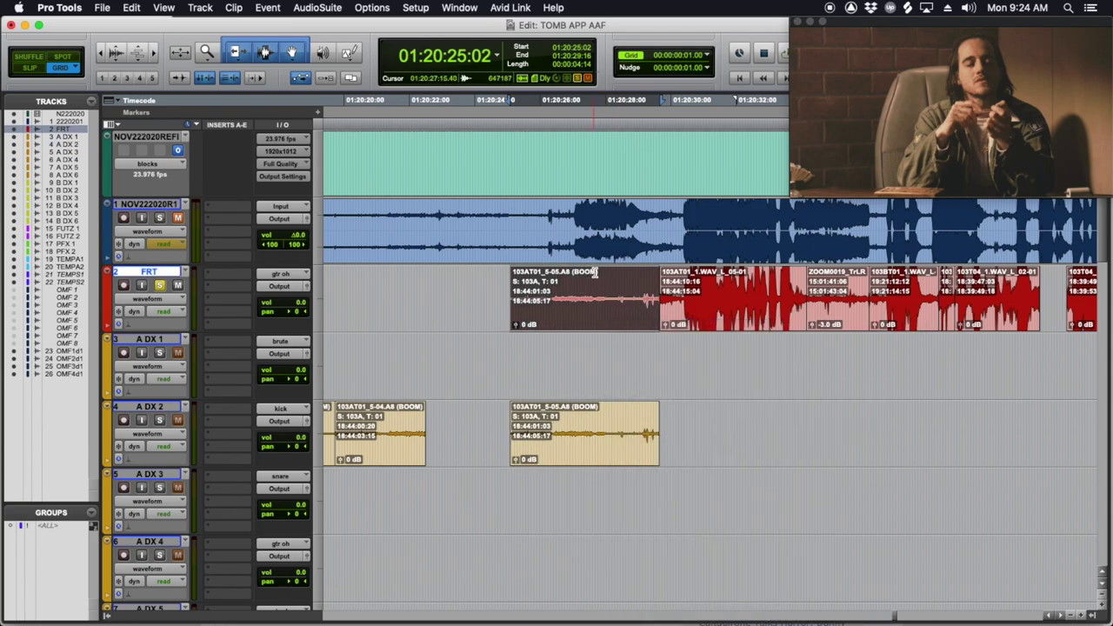
mouse_move(595, 277)
left_mouse_down()
mouse_move(605, 276)
mouse_move(591, 277)
left_mouse_up()
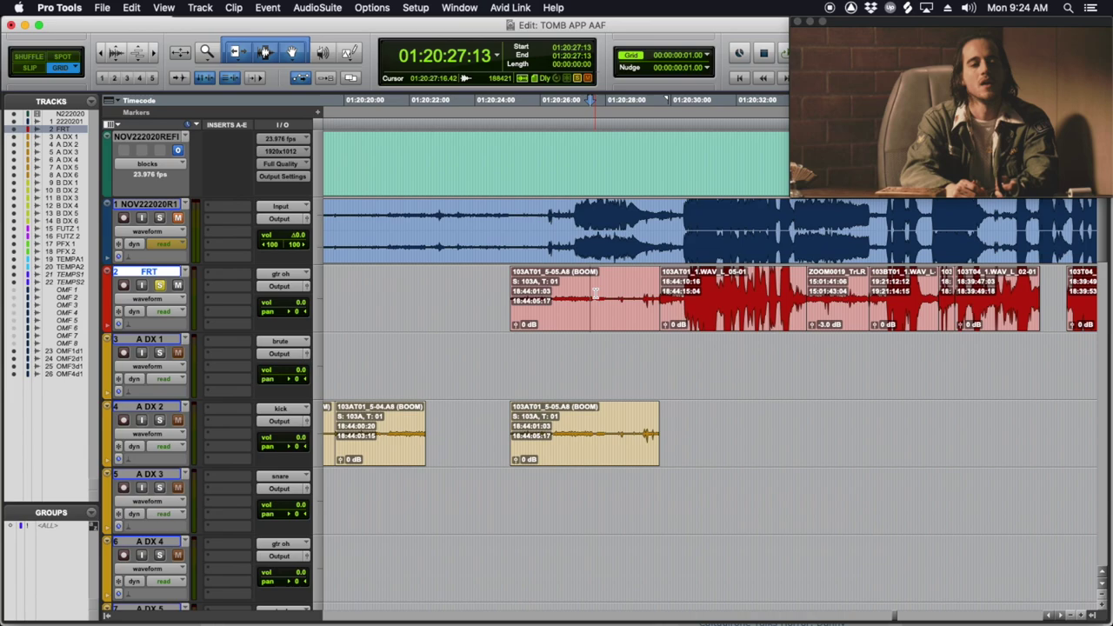
Step: Switch the 103AT01_5-05.A8 (BOOM) clip on track FRT to matching field recorder channel A3 (FR-JACK) and audition it
right_click(611, 323)
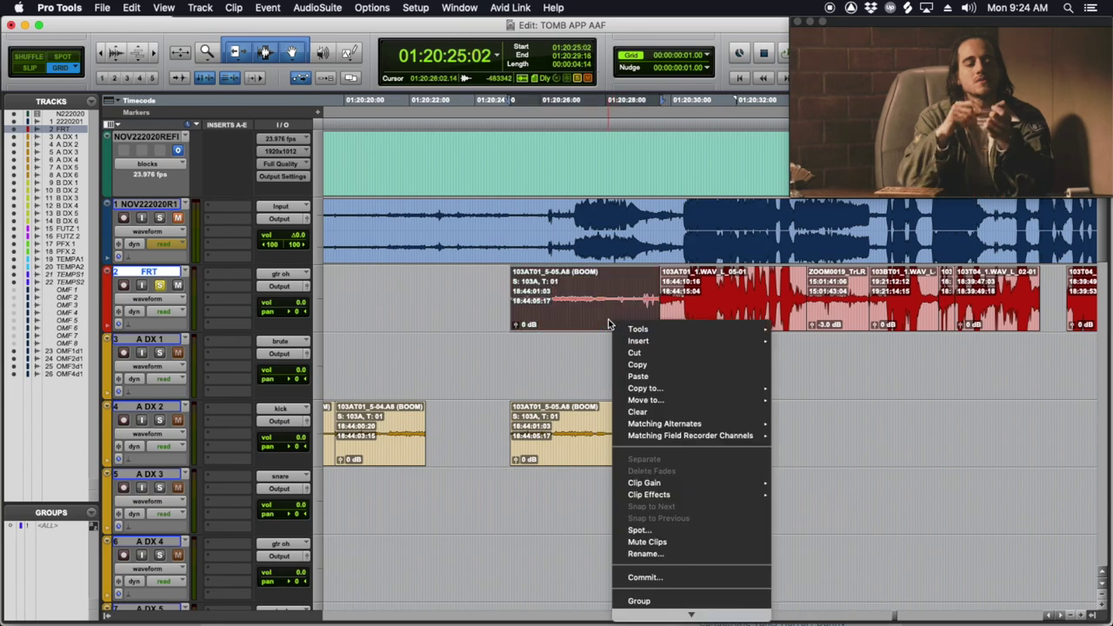
mouse_move(675, 441)
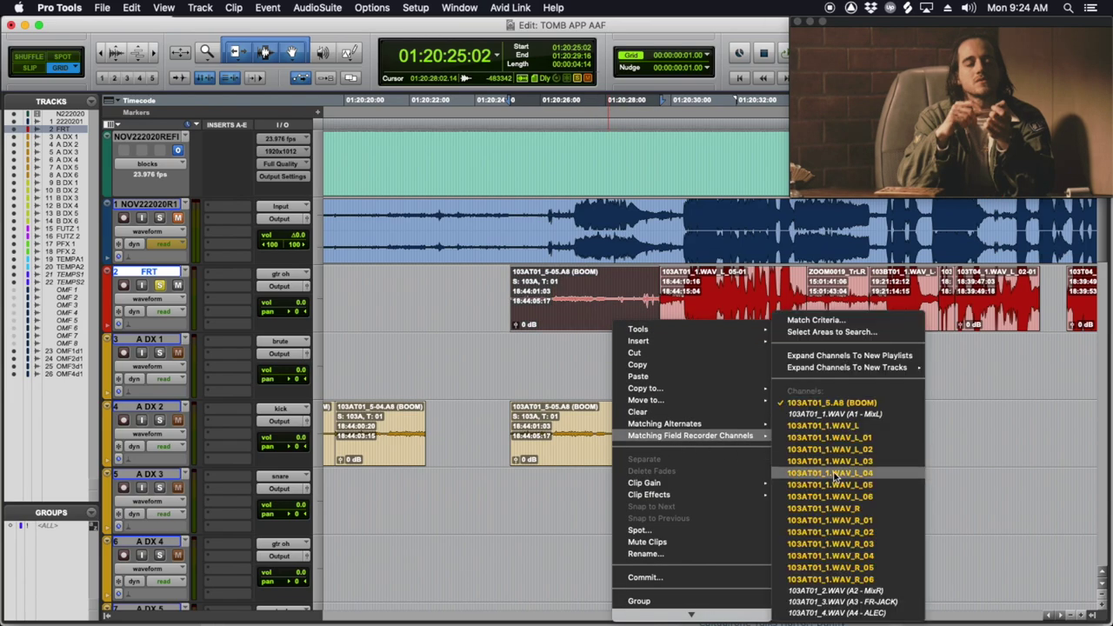
left_click(887, 603)
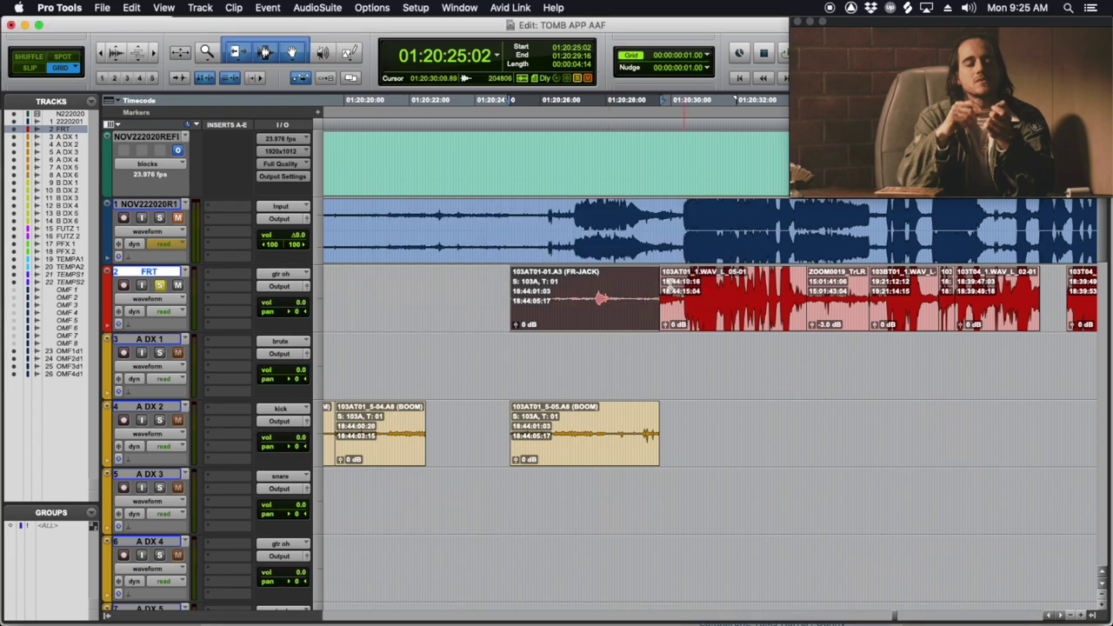
left_click(576, 279)
key("space")
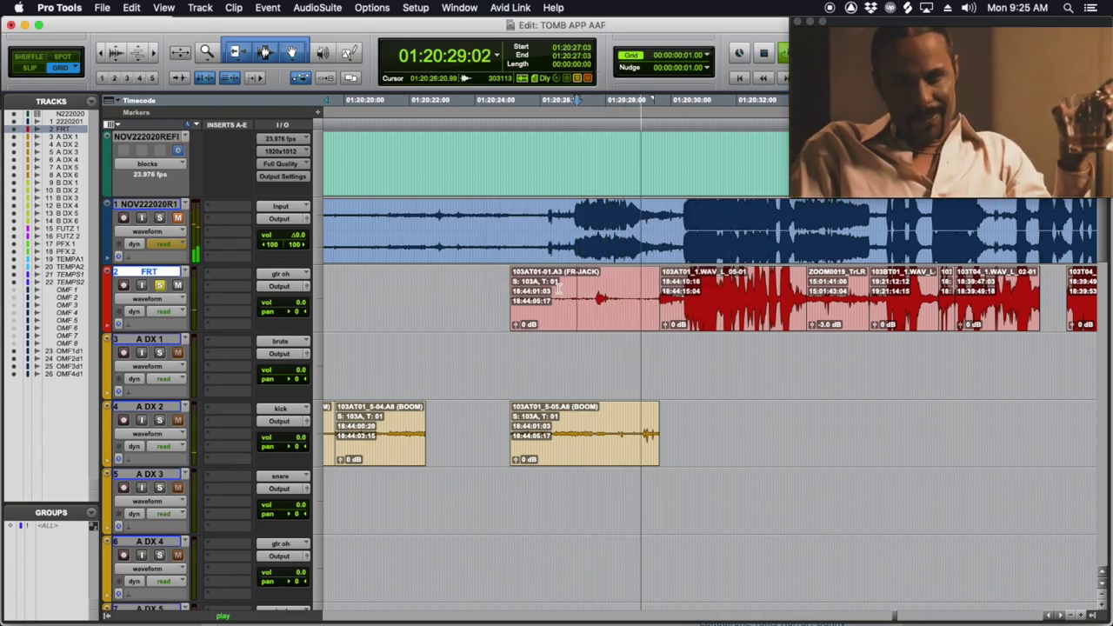
key("space")
key("space")
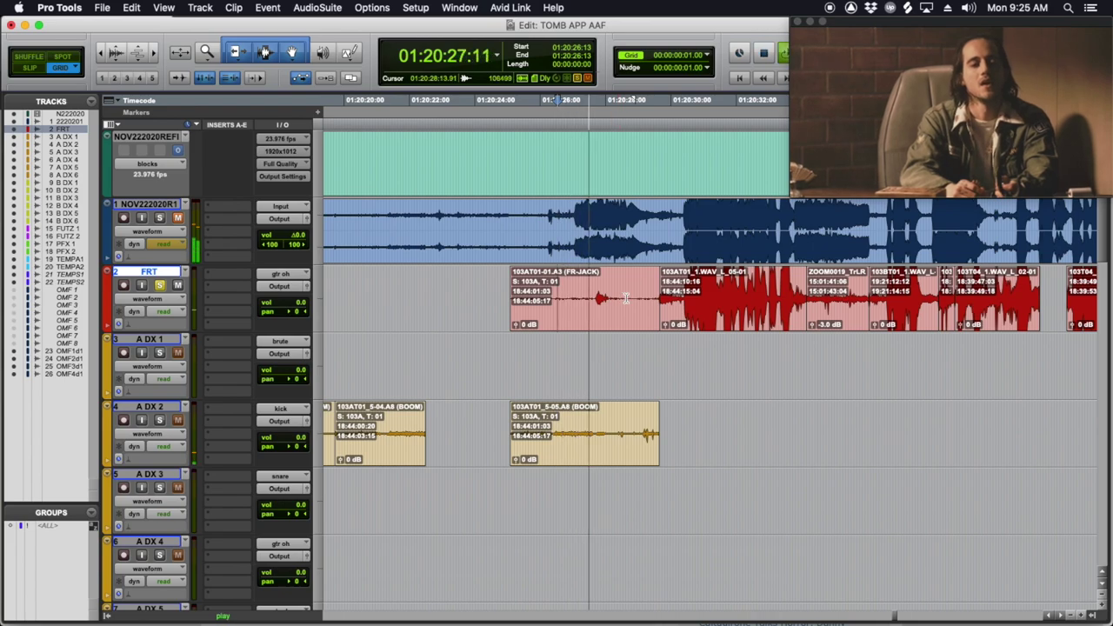
scroll(630, 278, "down", 3)
scroll(633, 272, "up", 3)
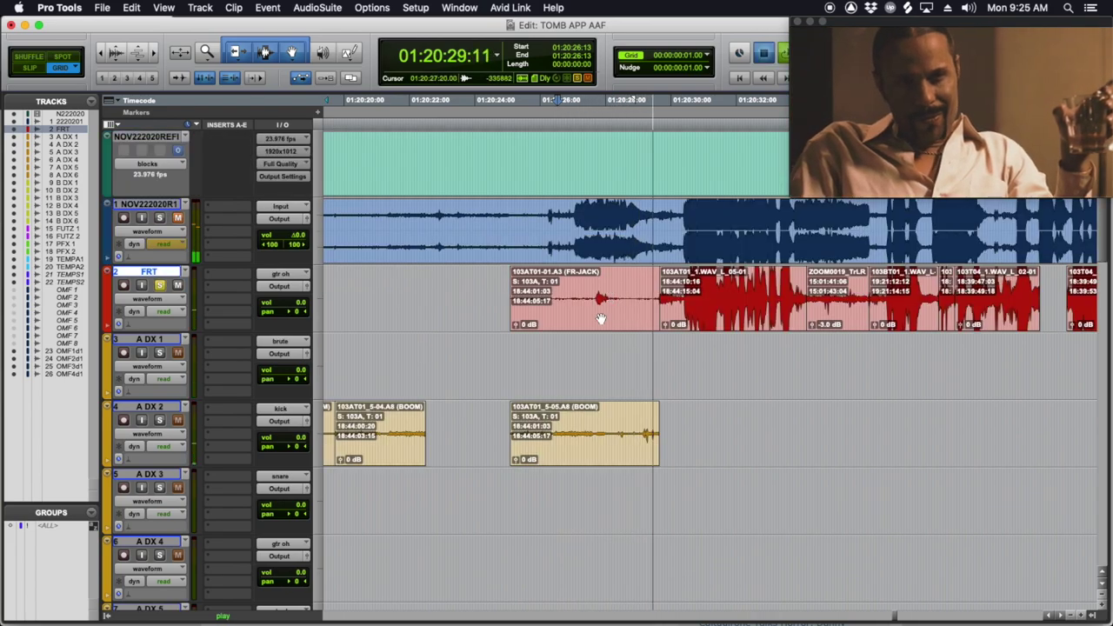
Step: Move the 103AT01-01.A3 (FR-JACK) clip from FRT to track A DX 5, keeping its timeline position
left_click(601, 319)
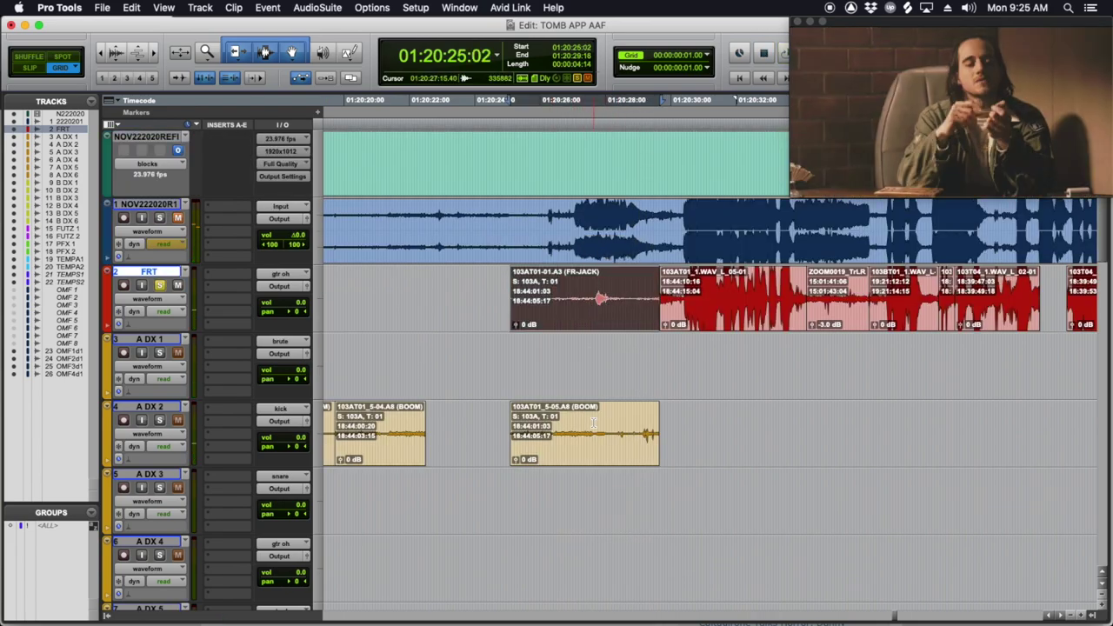
scroll(601, 292, "down", 3)
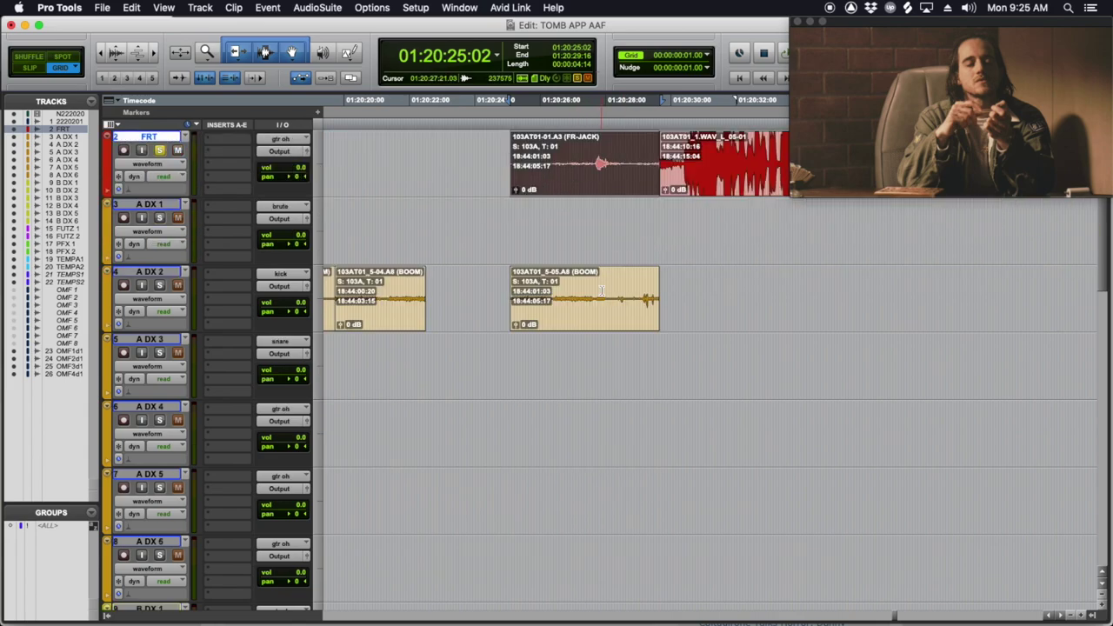
left_click_drag(609, 188, 579, 475)
scroll(579, 475, "down", 3)
scroll(584, 478, "up", 2)
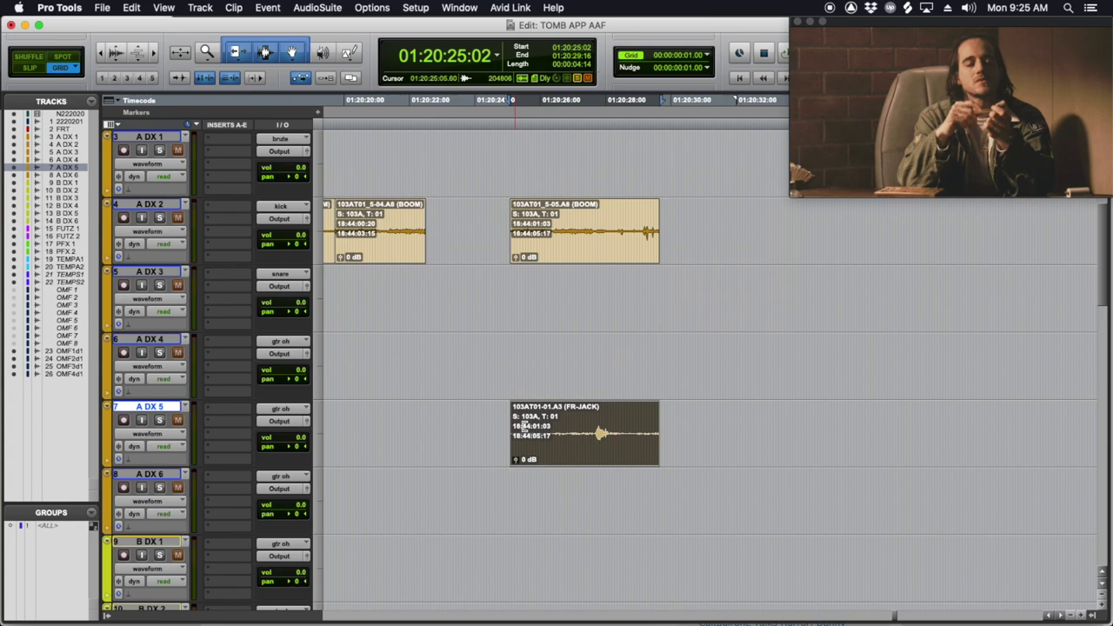
left_click_drag(572, 423, 563, 421)
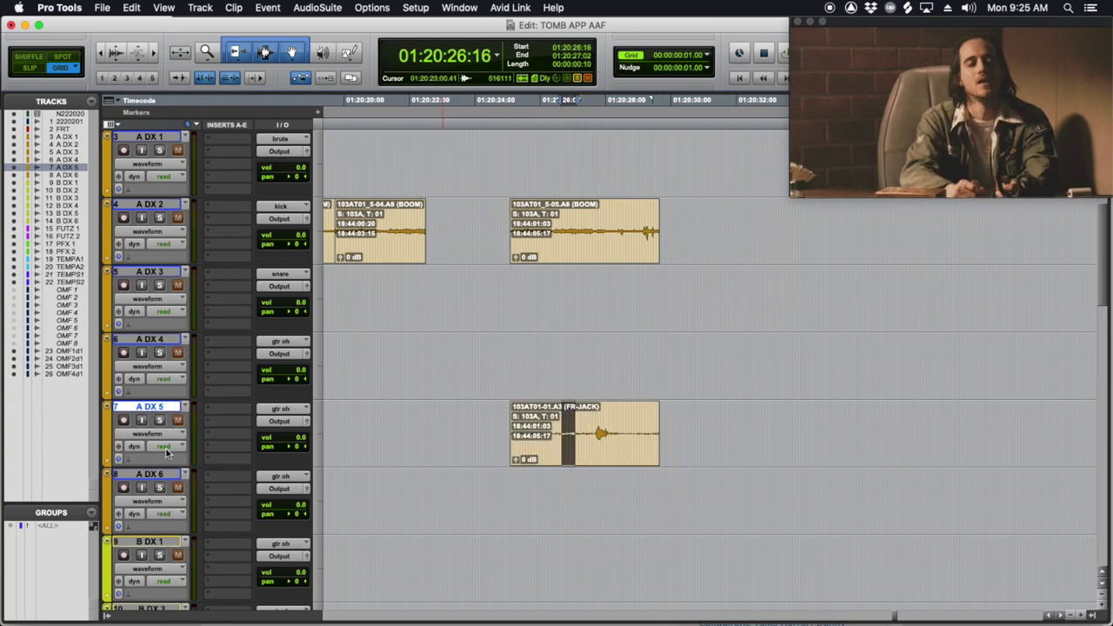
scroll(613, 464, "up", 1)
scroll(602, 492, "down", 2)
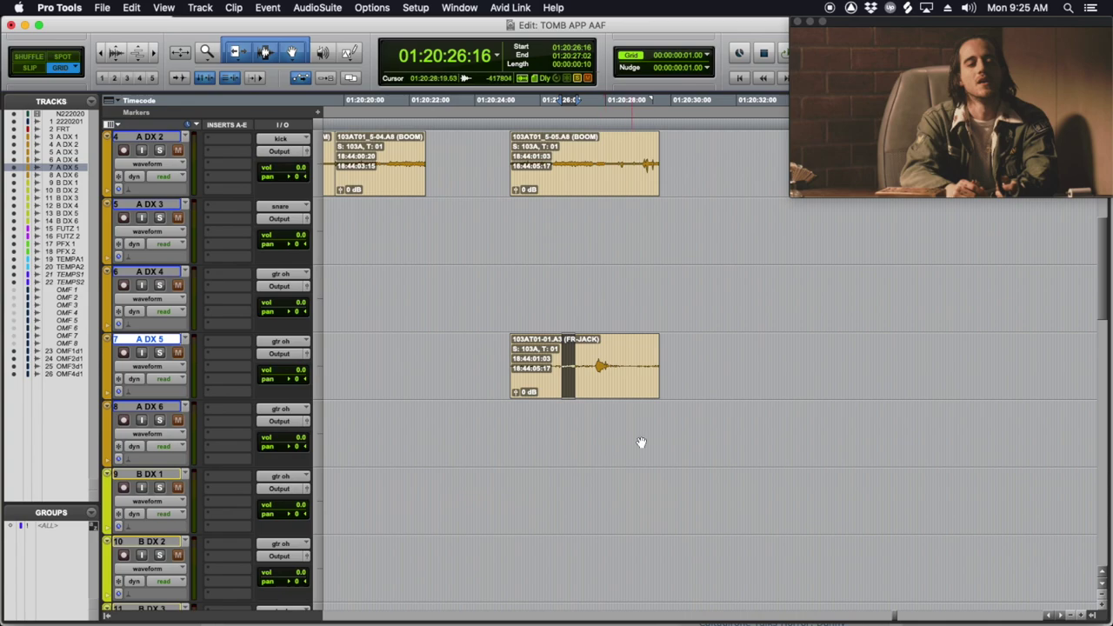
scroll(641, 210, "up", 2)
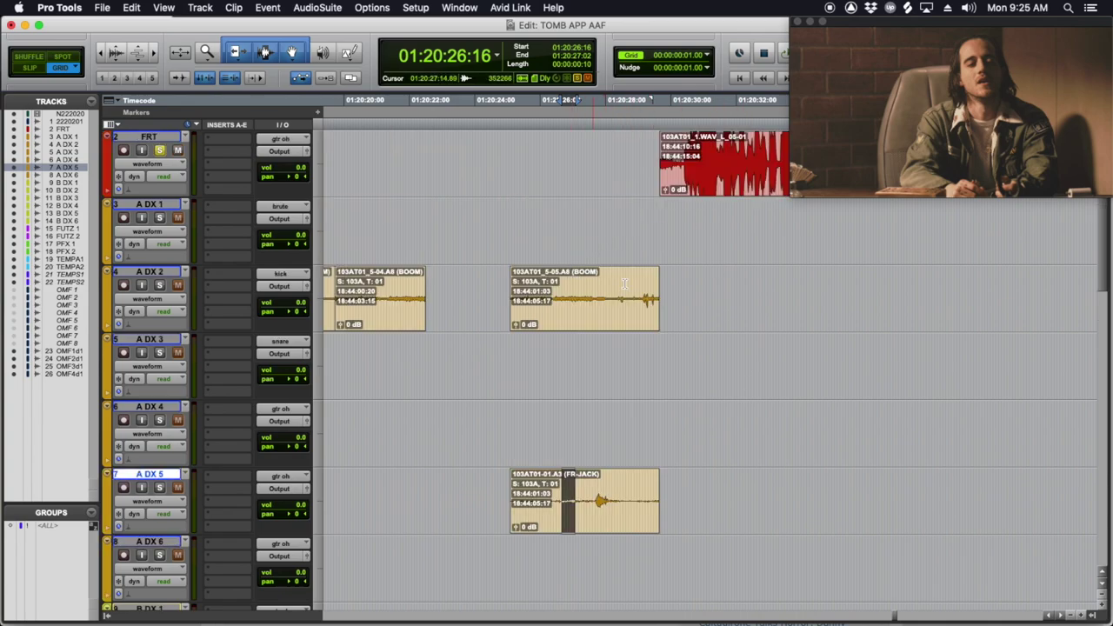
scroll(593, 550, "down", 2)
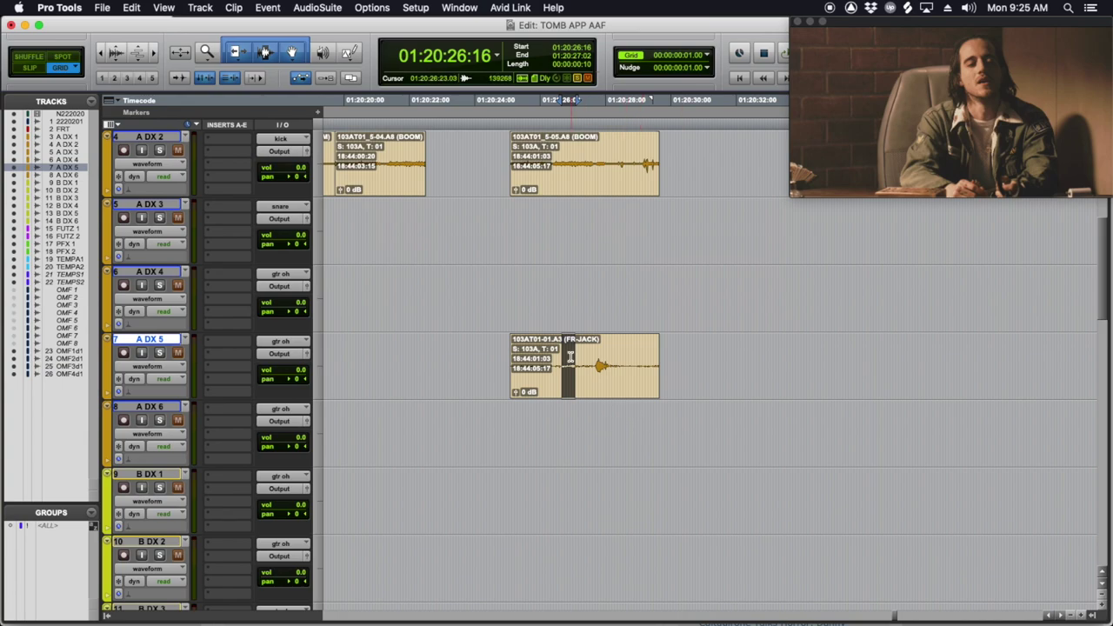
Step: Audition the 103AT01_1.WAV_L_05-01 clip on track FRT, starting playback near its beginning
scroll(570, 357, "up", 4)
scroll(664, 407, "right", 3)
left_click(481, 277)
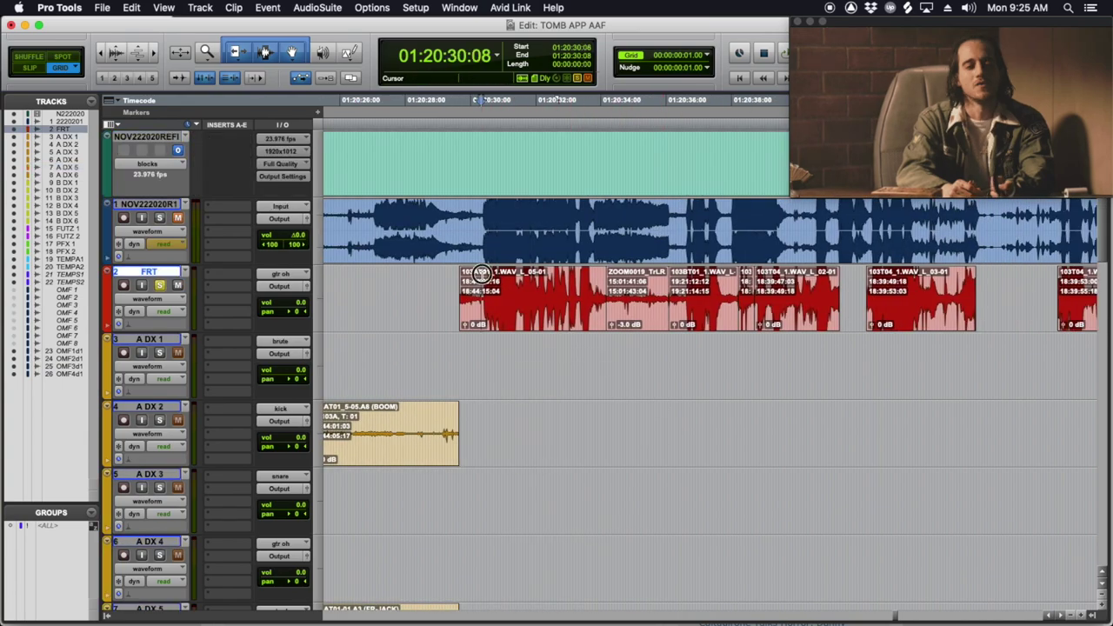
key("space")
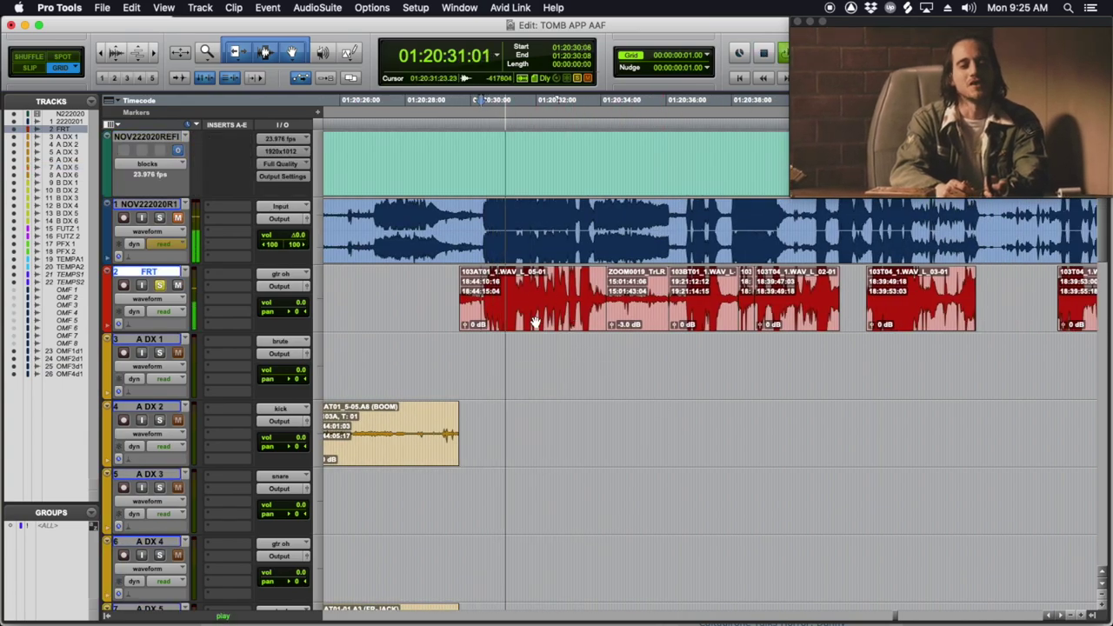
Step: Switch the 103AT01_1.WAV_L_05-01 clip to field recorder channel 103AT01_5.A8 (BOOM) and move it to track A DX 2 at the same time
right_click(533, 320)
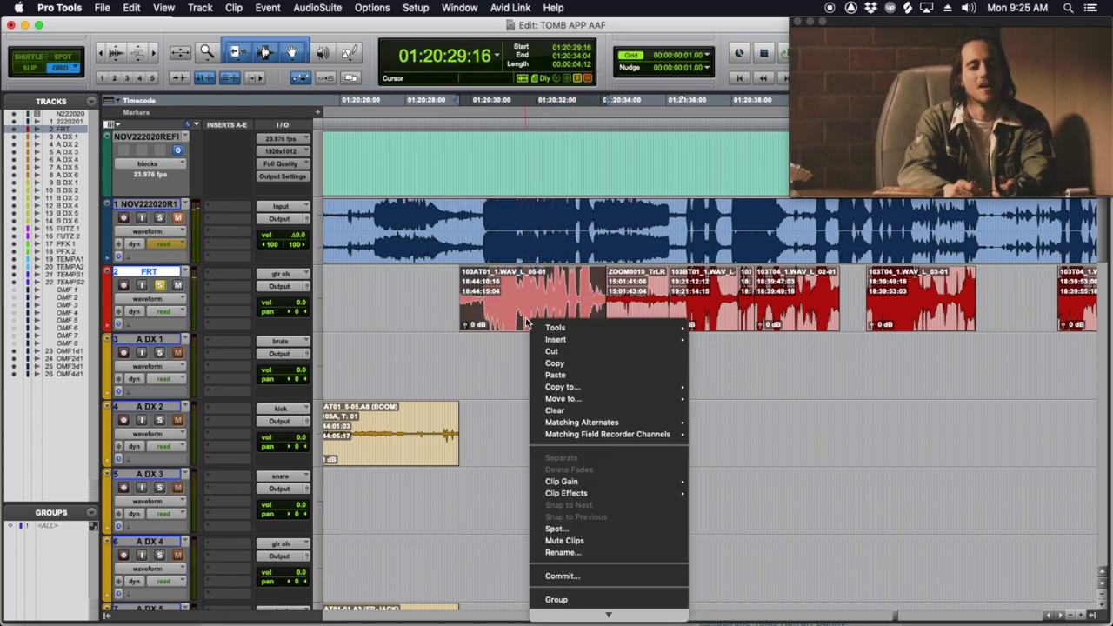
mouse_move(585, 434)
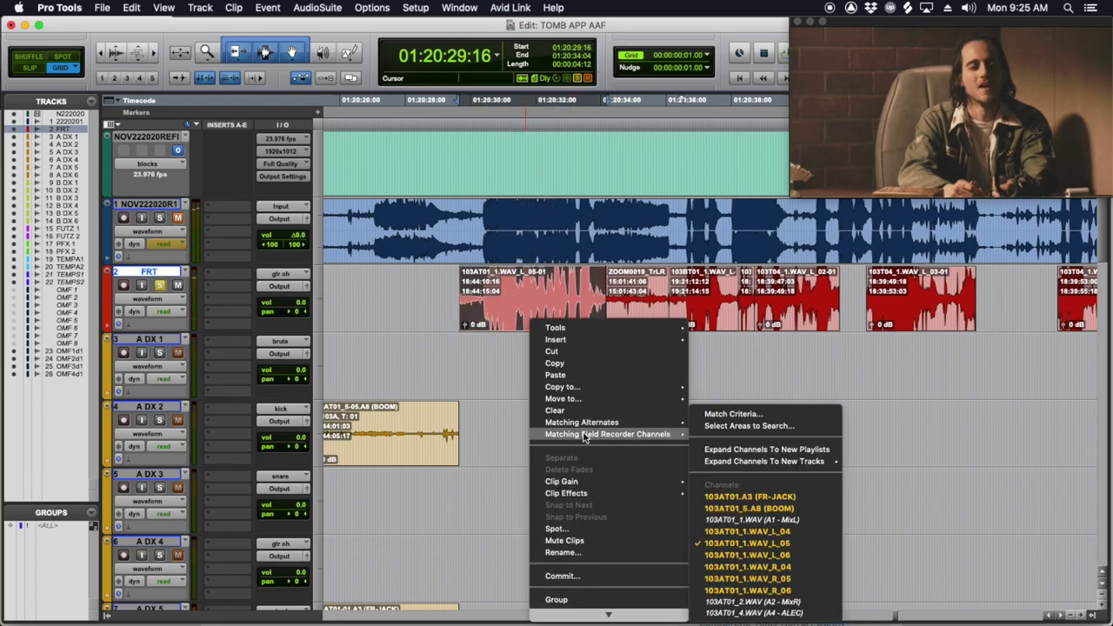
left_click(748, 508)
left_click(477, 275)
key("space")
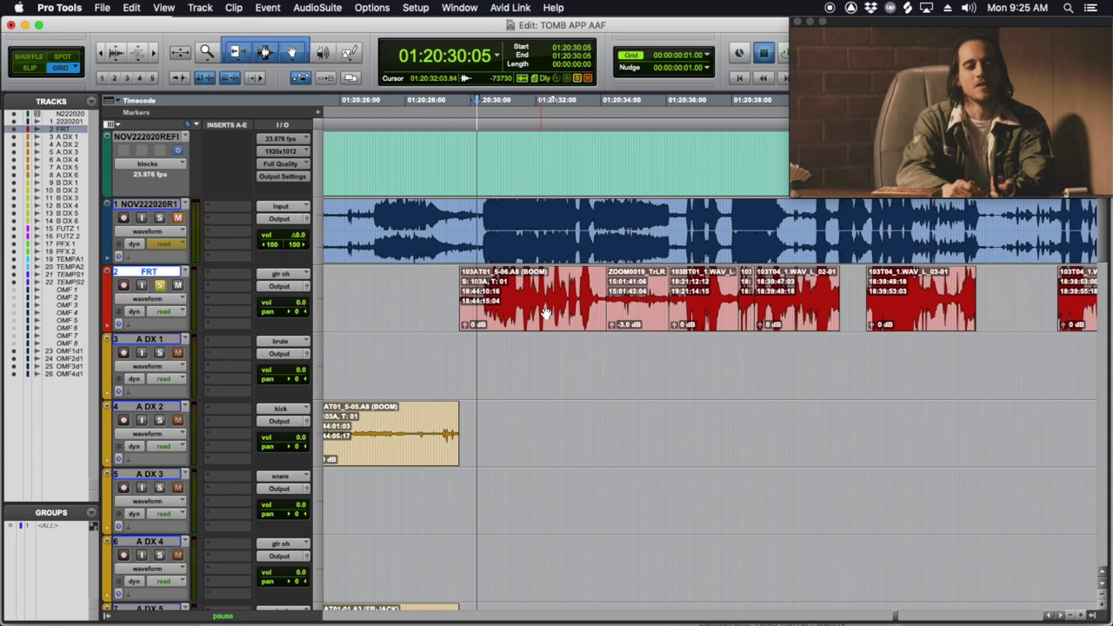
left_click_drag(653, 329, 638, 448)
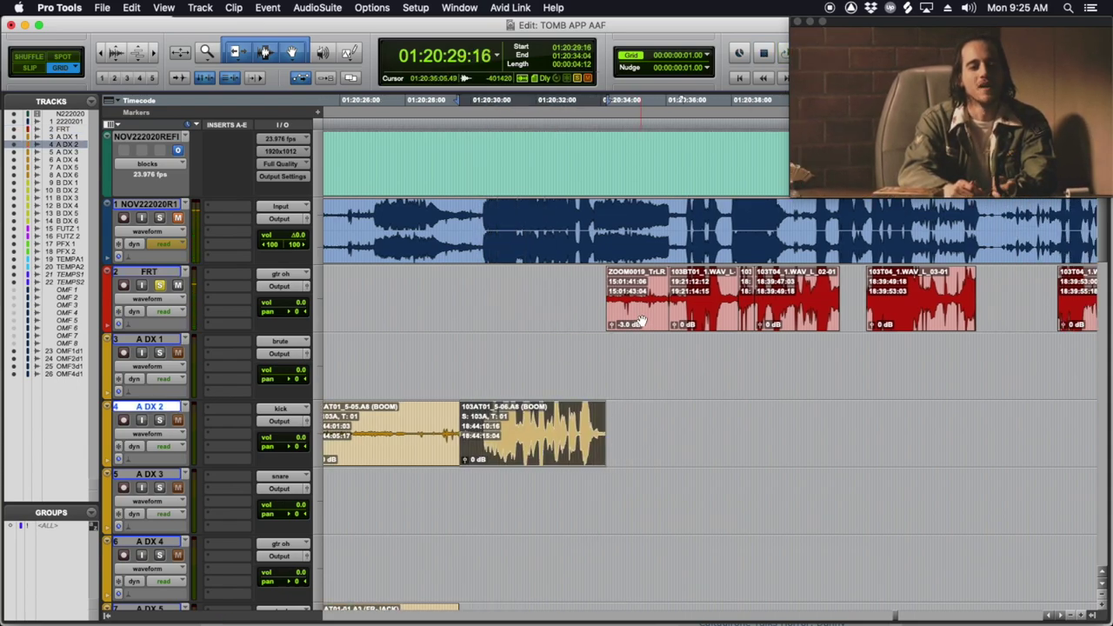
Step: Move the ZOOM0019 clip from FRT to track PFX 2, keeping its timeline position
left_click(640, 321)
left_click_drag(637, 321, 675, 342)
scroll(674, 342, "left", 3)
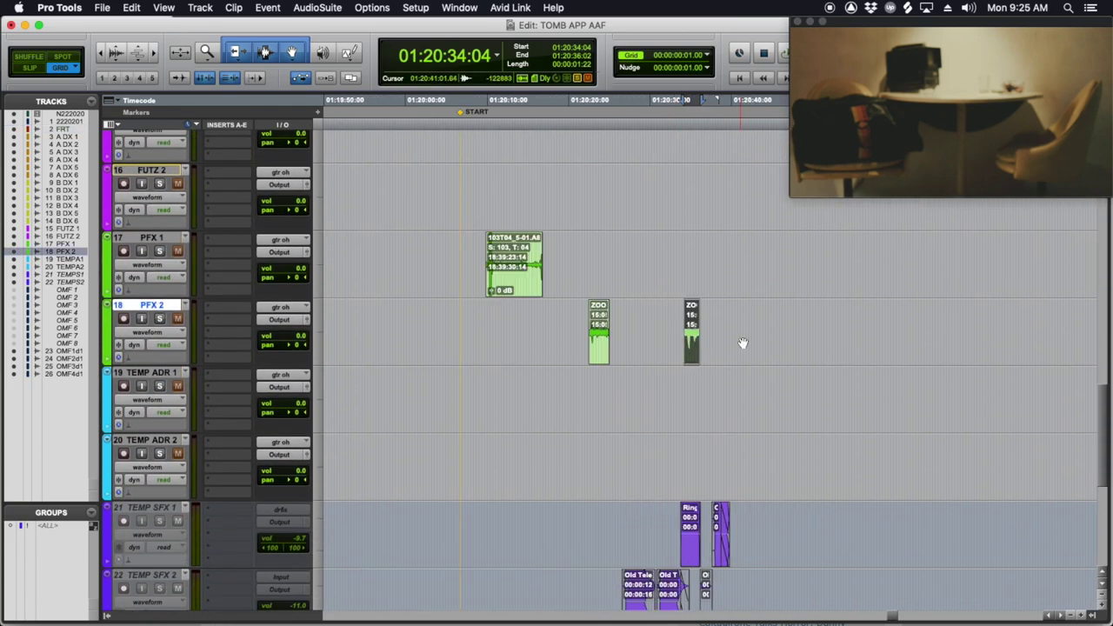
Step: Audition the 103BT01_1.WAV_L-01 clip on track FRT, starting playback near its beginning
scroll(808, 367, "up", 3)
scroll(809, 369, "up", 15)
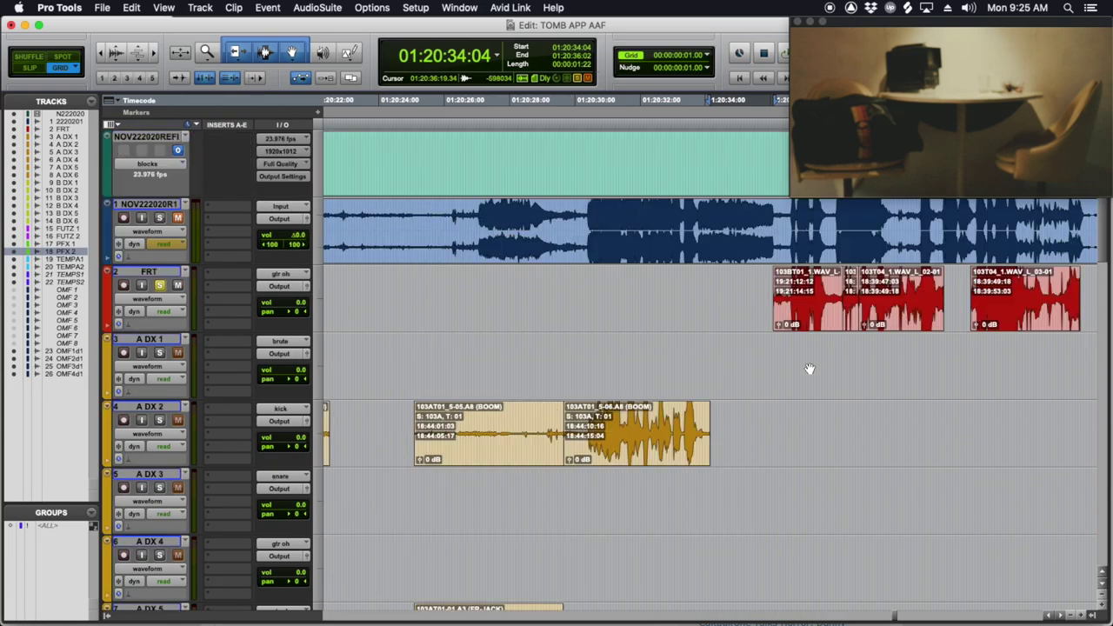
scroll(809, 365, "right", 2)
left_click(698, 279)
key("super+bracketright")
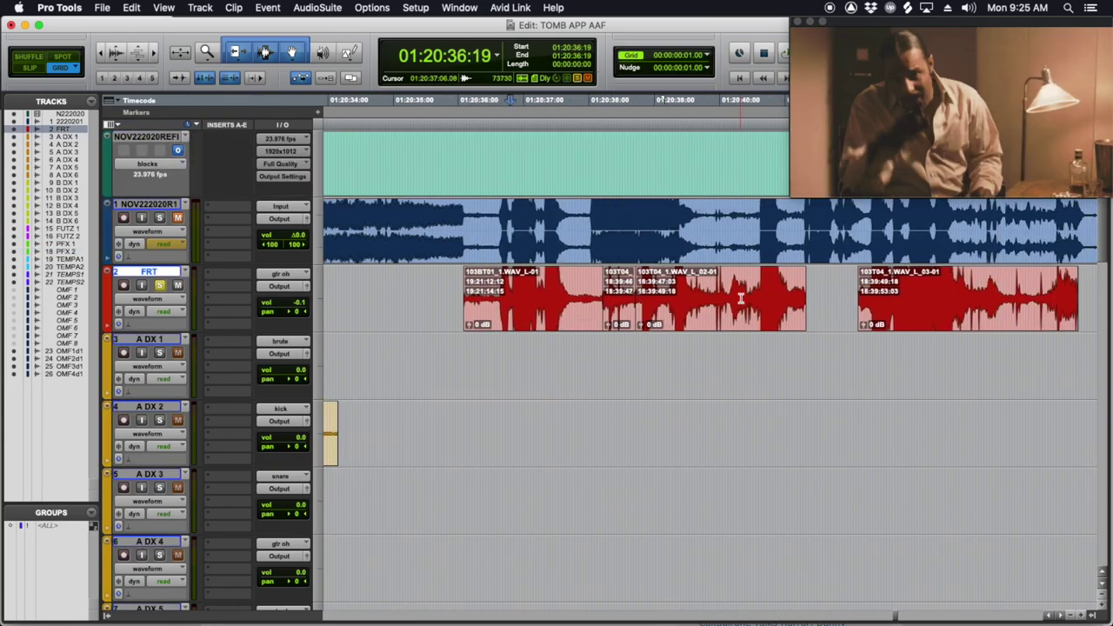
left_click(489, 280)
key("space")
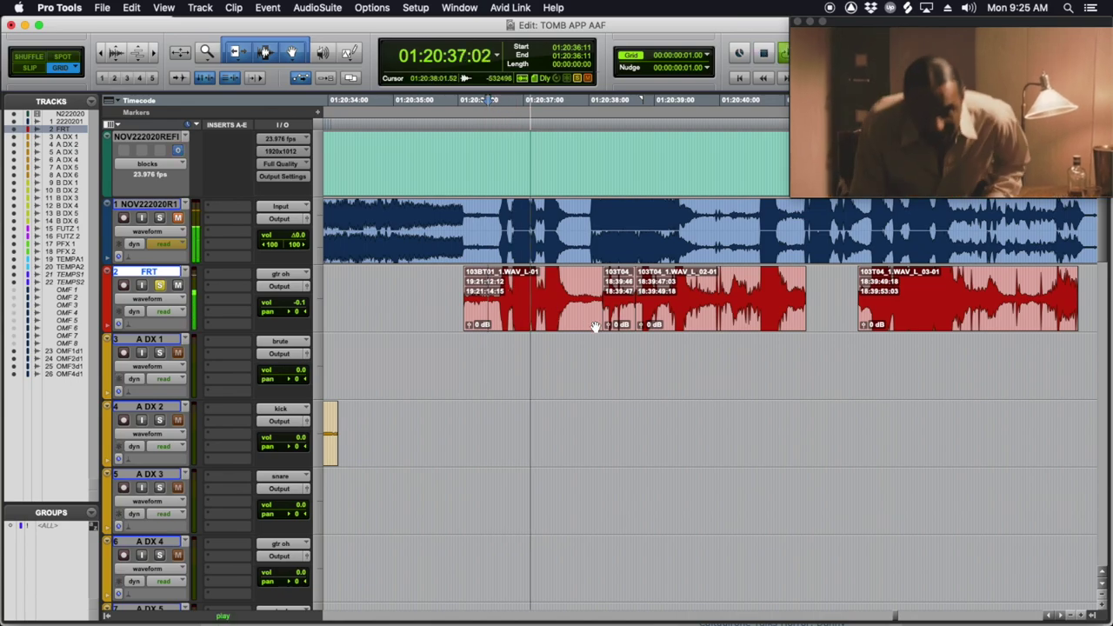
key("space")
left_click(495, 292)
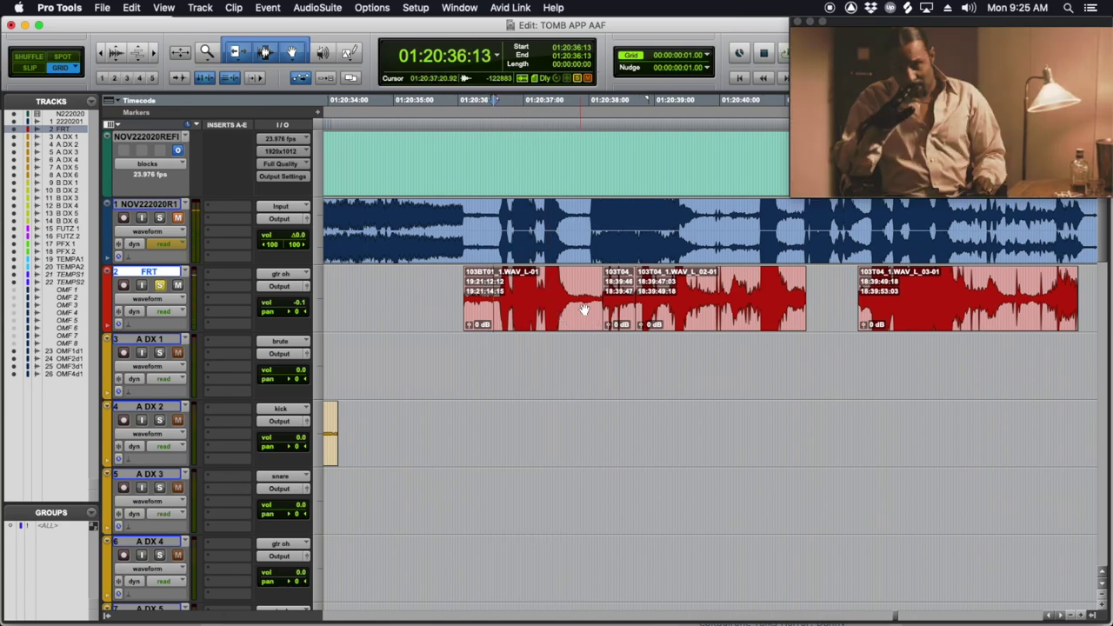
Step: Switch the 103BT01_1.WAV_L-01 clip on FRT to field recorder channel A8 (BOOM) and audition the result
key("super+bracketleft")
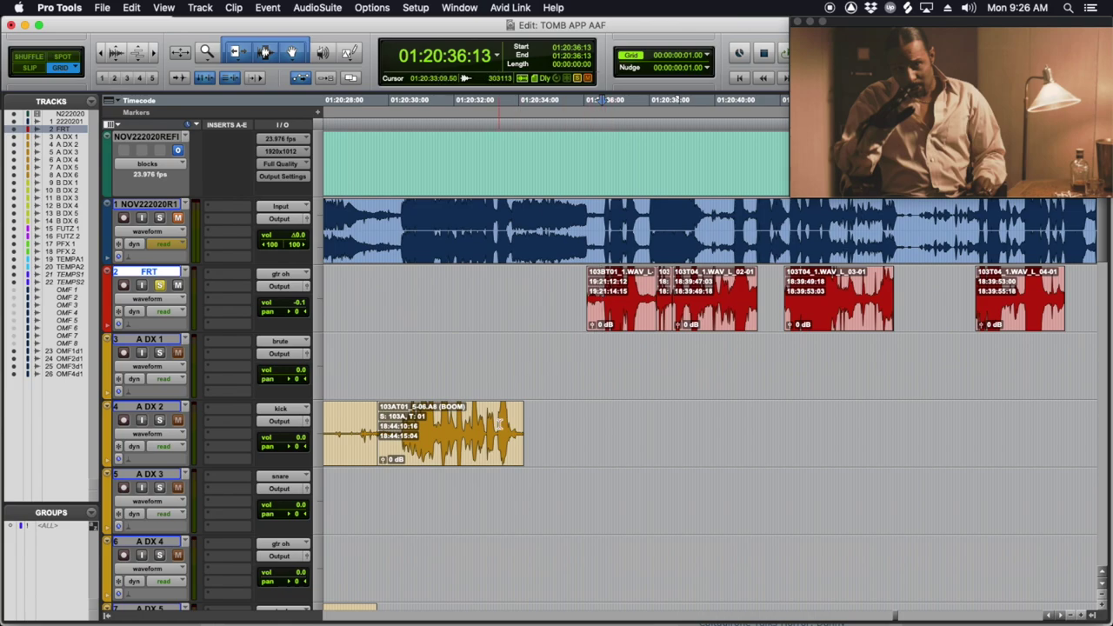
left_click(626, 324)
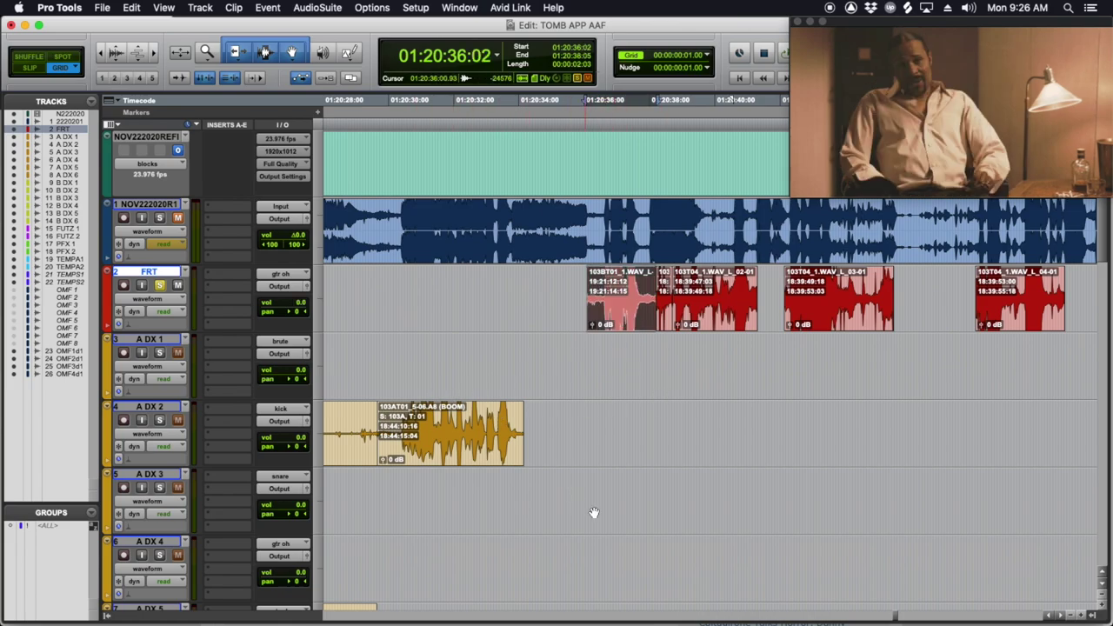
right_click(627, 312)
mouse_move(680, 426)
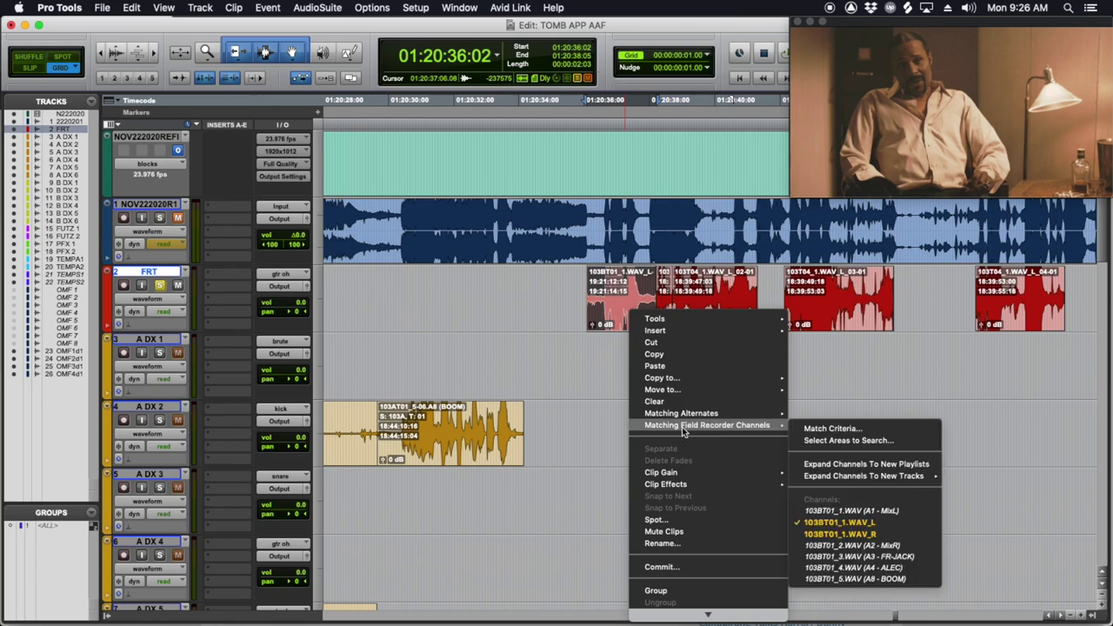
left_click(861, 578)
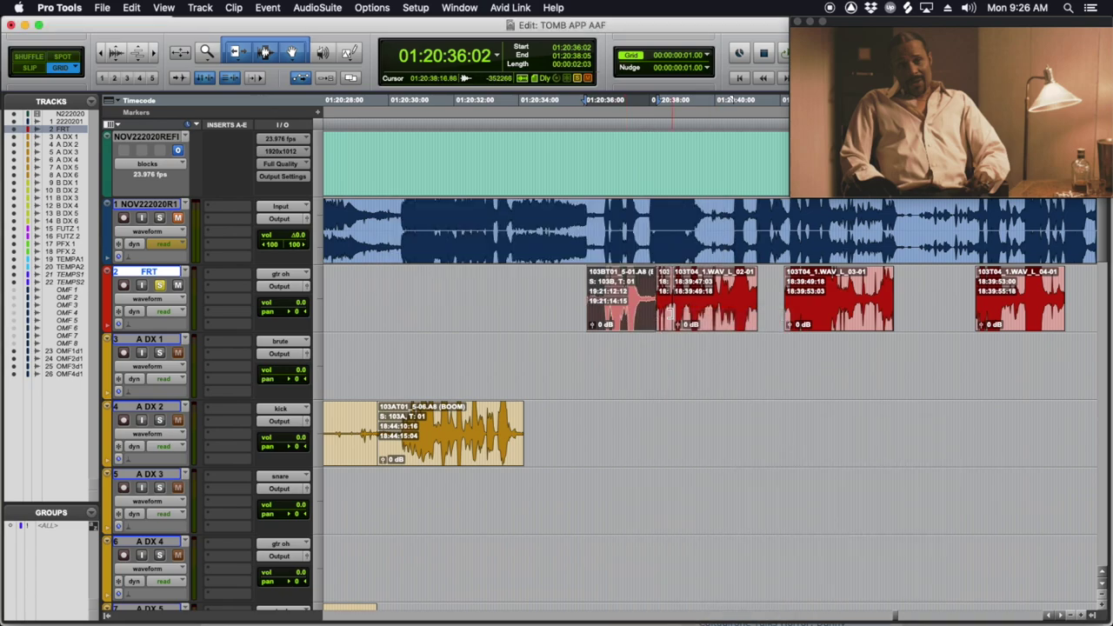
key("space")
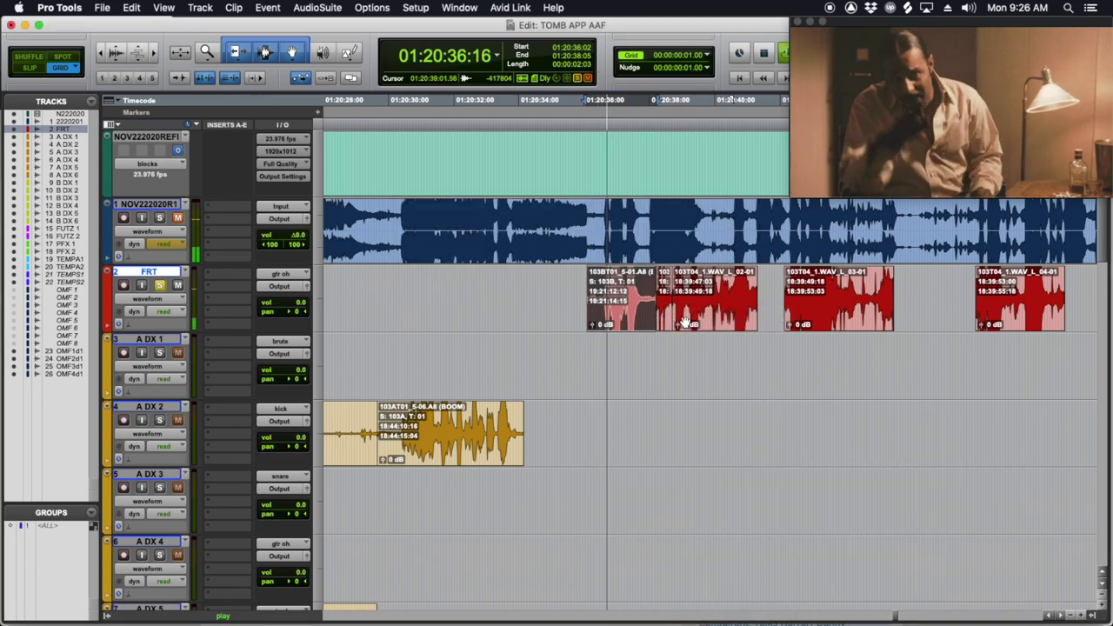
key("space")
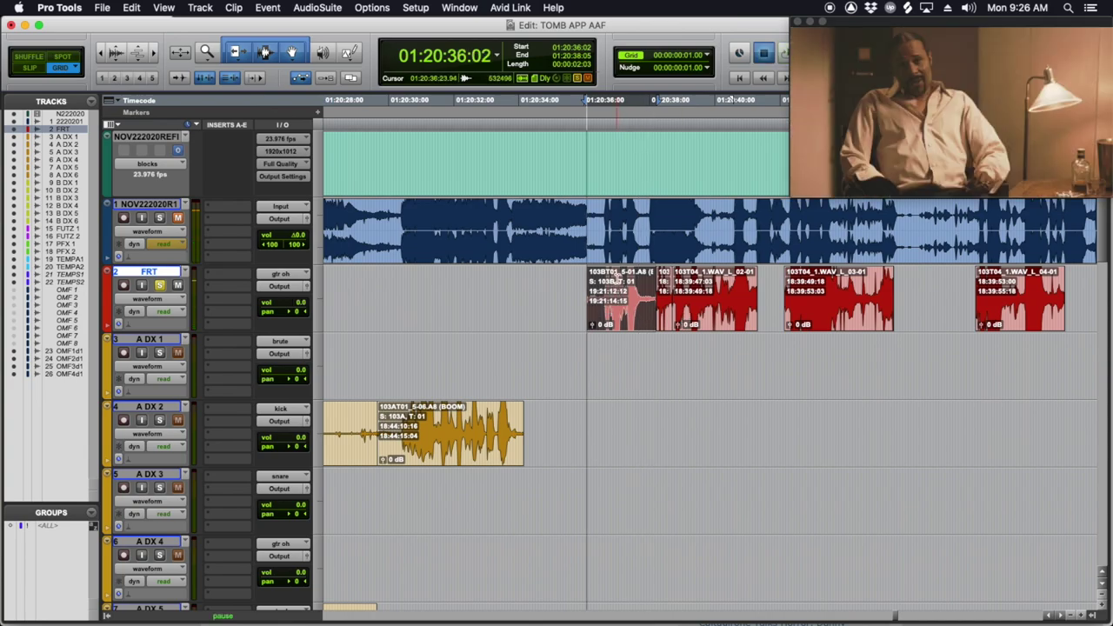
key("space")
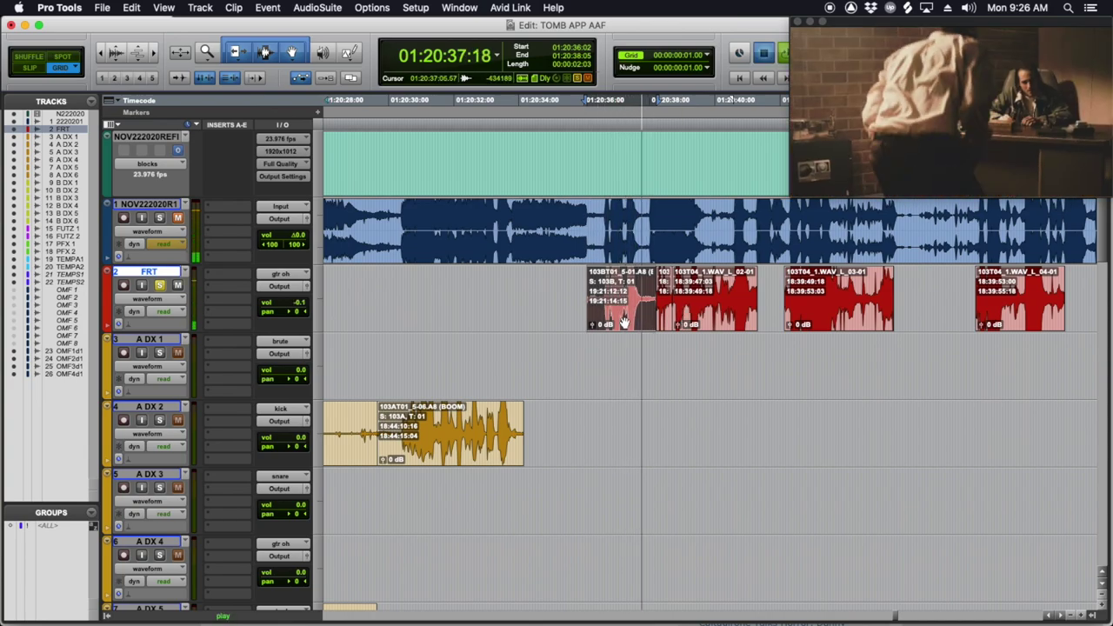
key("space")
Step: Copy the 103BT01 boom clip from FRT to track A DX 3 at the same timeline position, keeping the original on FRT
mouse_move(634, 309)
left_mouse_down()
mouse_move(623, 527)
mouse_move(635, 298)
left_mouse_up()
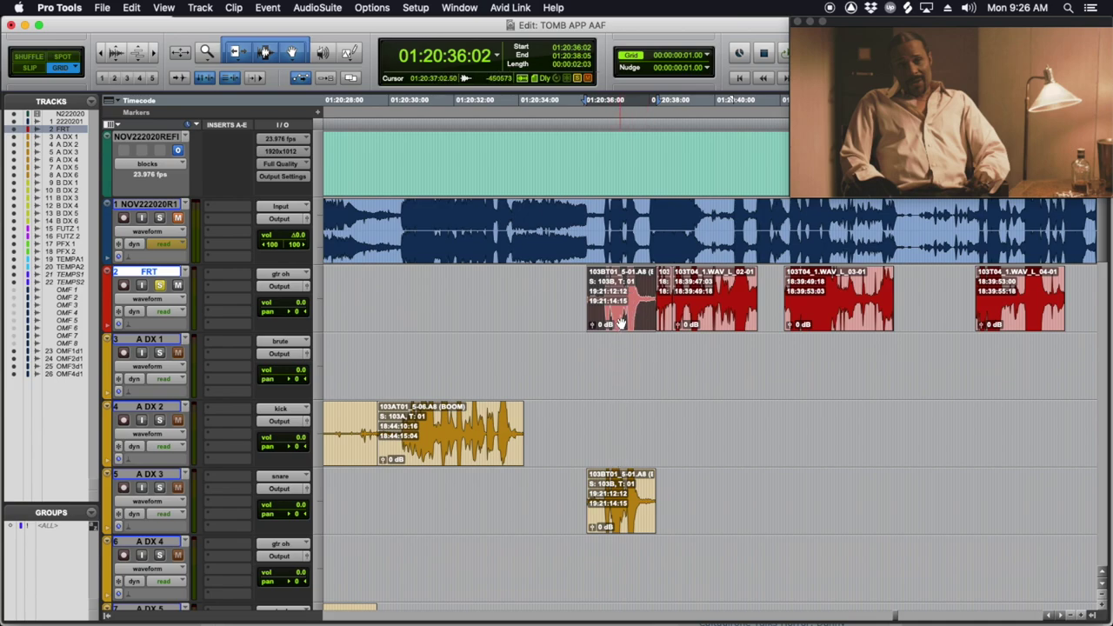
left_click_drag(622, 322, 537, 365)
key("super+z")
Step: Switch the 103BT01 boom clip remaining on FRT to field recorder channel A3 (FR-JACK) and play it
right_click(626, 322)
mouse_move(709, 434)
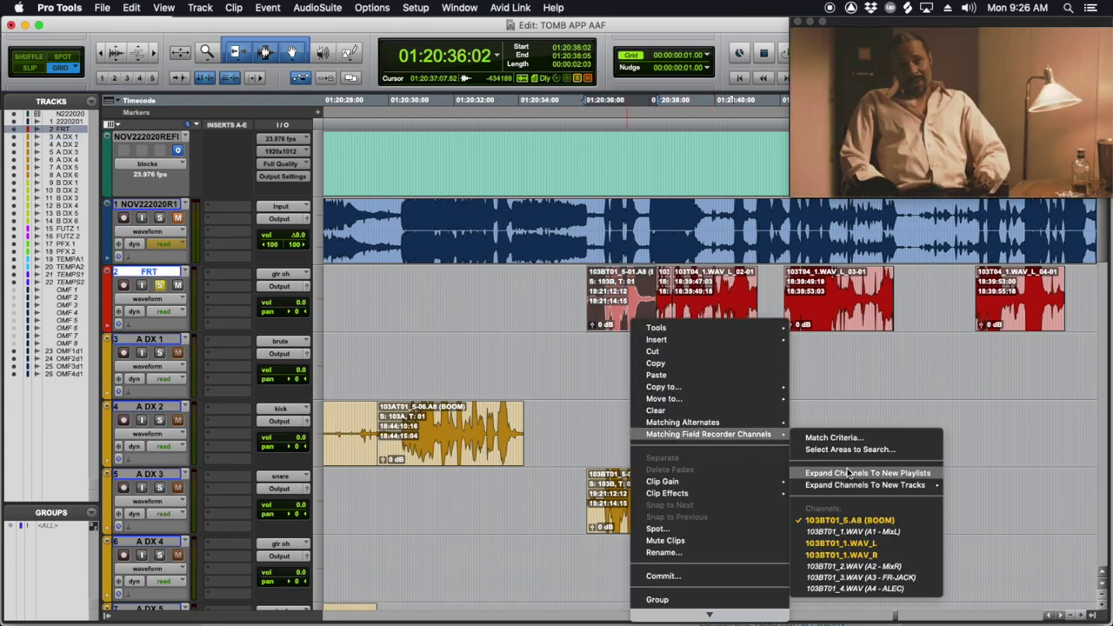
left_click(861, 577)
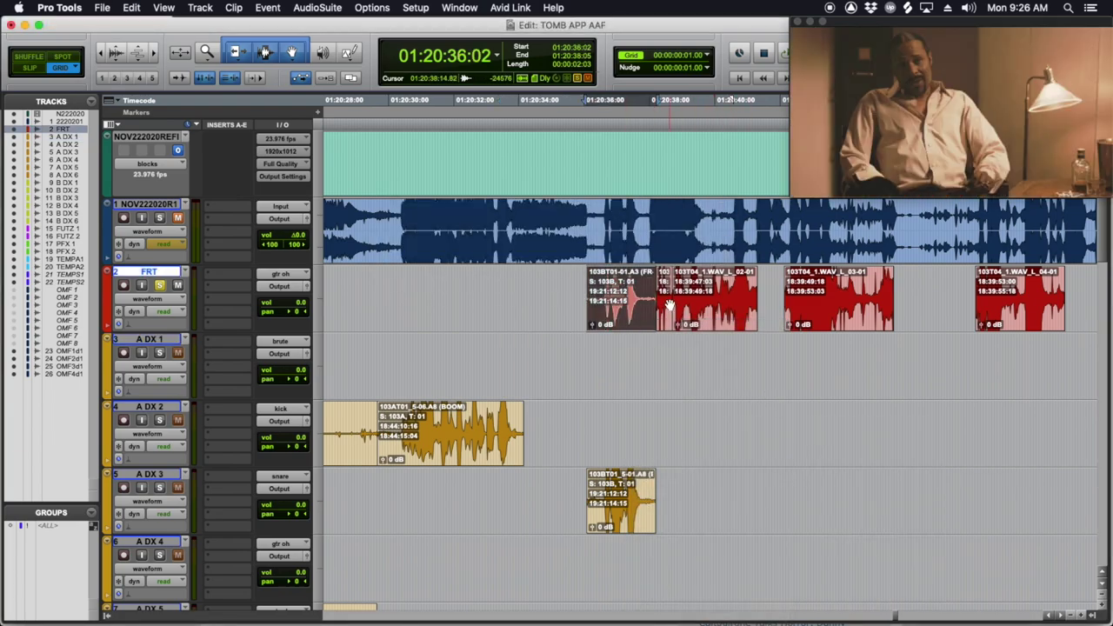
key("space")
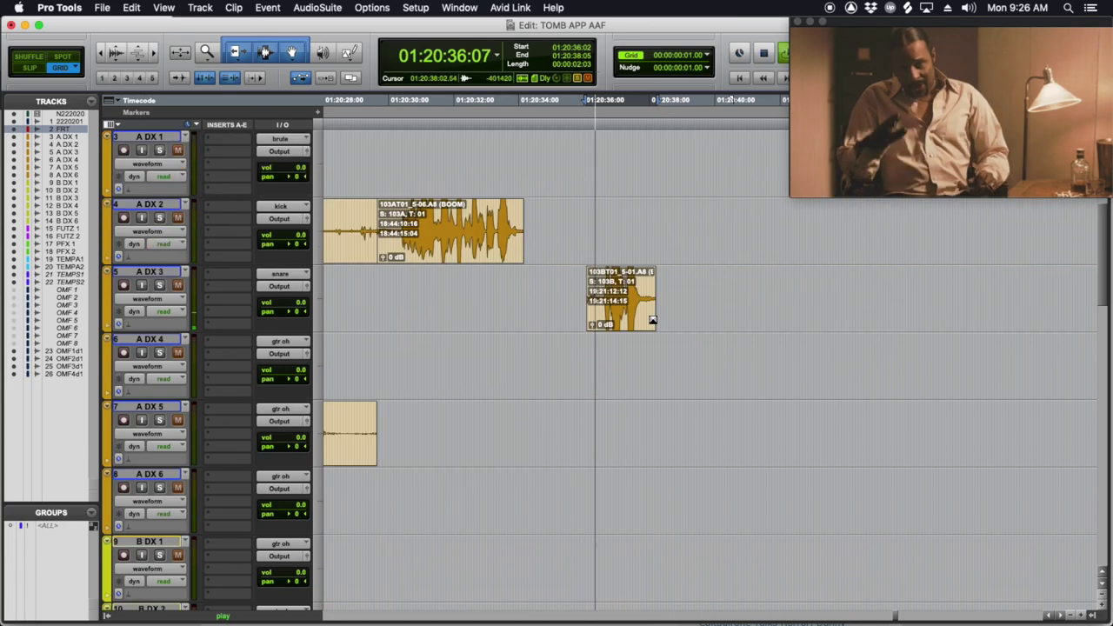
Step: Move the 103BT01 A3 (FR-JACK) clip from FRT to A DX 5 at the same timeline position
key("super+bracketright")
key("space")
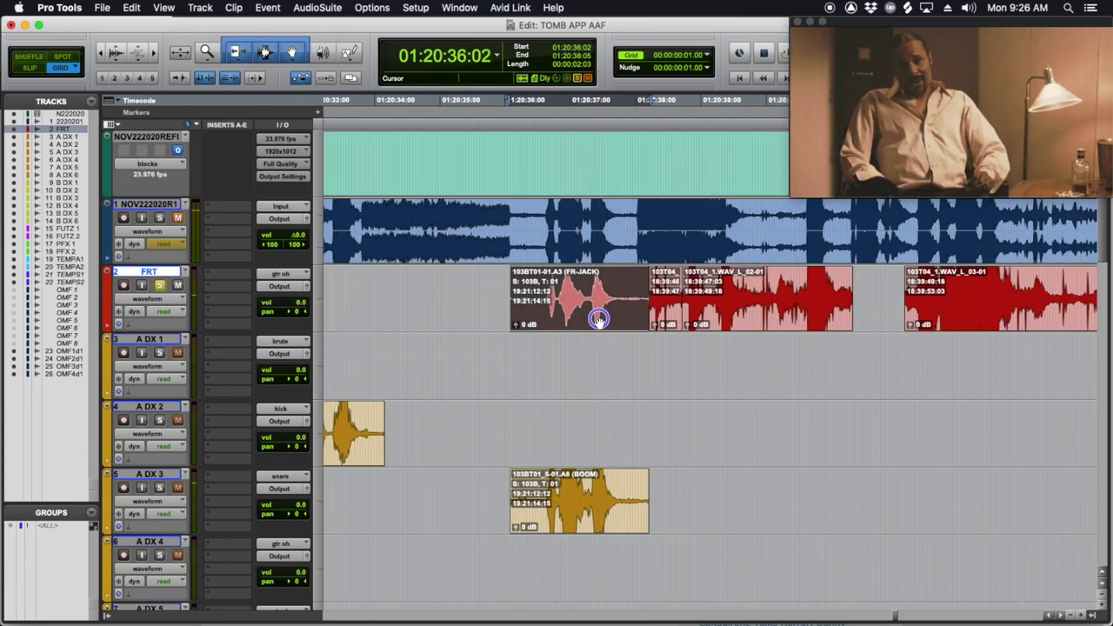
key("super+bracketleft")
key("super+bracketleft")
scroll(596, 319, "down", 3)
left_click(511, 348)
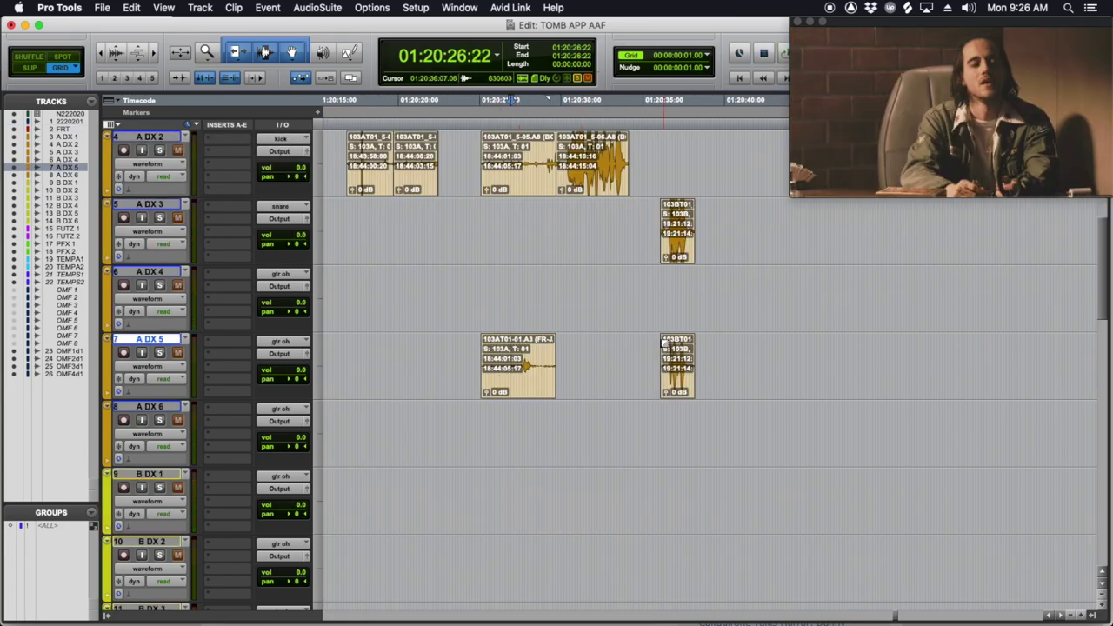
left_click(682, 350)
key("super+bracketright")
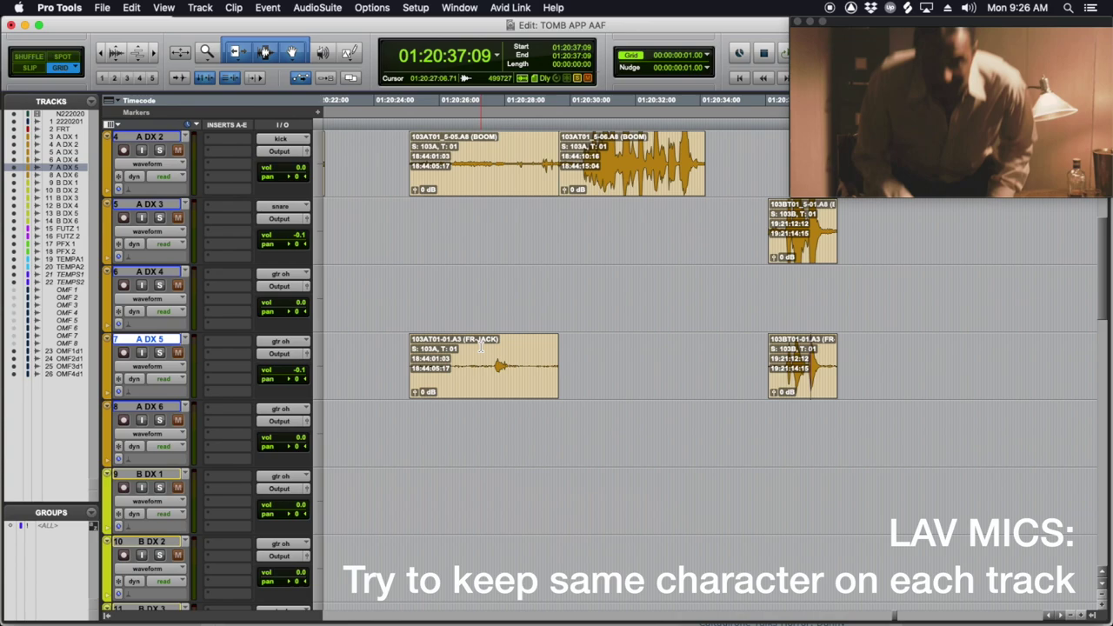
Step: Audition the first 103T04 clip on FRT, starting playback just before it at 01:20:38:03
scroll(704, 364, "up", 2)
scroll(706, 364, "right", 3)
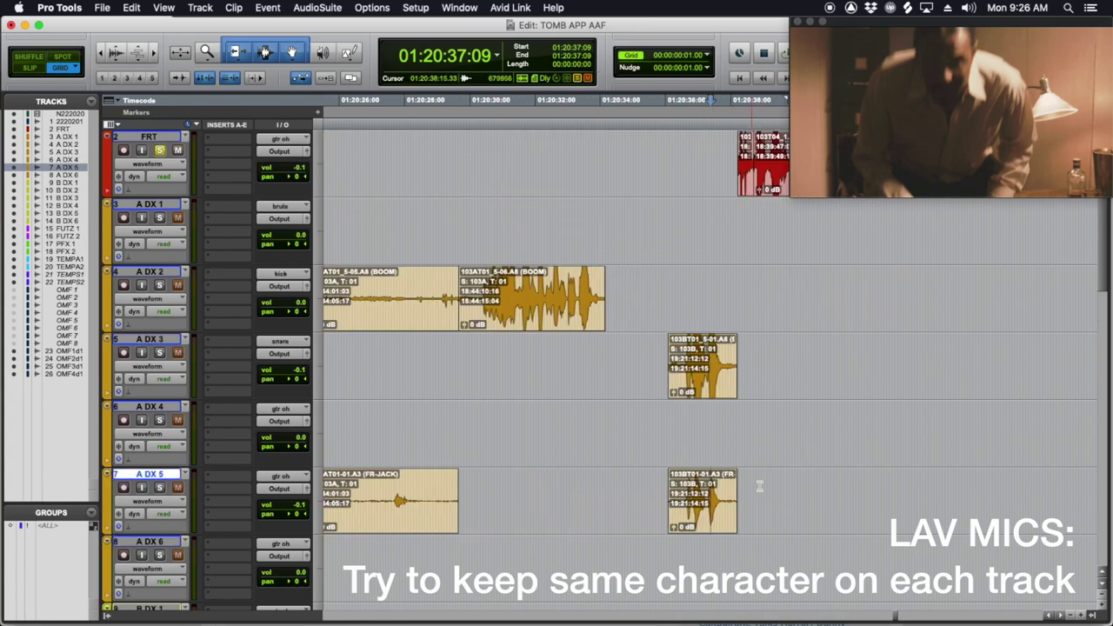
scroll(782, 461, "up", 2)
scroll(661, 391, "right", 6)
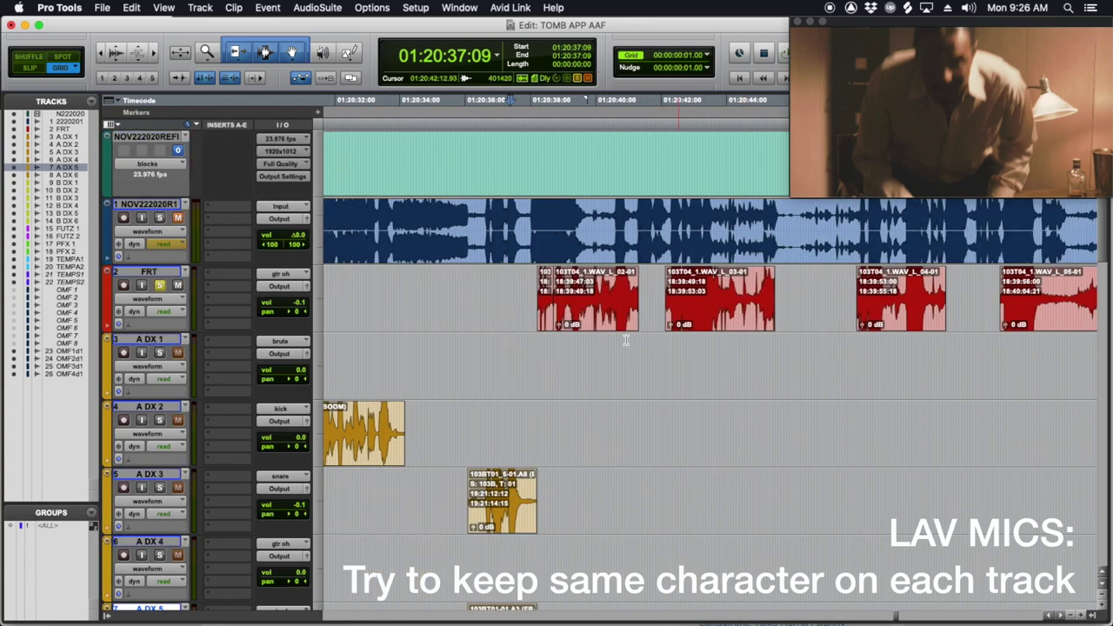
left_click(559, 348)
key("super+bracketright")
key("super+bracketright")
left_click(606, 283)
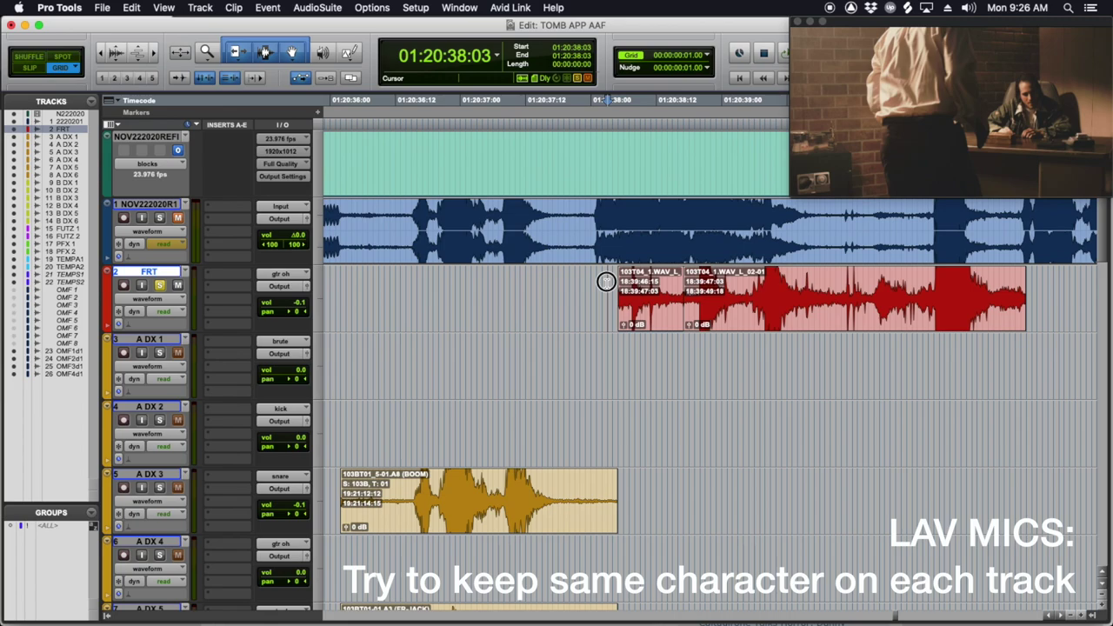
key("space")
key("space")
Step: Switch the short 103T04_1.WAV_L_01 clip at 01:20:38:05 on FRT to field recorder channel A8 (BOOM)
left_click(654, 324)
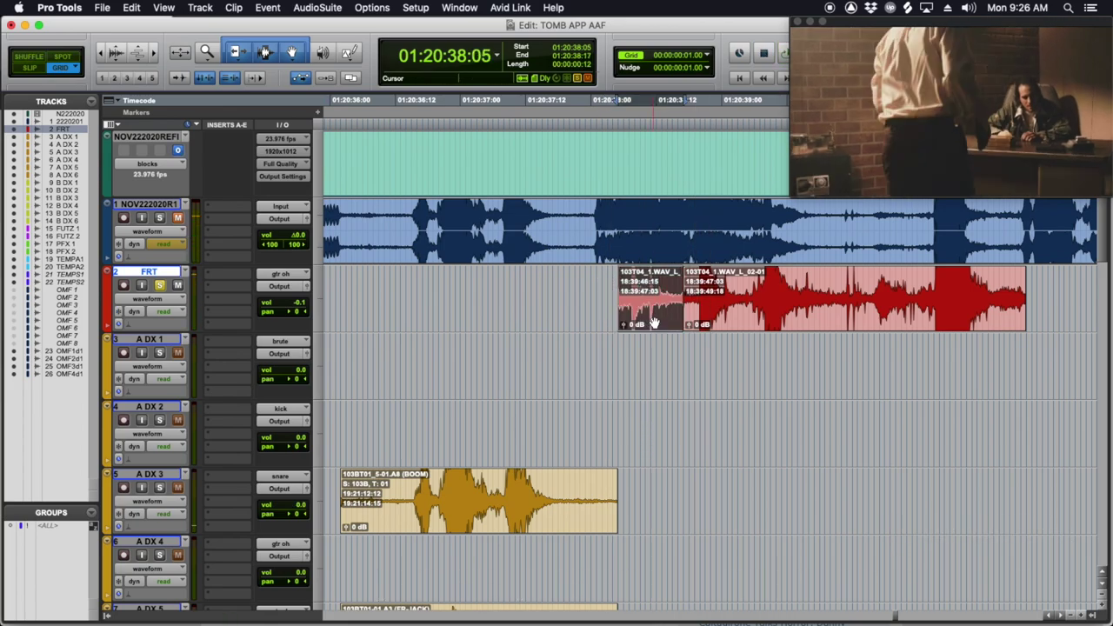
right_click(654, 323)
mouse_move(765, 434)
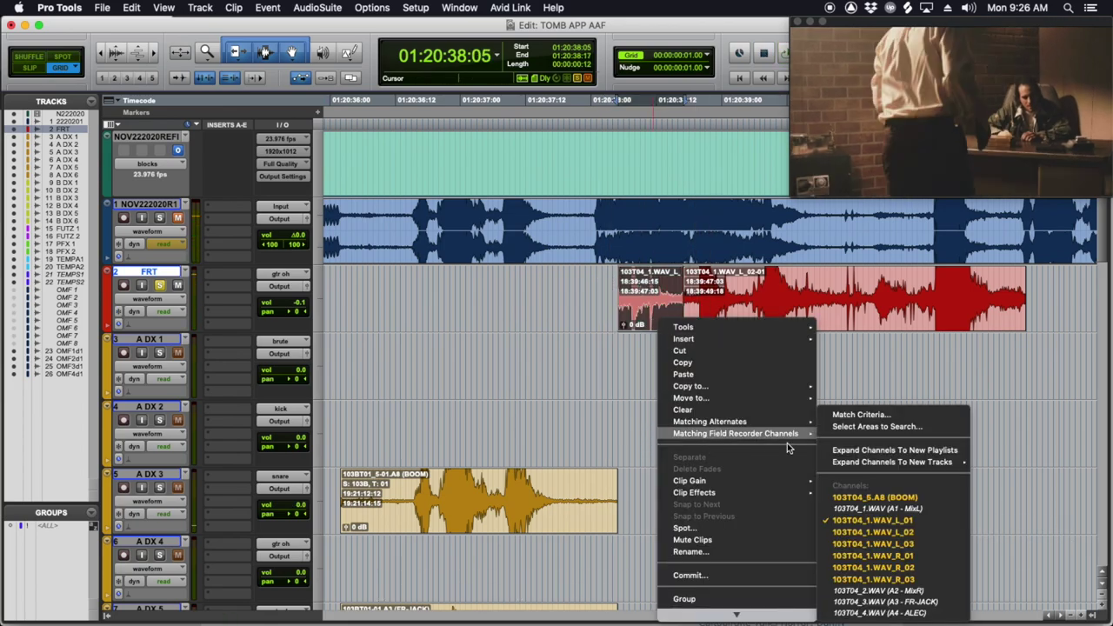
left_click(891, 497)
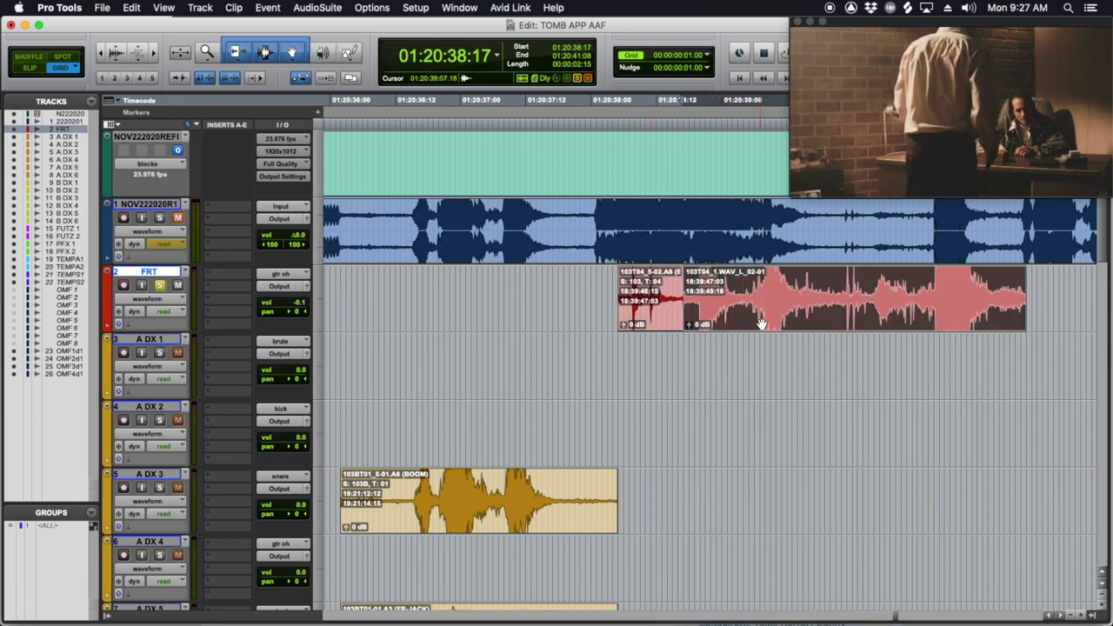
Step: Switch the 103T04_1.WAV_L_02-01 clip on FRT to field recorder channel A8 (BOOM), auditioning it before and after
key("space")
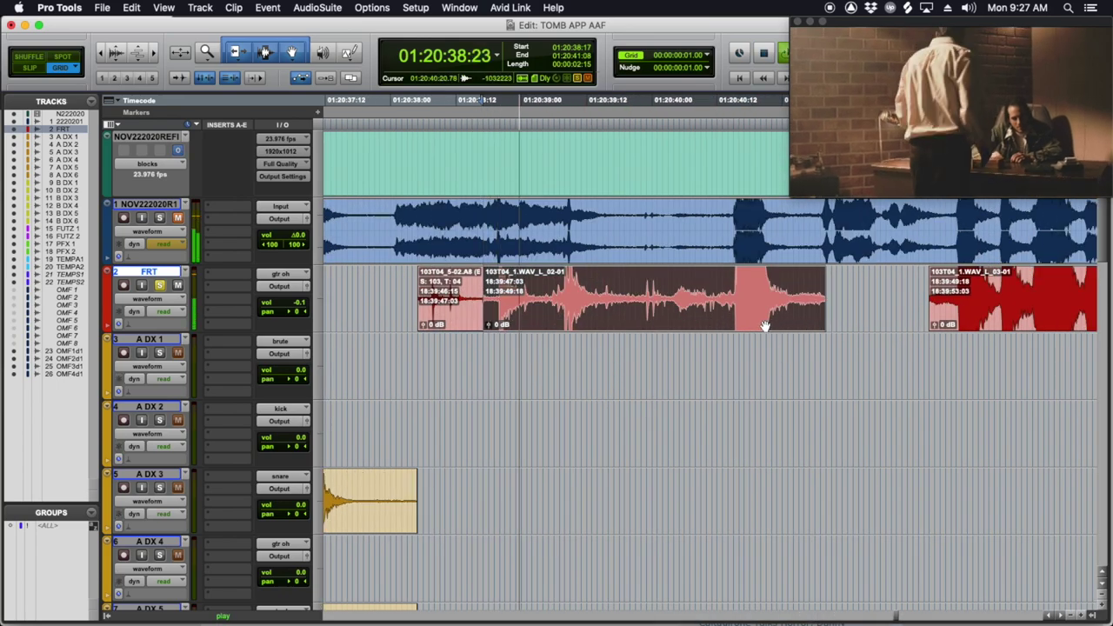
key("space")
right_click(664, 323)
mouse_move(744, 433)
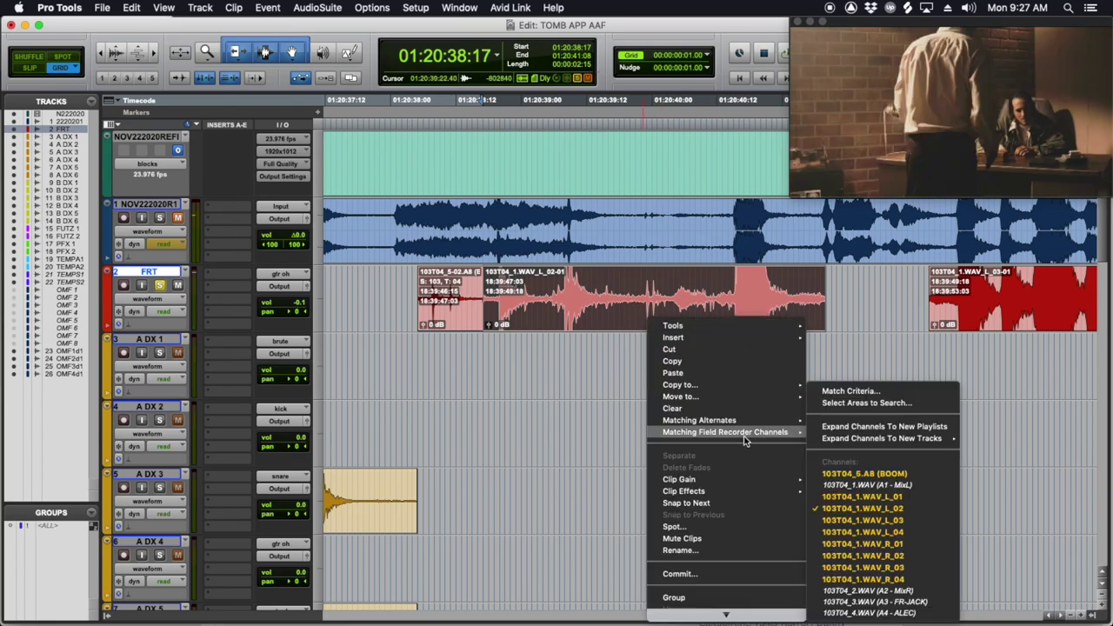
left_click(883, 478)
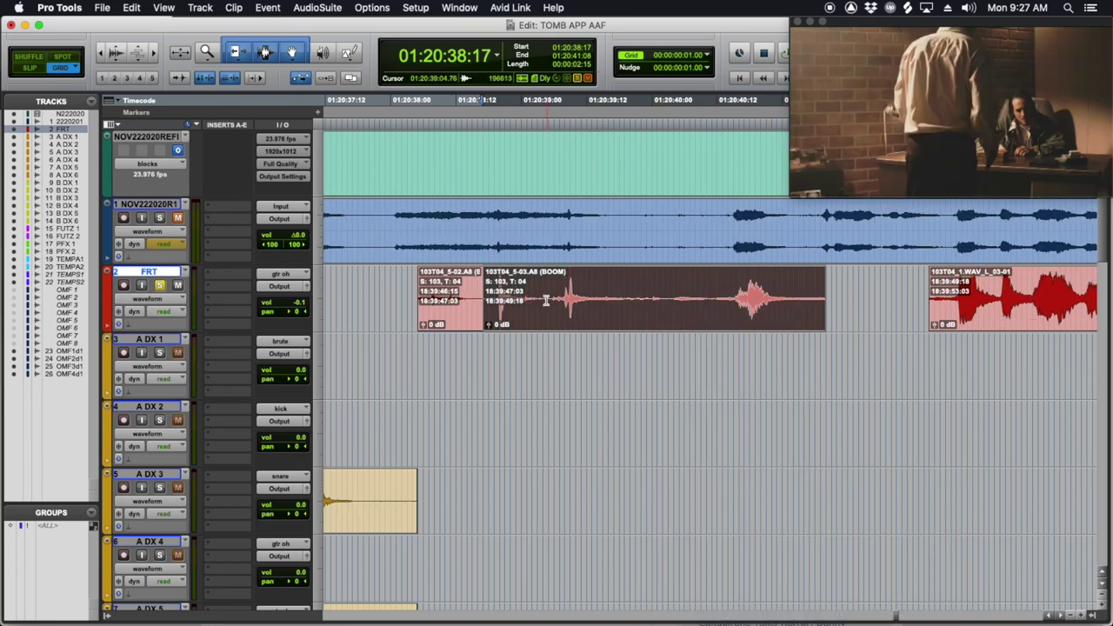
key("space")
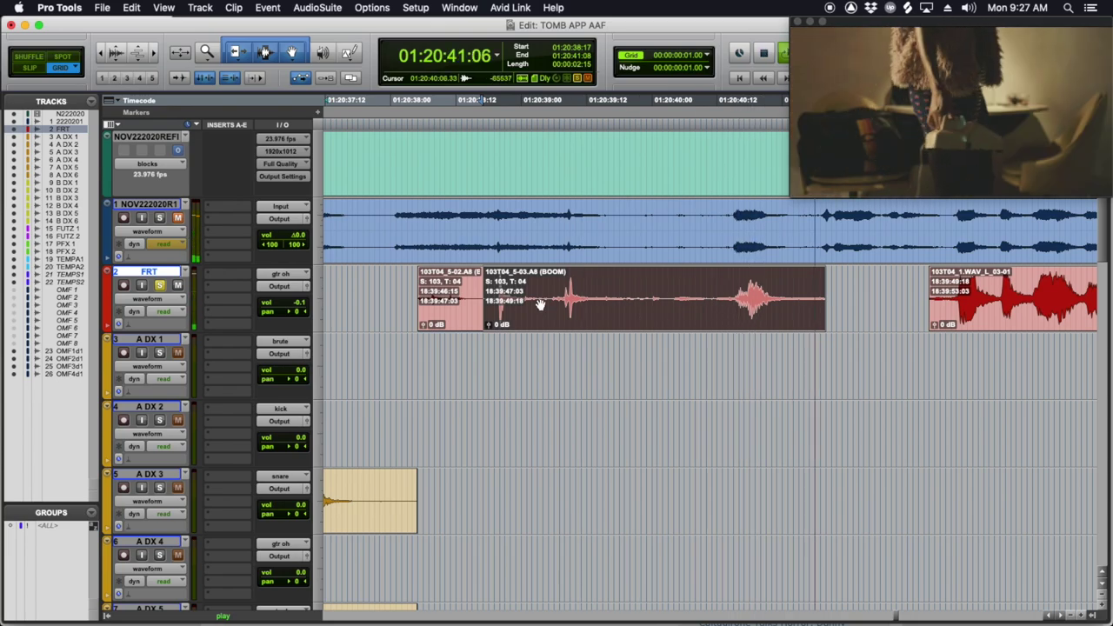
key("space")
Step: Move both adjacent 103T04 boom clips together from FRT to A DX 1 at the same timeline position
left_click(465, 323, "shift")
key("super+bracketleft")
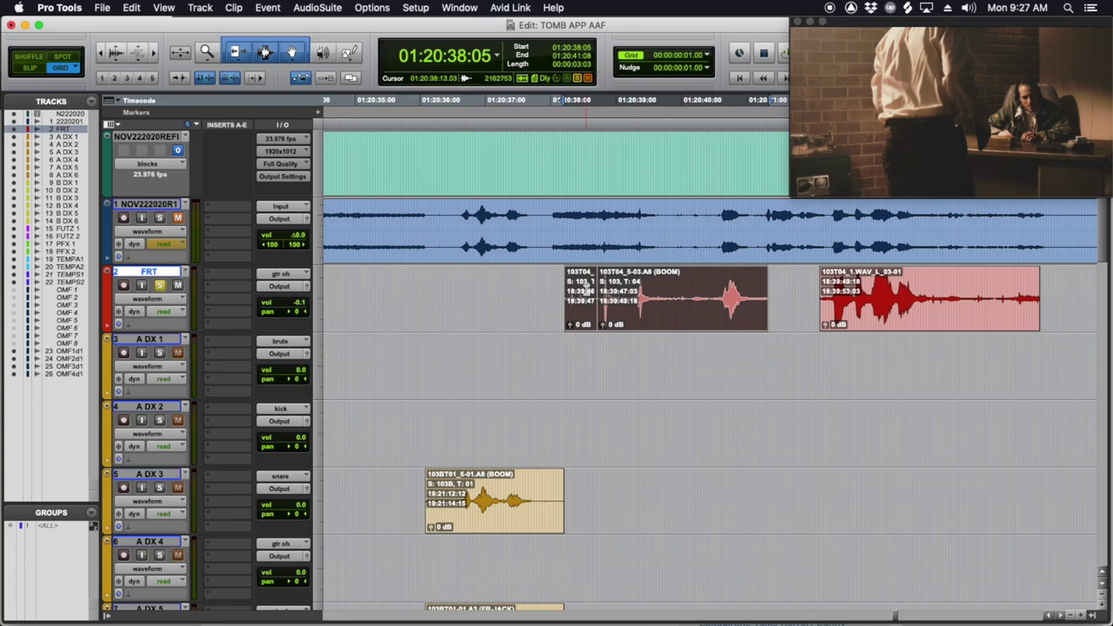
left_click_drag(638, 333, 639, 376)
key("super+bracketleft")
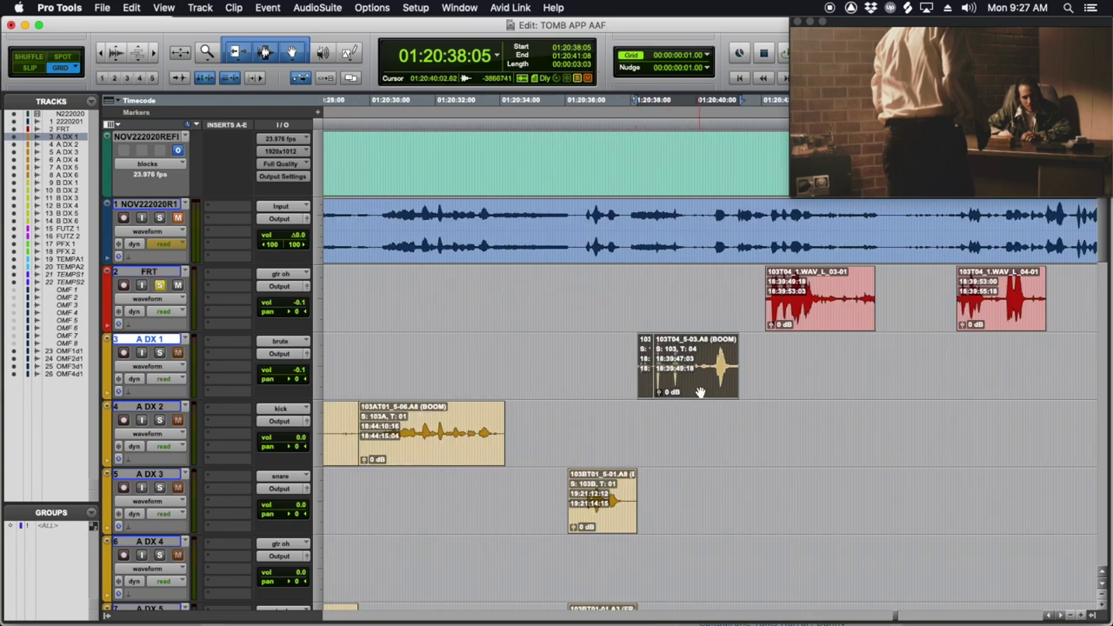
Step: Switch the 103T04_1.WAV_L_03, L_04 and L_05 clips on FRT to A8 (BOOM) and move them to A DX 1
scroll(700, 392, "right", 15)
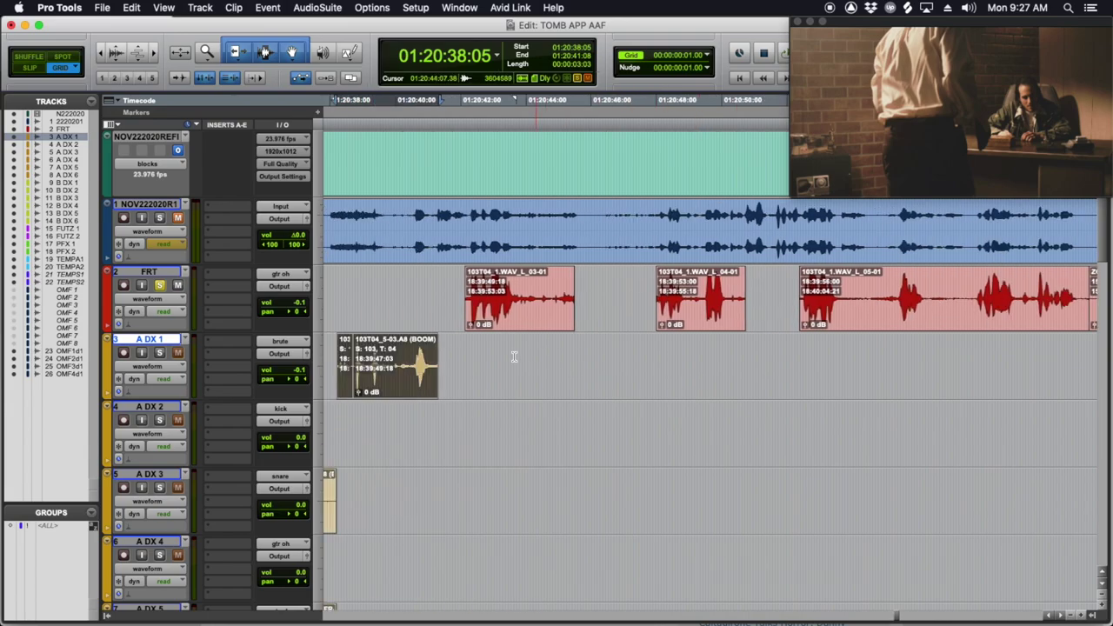
right_click(539, 311)
left_click(591, 430)
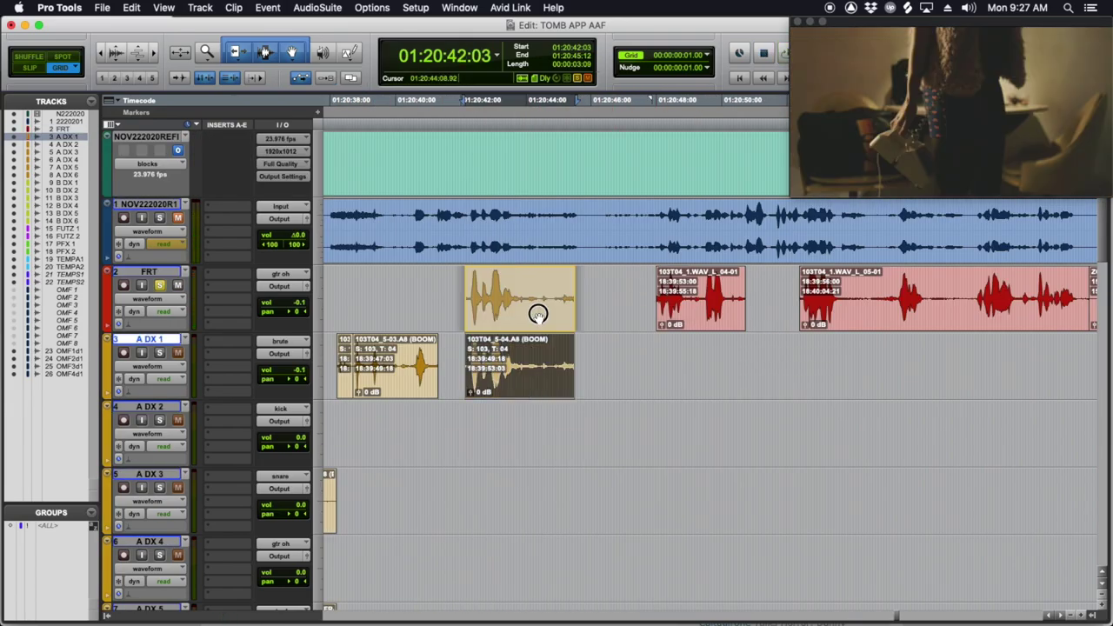
key("super+bracketright")
key("super+bracketright")
key("super+bracketleft")
key("super+bracketleft")
scroll(589, 357, "right", 10)
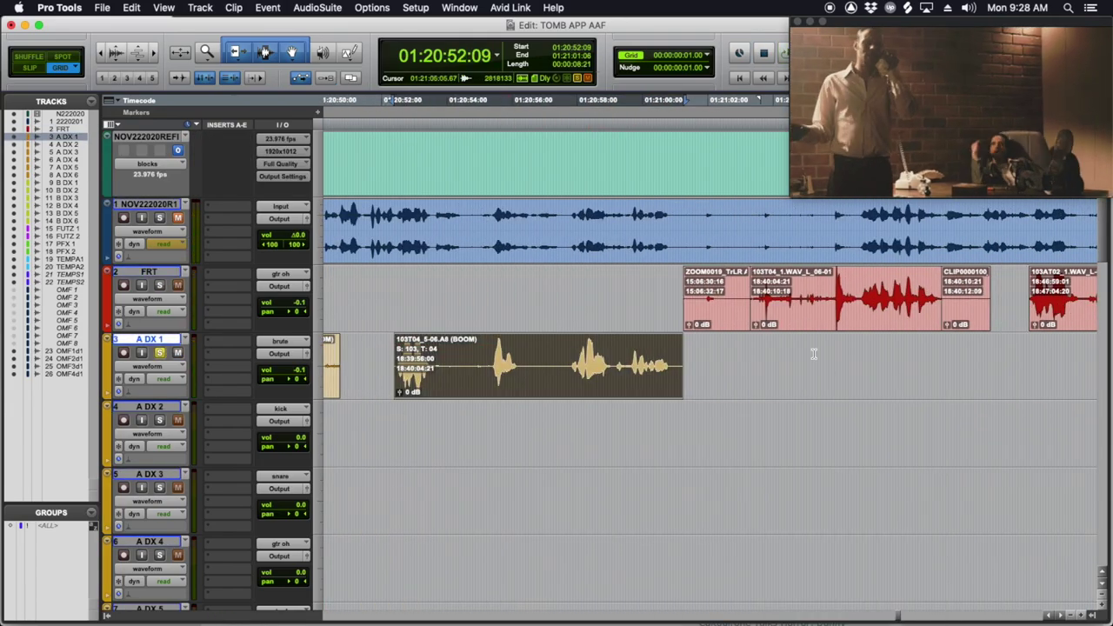
Step: Switch the 103AT02 clip at 01:21:24:18 on FRT to field recorder channel A8 (BOOM) and play it
right_click(690, 322)
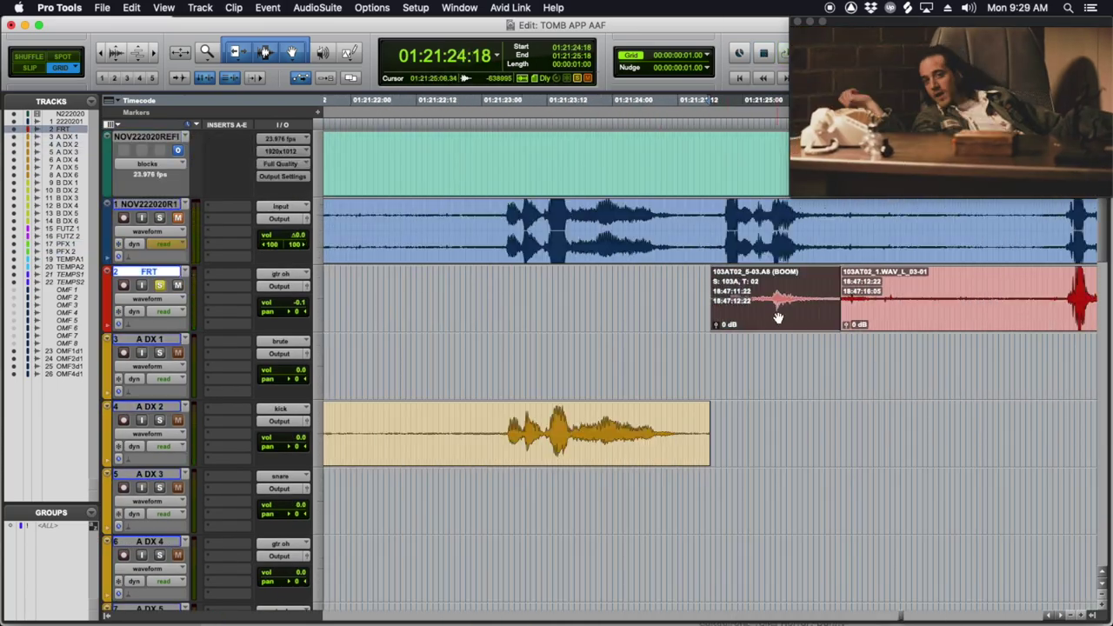
key("super+bracketleft")
key("space")
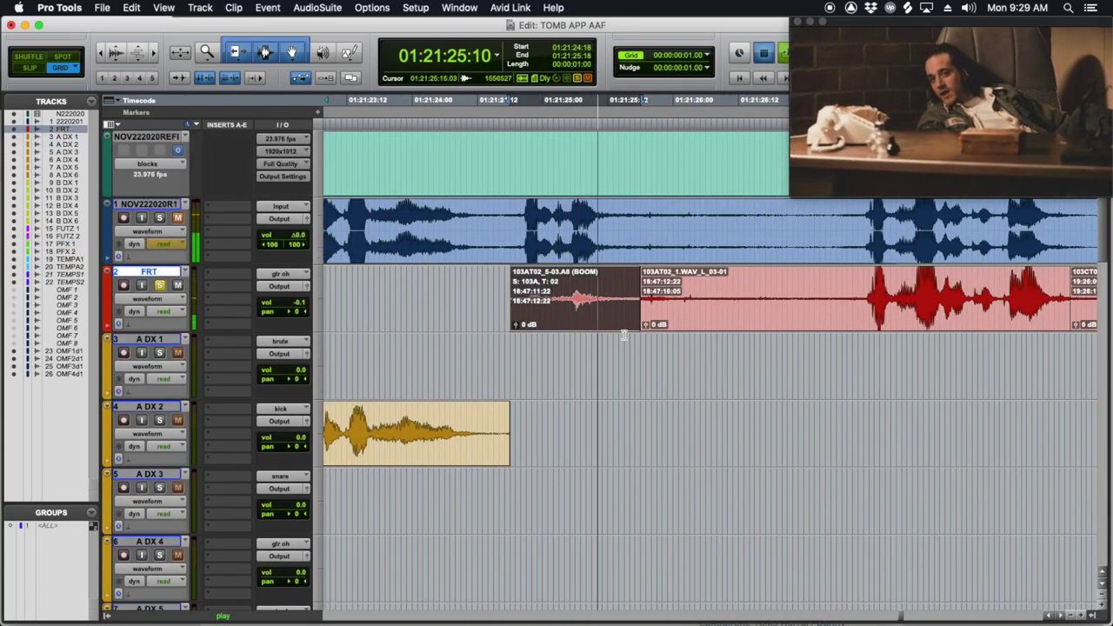
key("space")
Step: Audition the lead-in to the 103AT02 boom clip from 01:21:24:09 and check the matching spot on the reference mix
key("super+bracketleft")
left_click(598, 294)
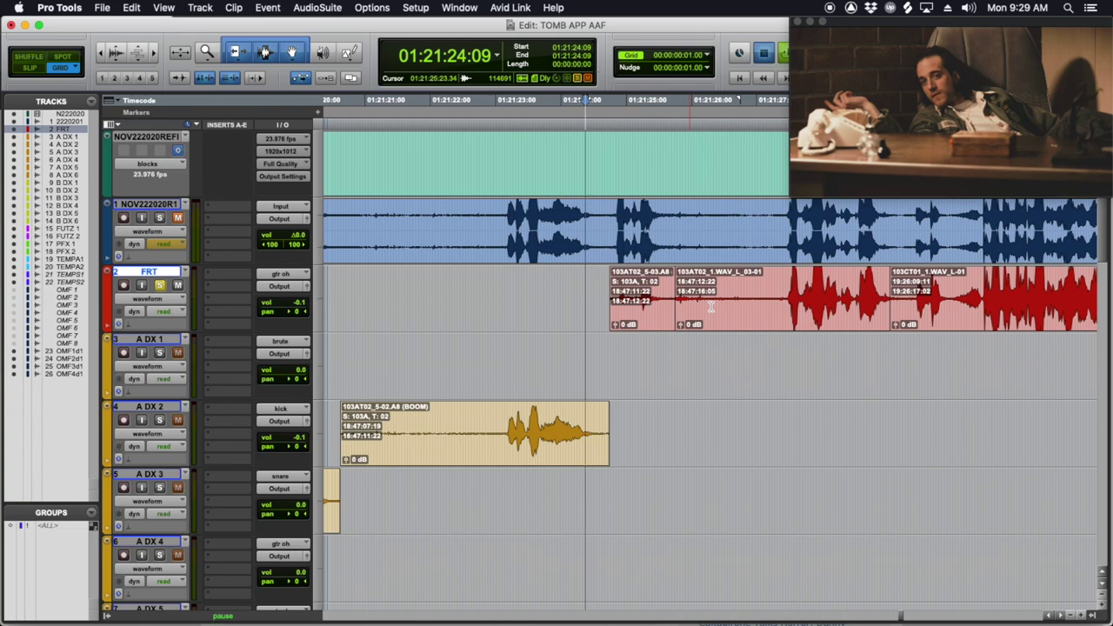
key("space")
key("space")
key("space")
key("space")
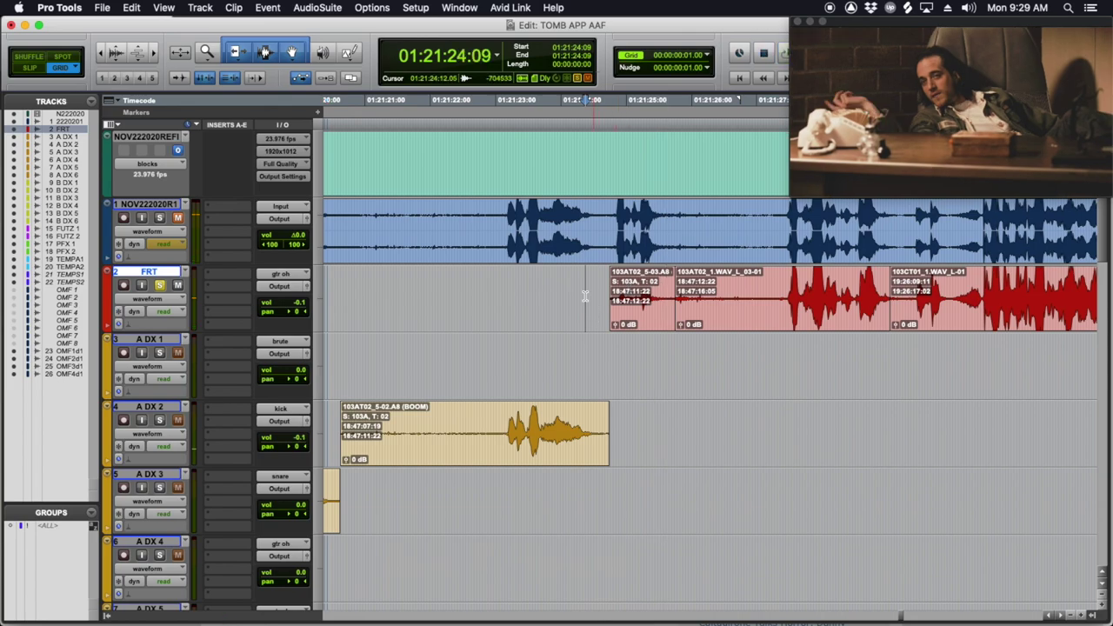
left_click(649, 217)
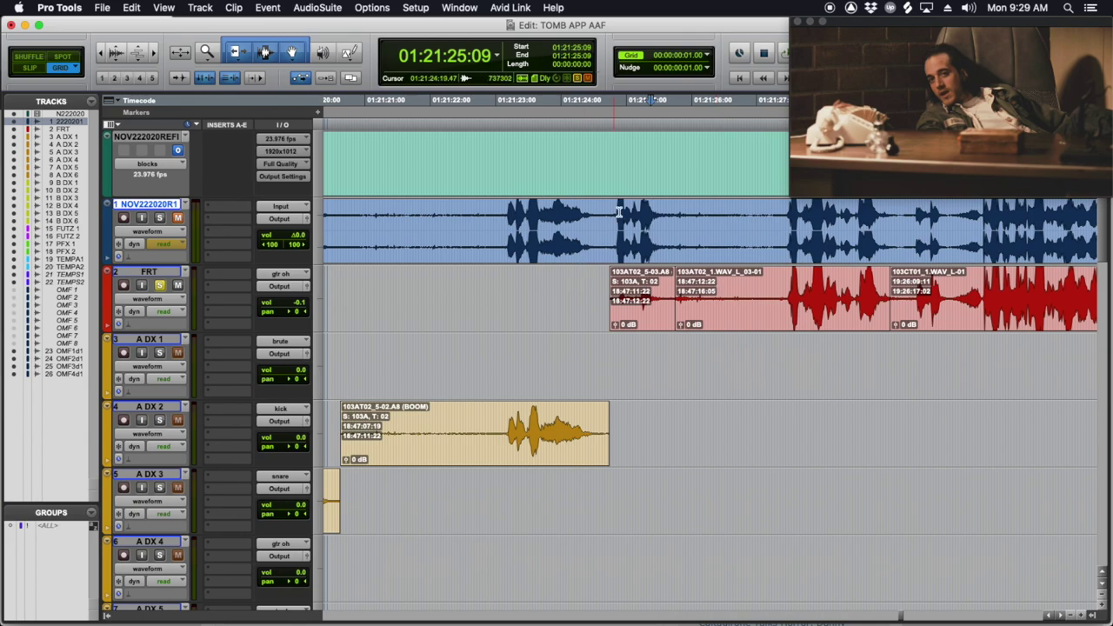
Step: Play the 103AT02 boom clip on FRT and copy it to A DX 2 at the same timeline position
left_click(646, 324)
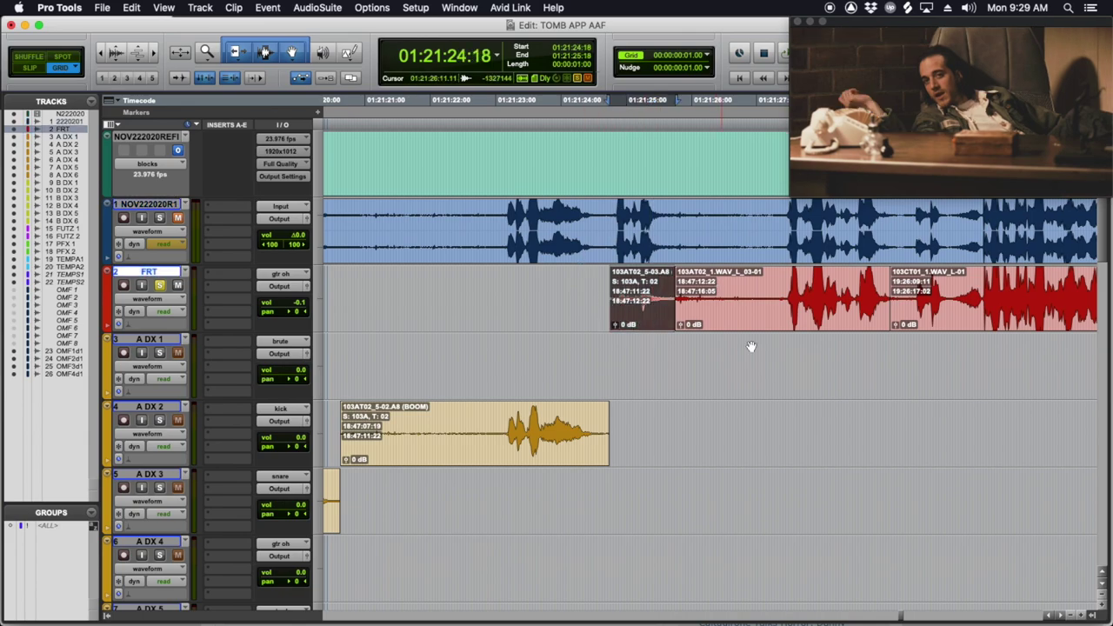
key("space")
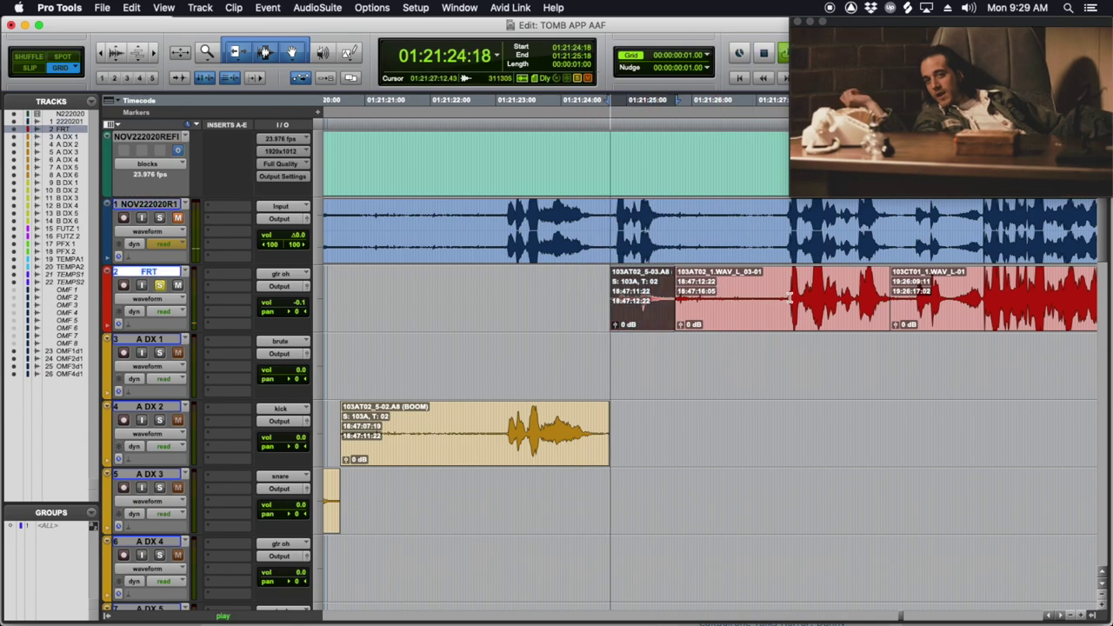
key("space")
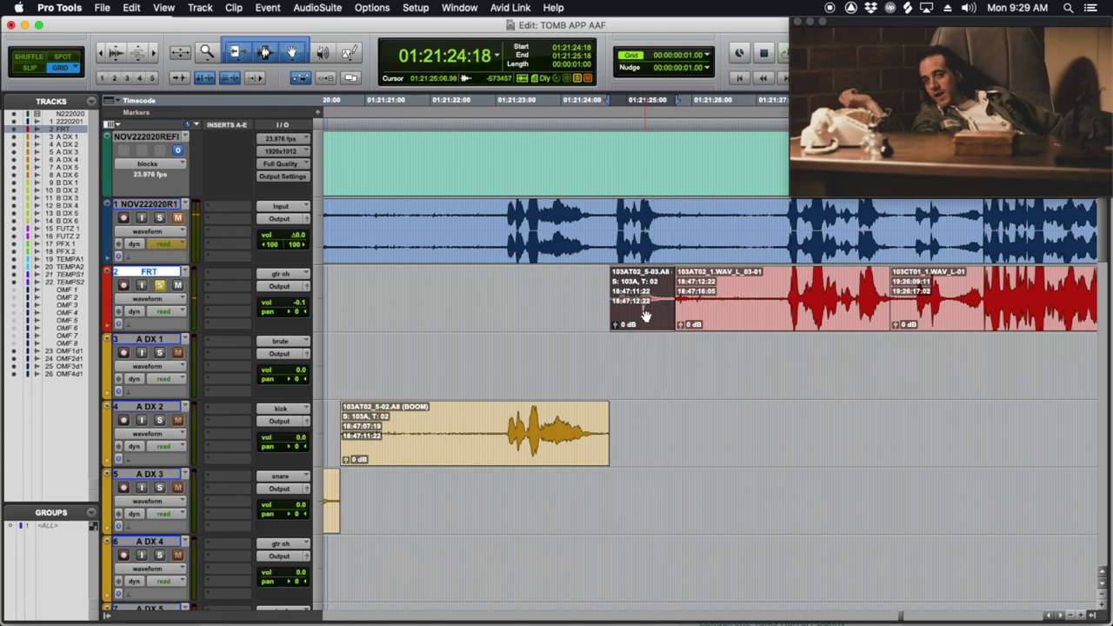
left_click_drag(645, 317, 667, 310)
Step: Switch the 103AT02 boom clip remaining on FRT to field recorder channel A3 (FR-JACK) and move it to A DX 4
right_click(660, 317)
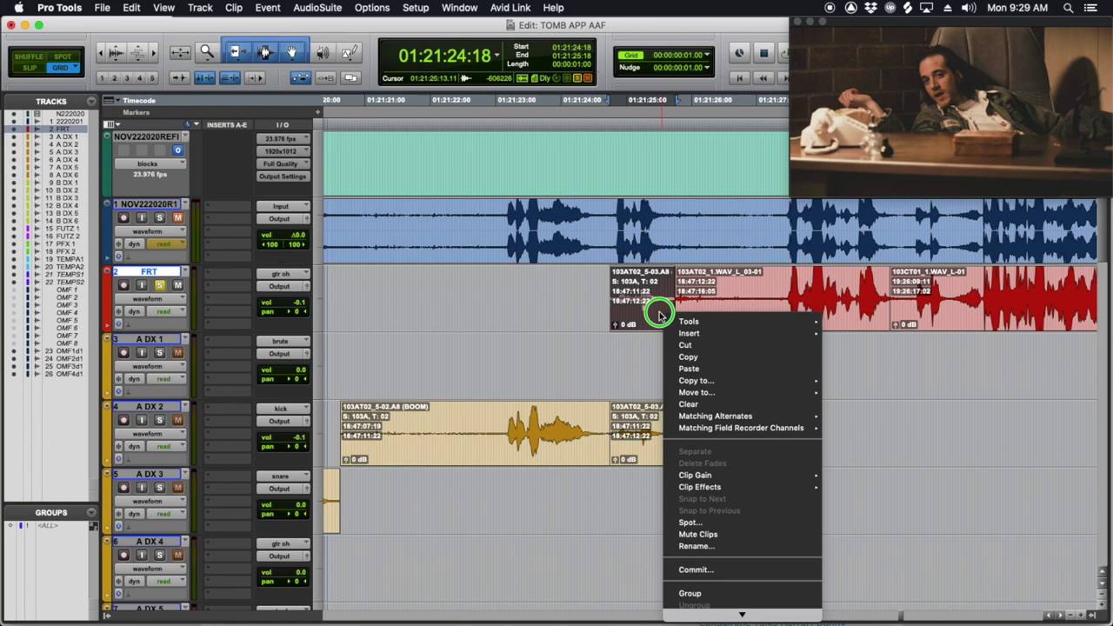
mouse_move(765, 436)
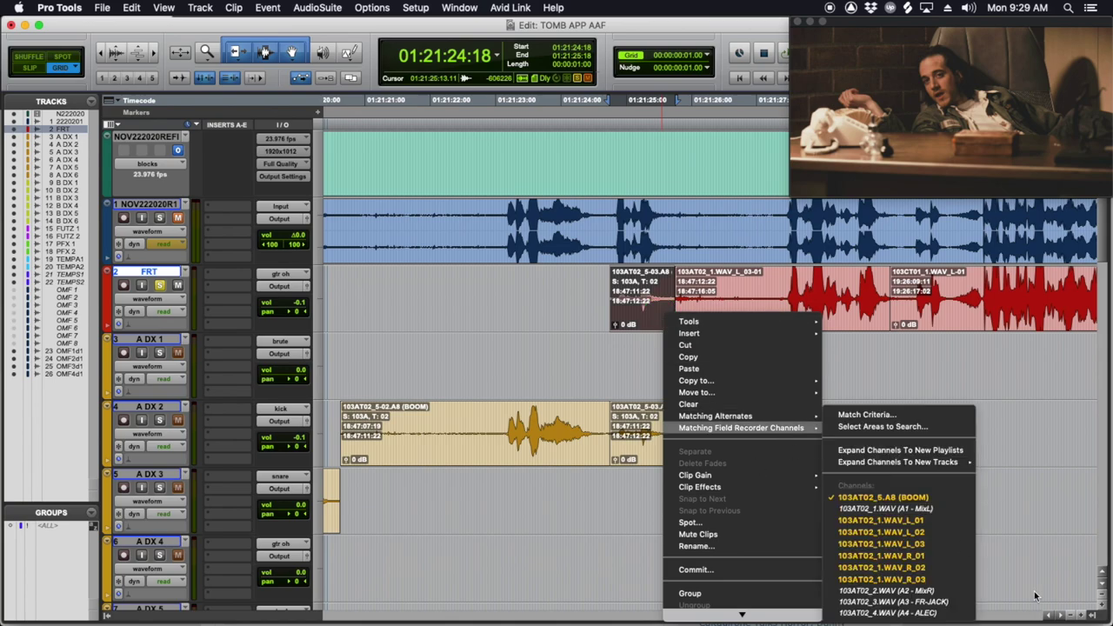
left_click(943, 601)
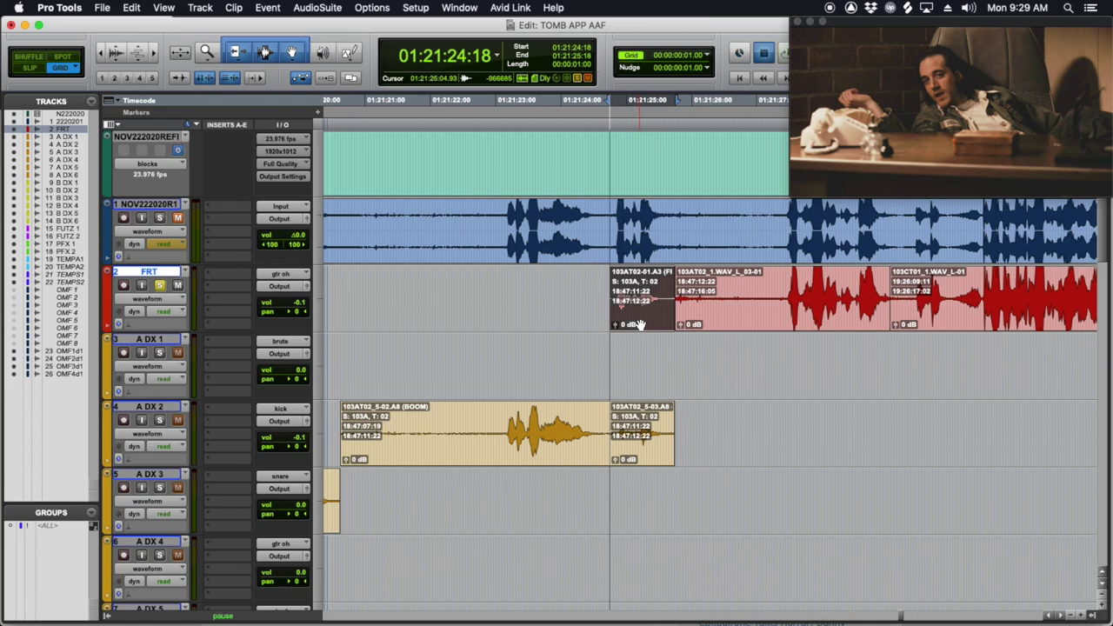
left_click_drag(639, 325, 620, 598)
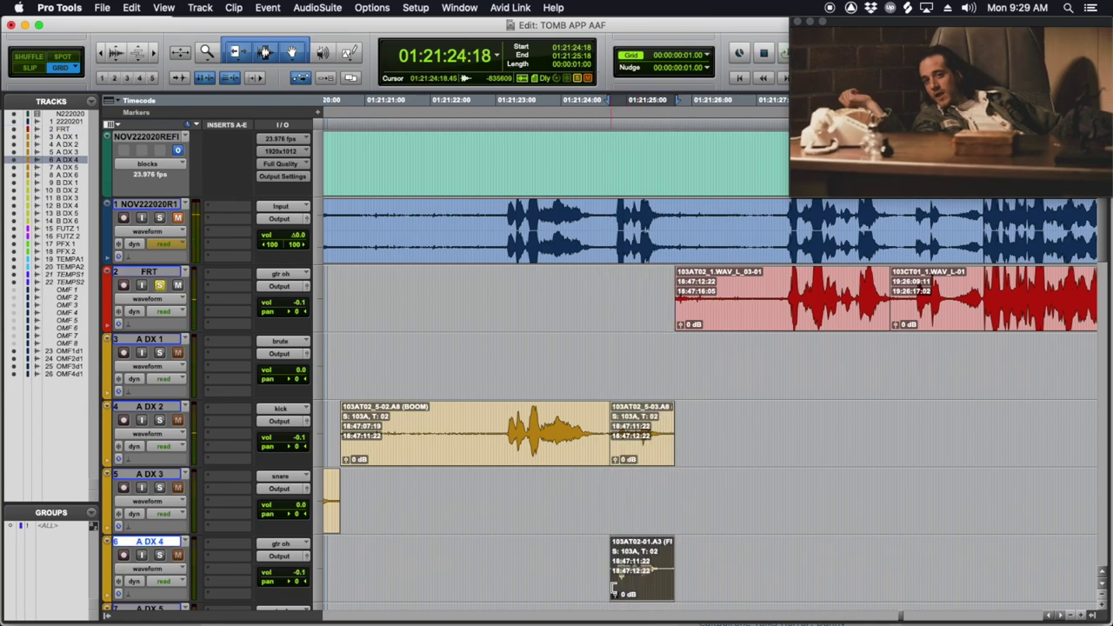
Step: Move the 103AT02 FR-JACK clip from A DX 4 to A DX 5, onto the same track as the earlier FR-JACK clips
scroll(707, 487, "down", 5)
key("super+bracketleft")
key("super+bracketleft")
key("super+bracketleft")
key("super+bracketleft")
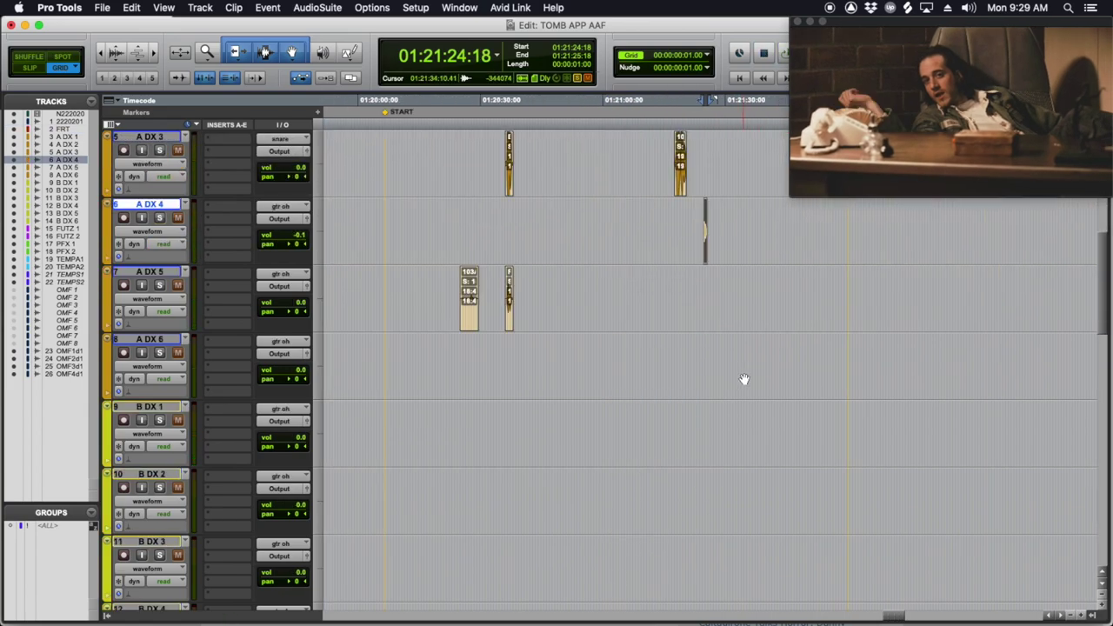
key("super+bracketright")
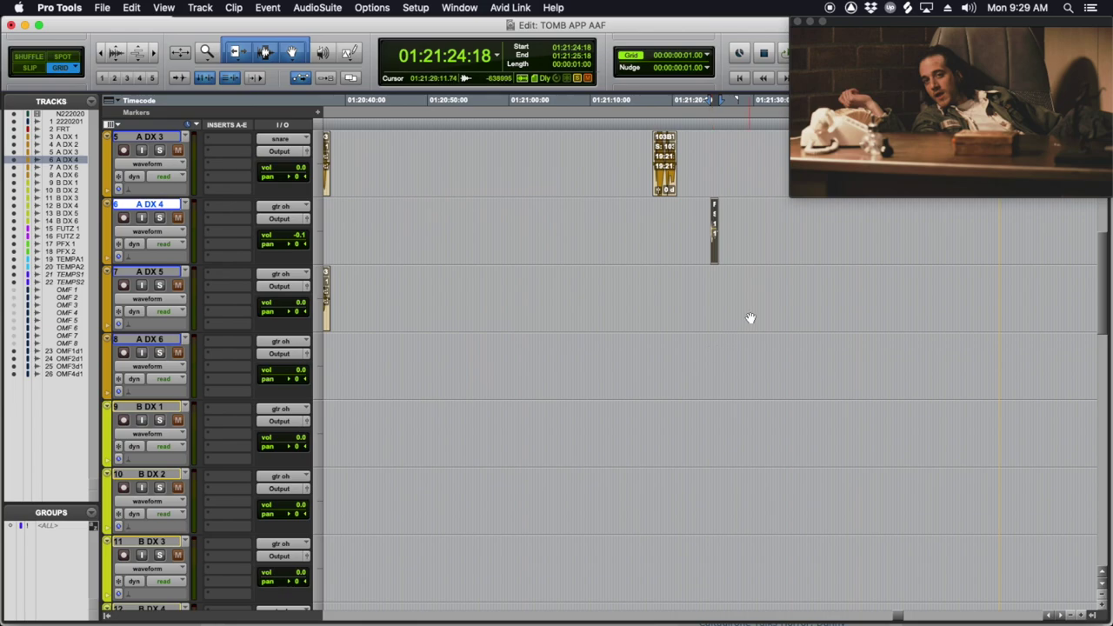
left_click_drag(711, 264, 711, 292)
key("super+bracketleft")
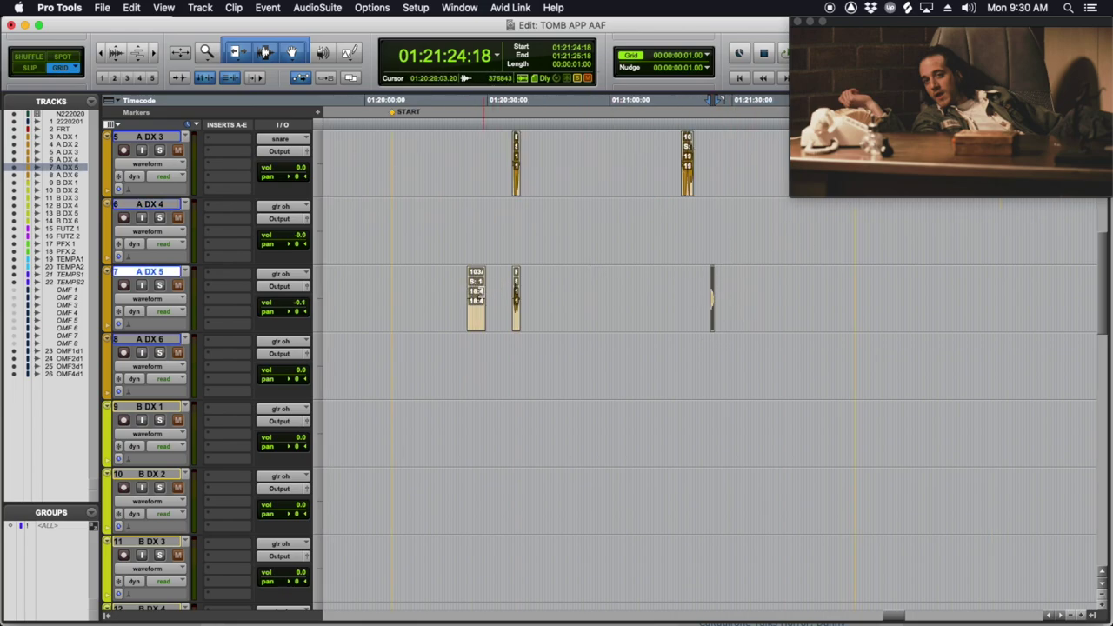
left_click(480, 287)
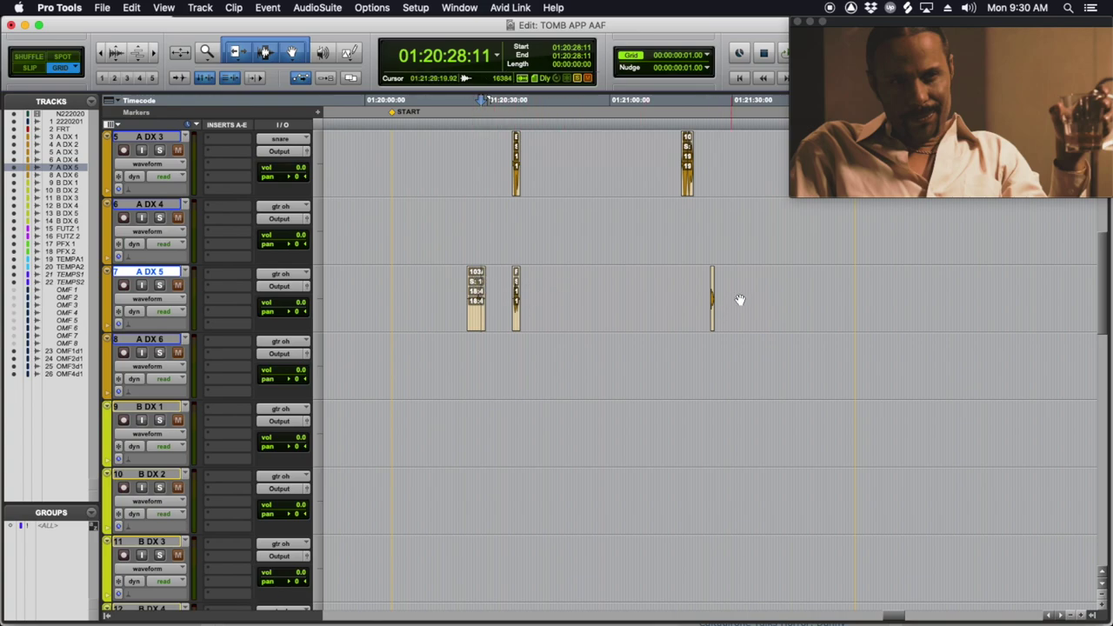
Step: Audition the 103AT02 clip on FRT from 01:21:27:00
scroll(740, 300, "up", 5)
left_click(736, 352)
key("super+bracketright")
key("super+bracketright")
key("super+bracketright")
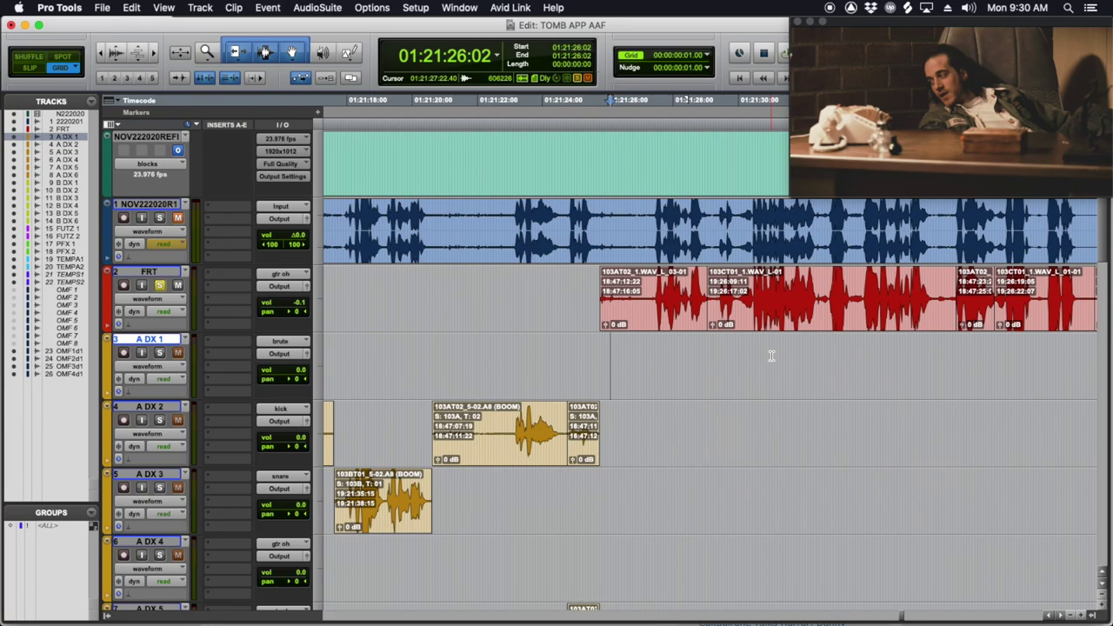
left_click(653, 283)
key("super+bracketleft")
key("super+bracketleft")
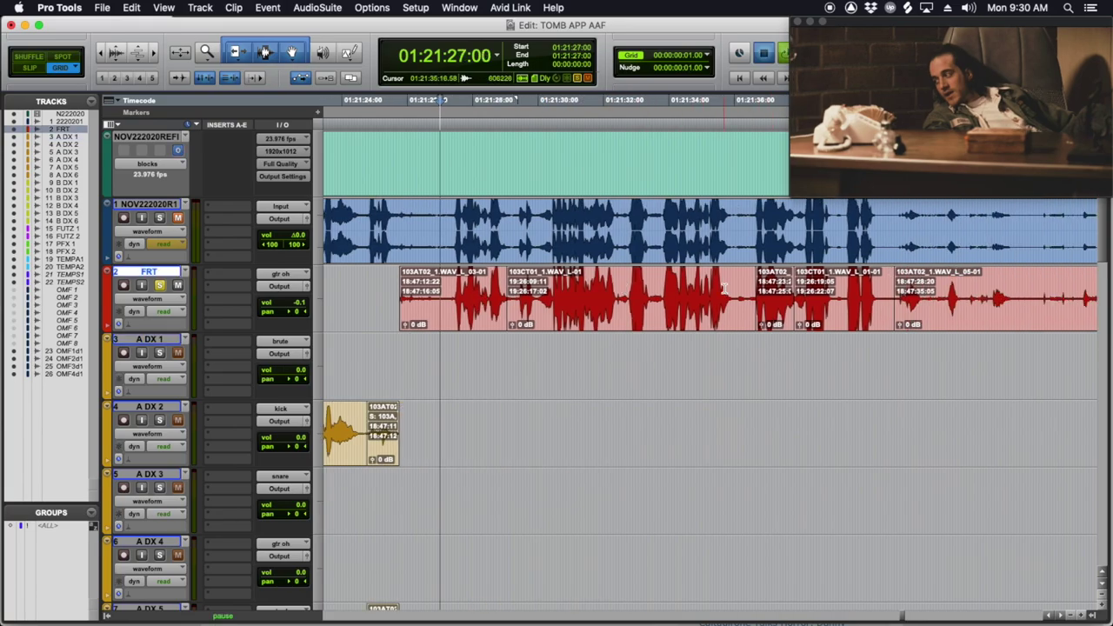
key("space")
key("super+bracketright")
key("super+bracketright")
scroll(552, 279, "down", 1)
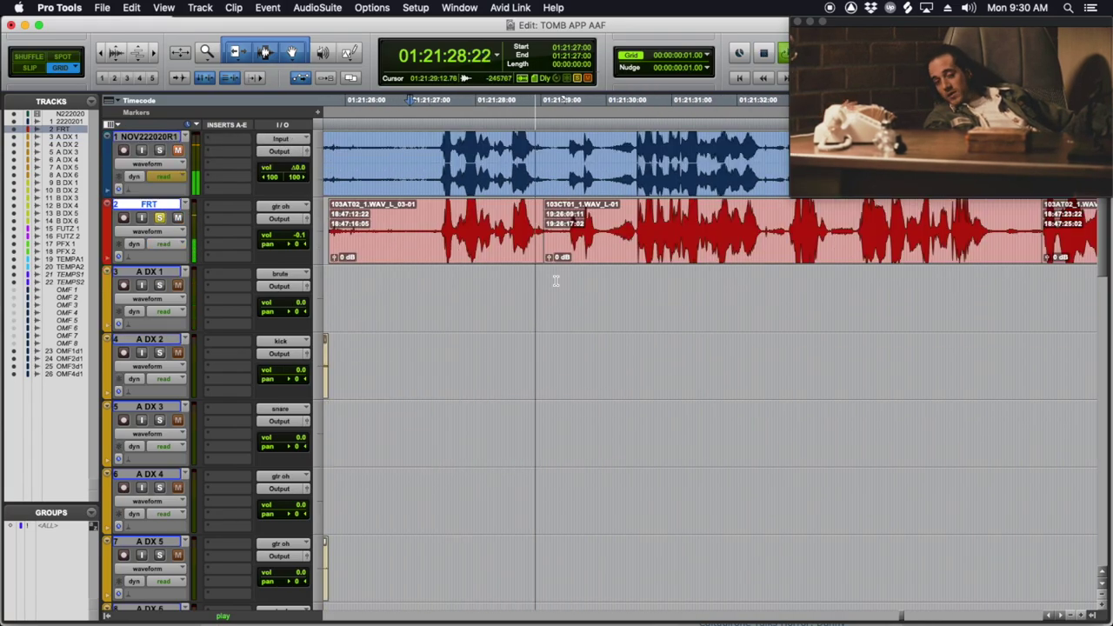
key("space")
Step: Switch the 103AT02 clip at 01:21:25:18 on FRT to field recorder channel A8 (BOOM) and move it to A DX 2
right_click(473, 250)
mouse_move(587, 360)
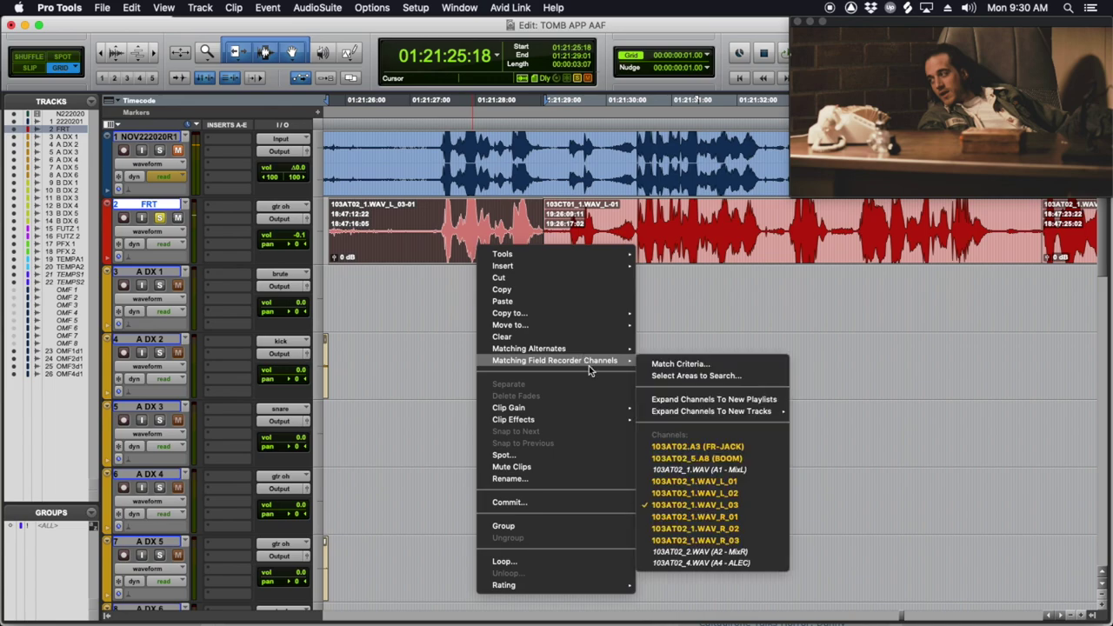
left_click(720, 458)
left_click_drag(507, 263, 500, 361)
Step: Switch the 103CT01 clip at 01:21:29:01 on FRT to field recorder channel A8 (BOOM)
left_click(613, 254)
right_click(611, 252)
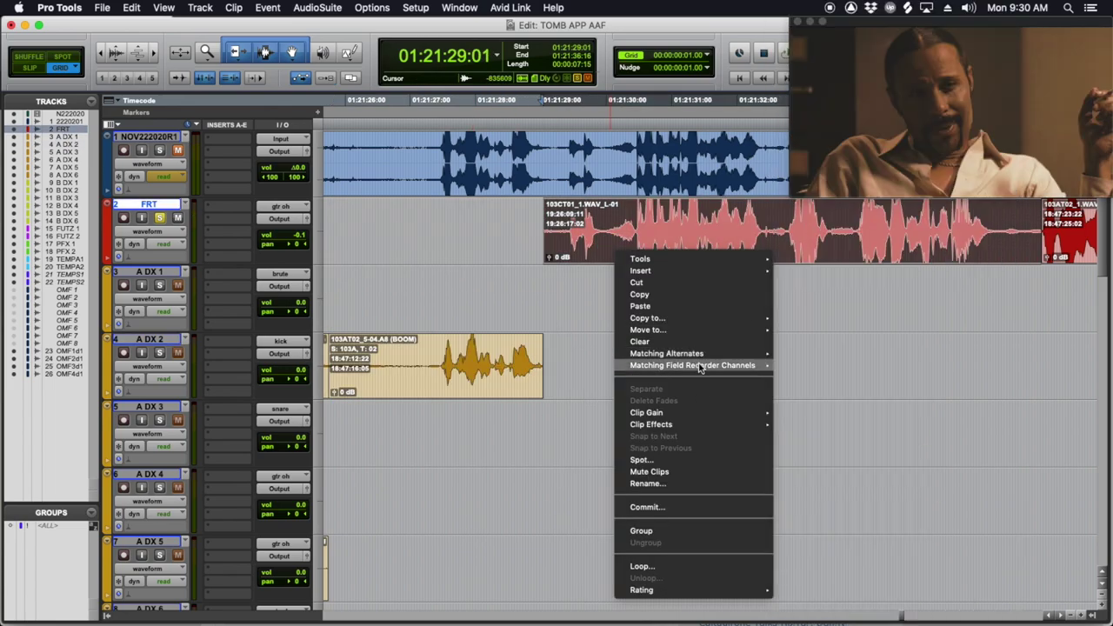
mouse_move(703, 365)
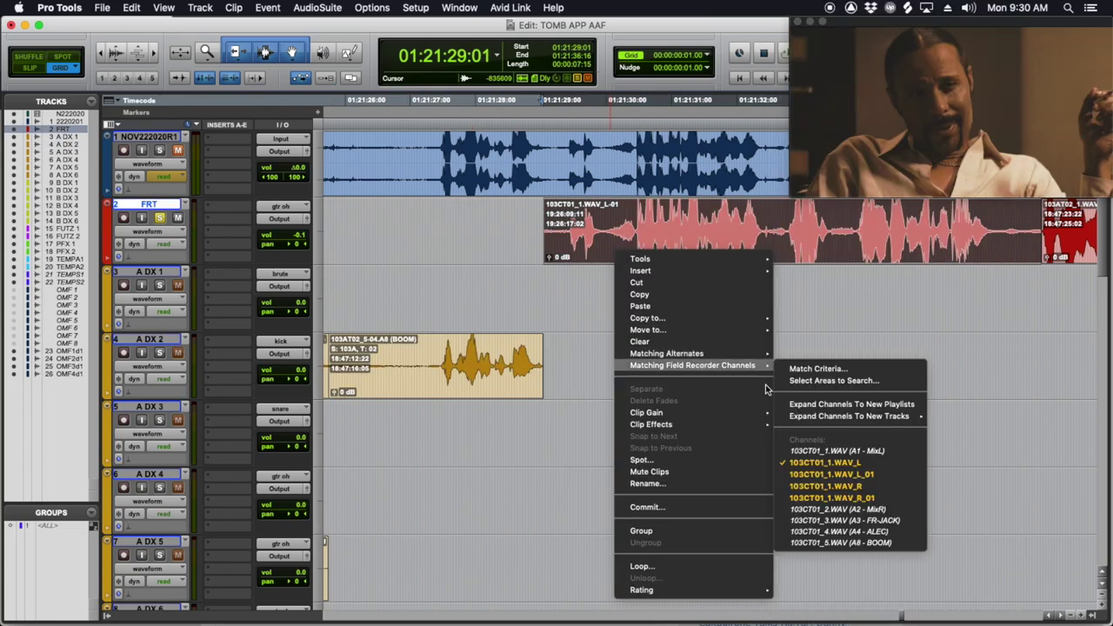
left_click(874, 543)
Step: Play the 103CT01 boom clip on FRT and move it to A DX 4 at the same timeline position
key("r")
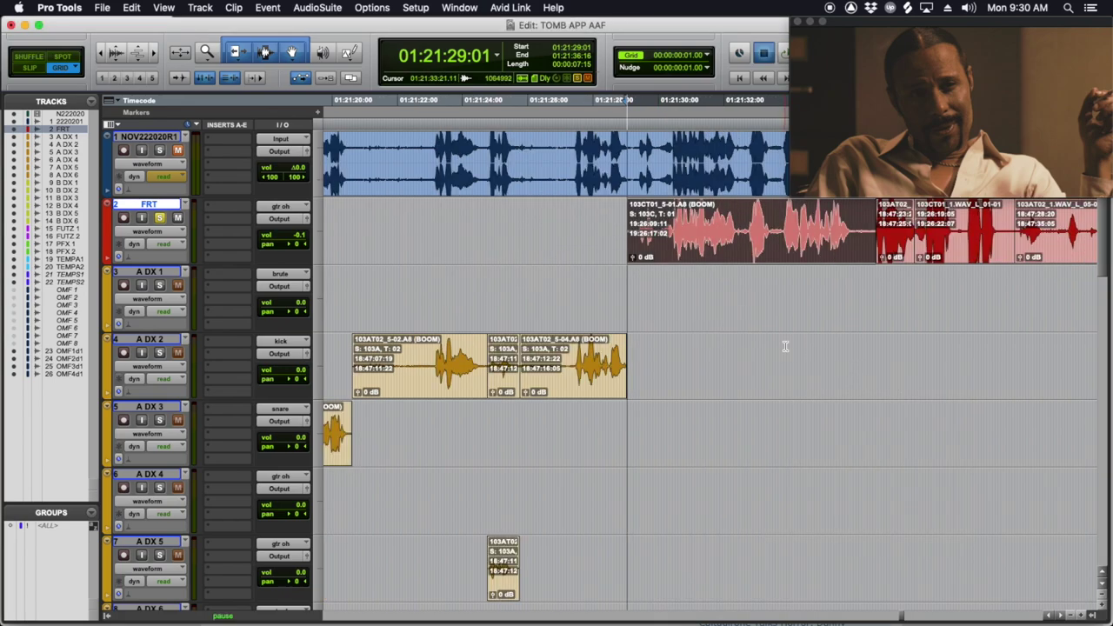
key("space")
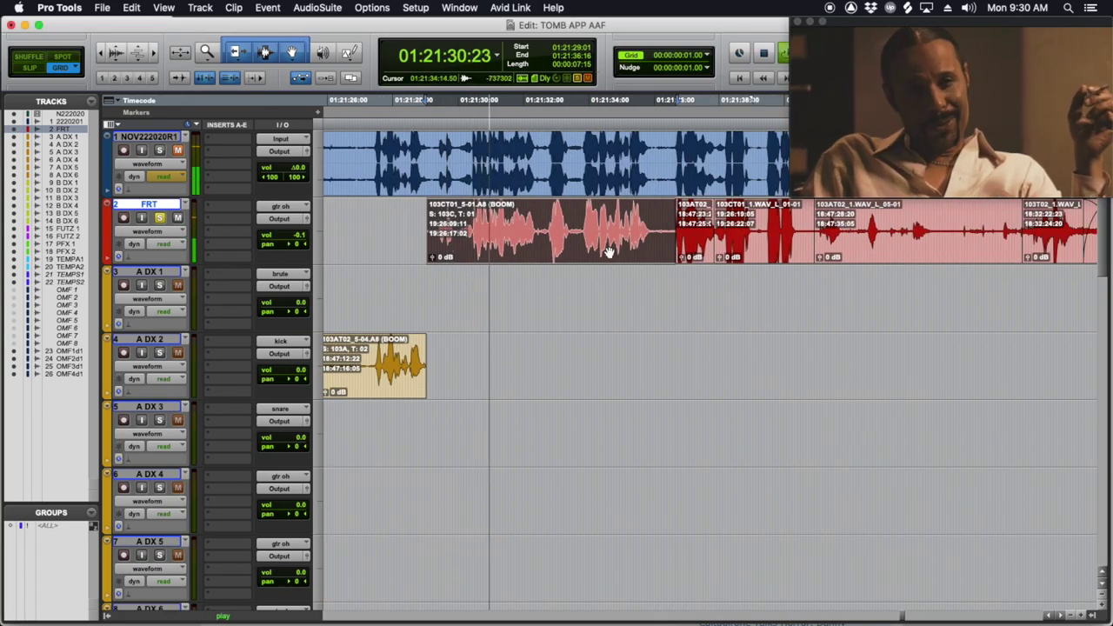
key("r")
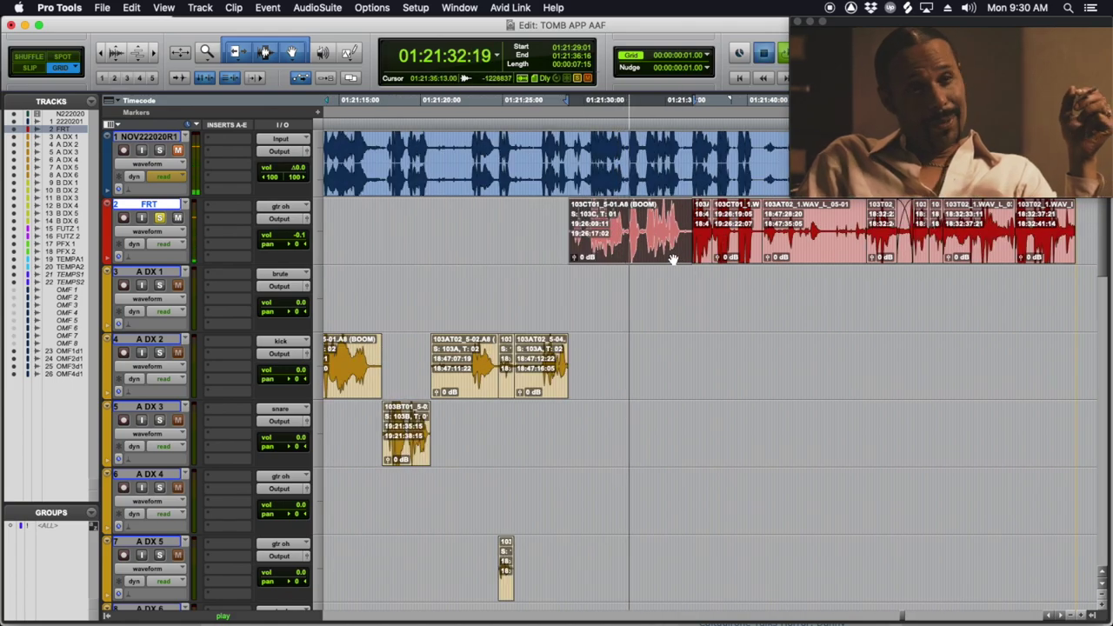
key("space")
left_click_drag(672, 259, 640, 484)
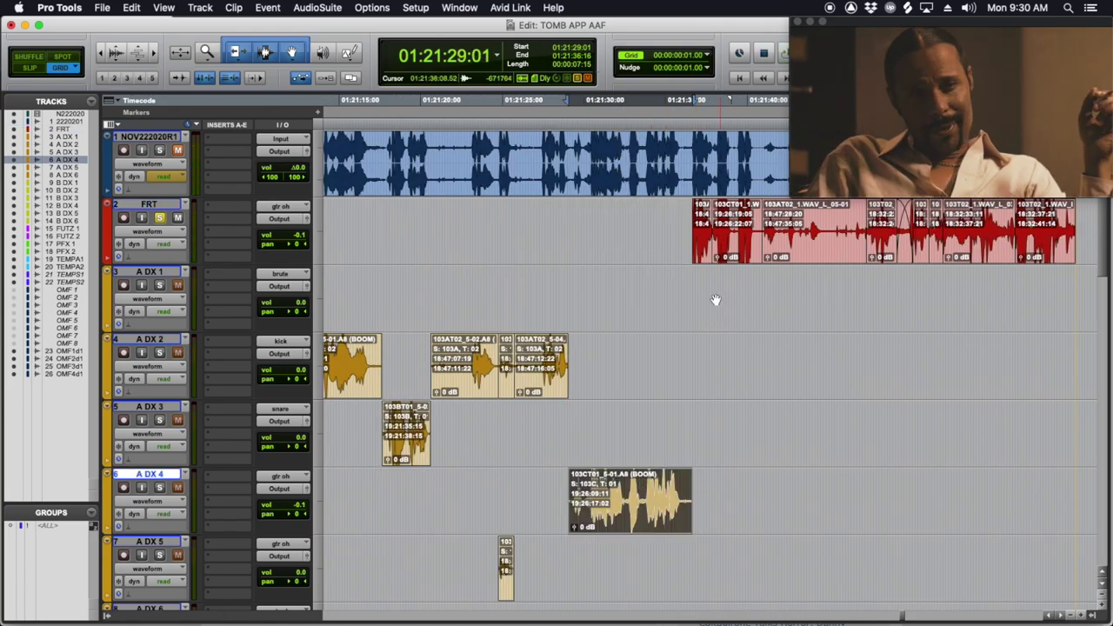
Step: Look at the FRT track's options for expanding its field recorder channels to new tracks
left_click(675, 272)
left_click(668, 223)
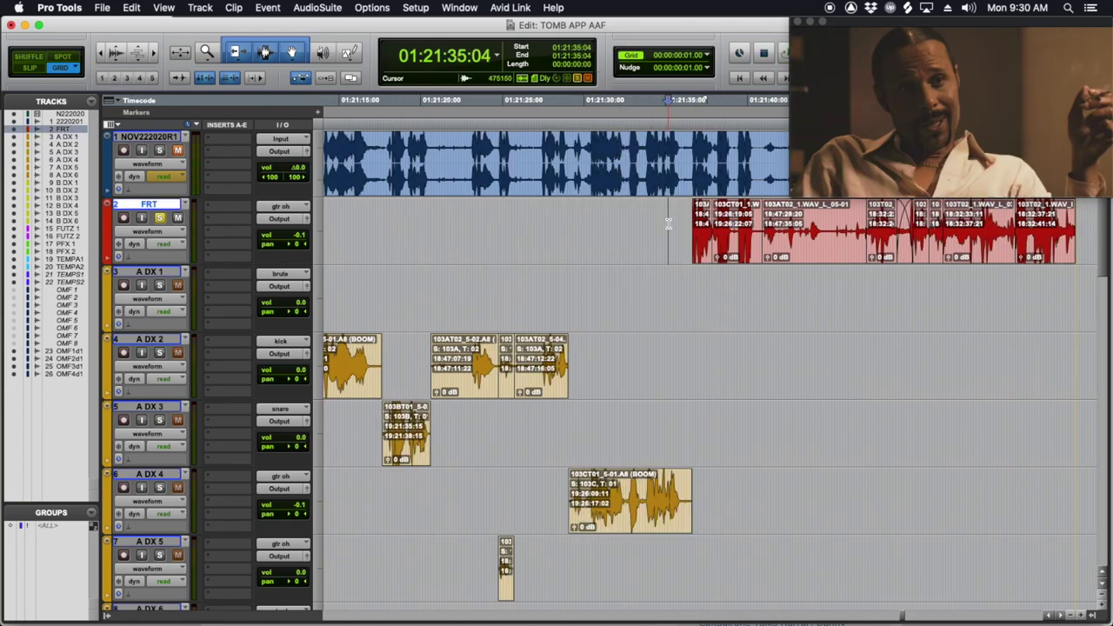
right_click(145, 203)
mouse_move(231, 457)
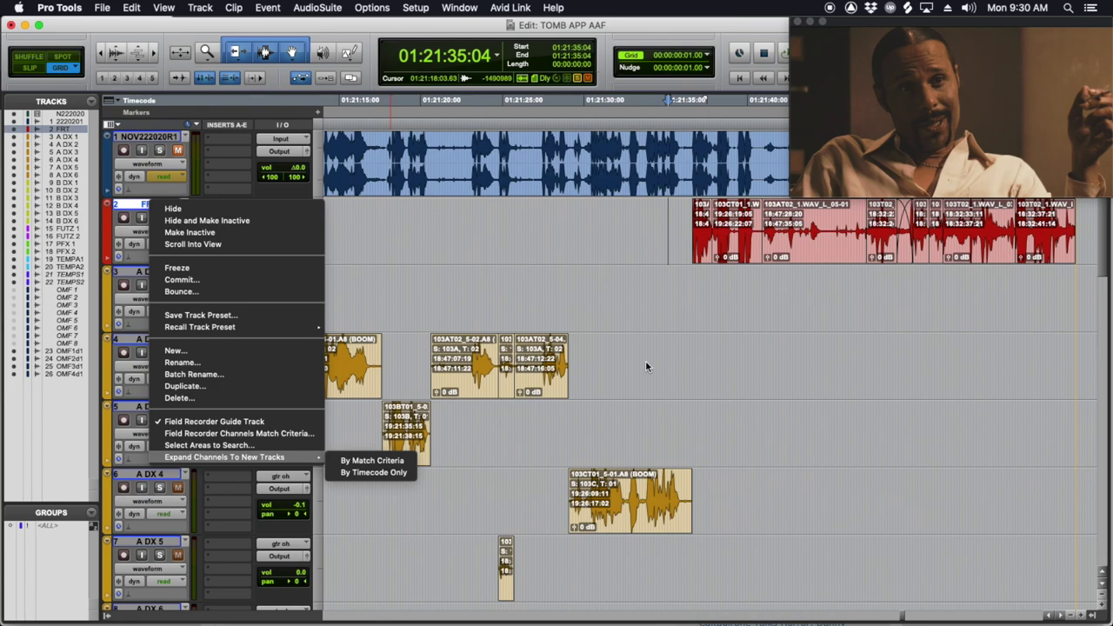
left_click(691, 215)
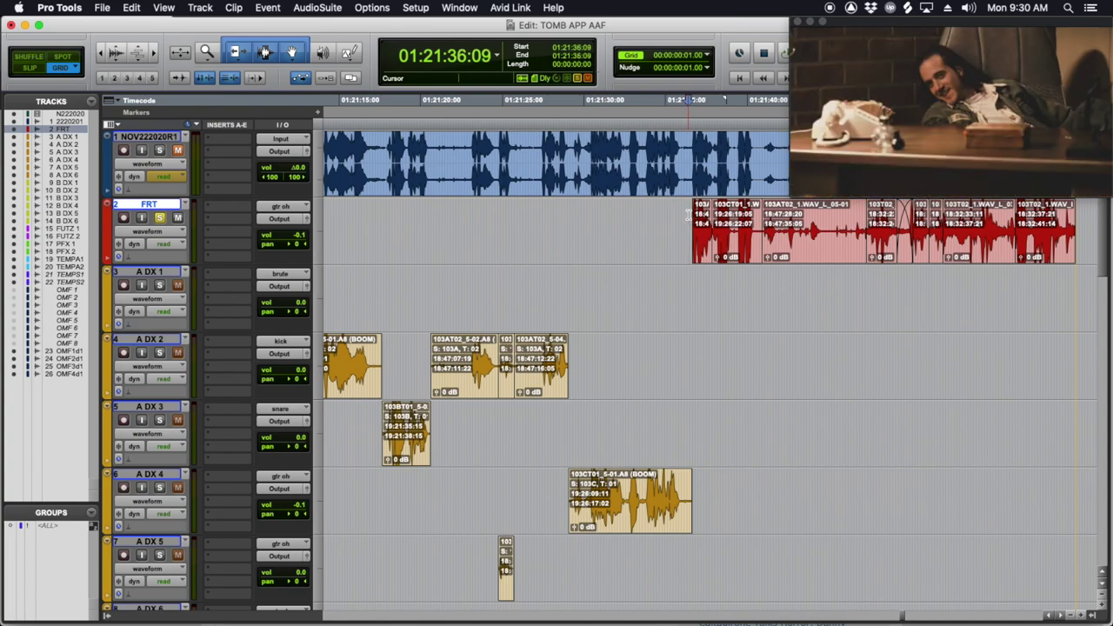
Step: Switch the short 103AT02 clip at 01:21:36:16 on FRT to field recorder channel A8 (BOOM) and move it to A DX 2
key("super+bracketright")
key("super+bracketright")
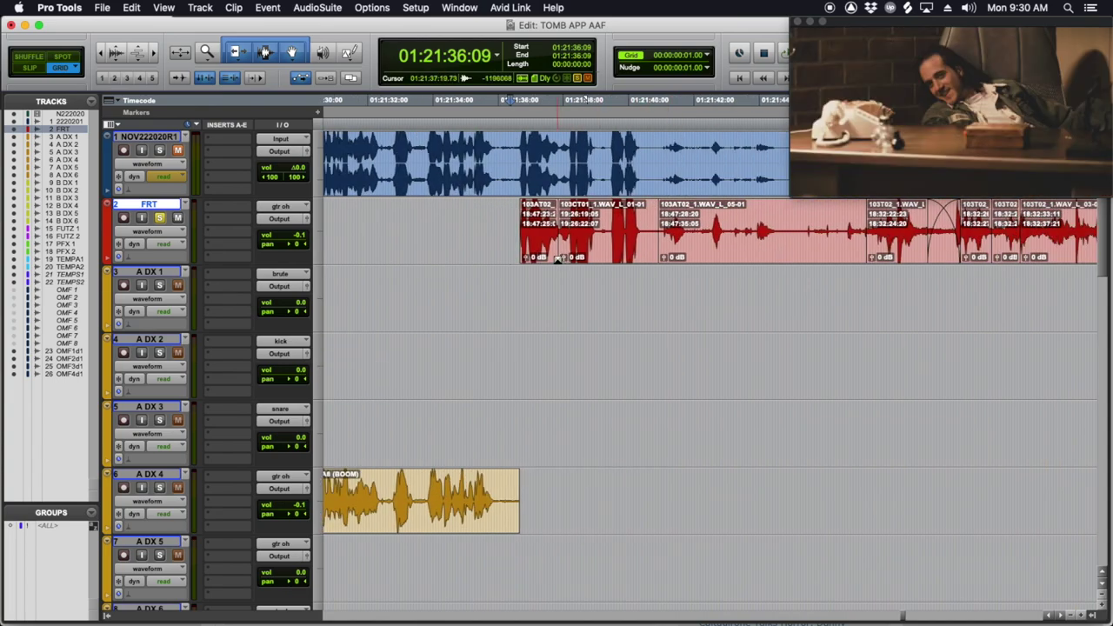
left_click(543, 261)
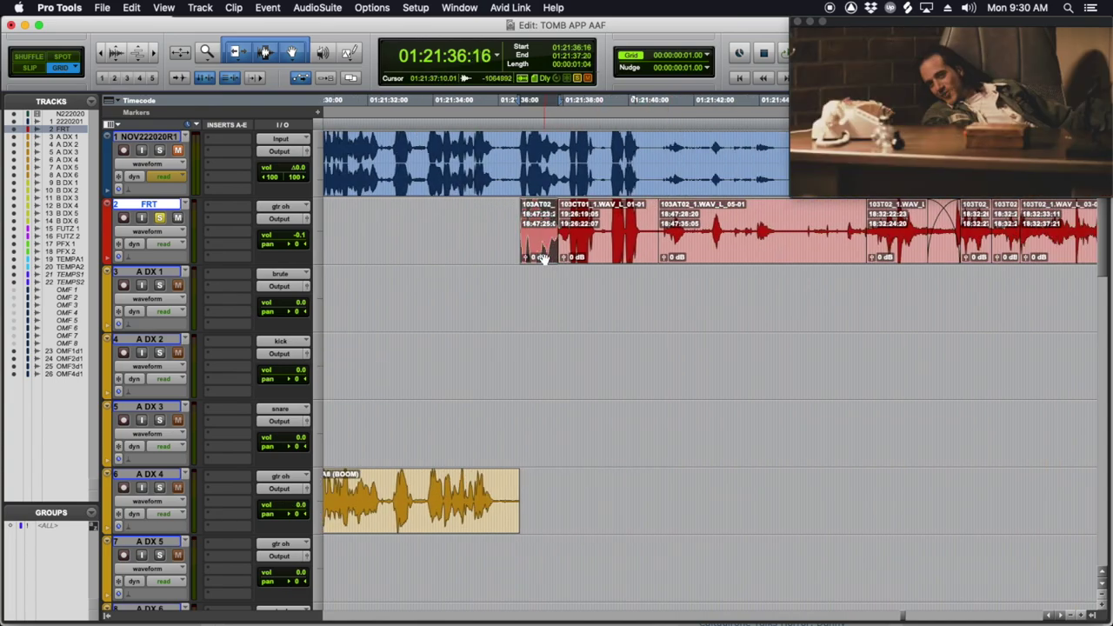
right_click(541, 259)
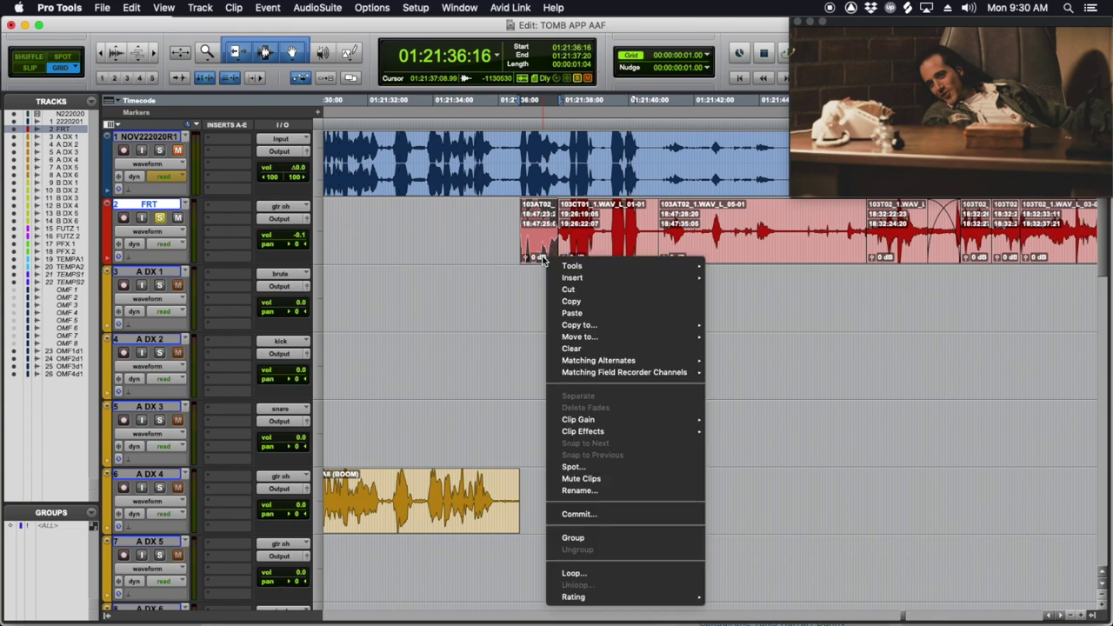
mouse_move(630, 372)
mouse_move(796, 423)
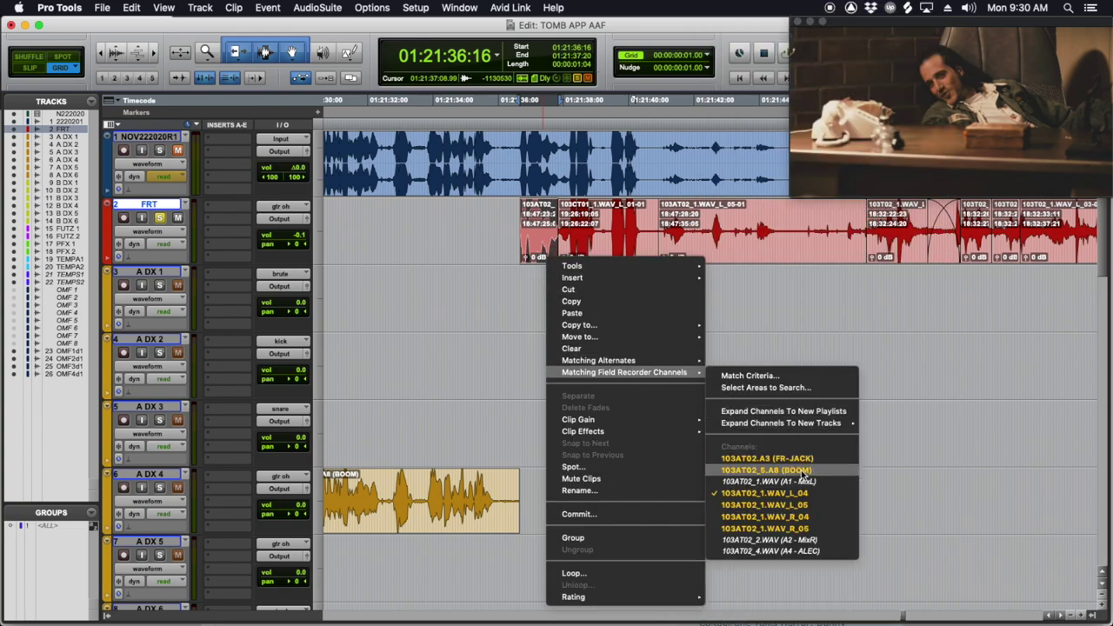
left_click(765, 458)
left_click_drag(541, 254, 536, 366)
Step: Move the 103CT01 clip at 01:21:37:20 to A DX 4 as field recorder channel A8 (BOOM) and play it there
right_click(624, 250)
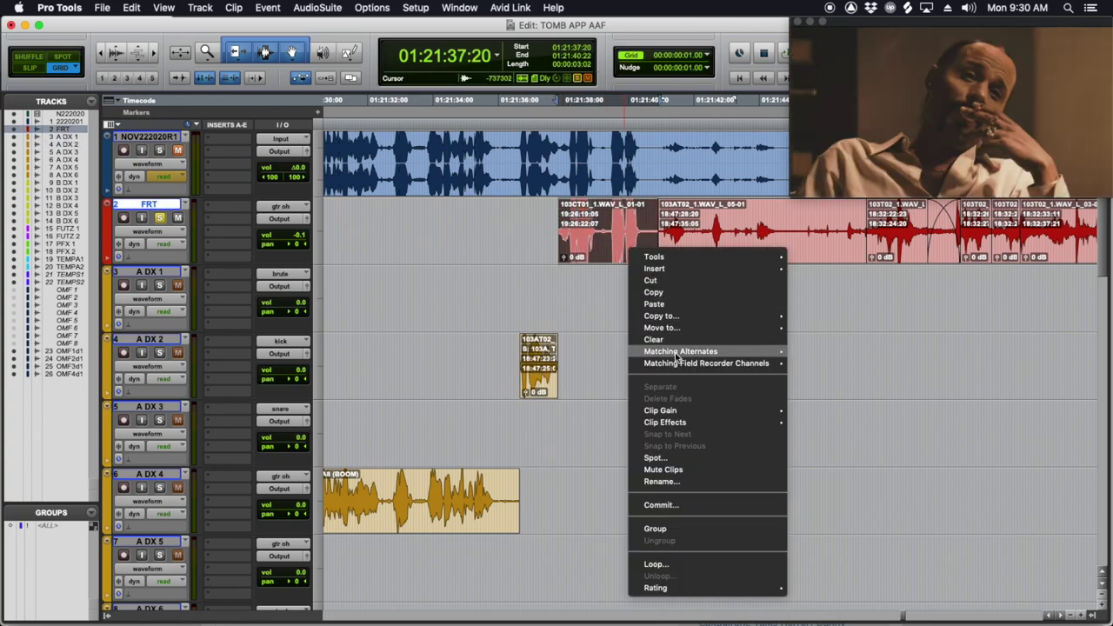
mouse_move(680, 369)
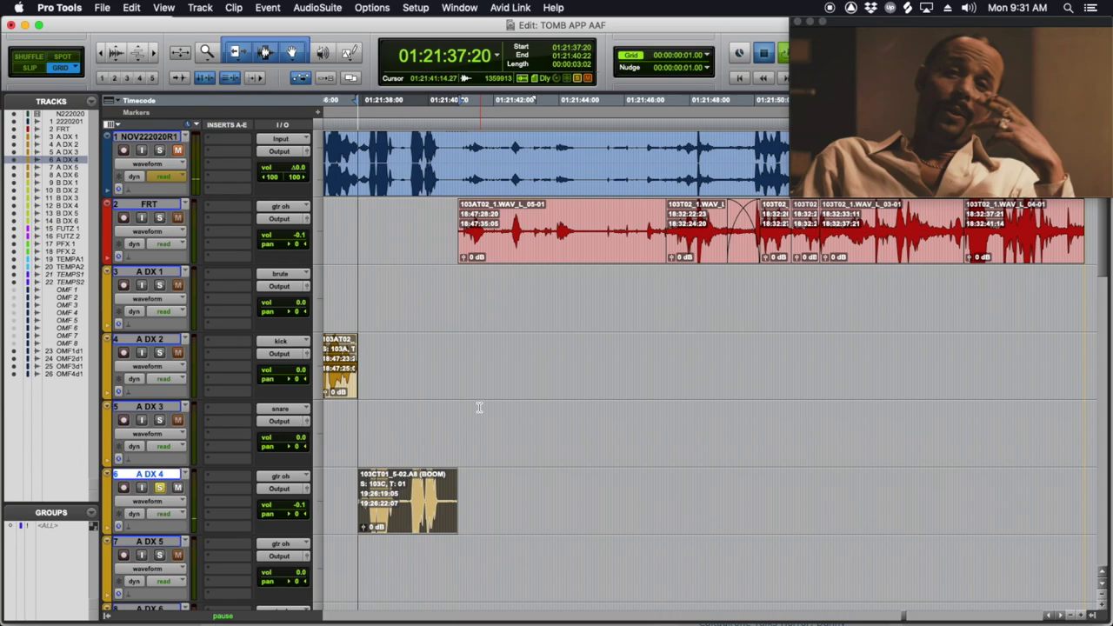
key("space")
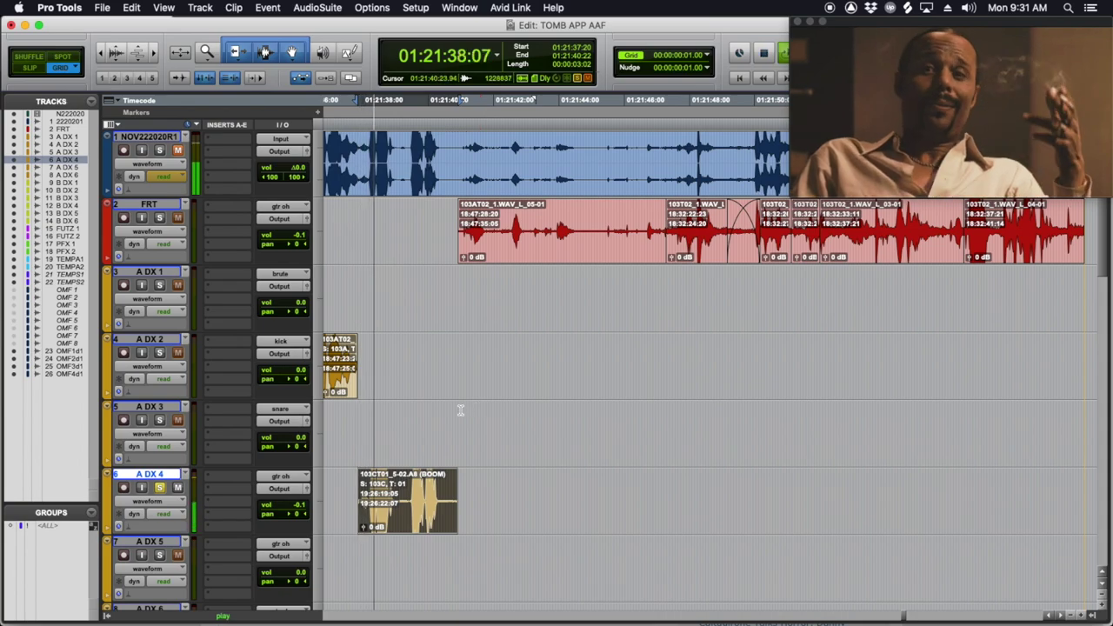
Step: Move the long 103AT02 clip to A DX 2 as channel A8 (BOOM), and take the faded 103T02 clip at 01:21:47:07 off FRT
right_click(508, 250)
right_click(566, 310)
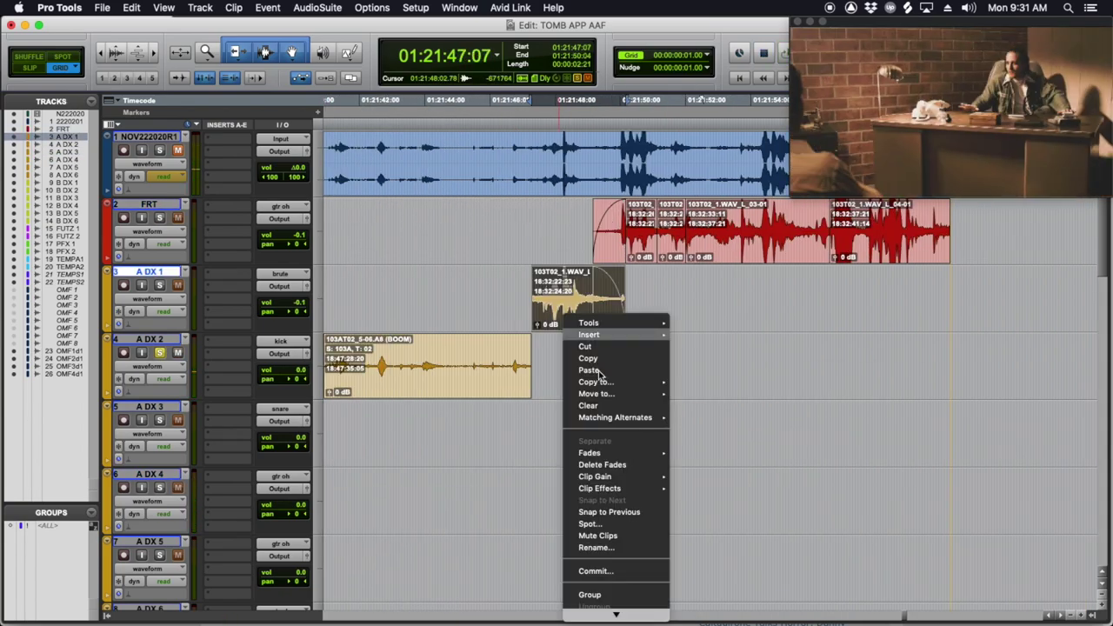
left_click(802, 531)
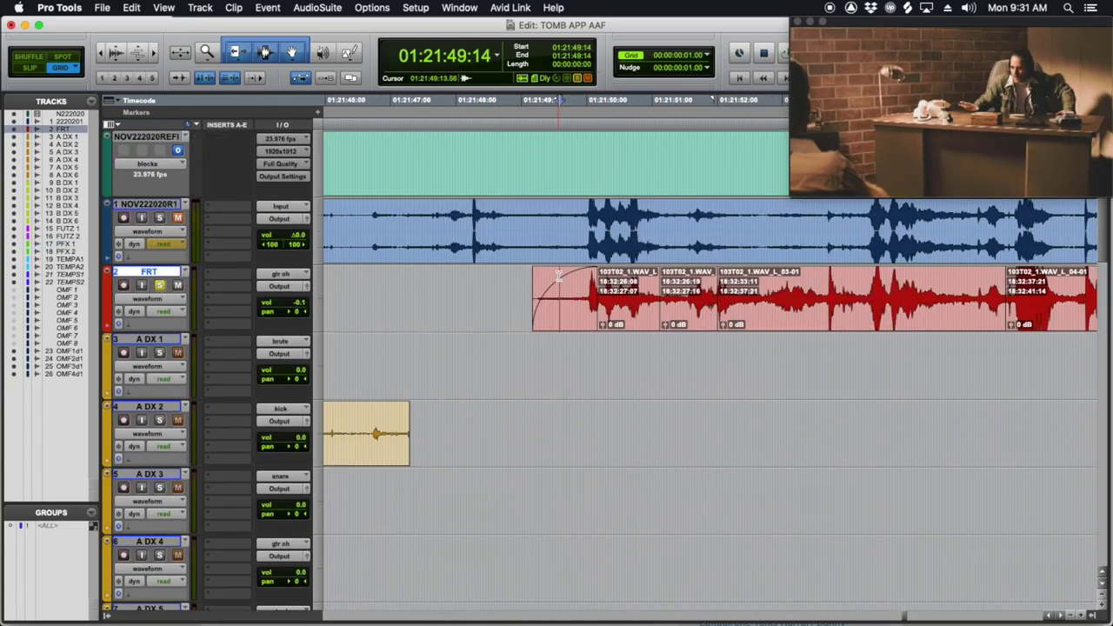
Step: Switch the 103T02 clip at 01:21:49:04 on FRT to field recorder channel A8 (BOOM), and copy it with its fade to A DX 1
right_click(639, 324)
mouse_move(693, 439)
left_click(850, 497)
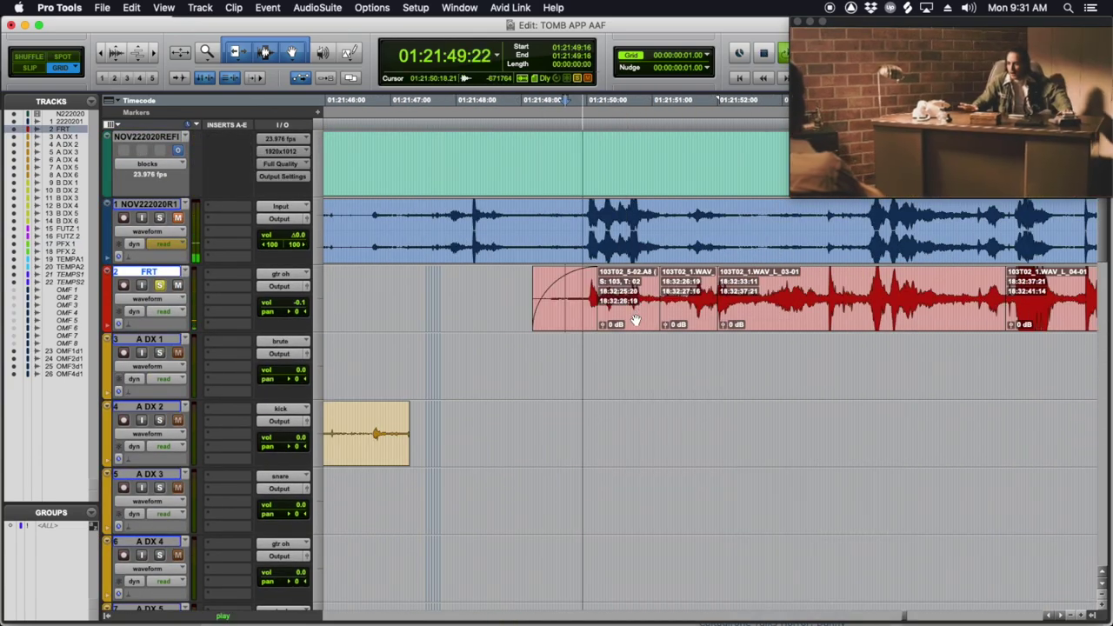
key("space")
left_click_drag(634, 320, 639, 384)
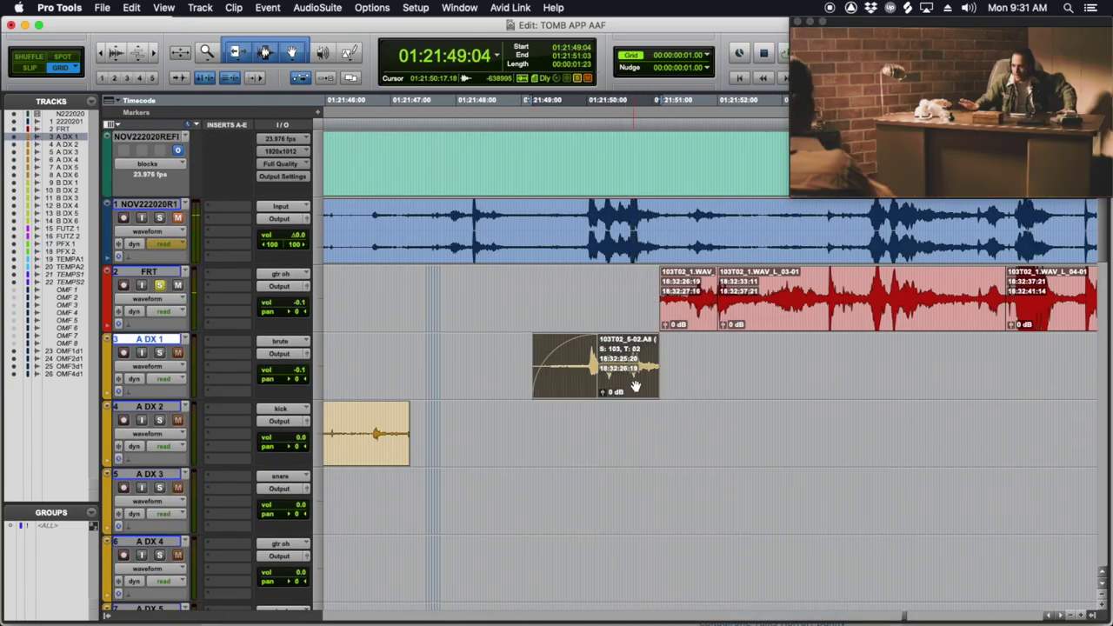
Step: Switch the 103T02 clip remaining on FRT at 01:21:49:04 to field recorder channel A4 (ALEC) and play it from 01:21:49:19
right_click(633, 320)
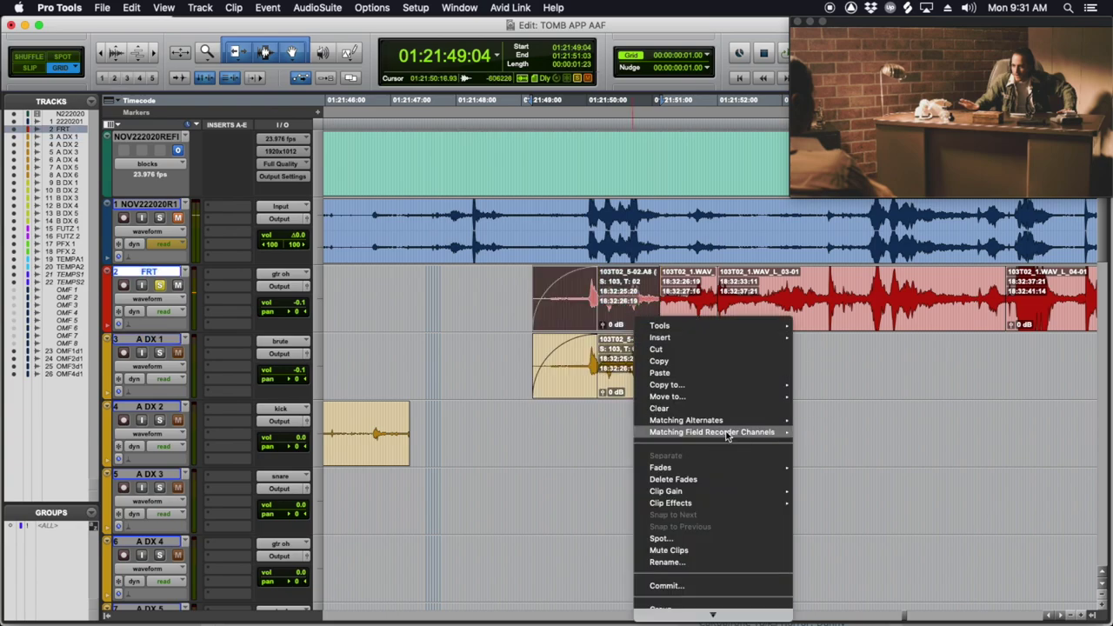
mouse_move(727, 434)
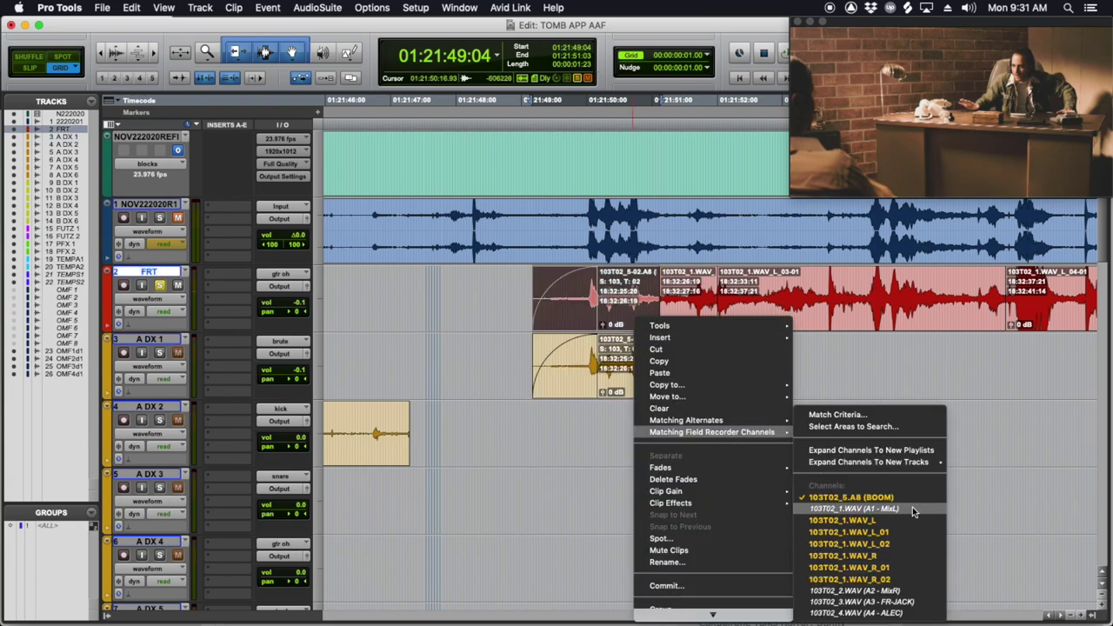
left_click(861, 609)
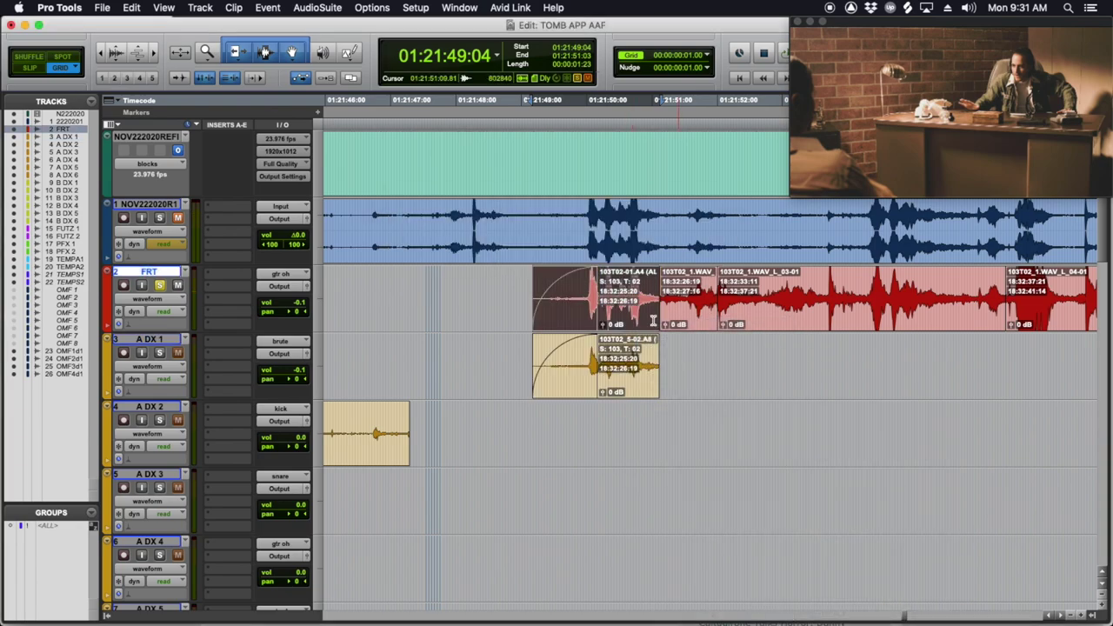
left_click(573, 284)
key("space")
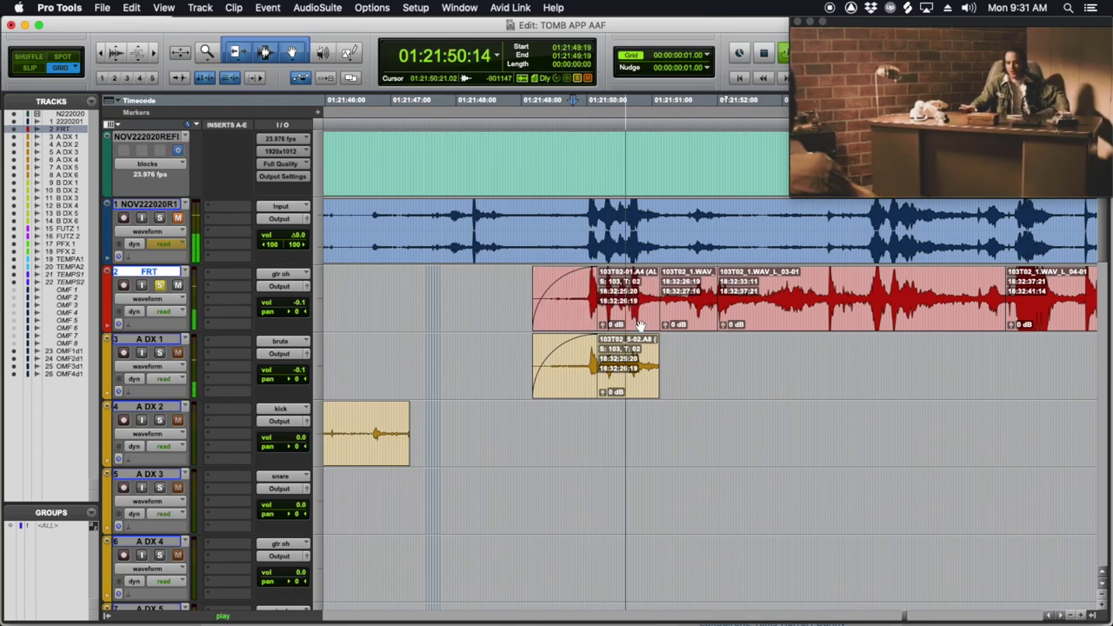
left_click(640, 326)
key("space")
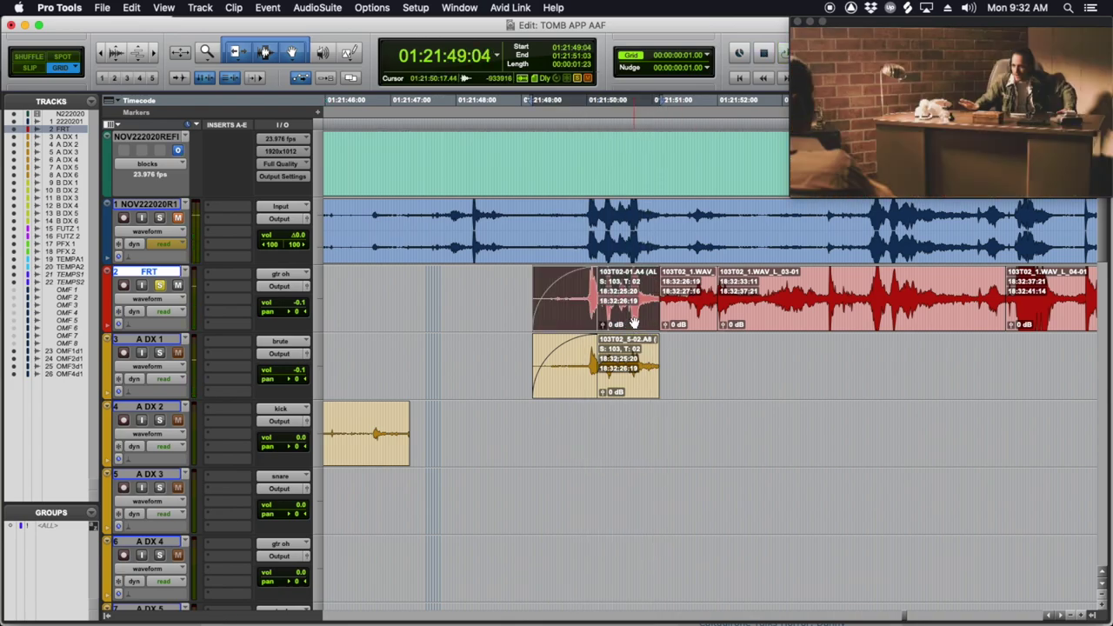
Step: Move the 103T02 ALEC clip from FRT to A DX 6 and check its placement against the clips on the other A DX tracks
left_click_drag(633, 322, 633, 503)
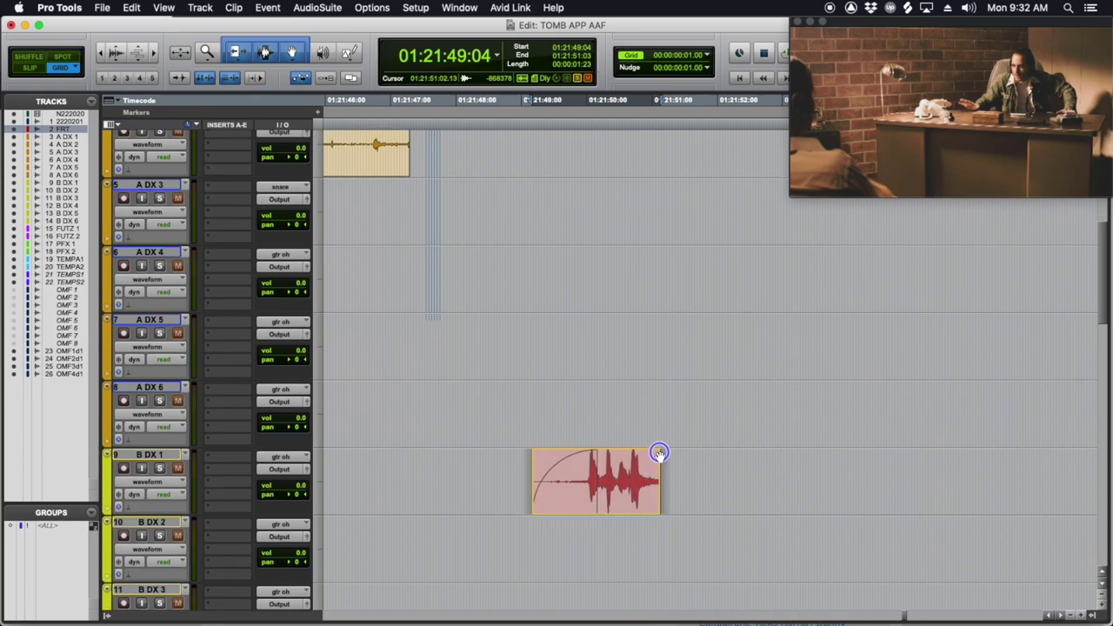
left_click_drag(659, 453, 649, 421)
key("super+bracketleft")
key("super+bracketleft")
key("super+bracketleft")
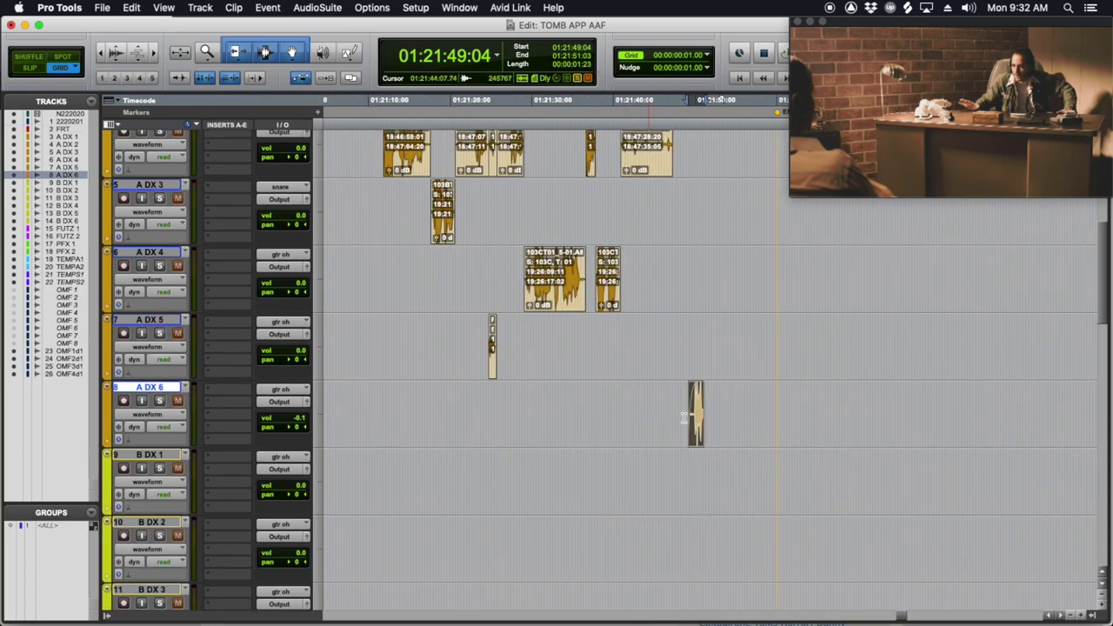
key("super+bracketleft")
key("super+bracketleft")
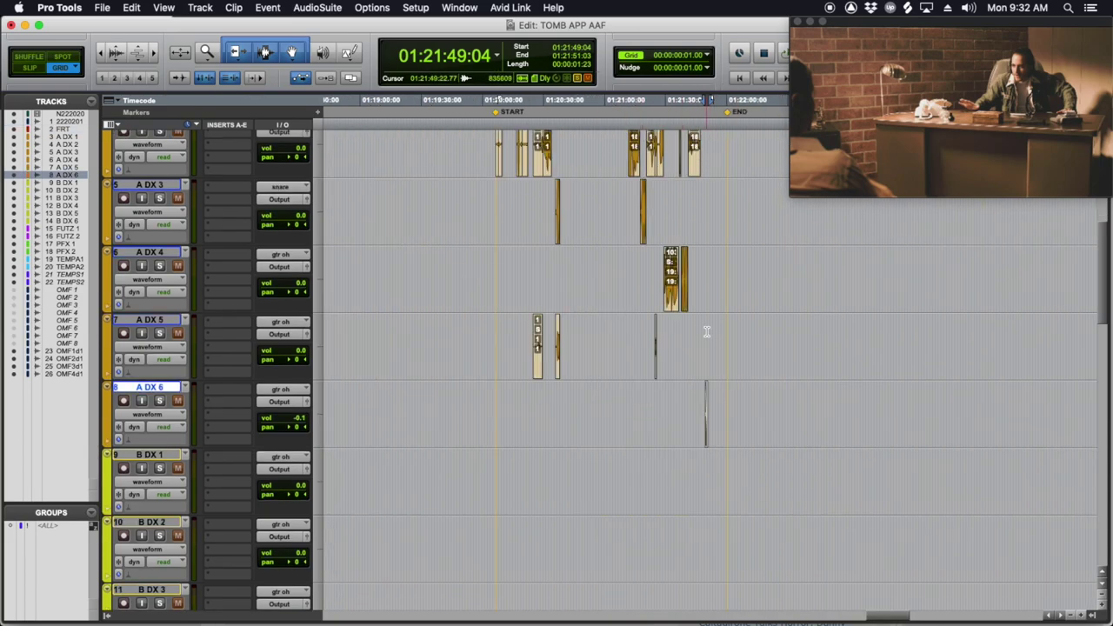
Step: Switch the 103T02 clip at 01:21:52:00 on FRT to field recorder channel A8 (BOOM) and copy it to A DX 1
key("super+bracketright")
key("super+bracketright")
key("super+bracketright")
key("super+bracketright")
key("super+bracketright")
scroll(827, 368, "up", 5)
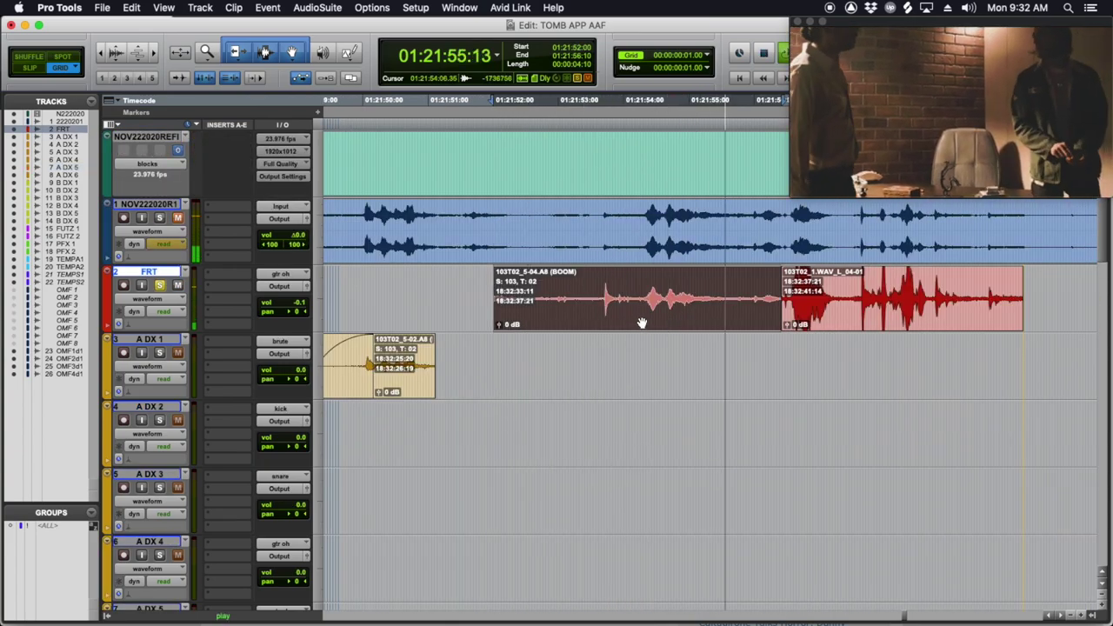
left_click_drag(641, 324, 640, 373)
Step: Switch the 103T02 clip remaining on FRT at 01:21:52:00 to field recorder channel A4 (ALEC)
left_click(666, 316)
right_click(668, 319)
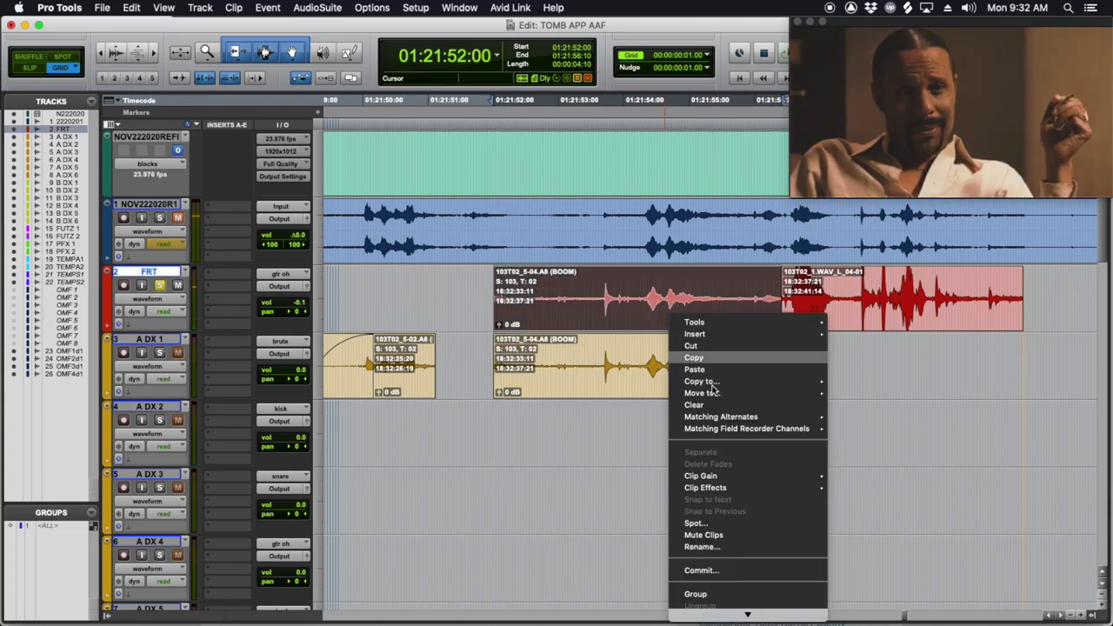
mouse_move(749, 431)
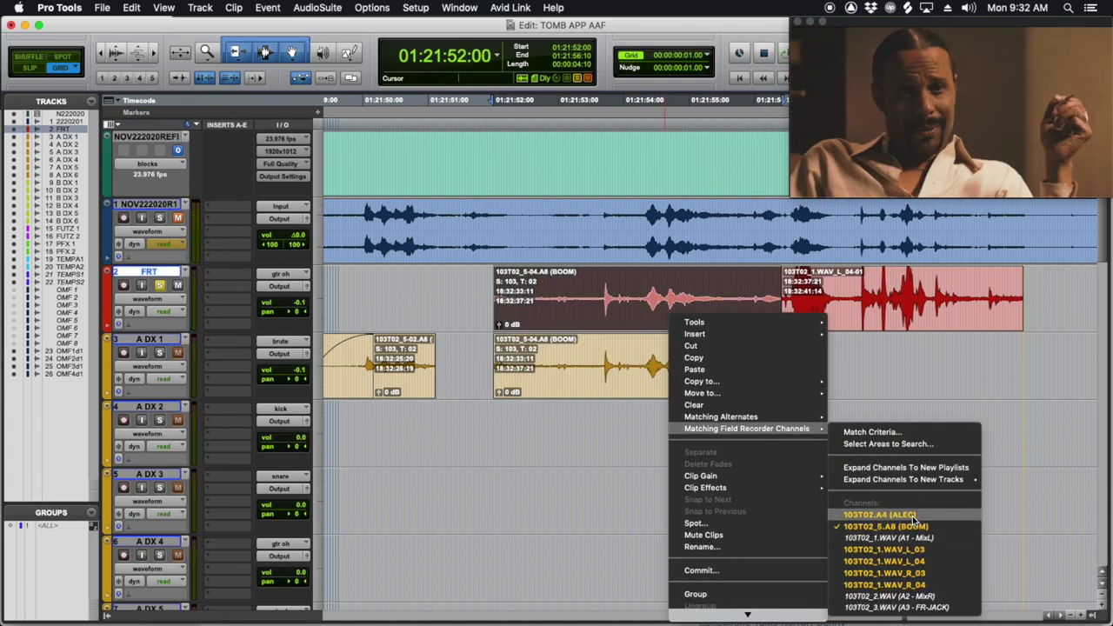
left_click(911, 515)
Step: Play the 103T02 ALEC clip on FRT, trim its start to 01:21:54:07, and move it to A DX 6
left_click(632, 292)
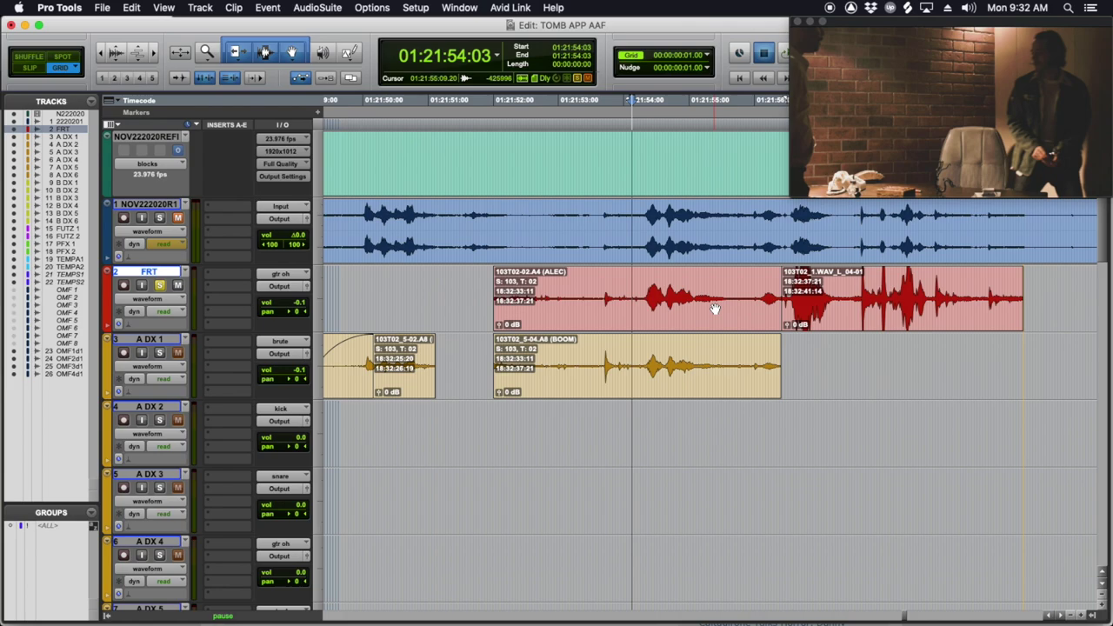
key("space")
key("a")
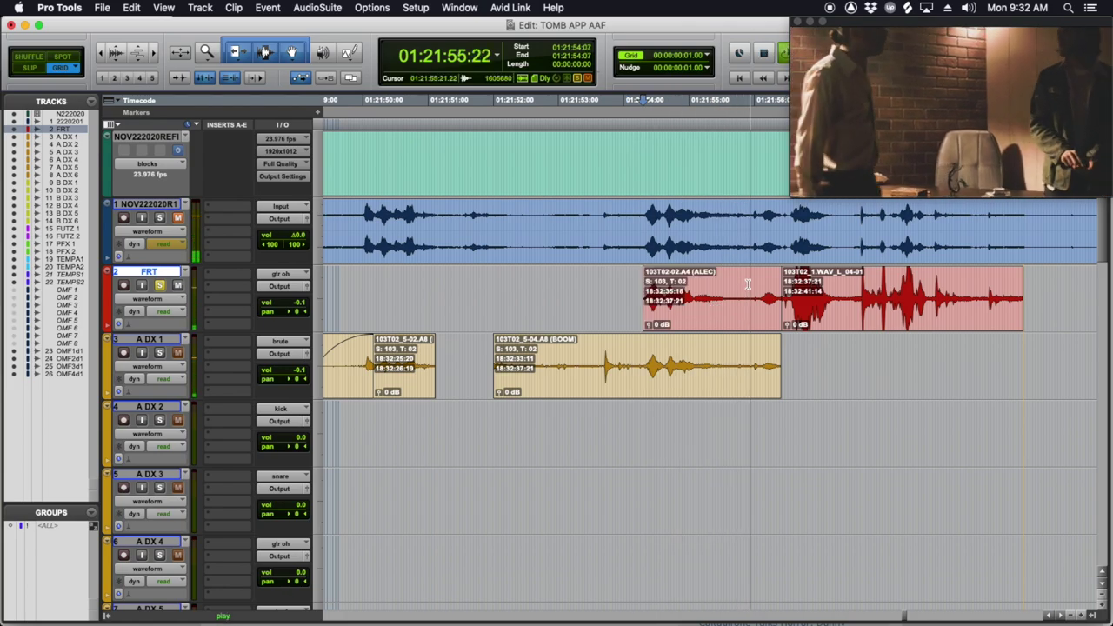
key("space")
left_click_drag(739, 303, 752, 393)
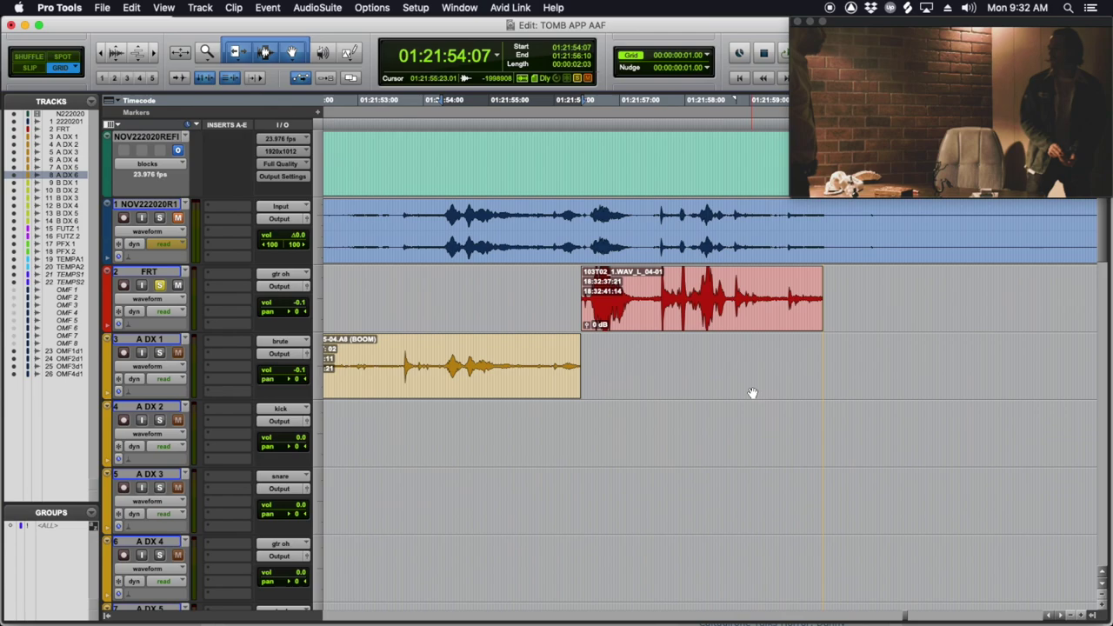
Step: Switch the 103T02 clip at 01:21:56:10 on FRT to field recorder channel A8 (BOOM) and copy it to A DX 1
left_click(569, 279)
key("space")
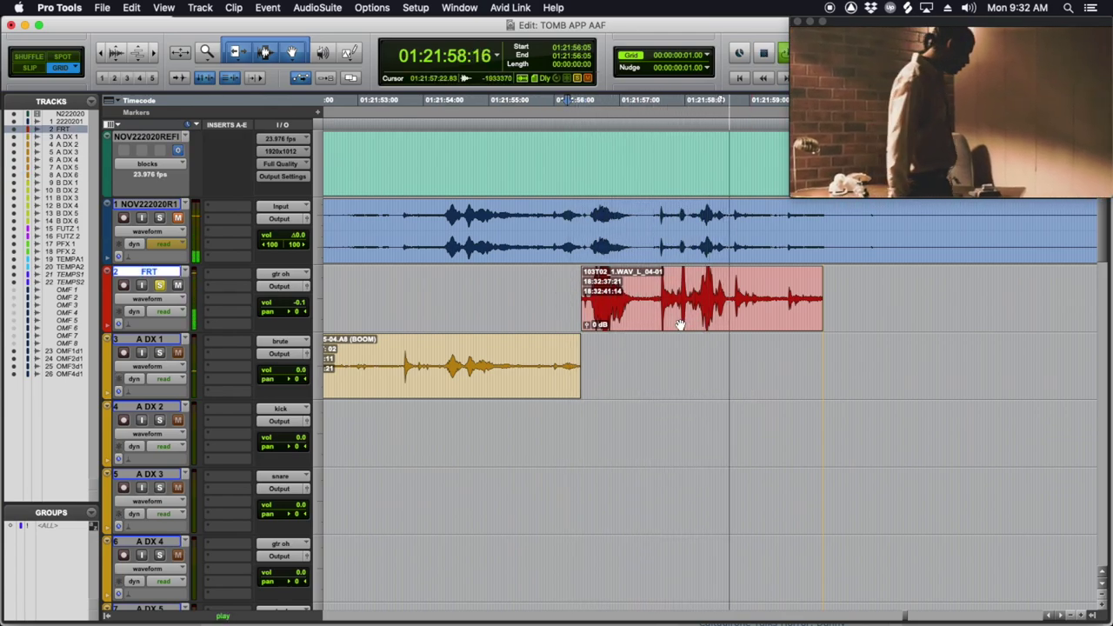
left_click(680, 320)
right_click(683, 320)
mouse_move(761, 439)
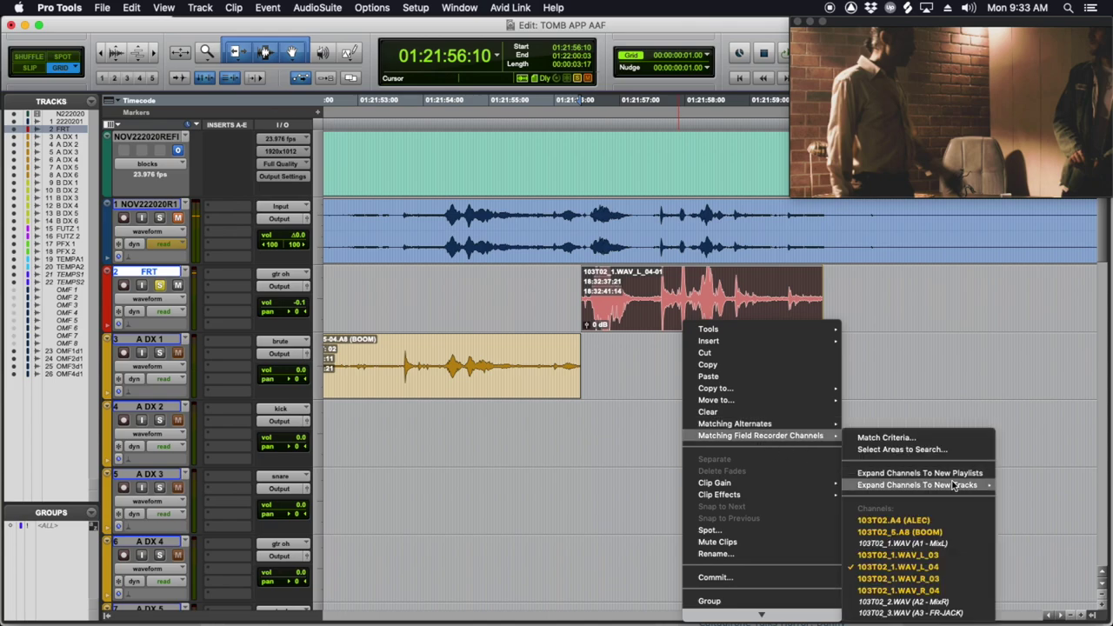
left_click(896, 530)
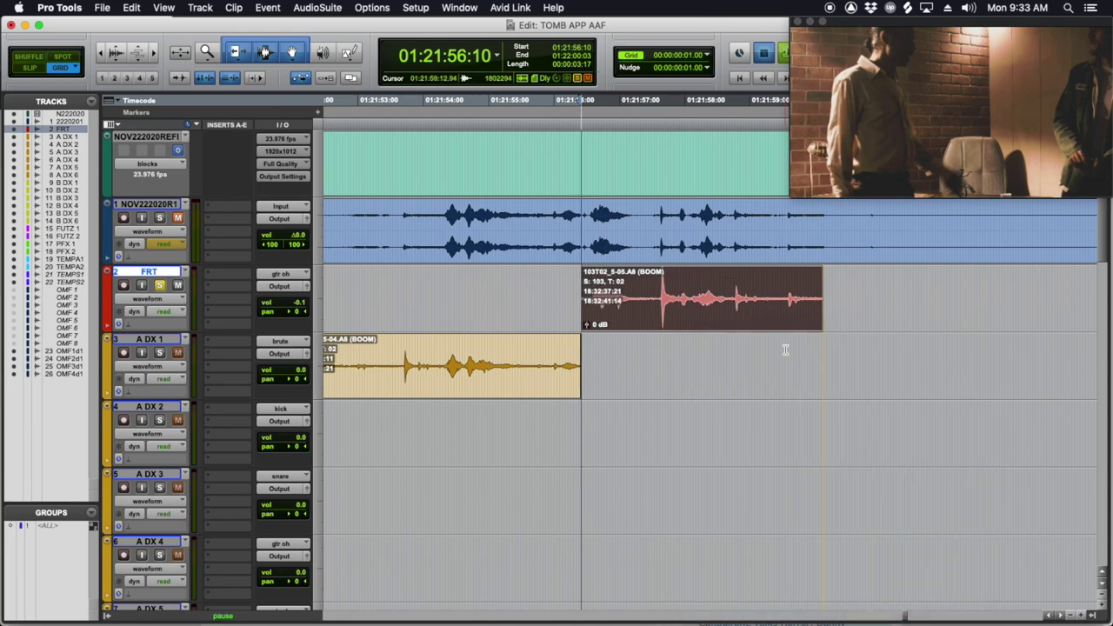
key("space")
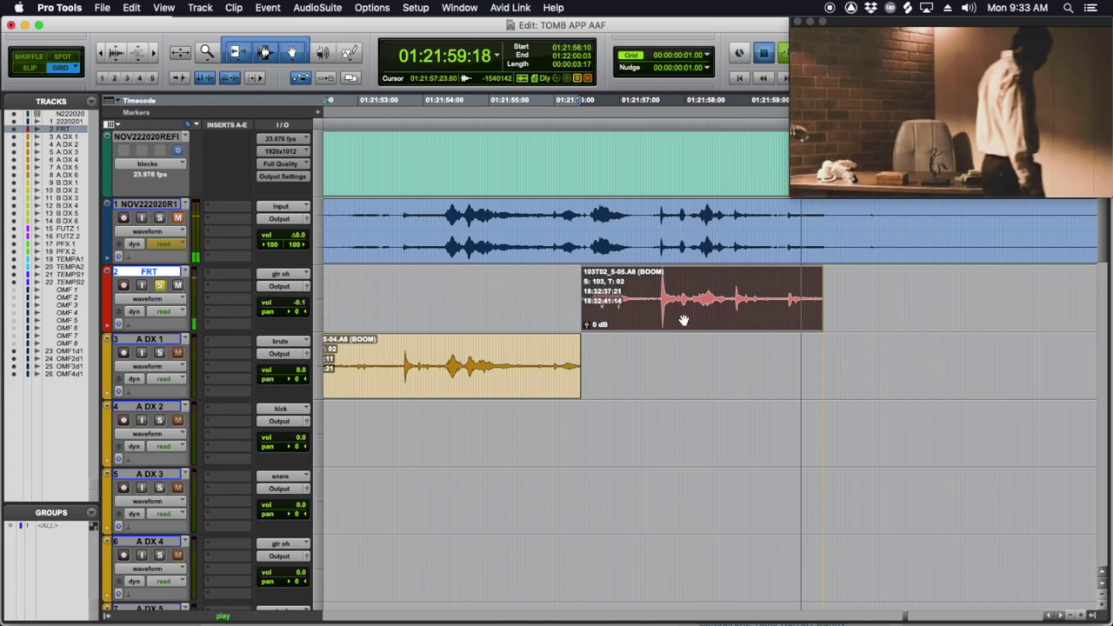
left_click_drag(679, 325, 678, 360)
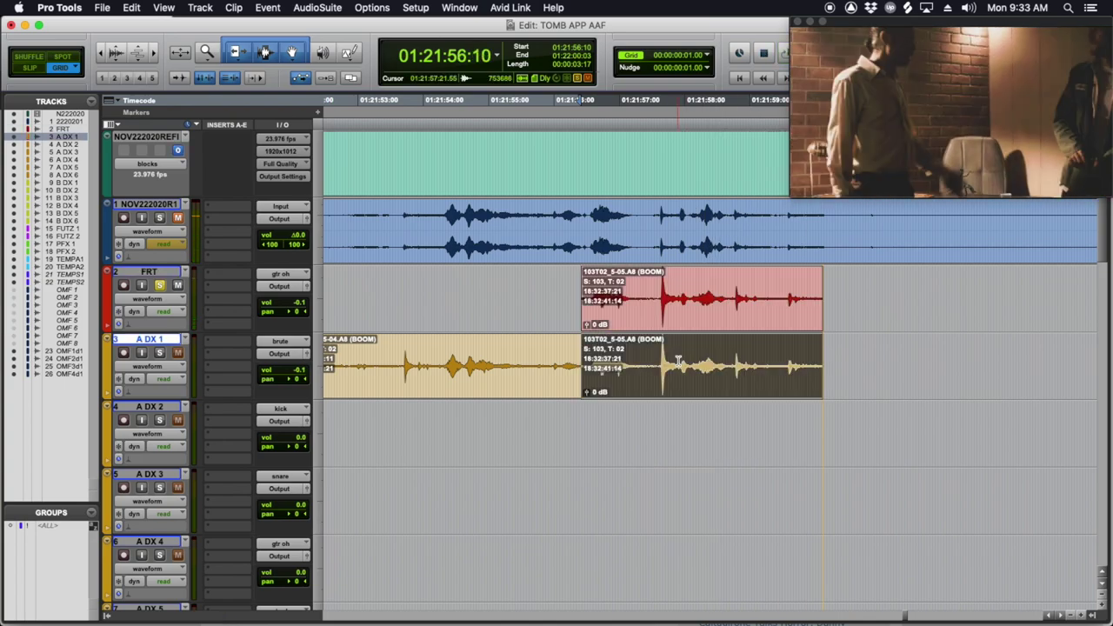
Step: Switch the 103T02 clip remaining on FRT at 01:21:56:10 to field recorder channel A3 (FR-JACK)
left_click(682, 305)
right_click(681, 303)
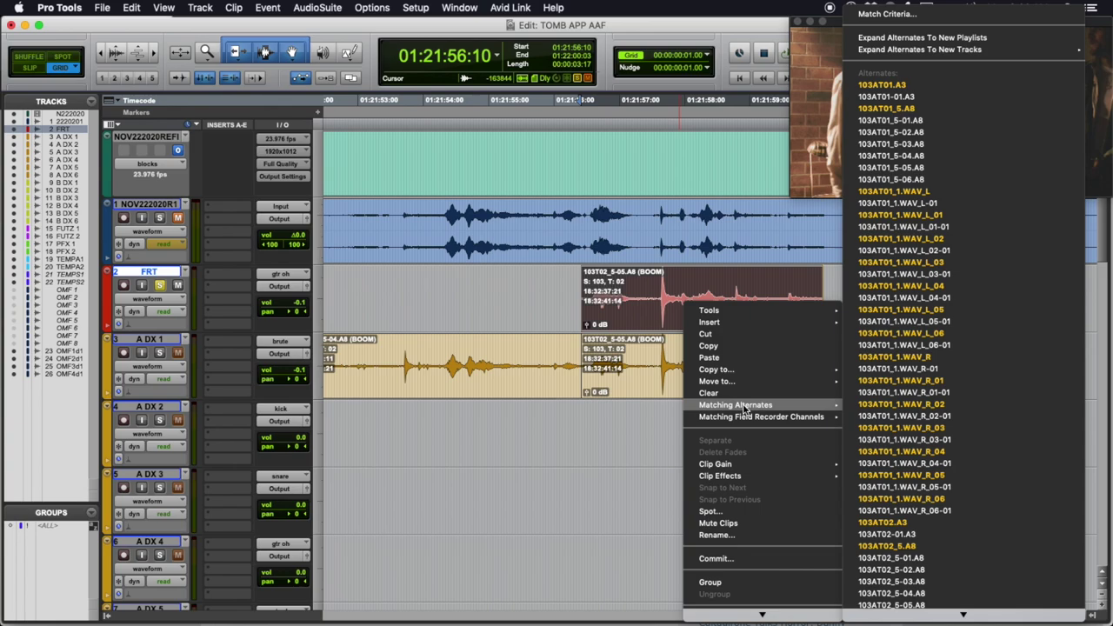
mouse_move(745, 418)
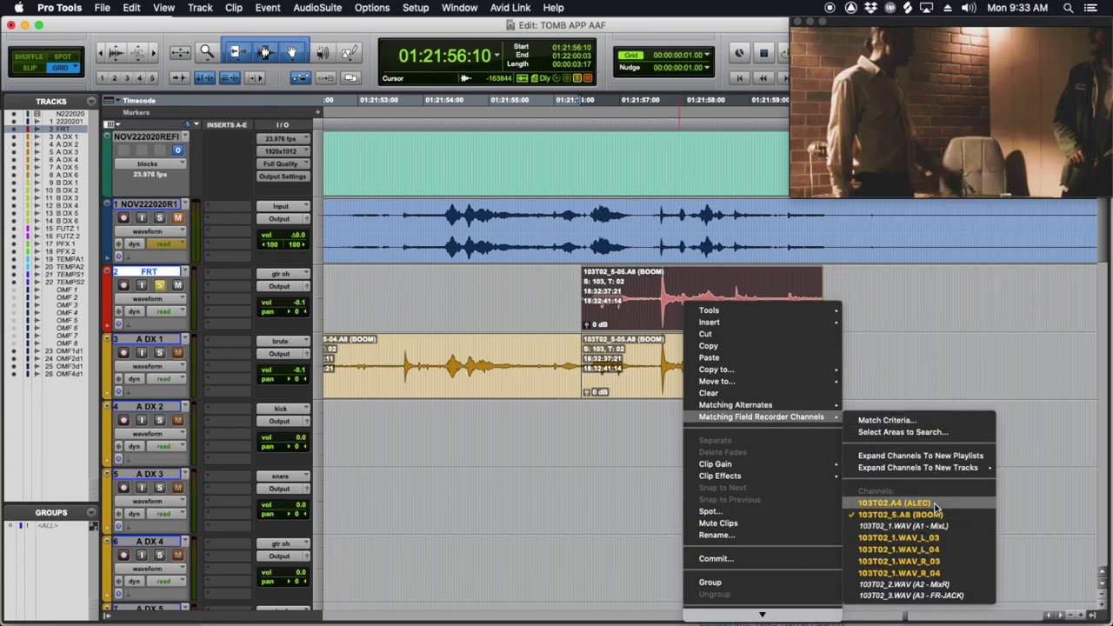
left_click(934, 596)
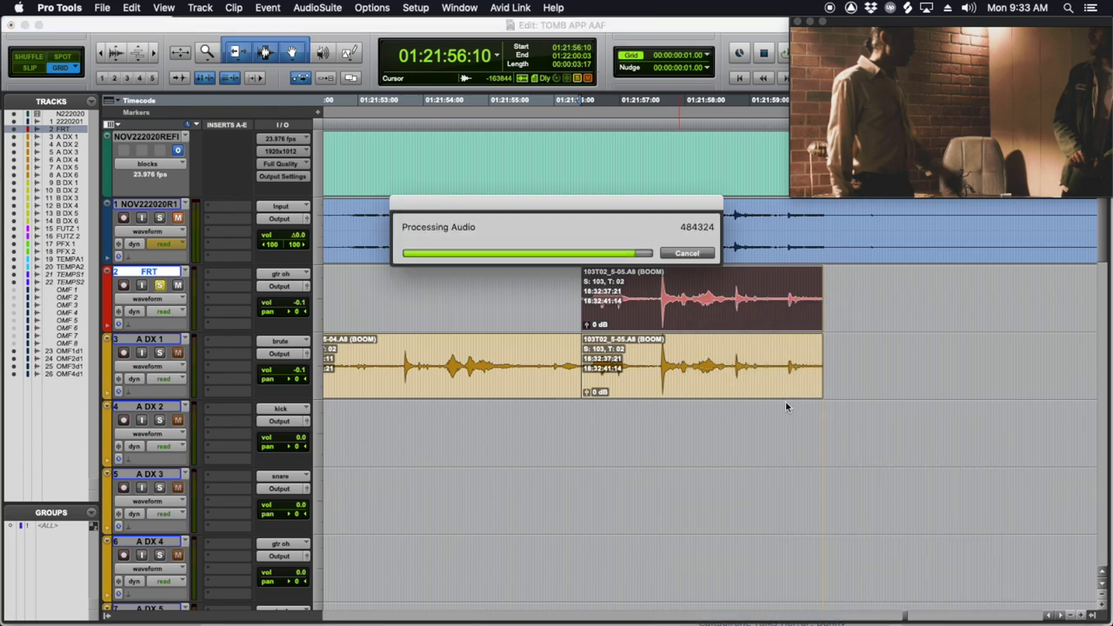
Step: Compare the BOOM clip on A DX 1 with the FR-JACK clip by playing from around 01:21:57:05, and move the FR-JACK clip off FRT
left_click(611, 347)
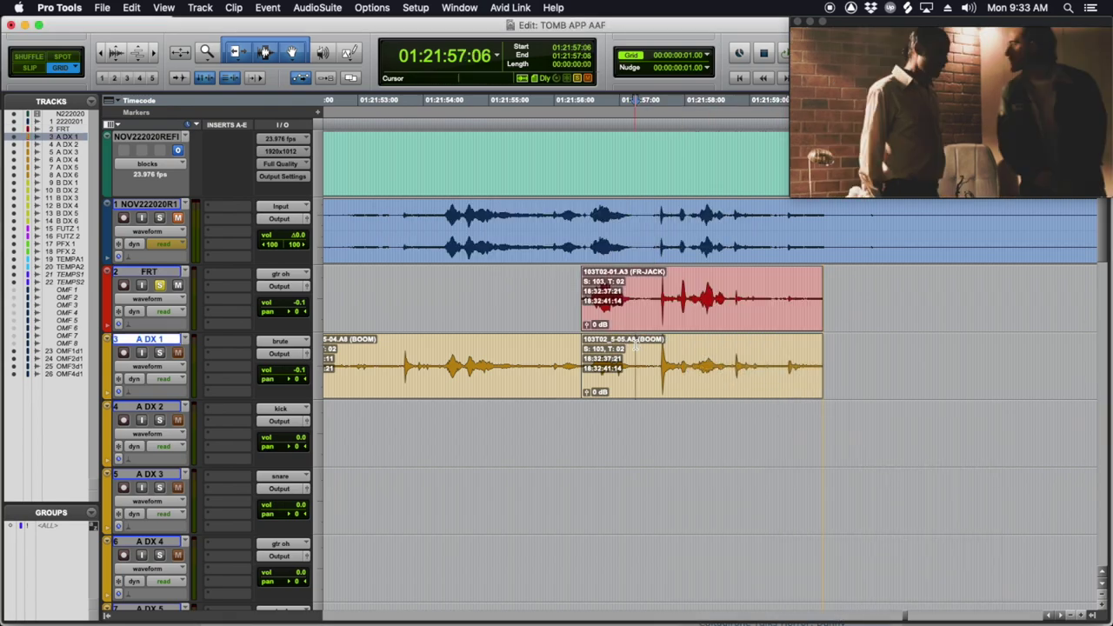
key("space")
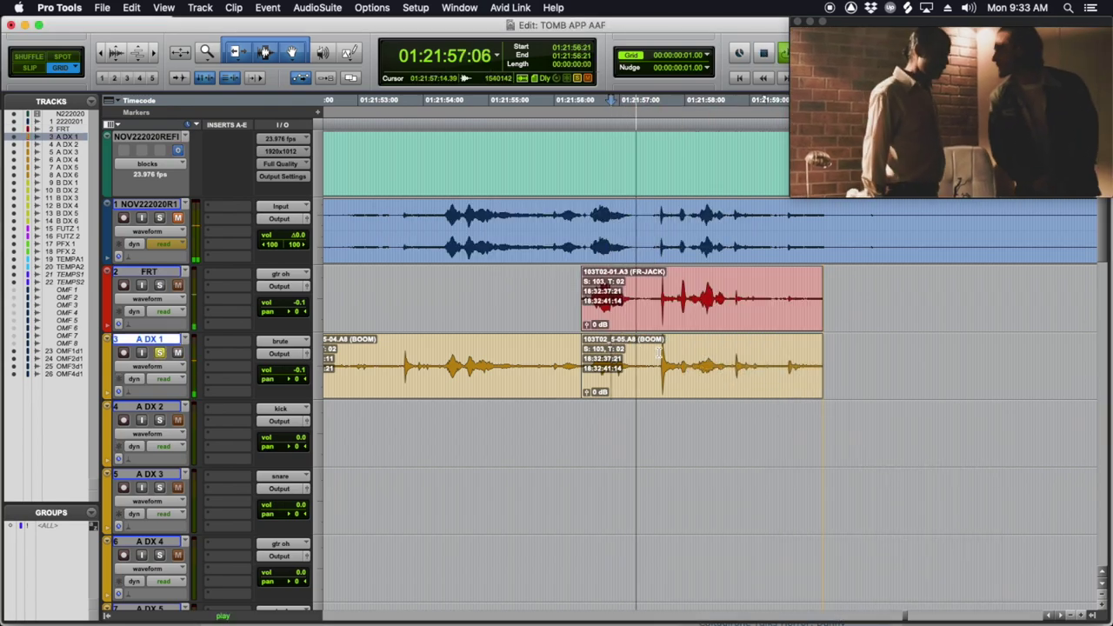
key("space")
left_click(632, 283)
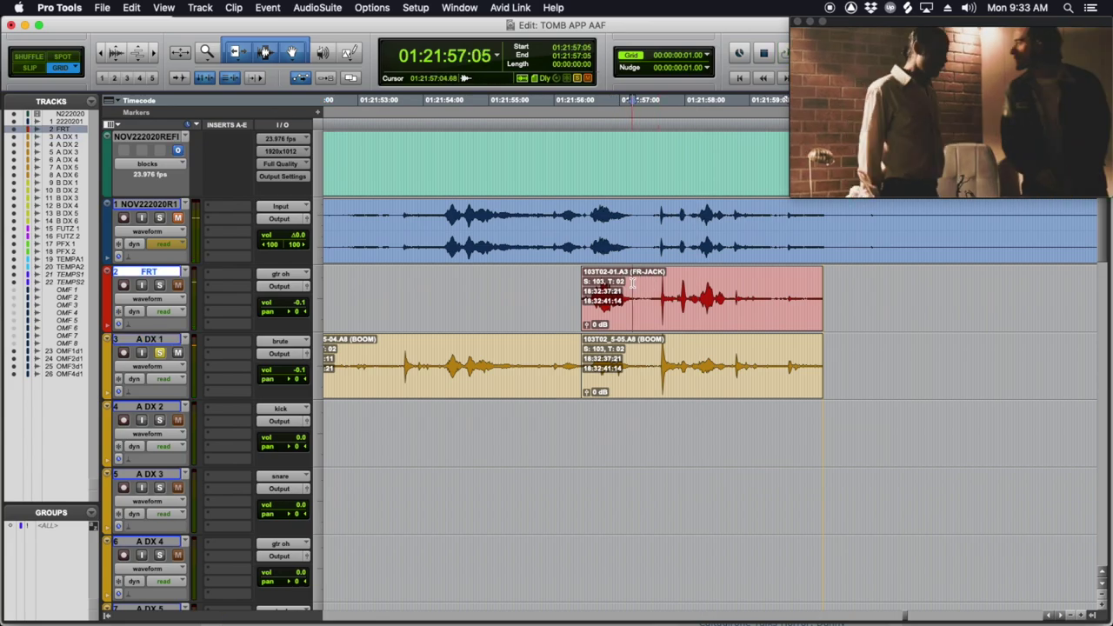
key("space")
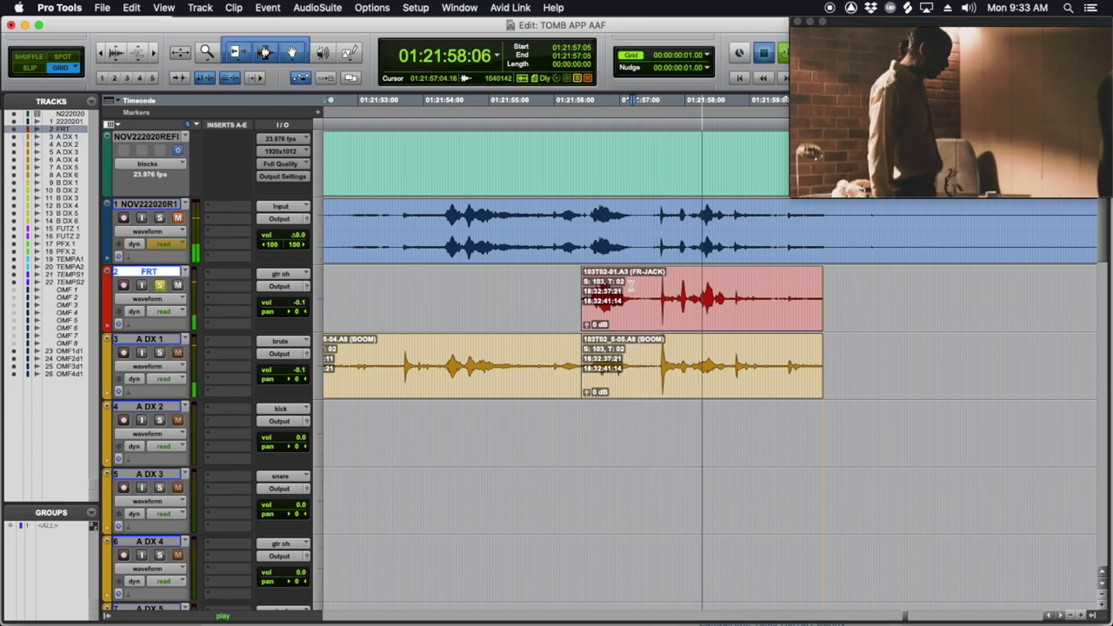
key("space")
left_click(640, 286)
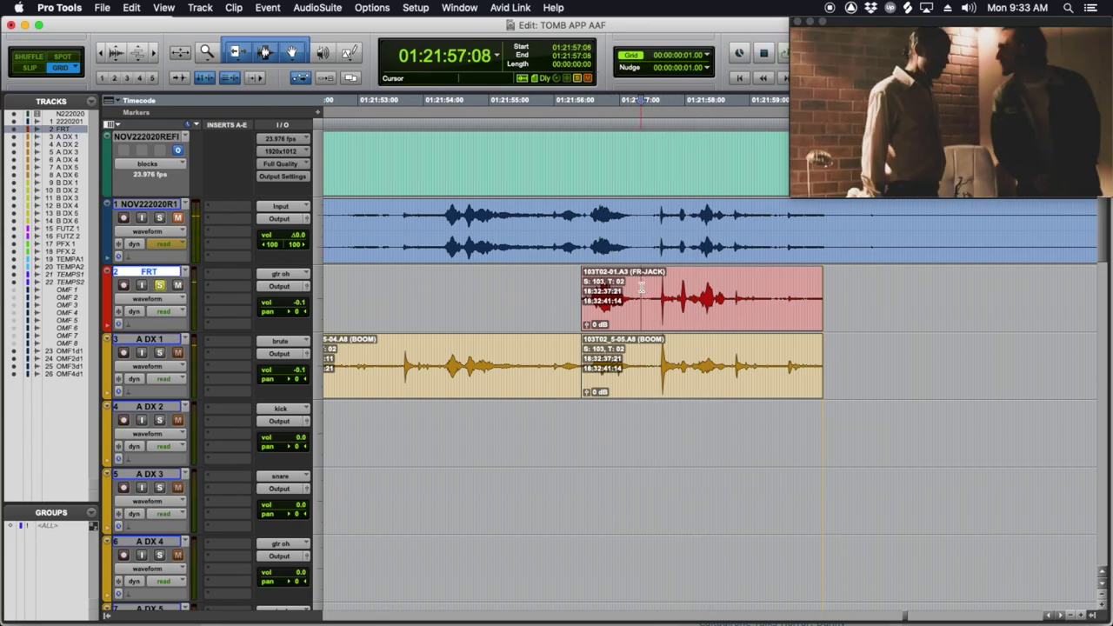
key("space")
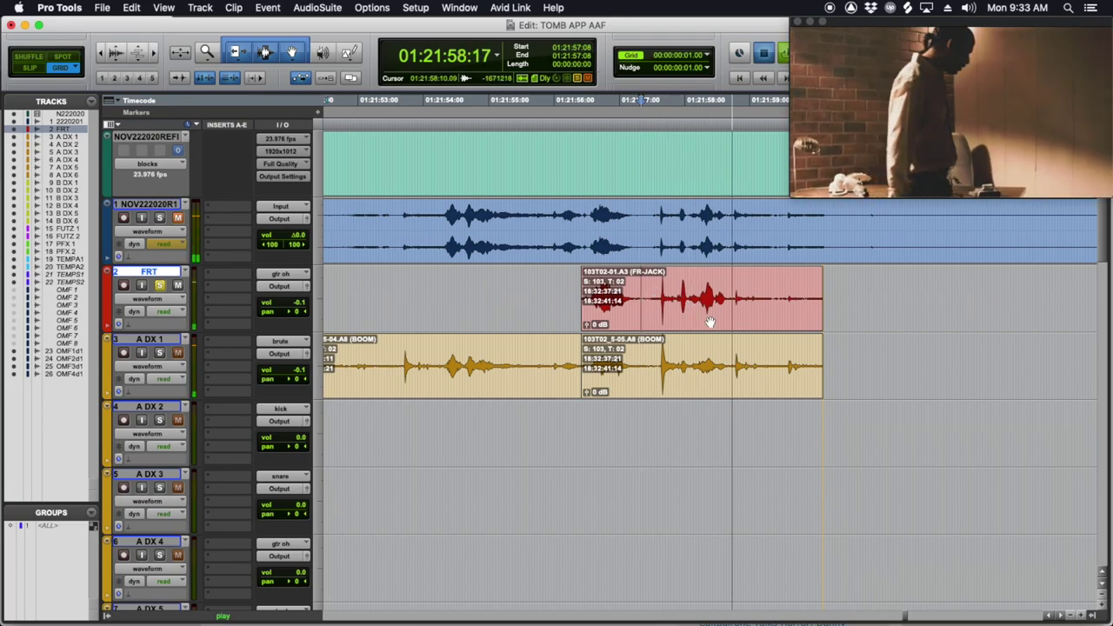
left_click(710, 322)
left_click_drag(710, 321, 684, 360)
Step: Delete all processed clips on OMF 1.dup1 between 01:19:57:02 and 01:22:27:03
left_click(675, 352)
key("super+bracketleft")
key("super+bracketleft")
key("super+bracketleft")
key("super+bracketleft")
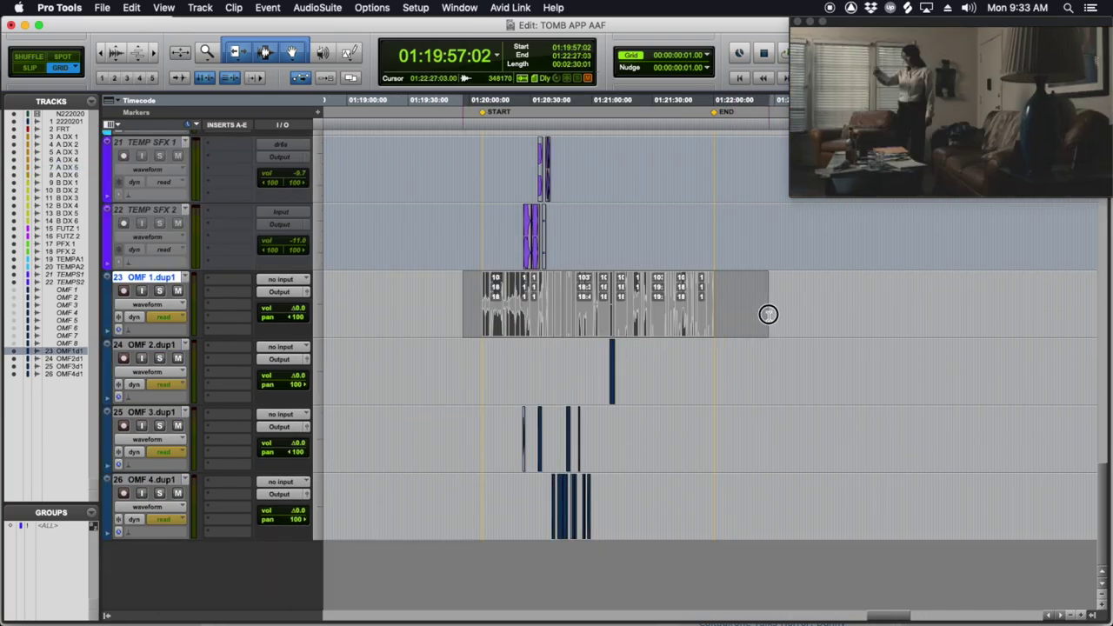
key("Delete")
Step: Transfer the 103BT01 clip at 01:21:09:02 from OMF 2.dup1 to FRT and leave it unmuted there
left_click(636, 304)
key("super+bracketright")
key("super+bracketright")
key("super+bracketright")
key("super+bracketright")
key("super+bracketright")
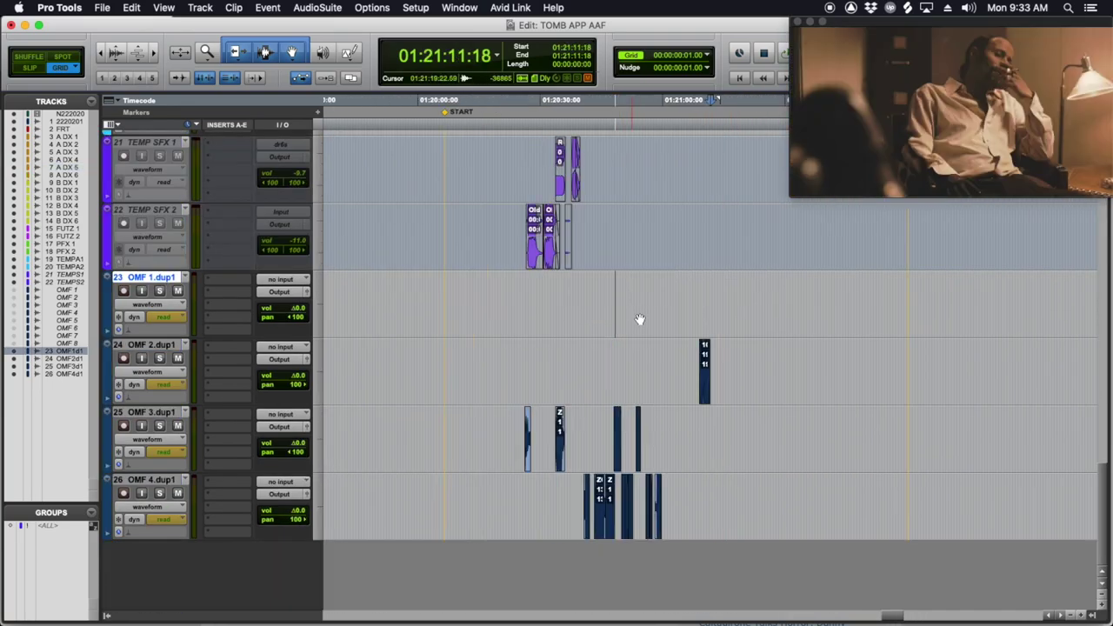
left_click_drag(512, 372, 775, 373)
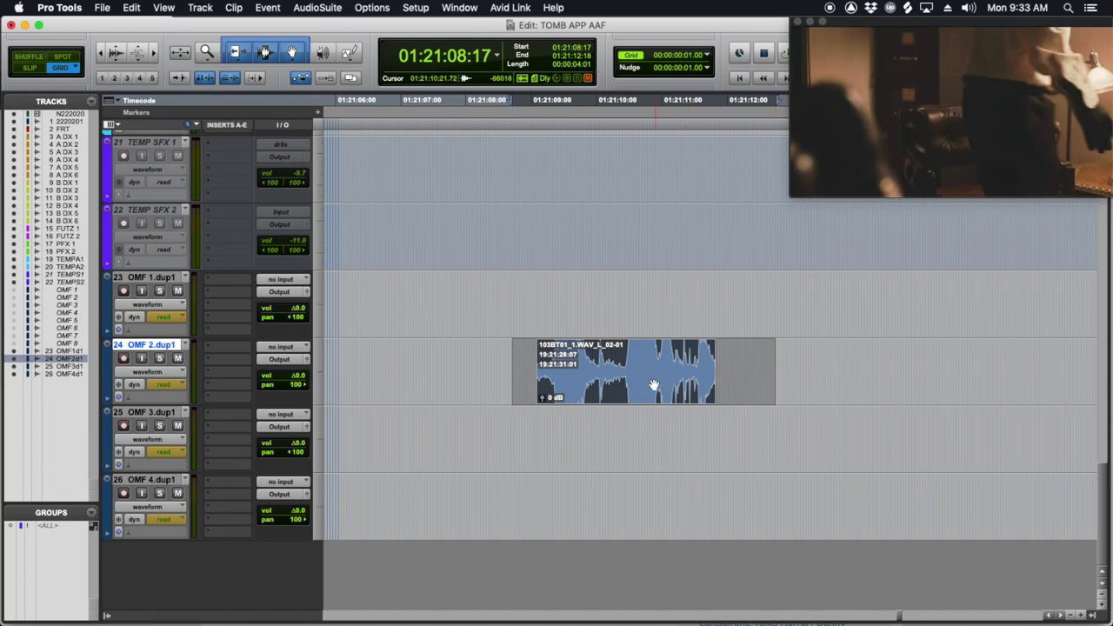
key("super+m")
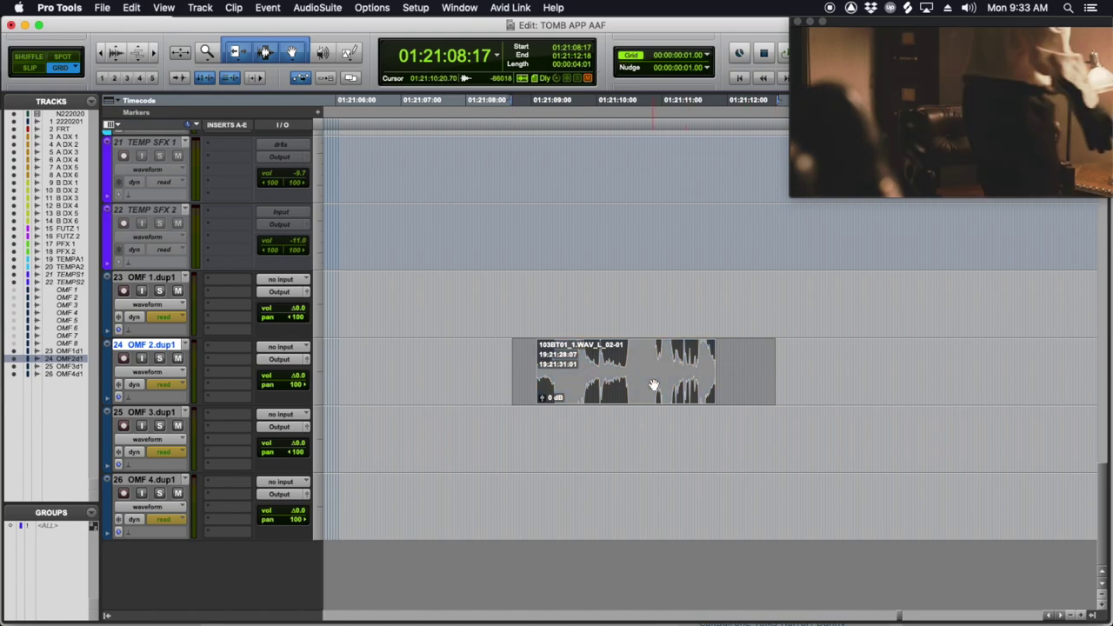
left_click_drag(652, 380, 600, 302)
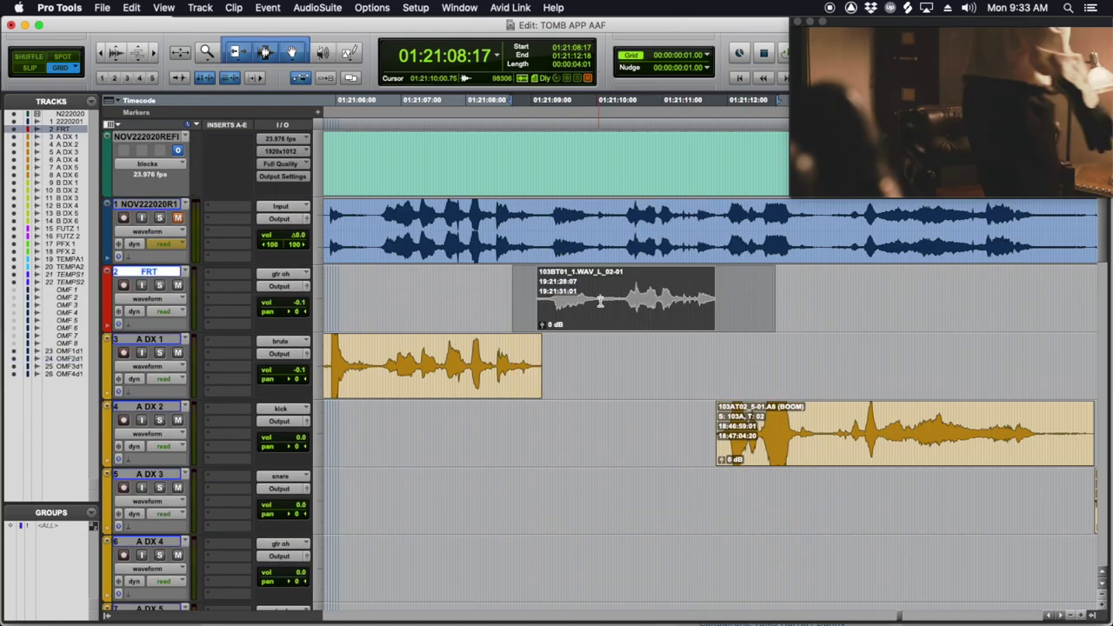
left_click(607, 289)
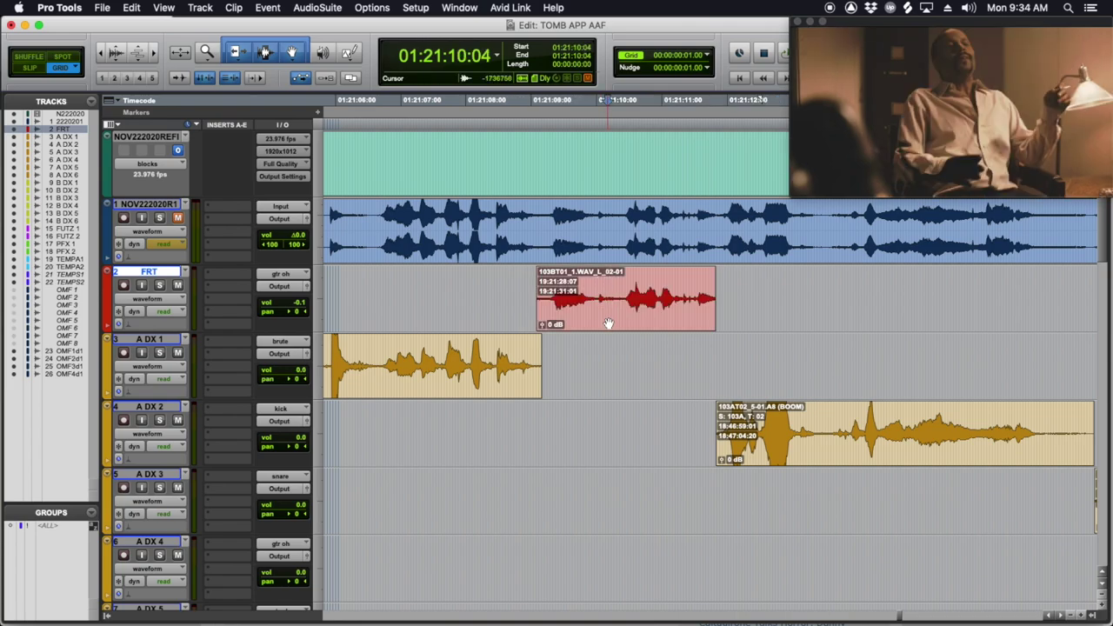
Step: Switch the 103BT01 clip on FRT to field recorder channel A8 (BOOM), play it, and move it to A DX 3
right_click(613, 321)
mouse_move(684, 435)
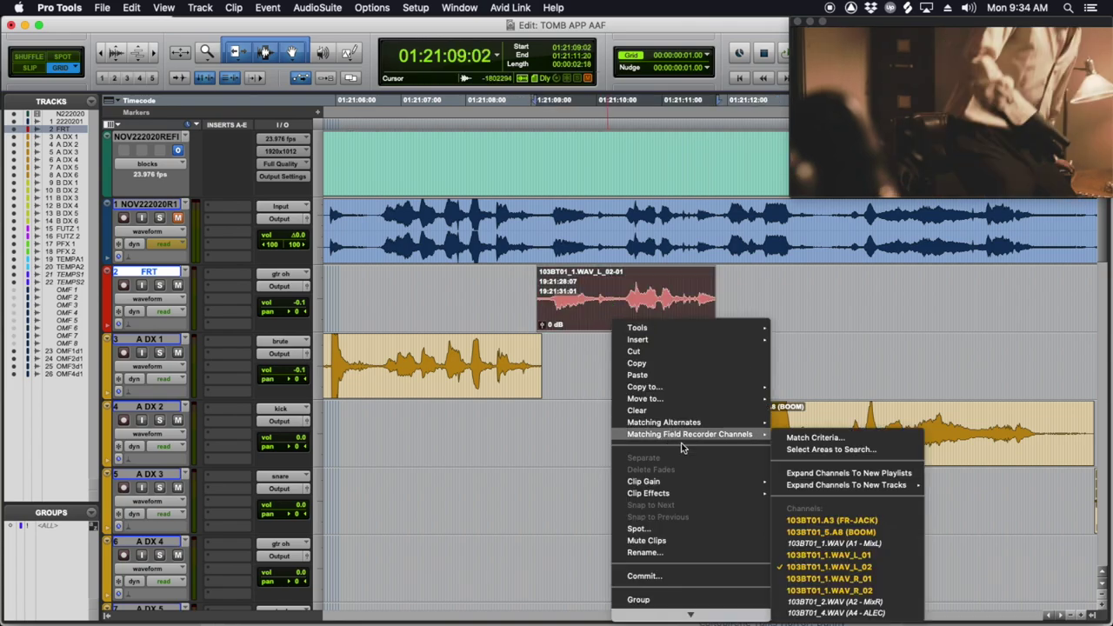
left_click(830, 531)
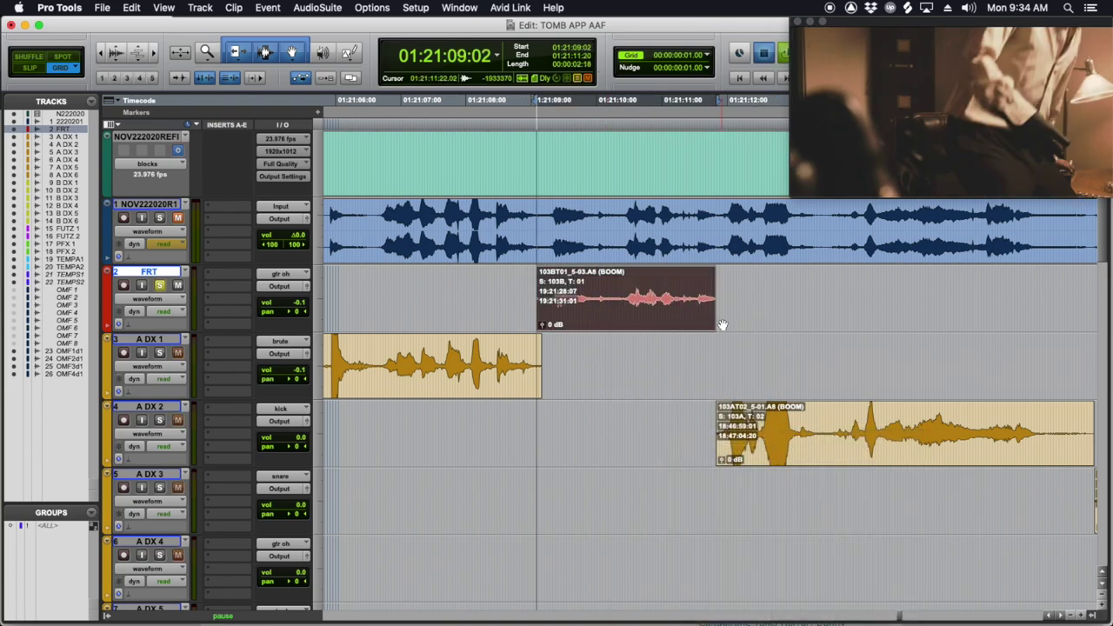
key("space")
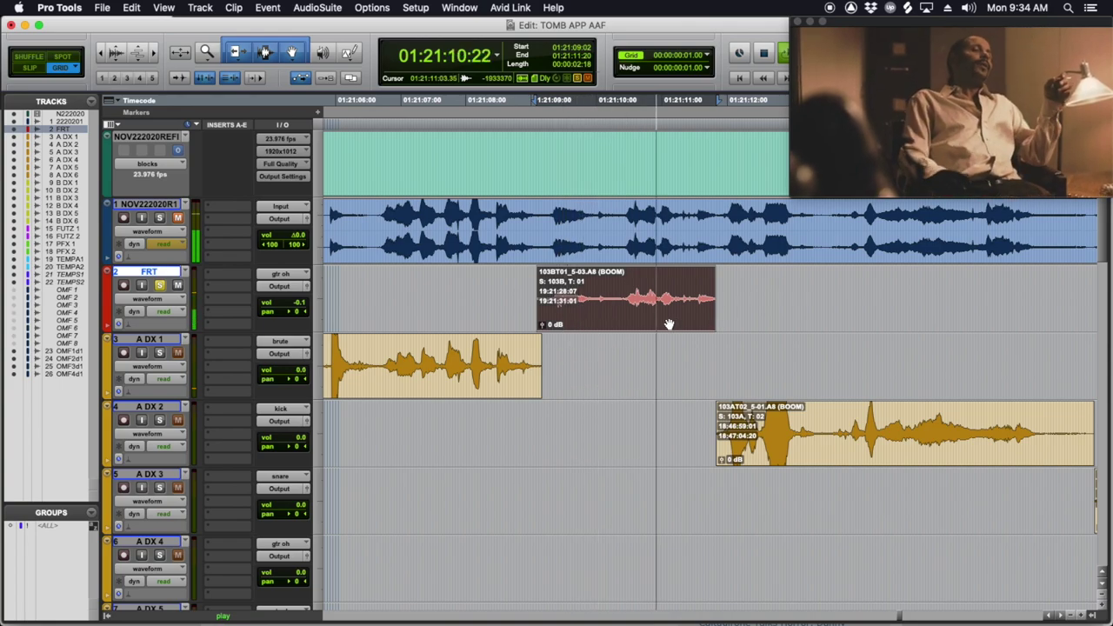
key("space")
left_click_drag(661, 312, 664, 488)
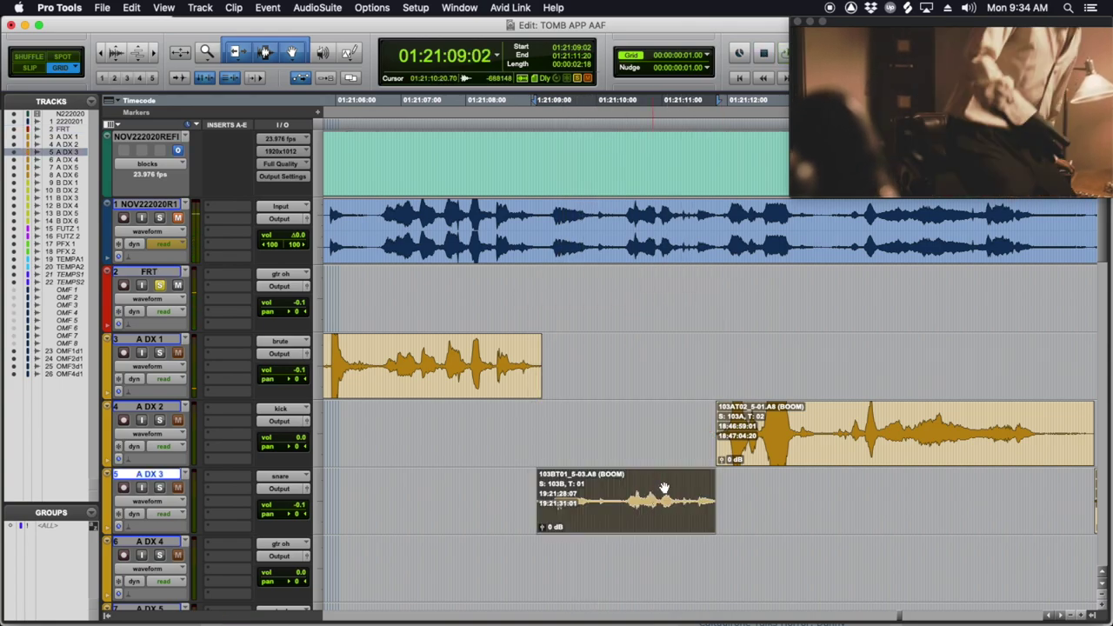
Step: Enlarge the waveform display and copy the 103BT01 BOOM clip from A DX 3 back to FRT at 01:21:09:02
left_click(634, 407)
left_click(515, 487)
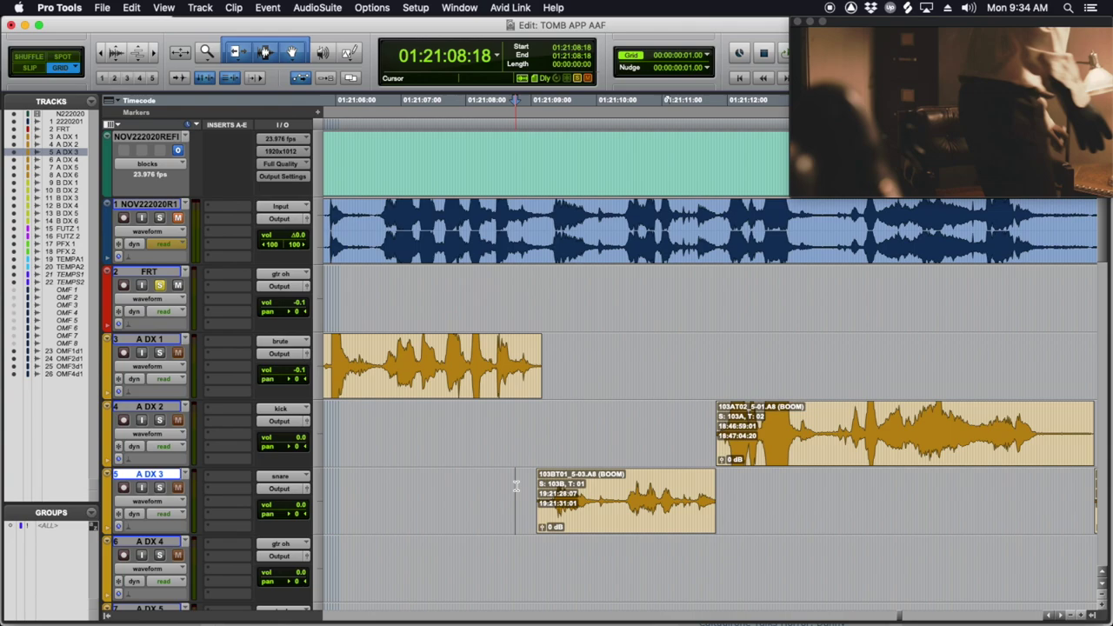
left_click(626, 414)
left_click(641, 509)
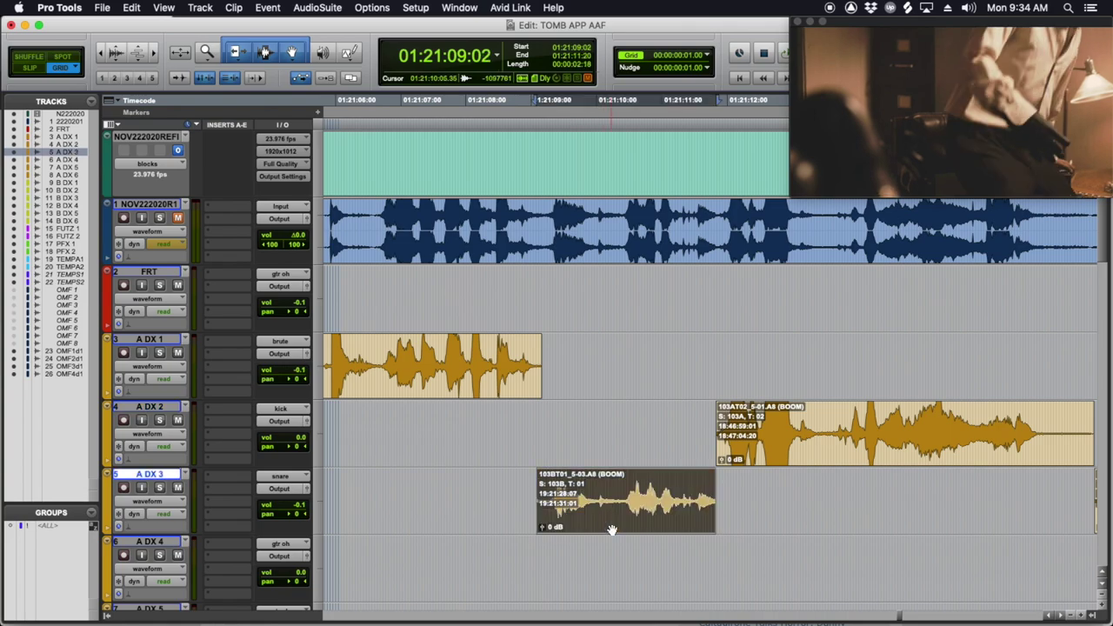
left_click_drag(641, 509, 640, 308)
Step: Switch the 103BT01 copy on FRT to field recorder channel A3 (FR-JACK), play it, and move it off FRT
right_click(642, 315)
mouse_move(710, 423)
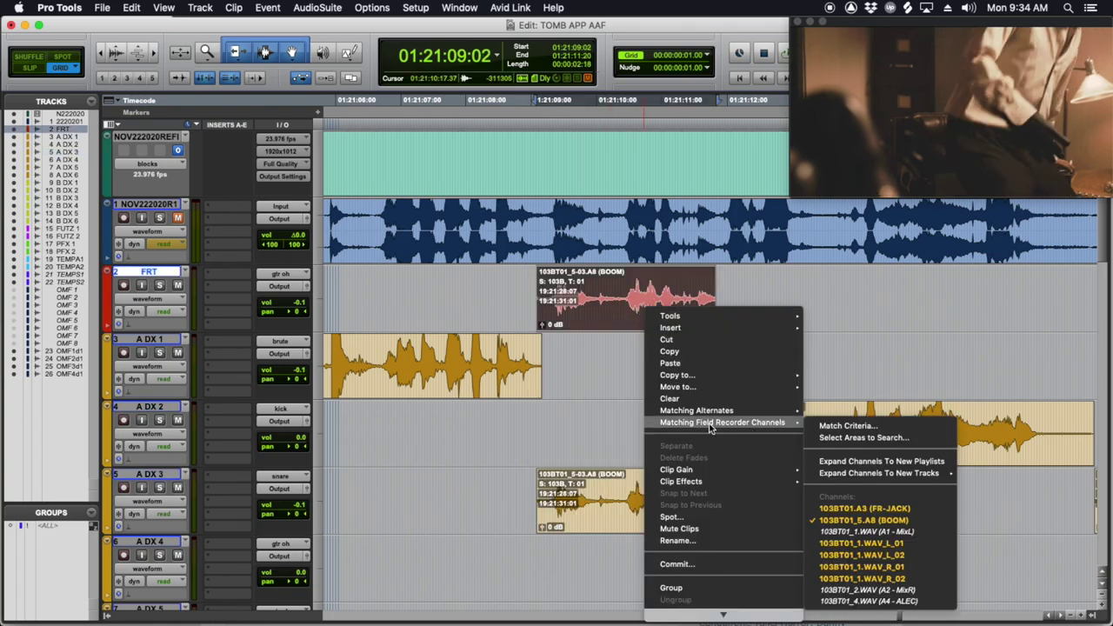
left_click(866, 509)
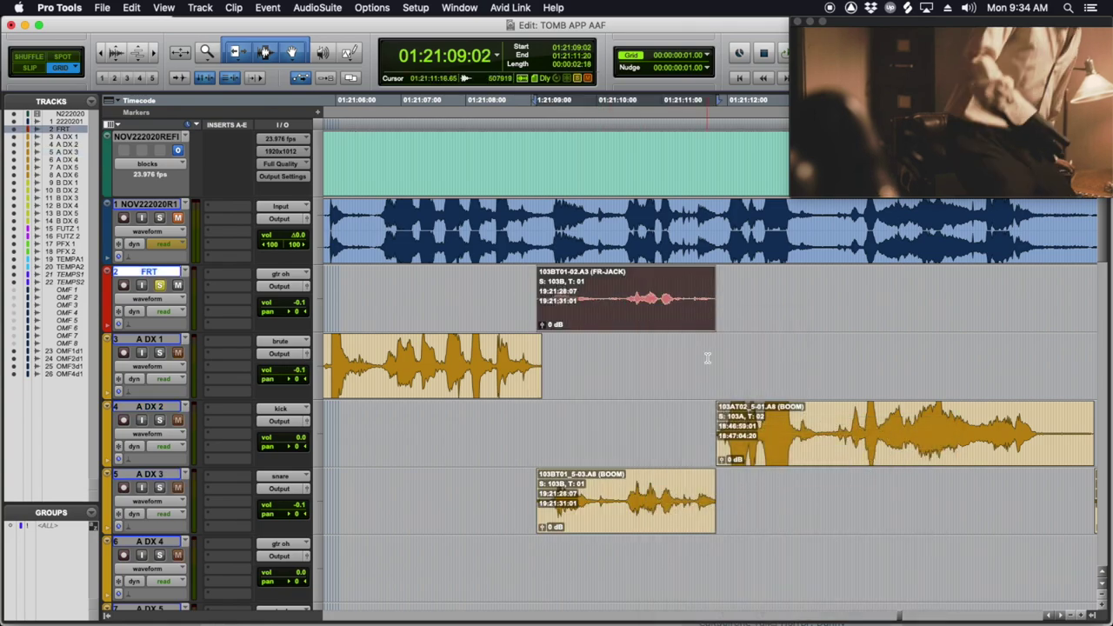
key("space")
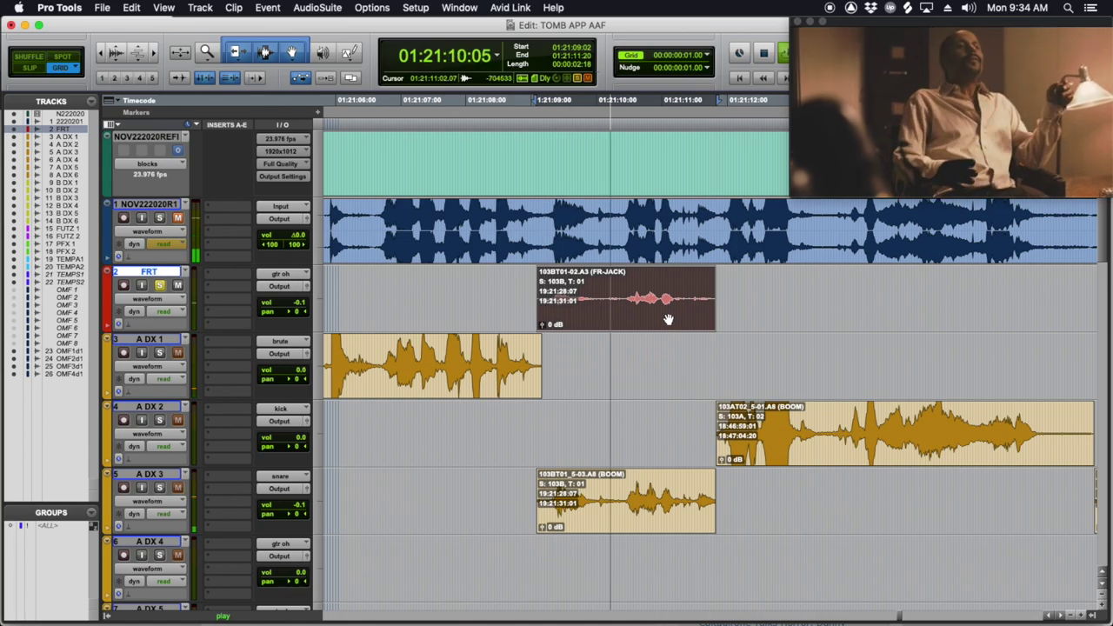
left_click_drag(666, 319, 769, 367)
Step: Delete the emptied OMF 1.dup1 and OMF 2.dup1 tracks
scroll(660, 435, "down", 3)
key("super+bracketleft")
key("super+bracketleft")
key("super+bracketleft")
scroll(663, 424, "down", 10)
key("super+bracketleft")
key("super+z")
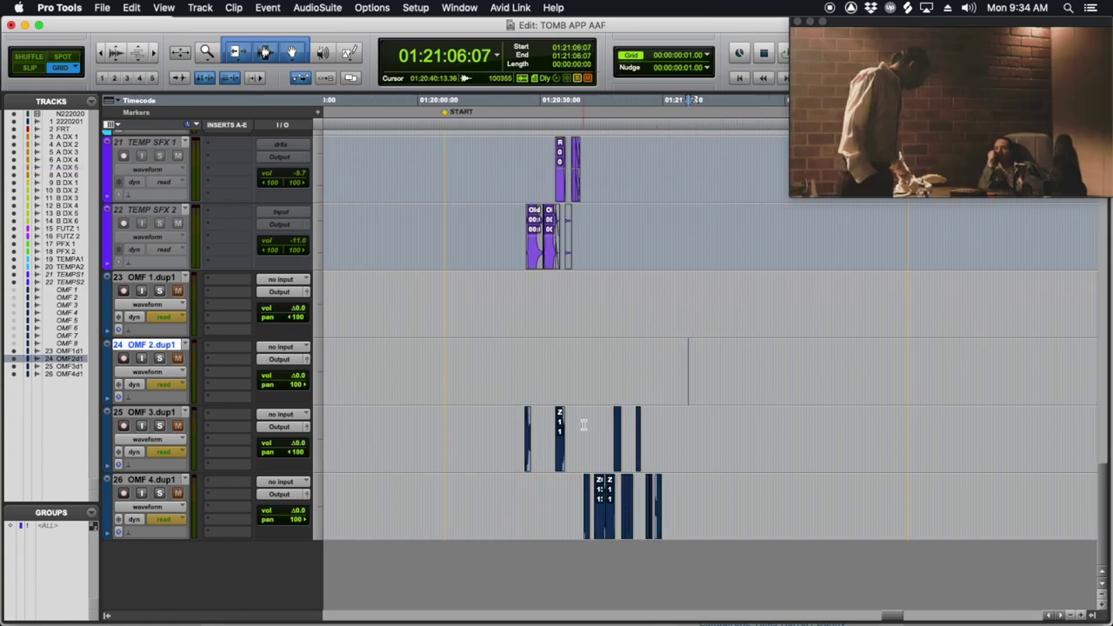
left_click(614, 421)
left_click(181, 345)
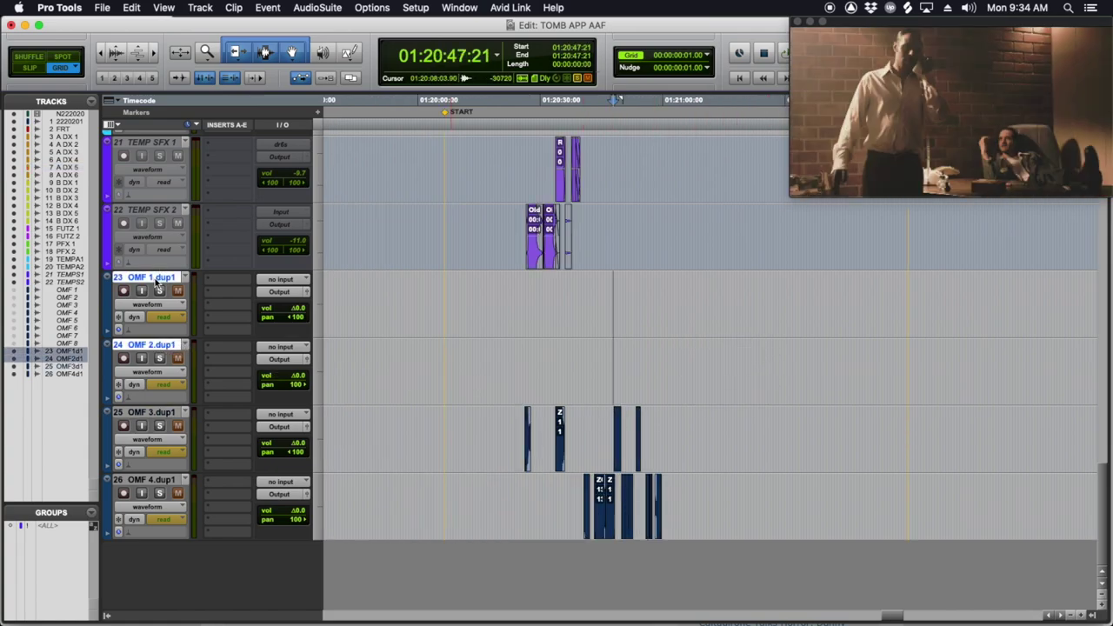
right_click(157, 282)
left_click(200, 472)
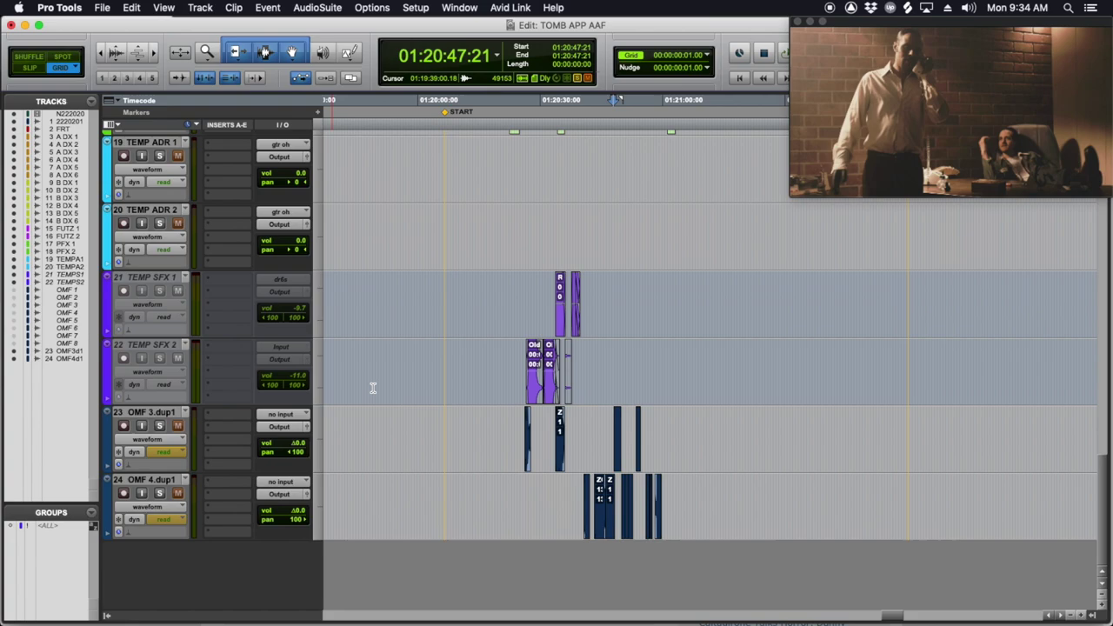
Step: Solo OMF 3.dup1 and play its first clip, 103AT01, from 01:20:26:01
left_click(559, 427)
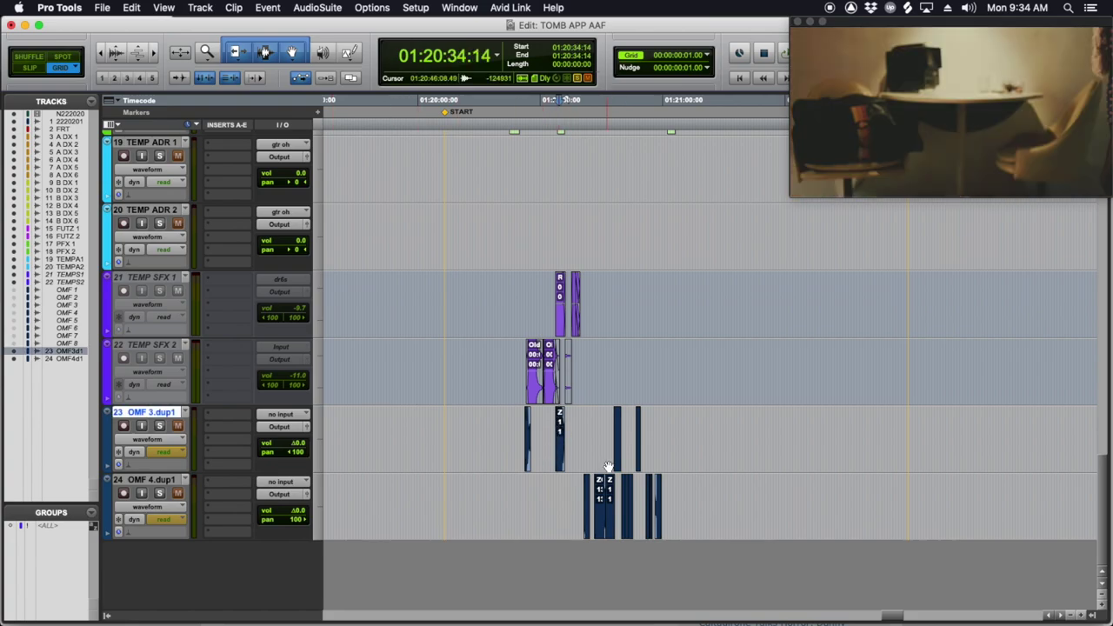
scroll(609, 467, "up", 8)
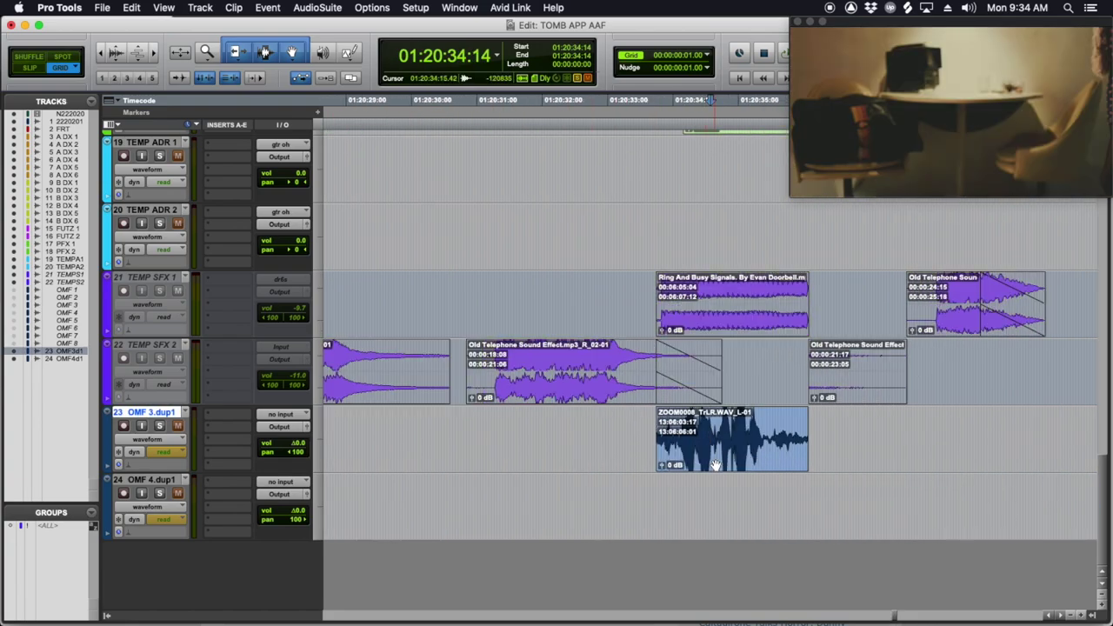
scroll(601, 432, "down", 3)
left_click(572, 425)
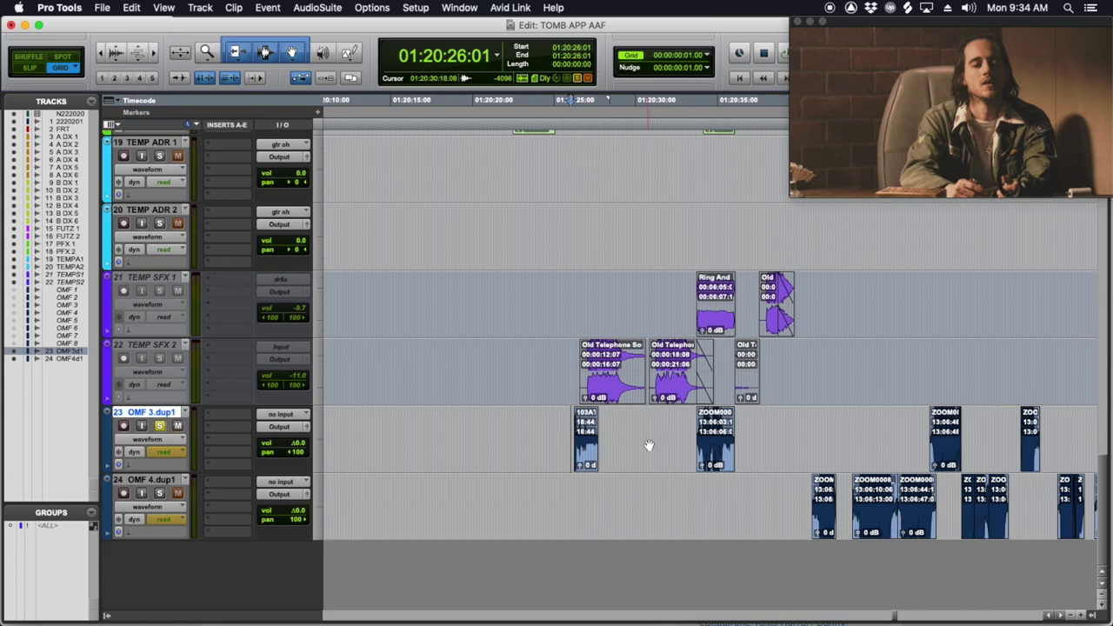
scroll(649, 445, "up", 5)
key("space")
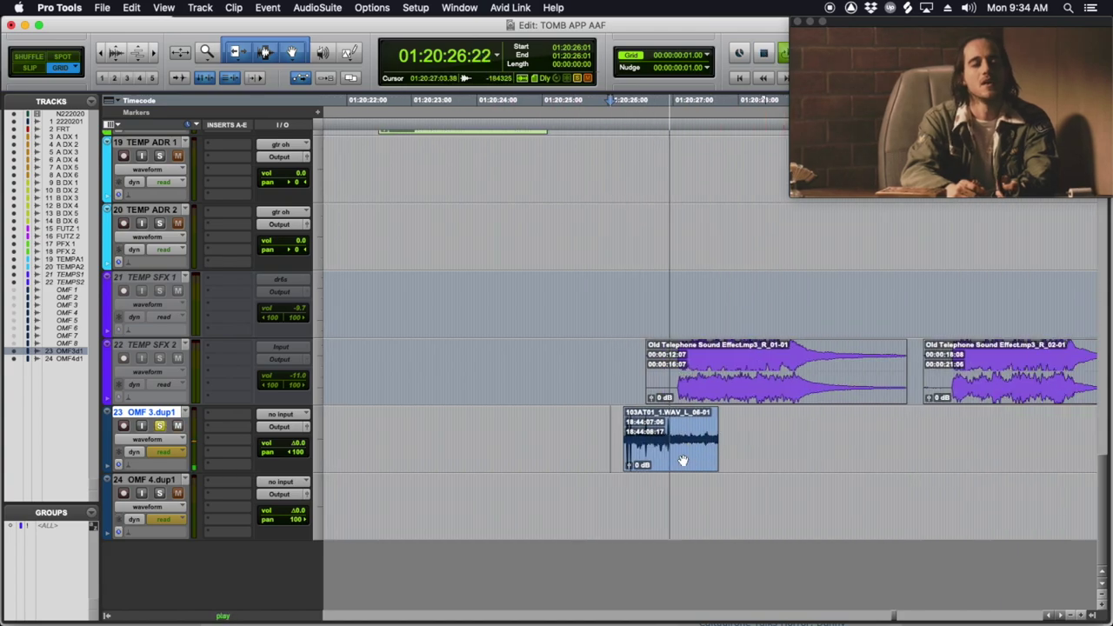
Step: Copy the 103AT01 clip at 01:20:26:06 from OMF 3.dup1 to FRT and switch it to field recorder channel A8 (BOOM)
left_click(683, 461)
scroll(687, 261, "up", 6)
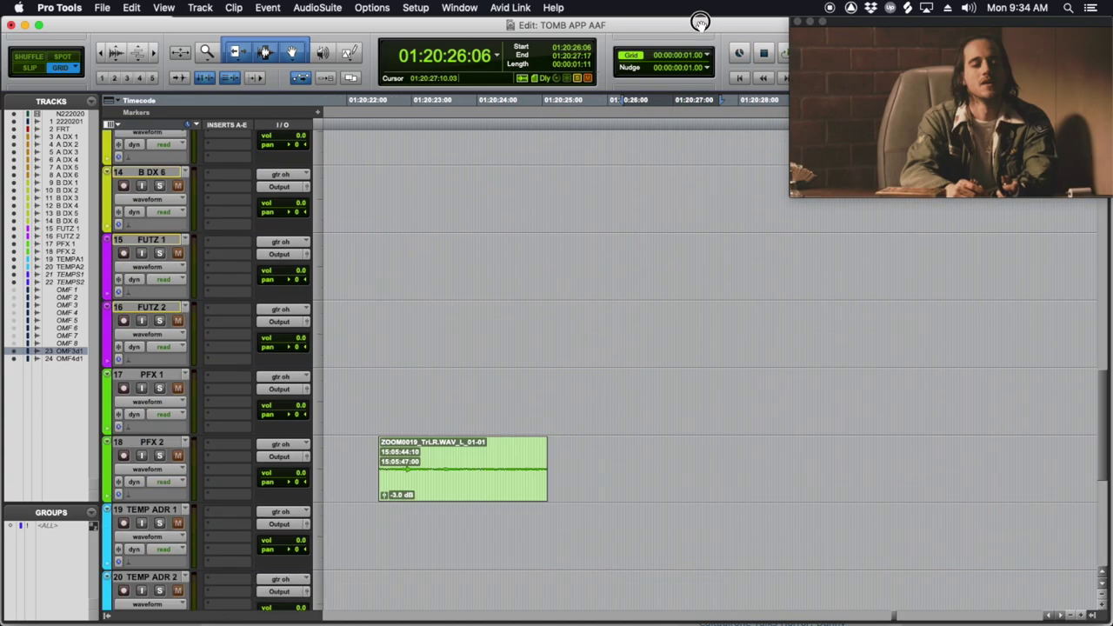
scroll(661, 279, "up", 10)
left_click(666, 318)
right_click(670, 318)
mouse_move(744, 435)
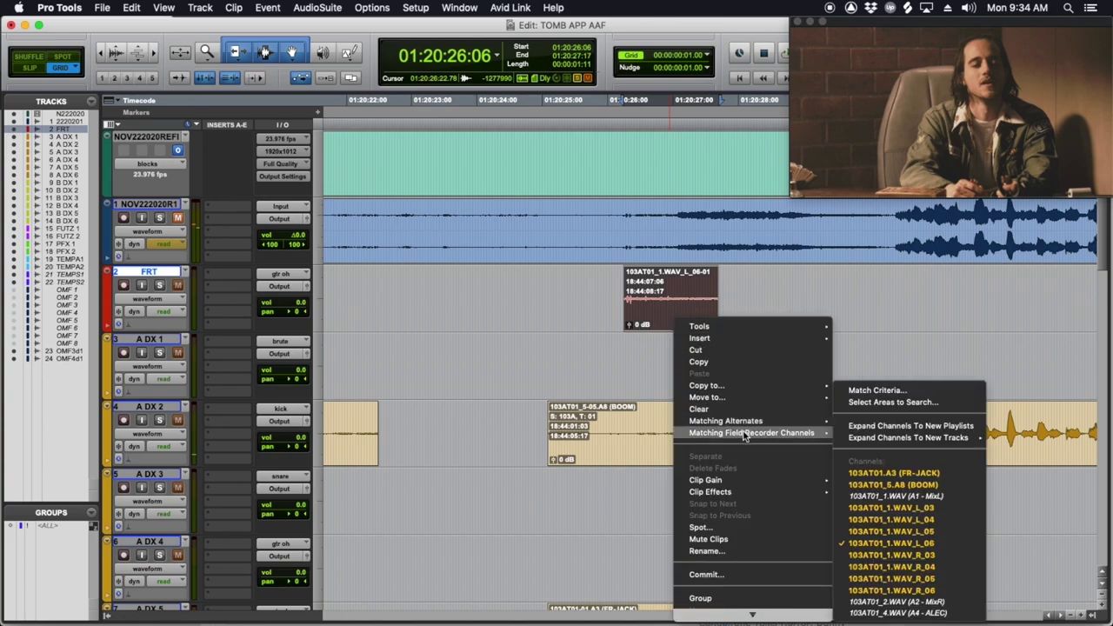
left_click(929, 485)
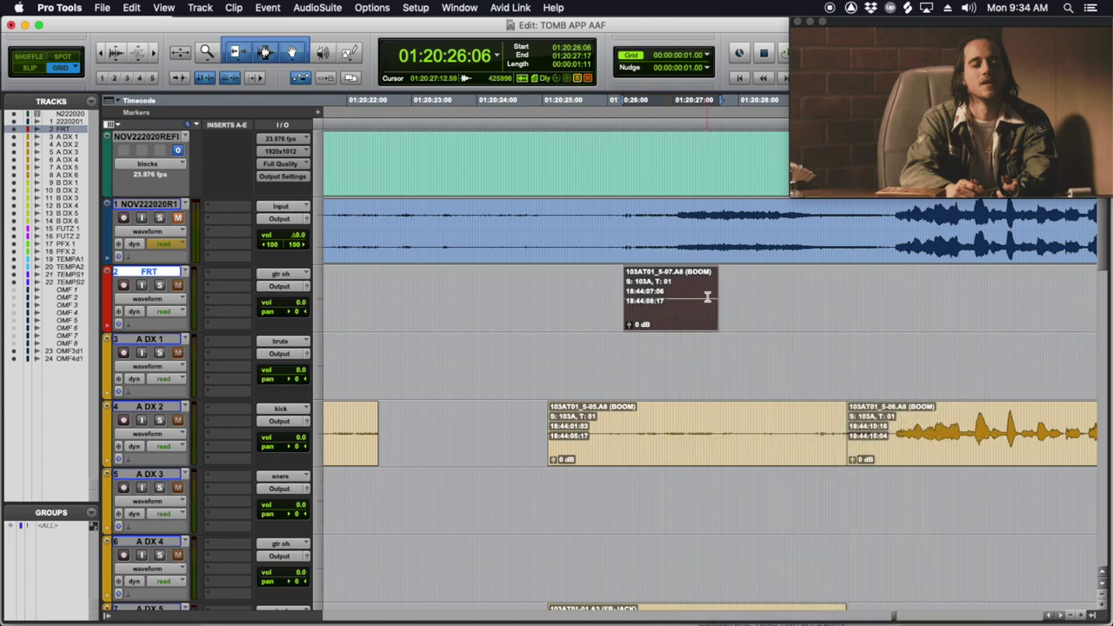
Step: Play the 103AT01 BOOM clip soloed on FRT and move it to PFX 1 at 01:20:26:06
key("space")
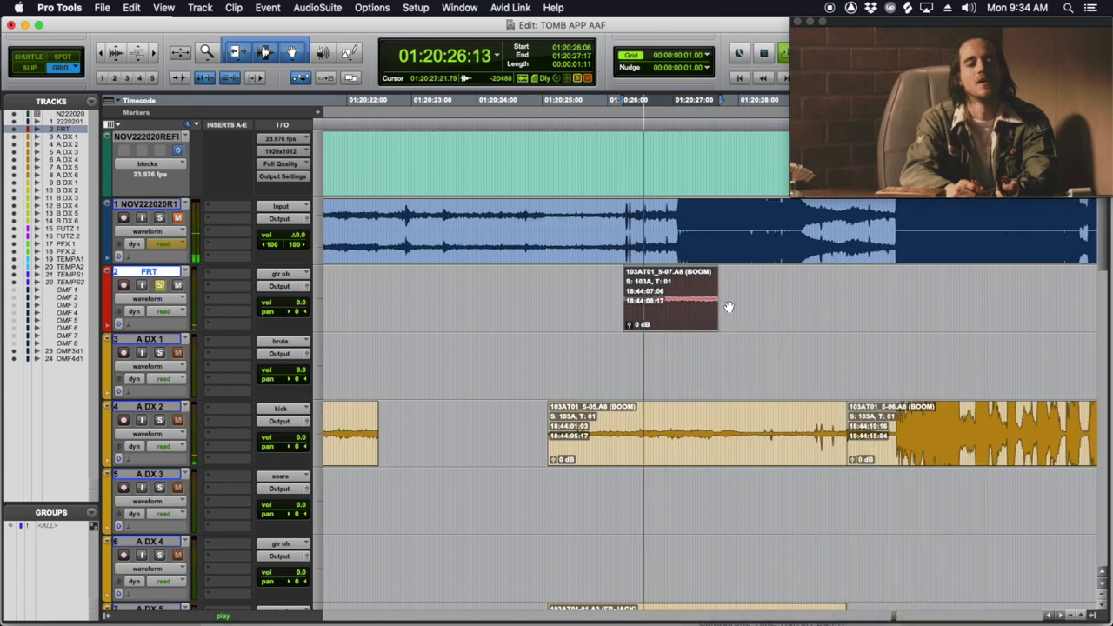
key("space")
left_click_drag(679, 324, 670, 387)
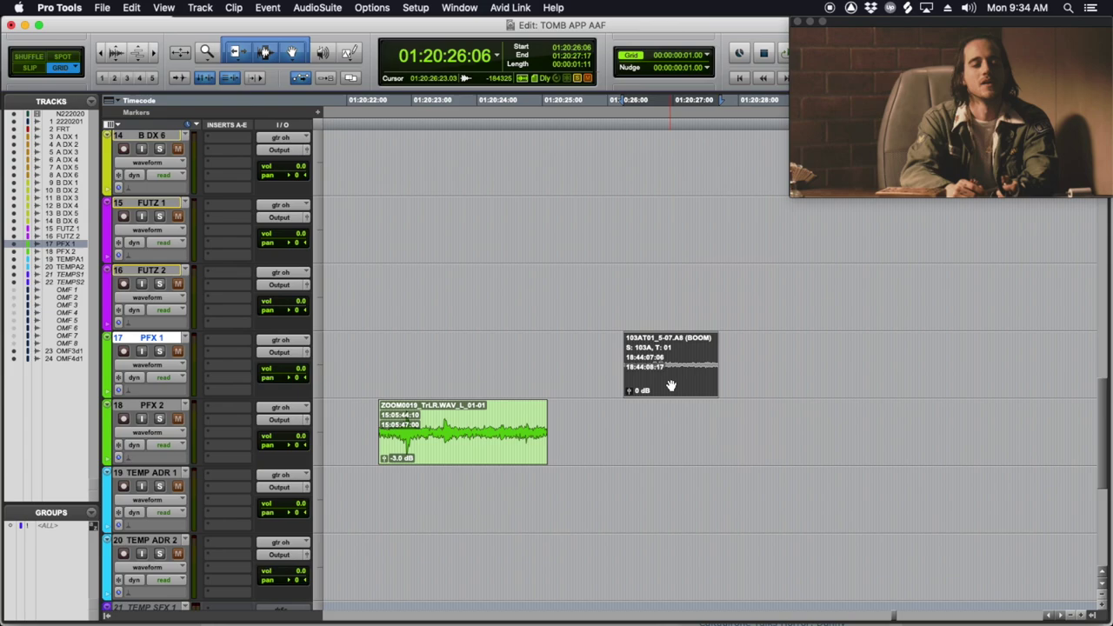
Step: Delete the original 103AT01 clip at 01:20:26:06 from OMF 3.dup1
left_click(613, 341)
scroll(668, 369, "down", 5)
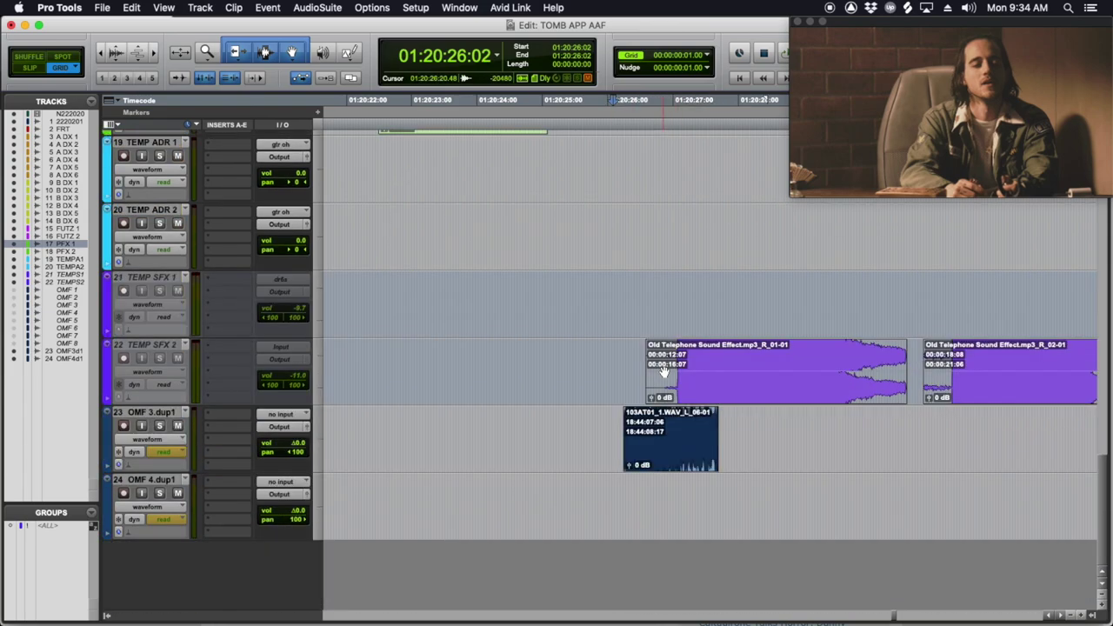
scroll(713, 426, "up", 1)
left_click(671, 522)
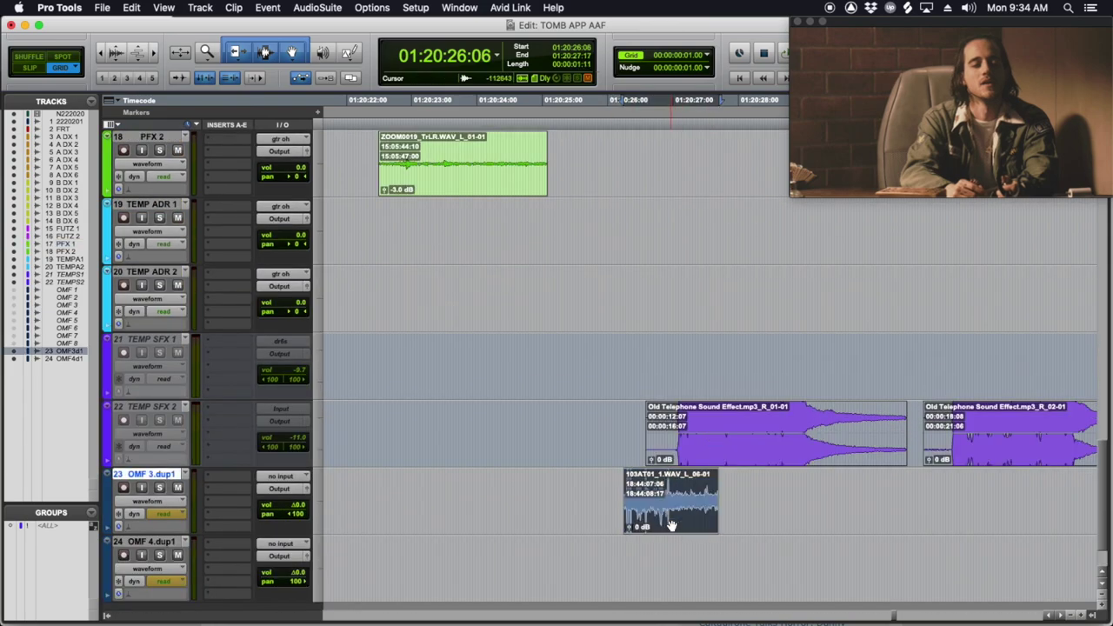
key("super+bracketleft")
scroll(800, 543, "right", 5)
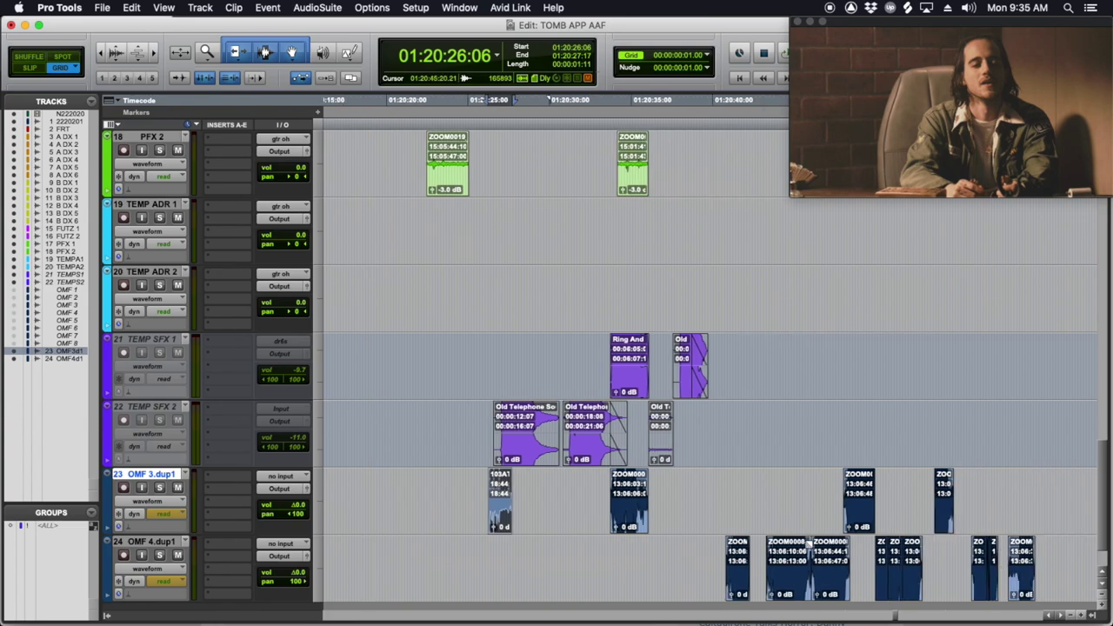
key("Delete")
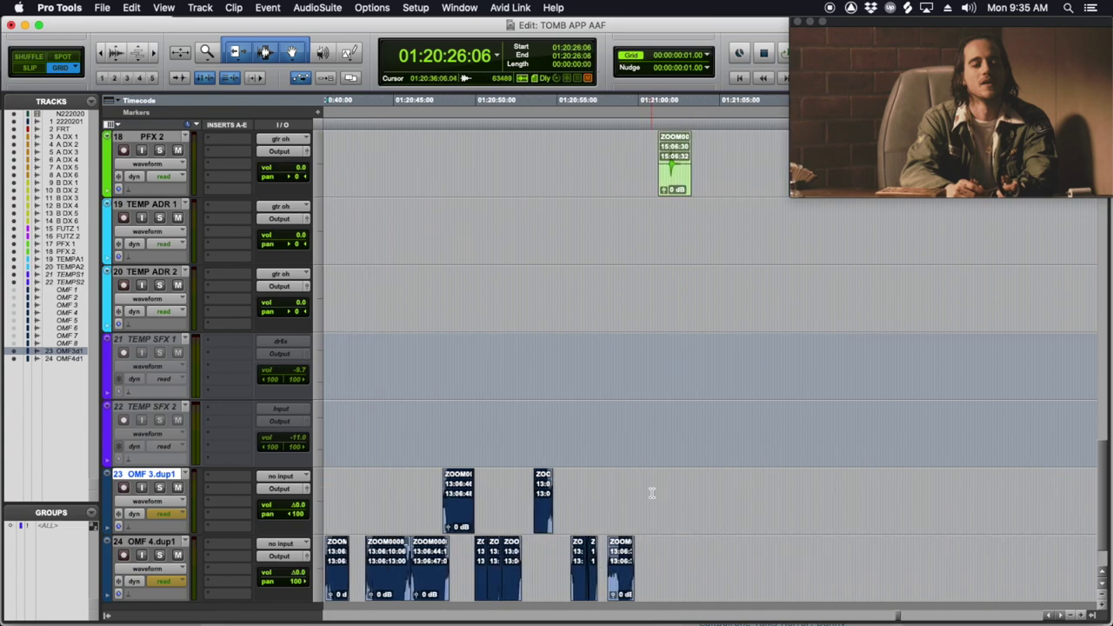
Step: Solo OMF 3.dup1 and play its ZOOM0008 clip at 01:20:33:18
left_click(619, 484)
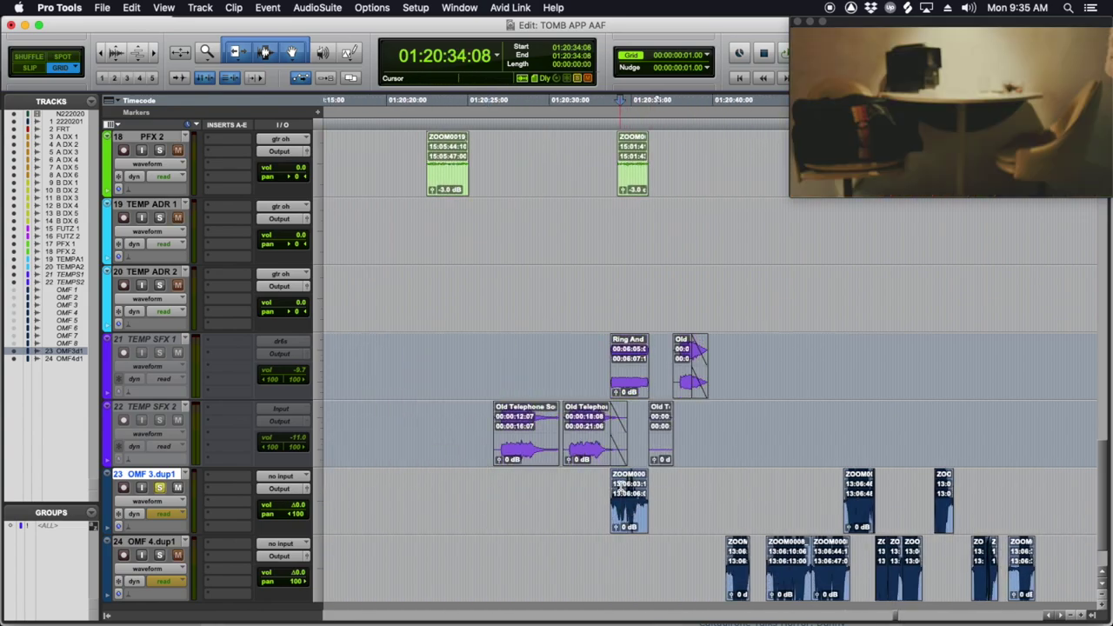
key("super+bracketright")
key("super+bracketright")
scroll(695, 487, "down", 2)
key("space")
key("space")
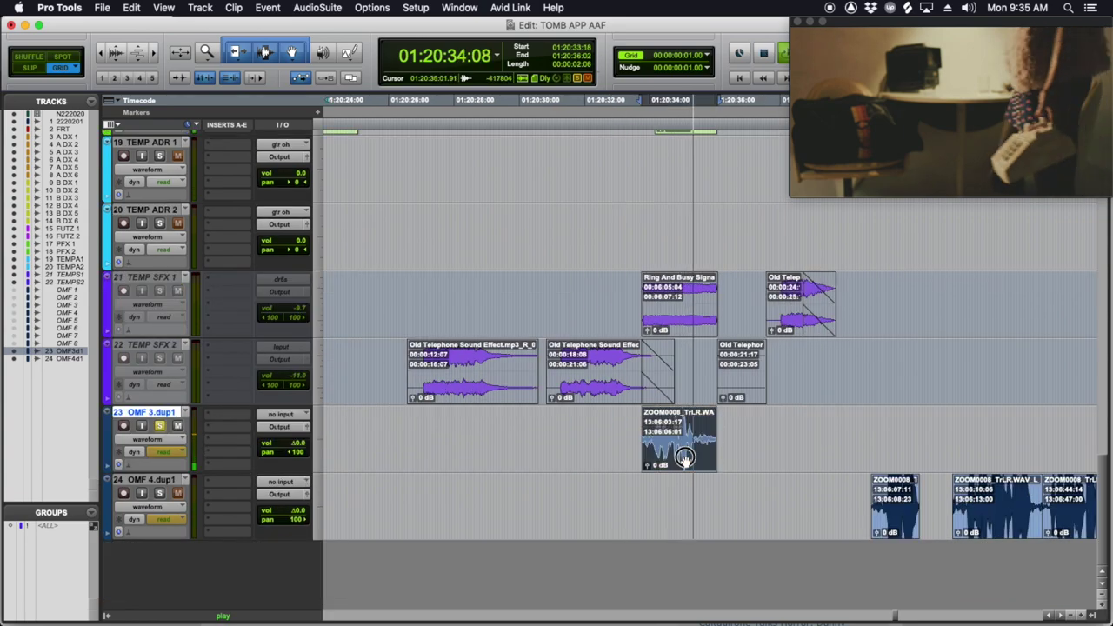
Step: Copy the ZOOM0008 clip at 01:20:33:18 from OMF 3.dup1 to FRT and check its matching field recorder channels
left_click_drag(683, 459, 652, 293)
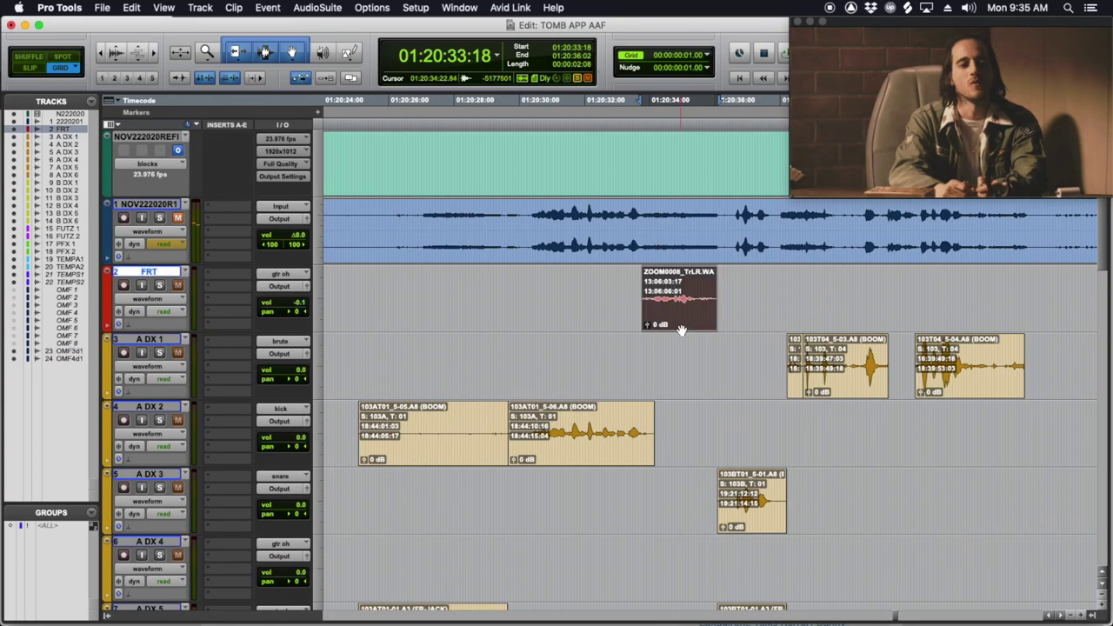
right_click(683, 327)
mouse_move(737, 444)
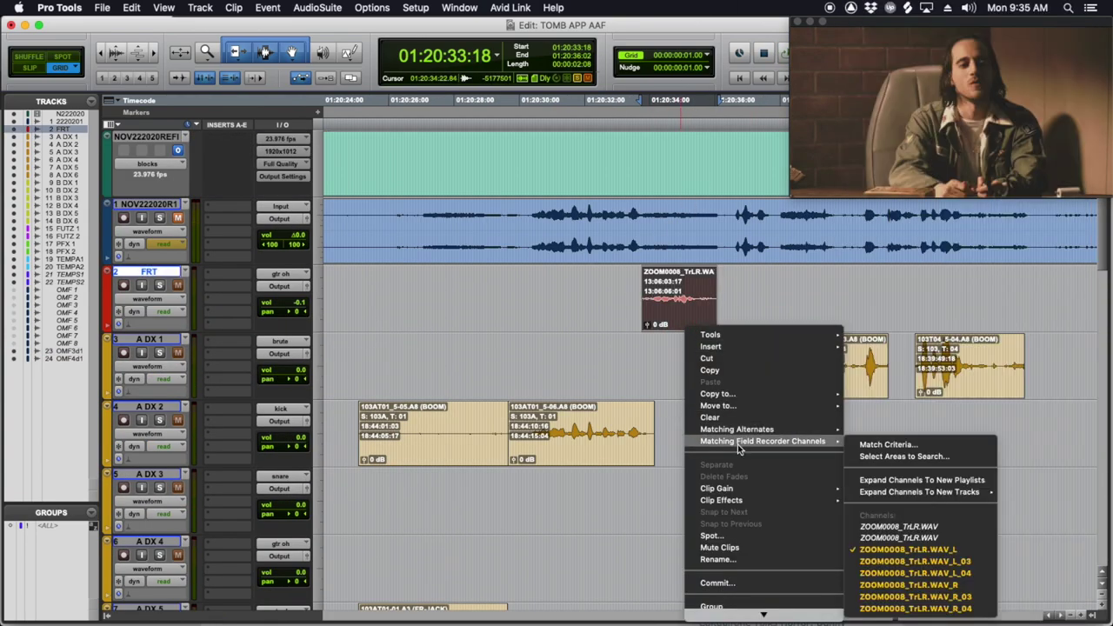
left_click(913, 528)
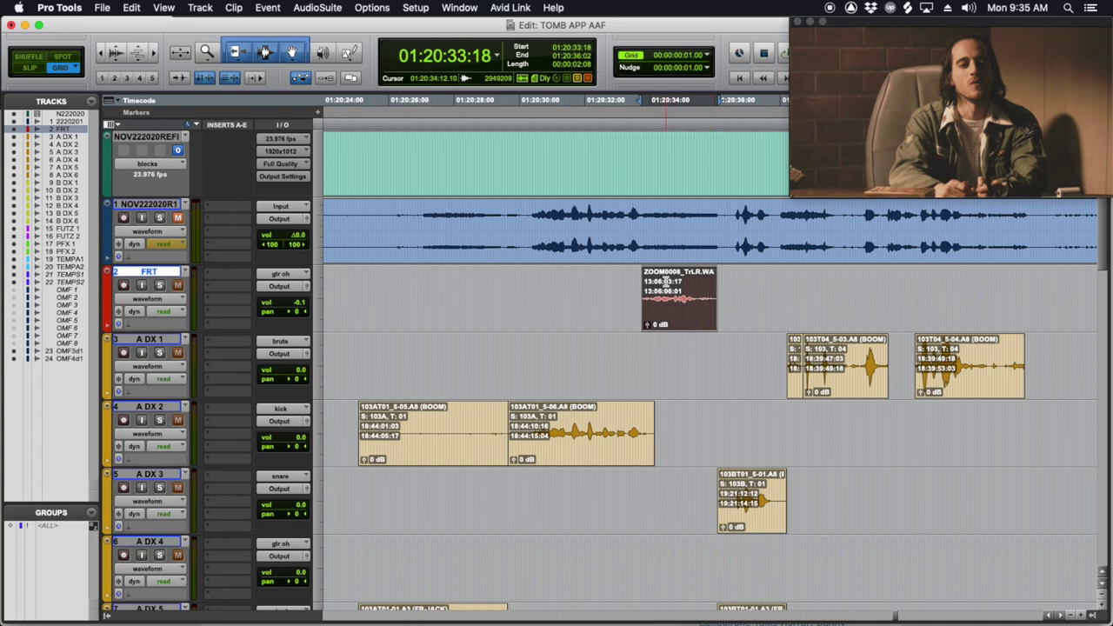
Step: Select the ZOOM0008 clips on OMF 3.dup1 from 01:20:33:18 to 01:20:56:22, play them, and move them to TEMP ADR 1
scroll(752, 308, "down", 15)
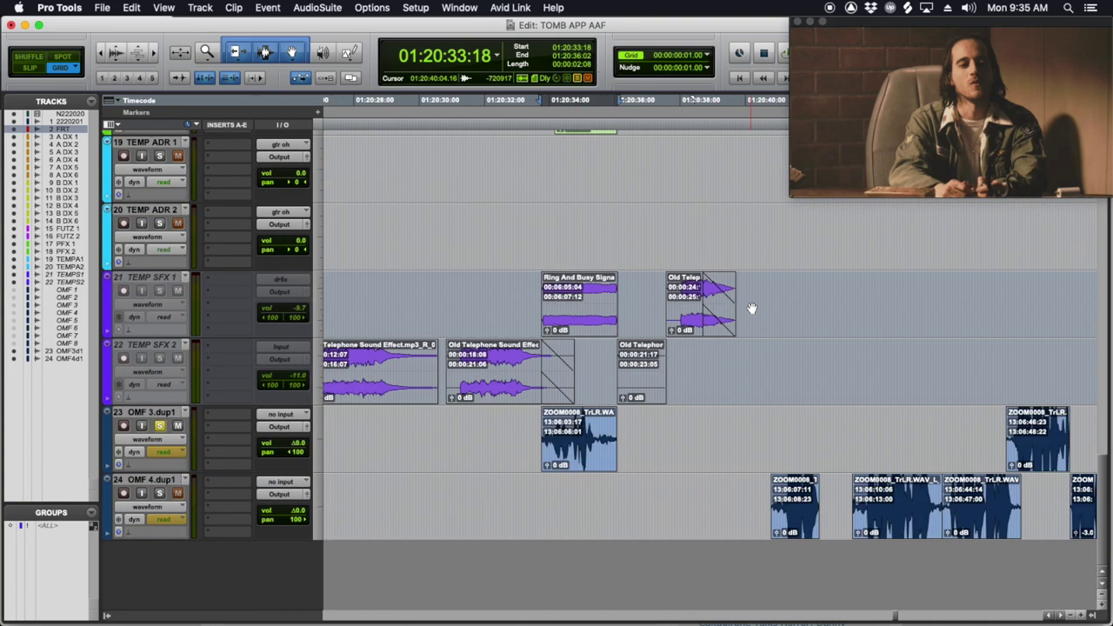
scroll(745, 325, "down", 5)
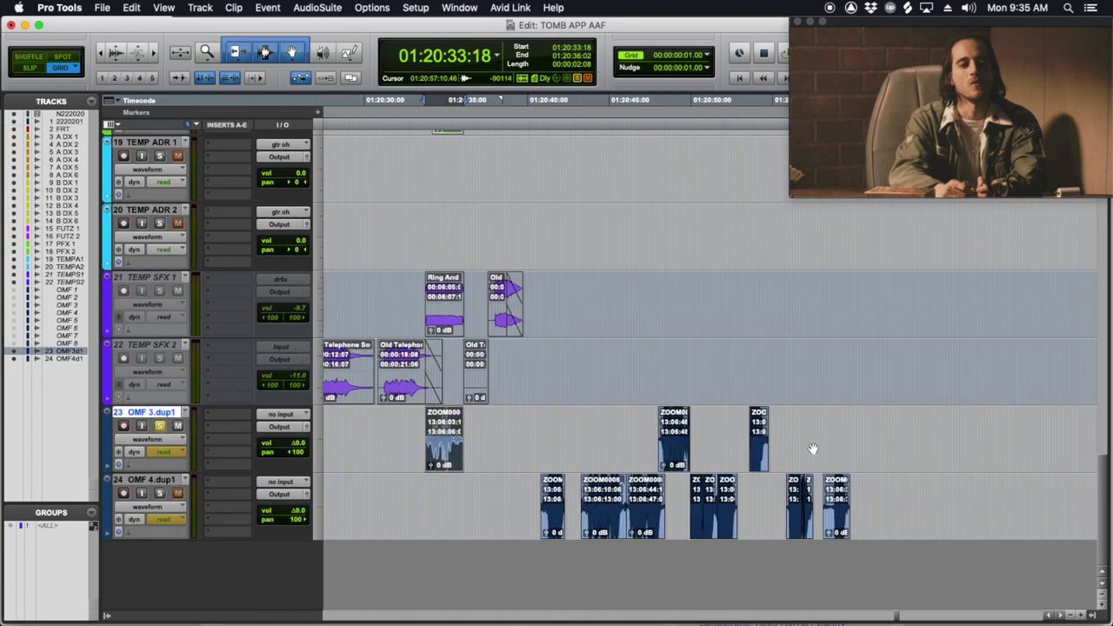
scroll(813, 437, "down", 2)
left_click_drag(774, 425, 586, 425)
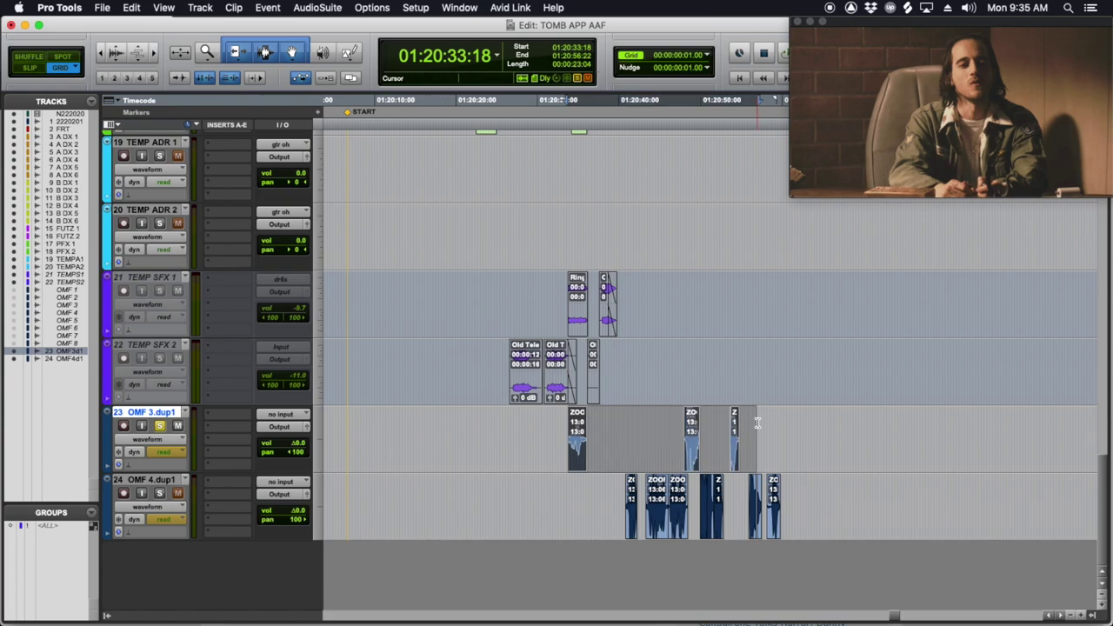
scroll(636, 417, "up", 1)
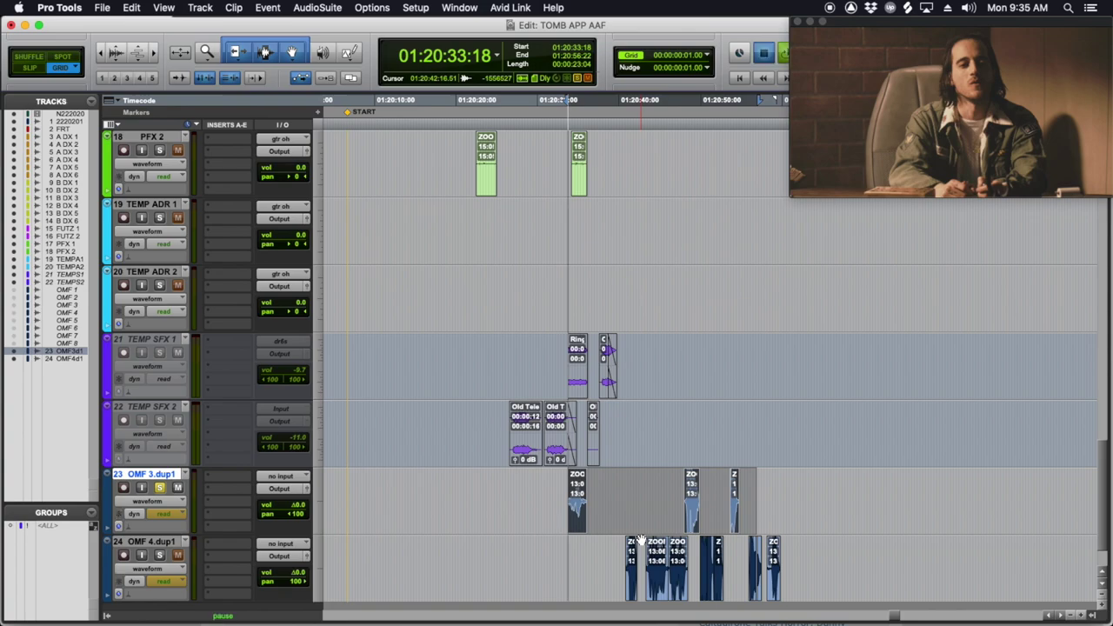
key("space")
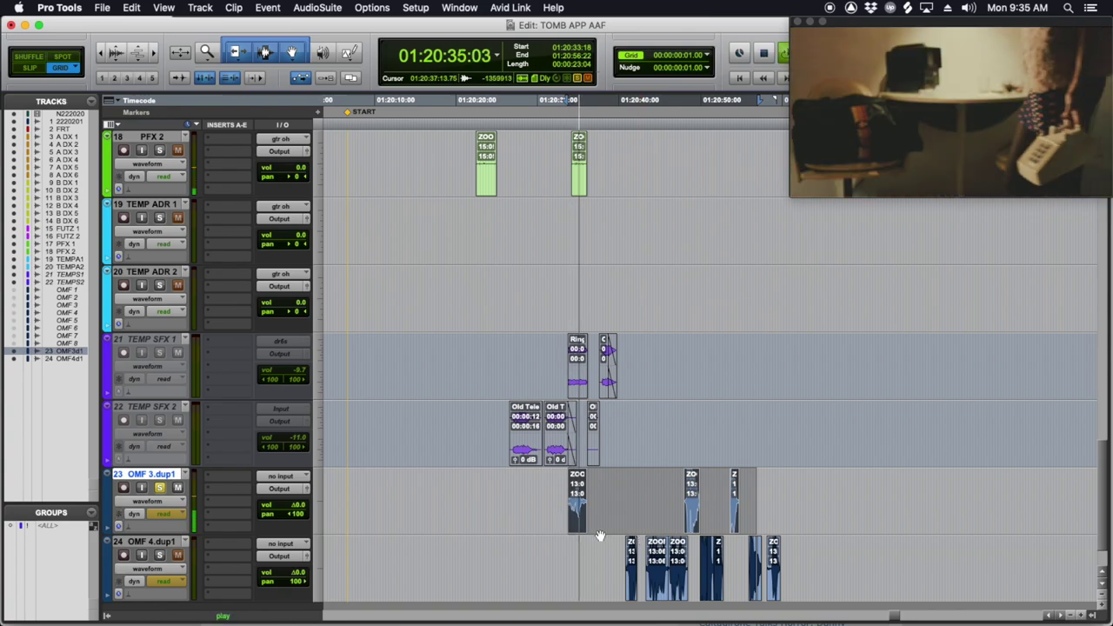
key("space")
left_click_drag(574, 510, 625, 238)
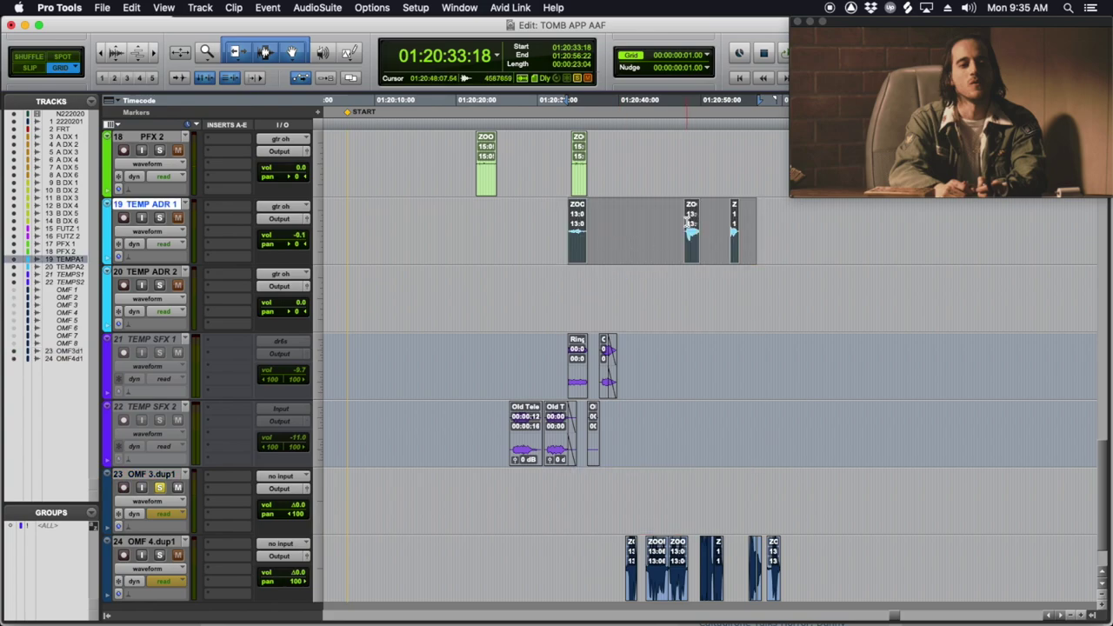
Step: Audition the second ZOOM0008 clip on TEMP ADR 1 in solo and unsolo the track
left_click(690, 224)
key("super+bracketright")
key("super+bracketright")
key("super+bracketright")
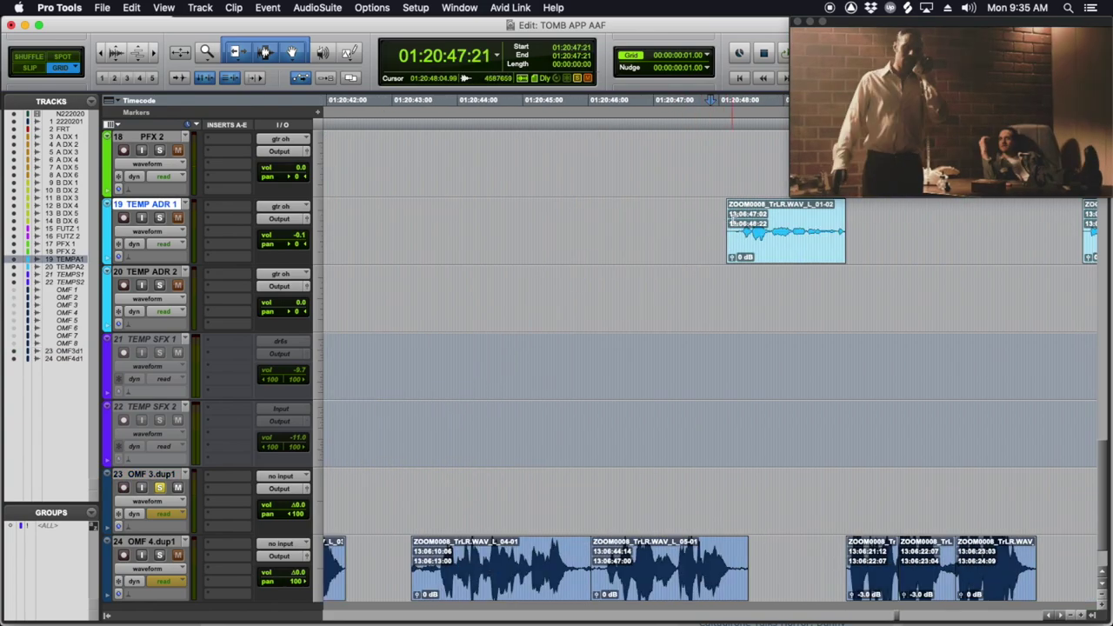
key("super+bracketleft")
key("space")
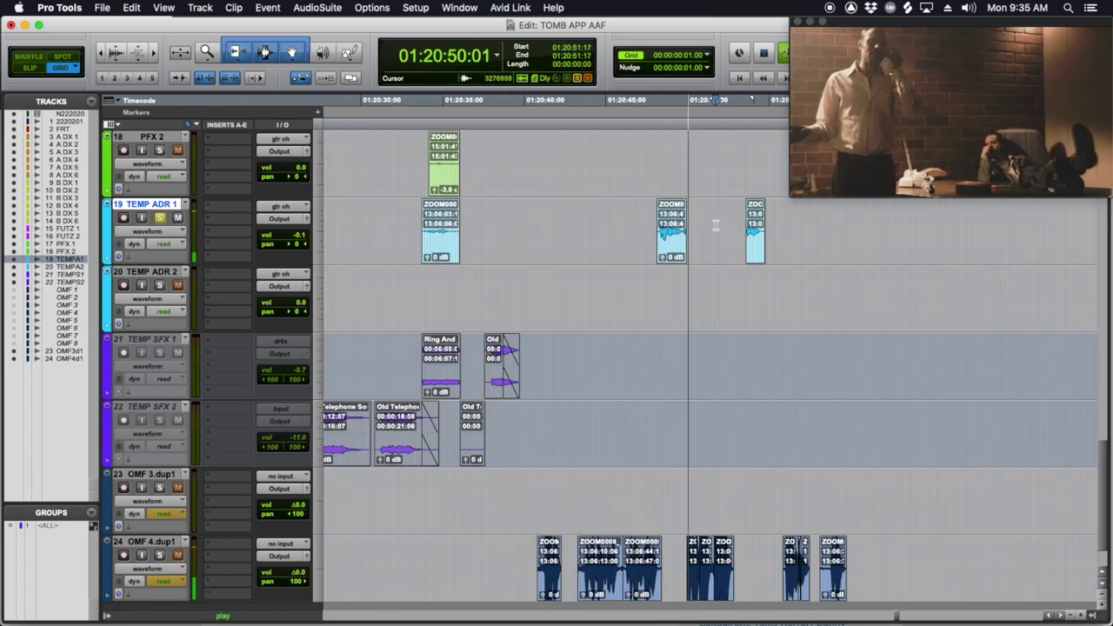
key("space")
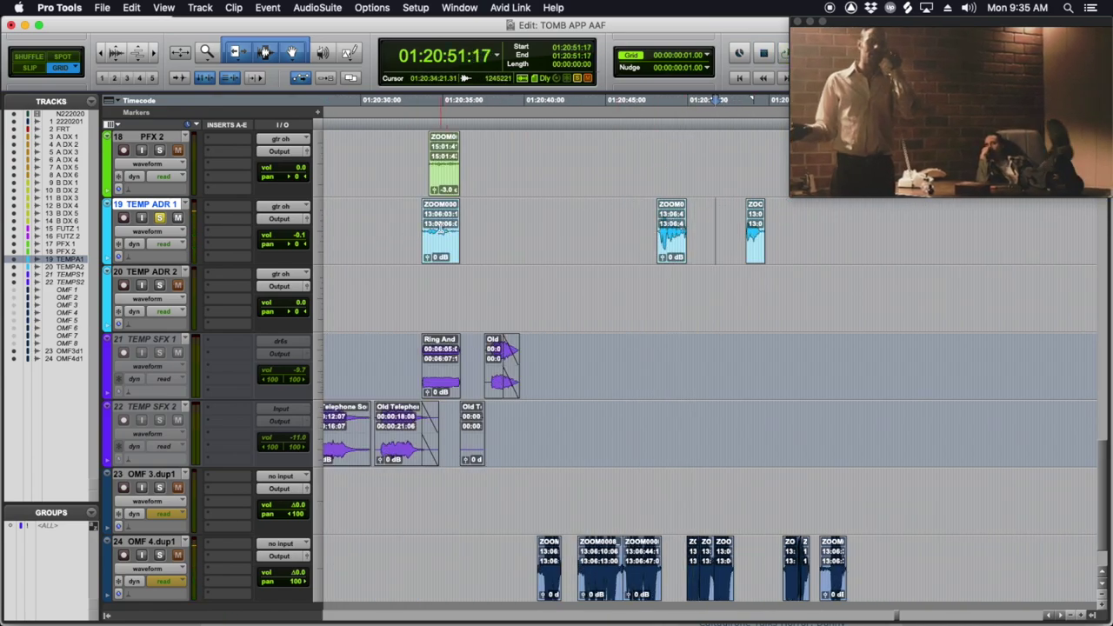
scroll(583, 275, "up", 2)
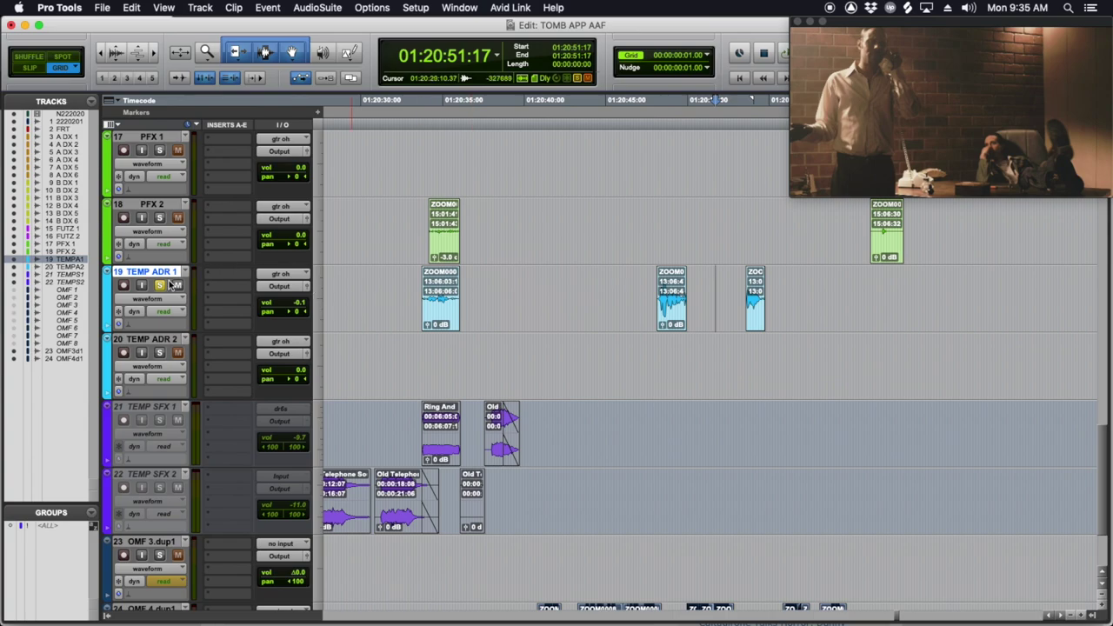
left_click(160, 285)
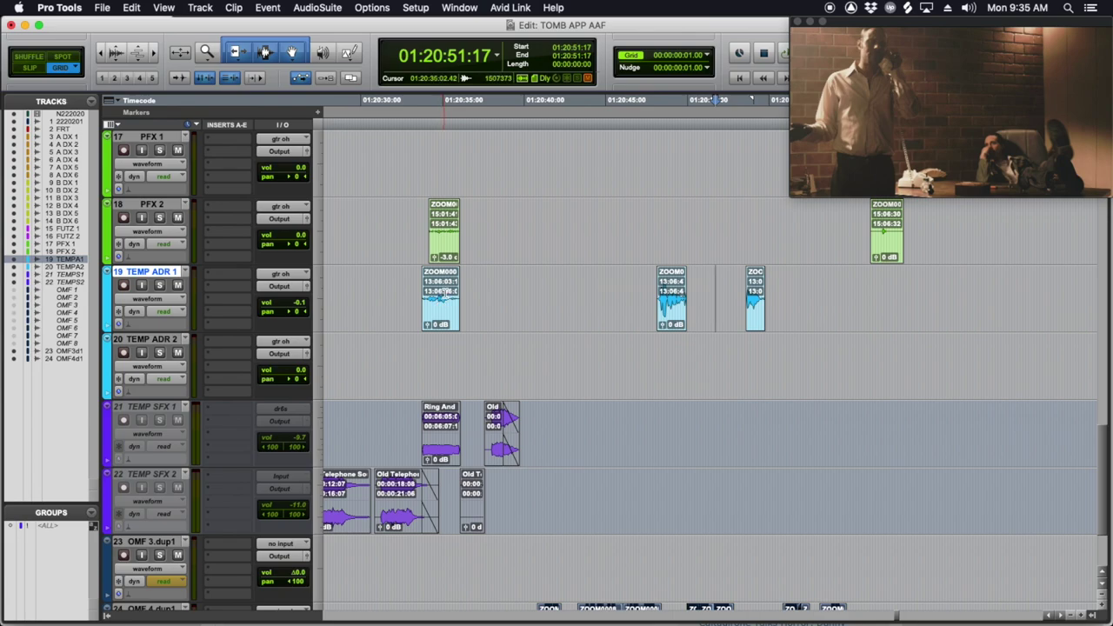
Step: Place the edit cursor on PFX 2 at 01:20:49:03 to check the picture against the TEMP ADR 1 clip
scroll(674, 289, "down", 3)
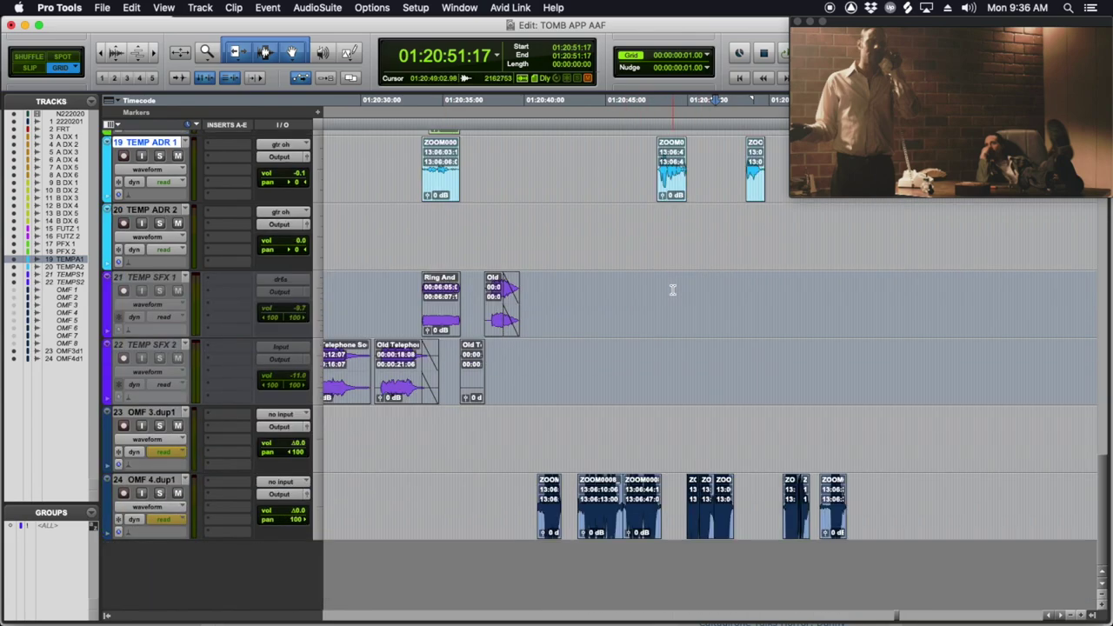
scroll(685, 297, "up", 3)
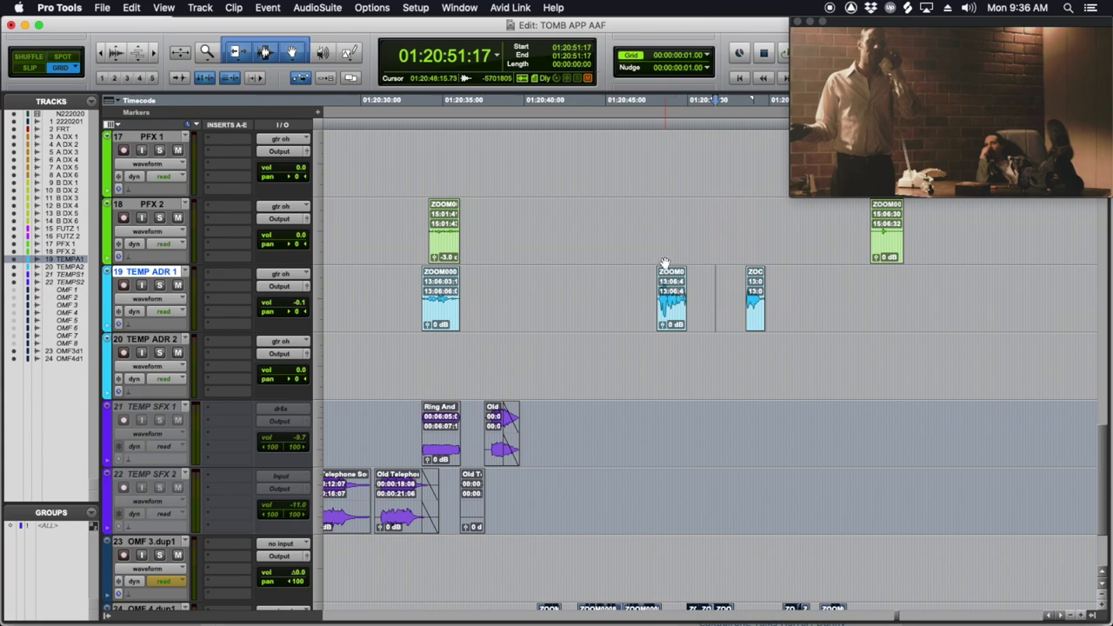
left_click(671, 207)
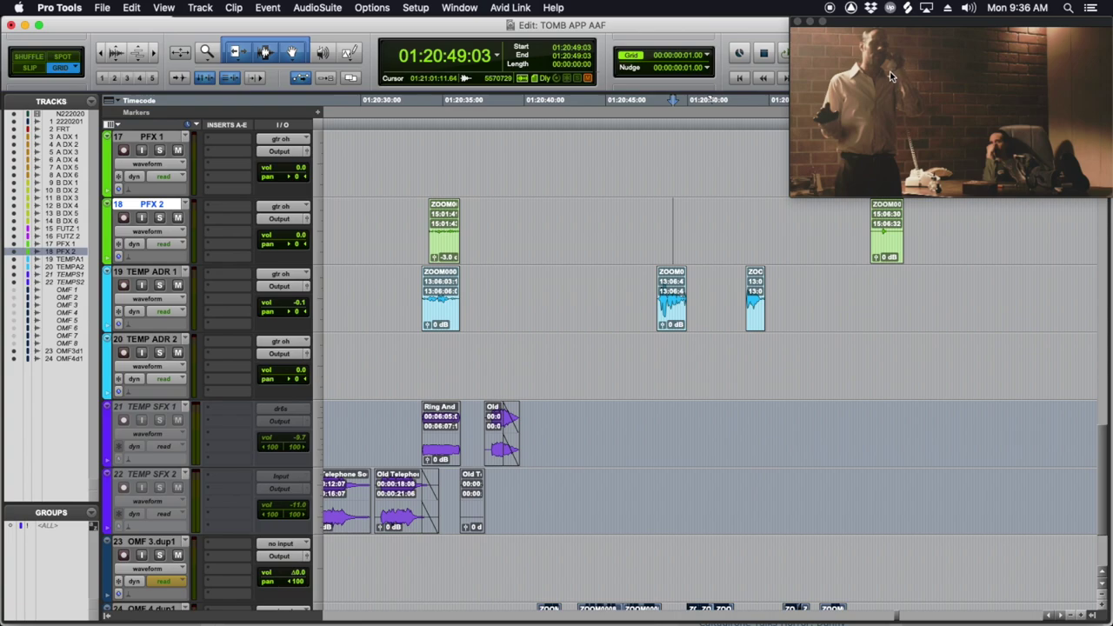
Step: Select a short range on PFX 2 at 01:20:48:04 to check the picture at the second TEMP ADR 1 clip's start
scroll(643, 253, "up", 2)
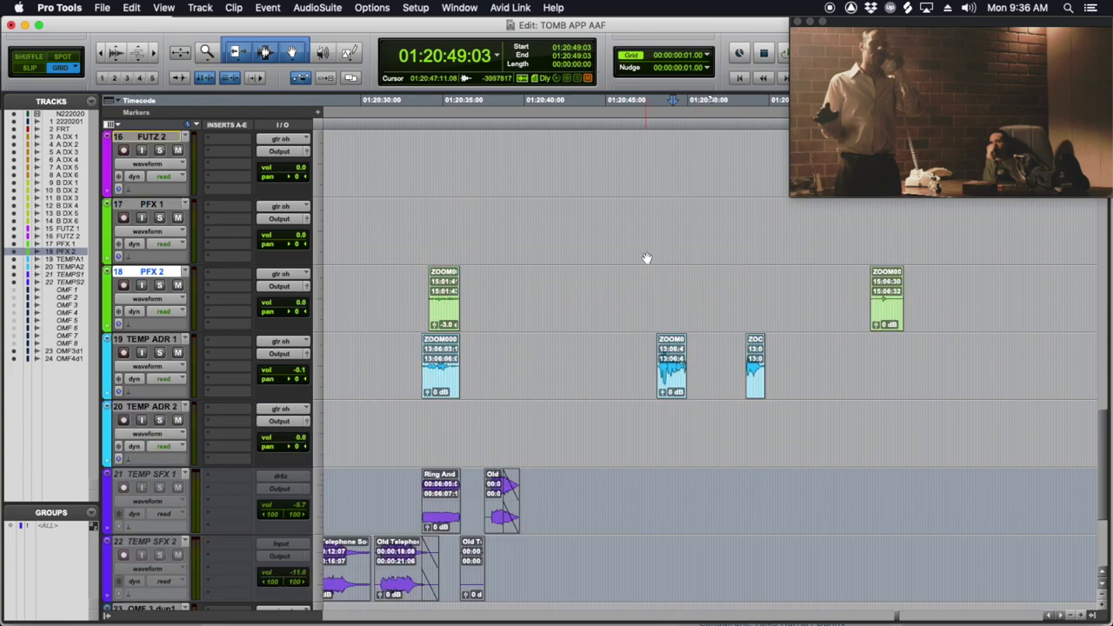
scroll(646, 258, "up", 2)
left_click_drag(663, 344, 658, 346)
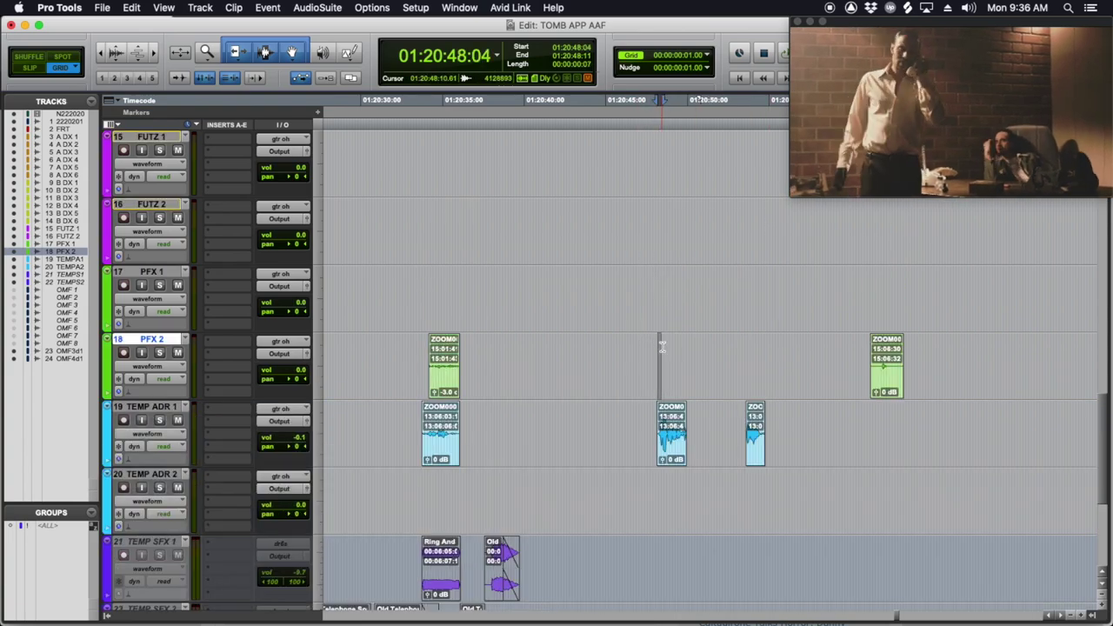
Step: Set up a Pro-Q 3 band-pass on FUTZ 1 with the low cut at 768.43 Hz, Q 1.151, and copy the plug-in to FUTZ 2
scroll(579, 429, "up", 2)
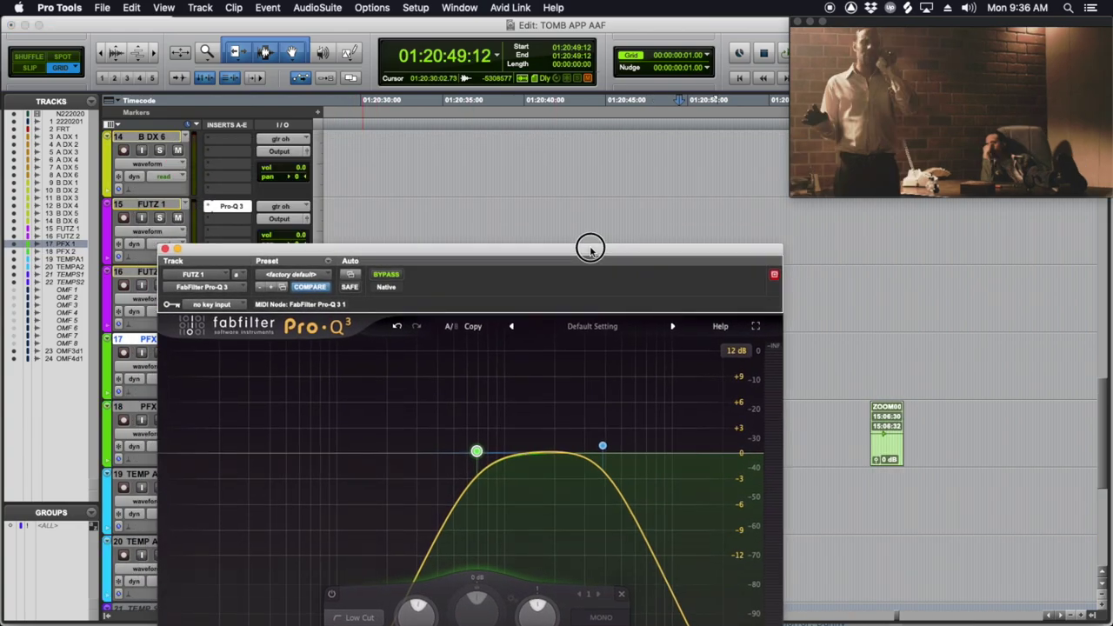
left_click_drag(589, 249, 695, 87)
mouse_move(547, 290)
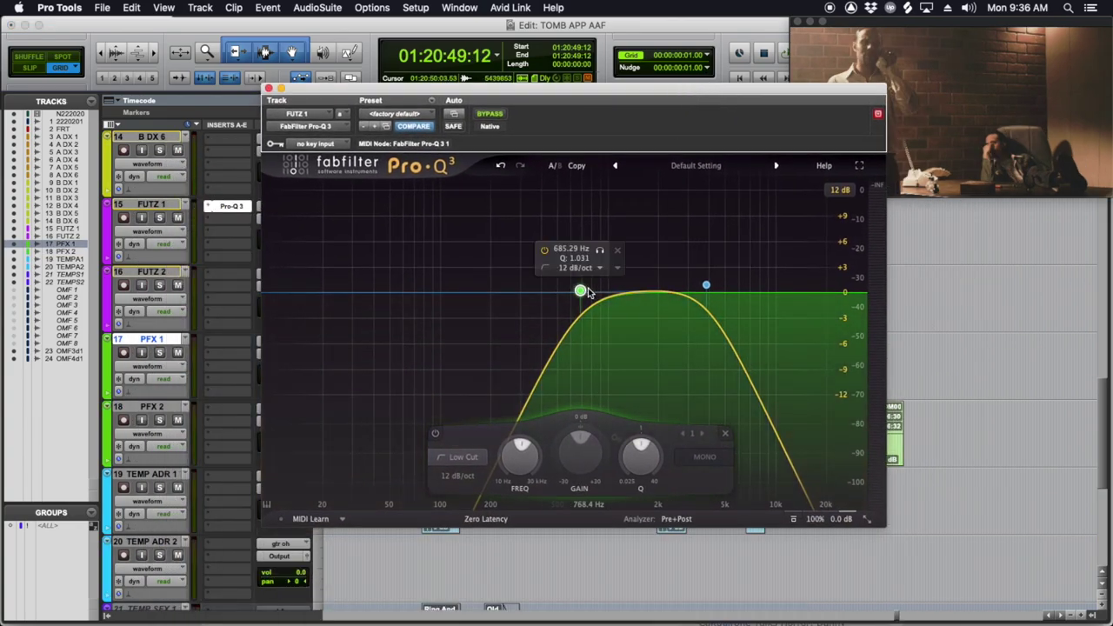
mouse_move(581, 290)
left_mouse_down()
mouse_move(605, 285)
mouse_move(588, 283)
left_mouse_up()
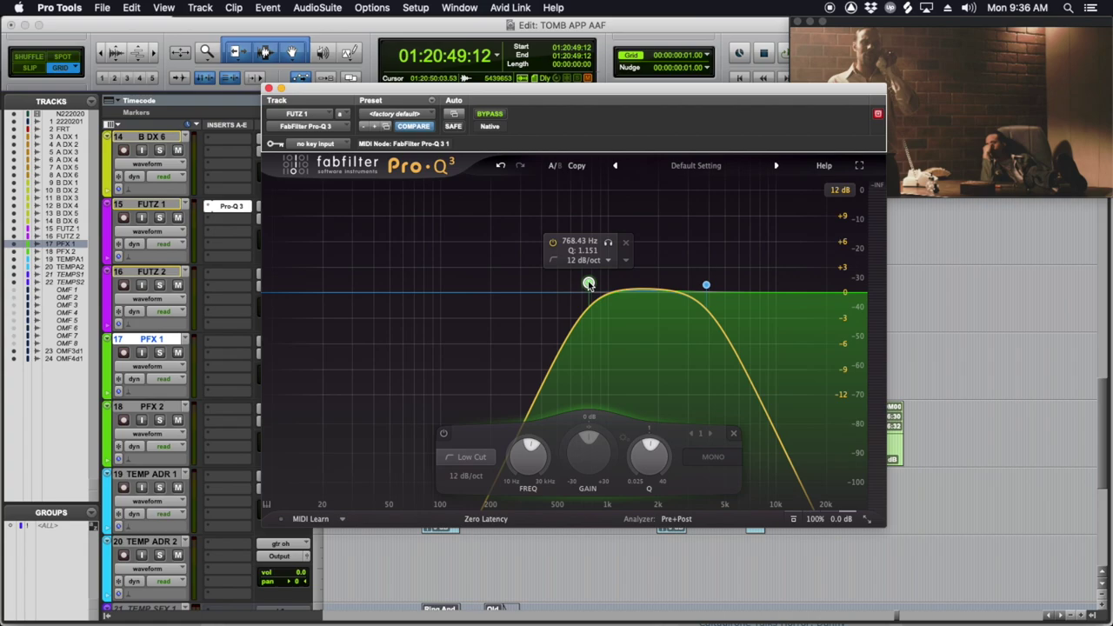
mouse_move(707, 286)
left_mouse_down()
mouse_move(750, 288)
mouse_move(709, 284)
left_mouse_up()
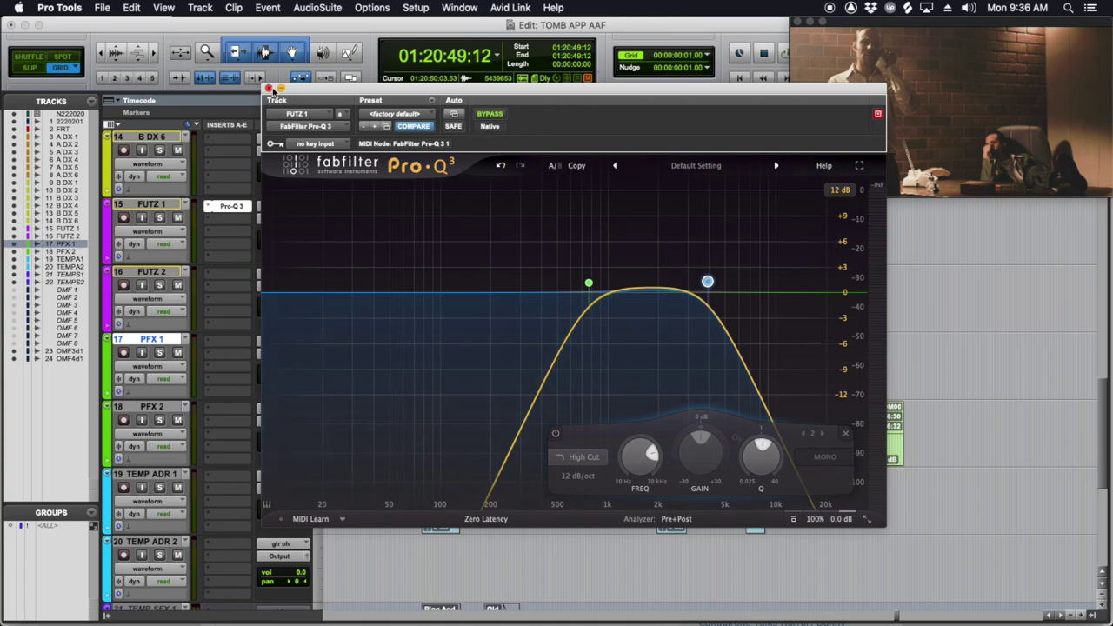
left_click(269, 89)
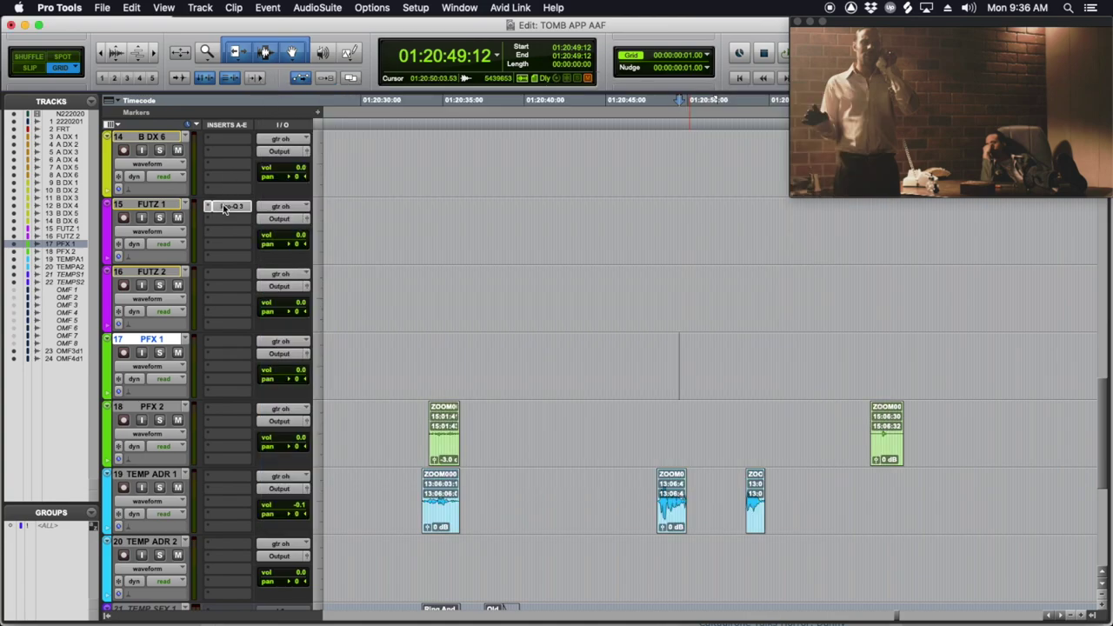
left_click_drag(224, 208, 225, 284)
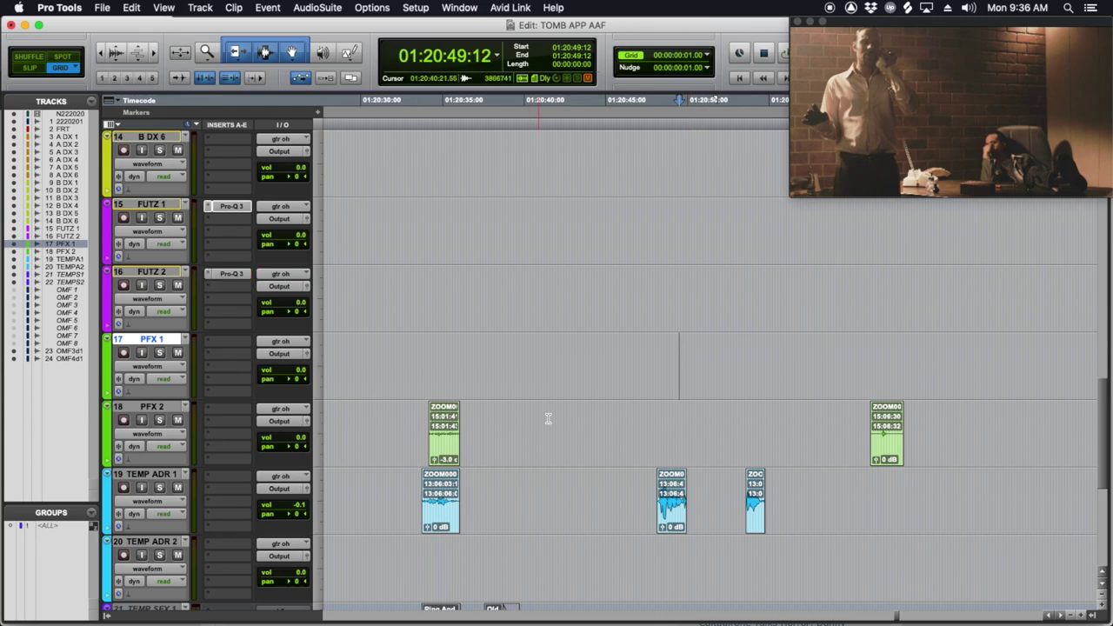
Step: Audition the TEMP ADR 1 clip at 01:20:48:03 in solo, move it to FUTZ 1 and play it through the EQ
left_click(650, 490)
key("shift+s")
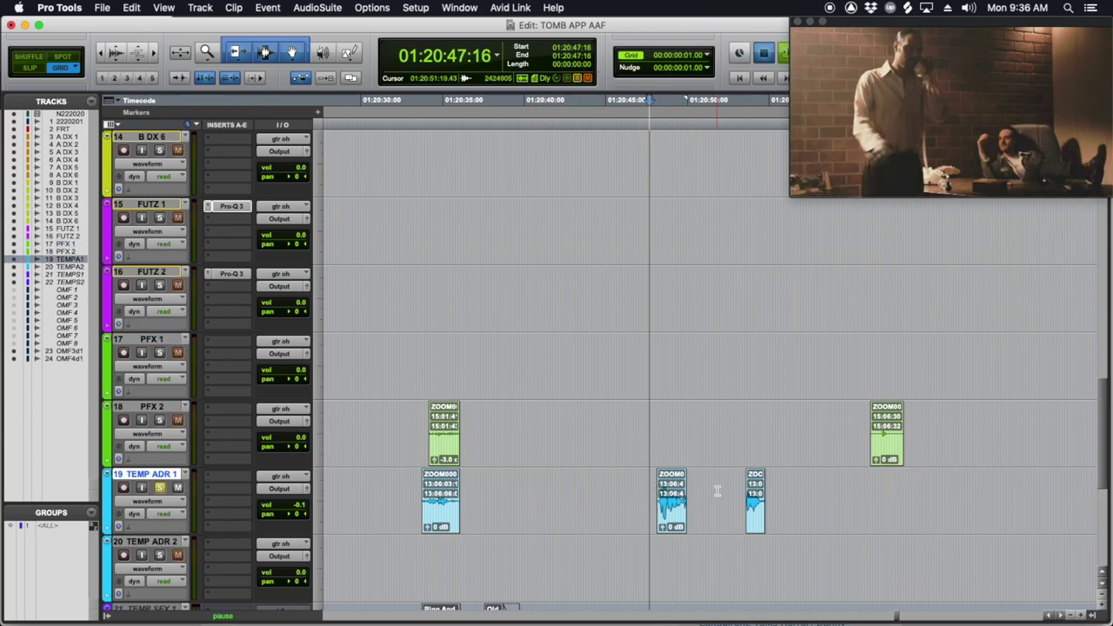
key("space")
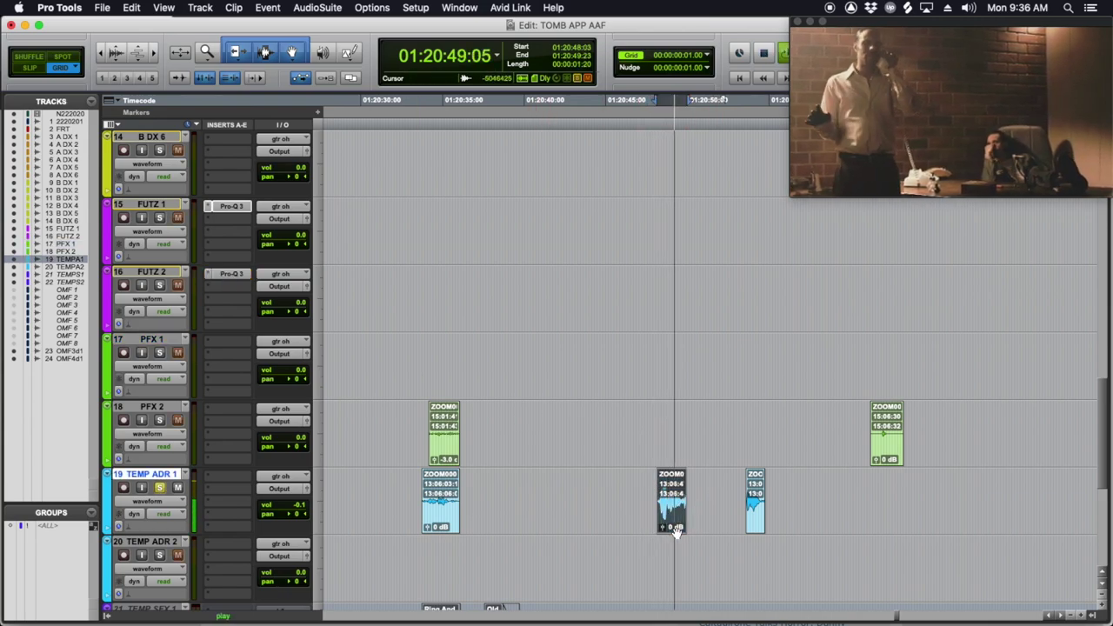
left_click_drag(670, 527, 704, 223)
key("space")
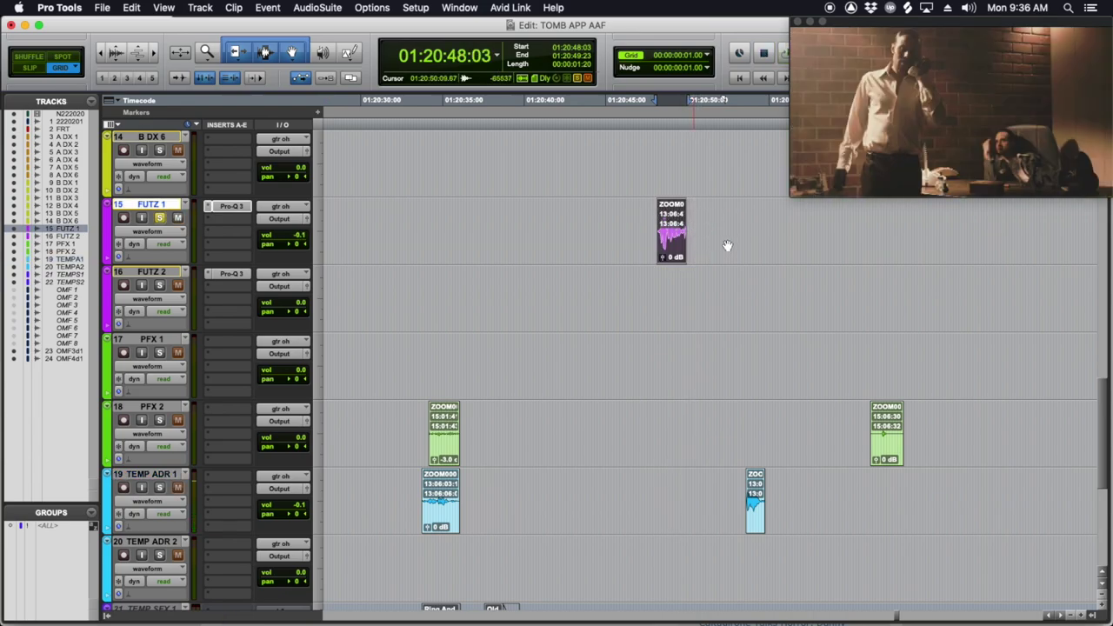
key("space")
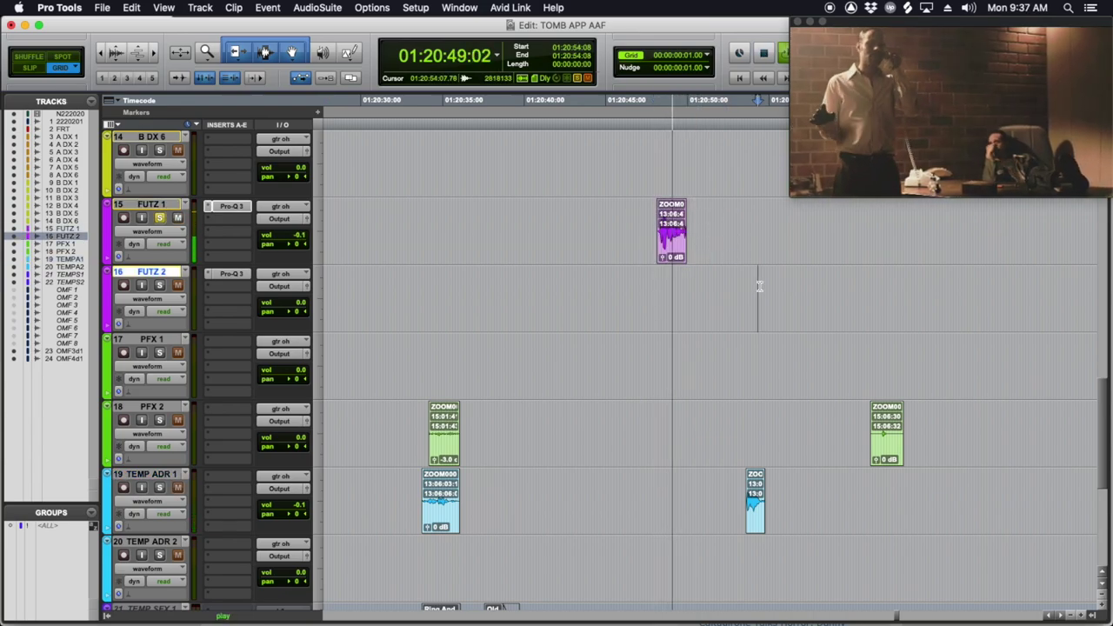
Step: Solo TEMP ADR 1 and play from 01:20:53:01 to audition its last ZOOM0008 clip
left_click(736, 484)
key("shift+s")
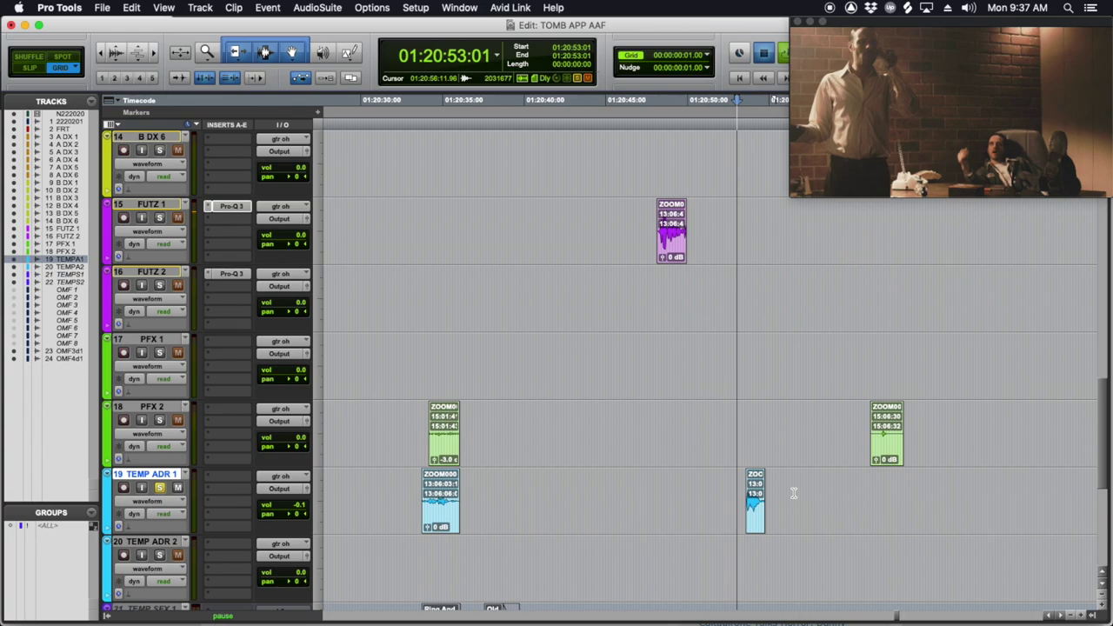
key("space")
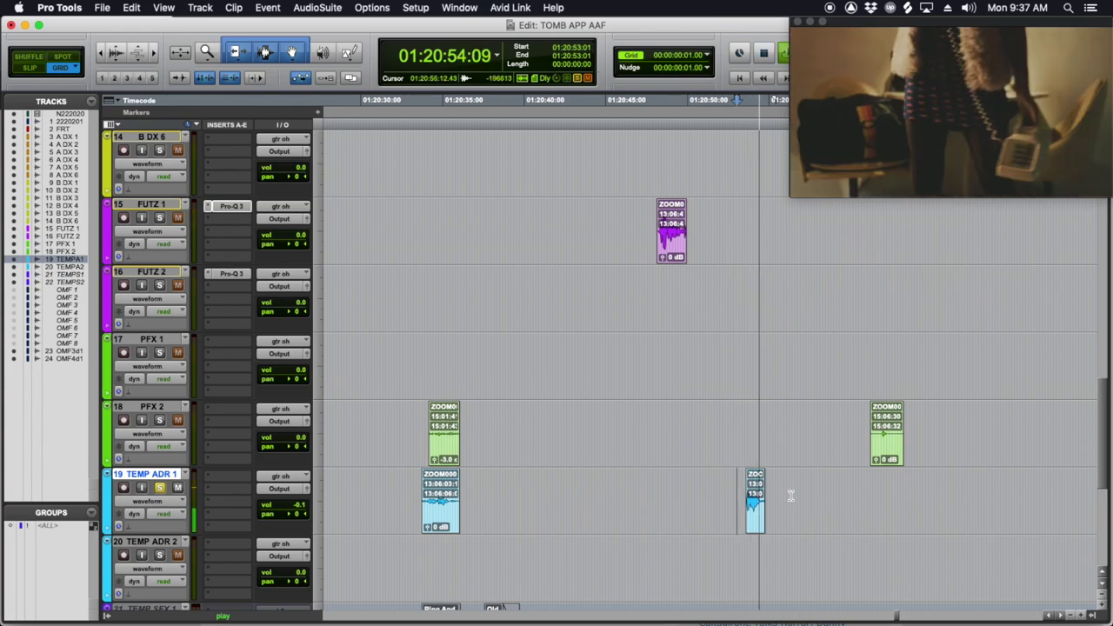
Step: Delete the emptied OMF 3.dup1 track
scroll(790, 494, "down", 5)
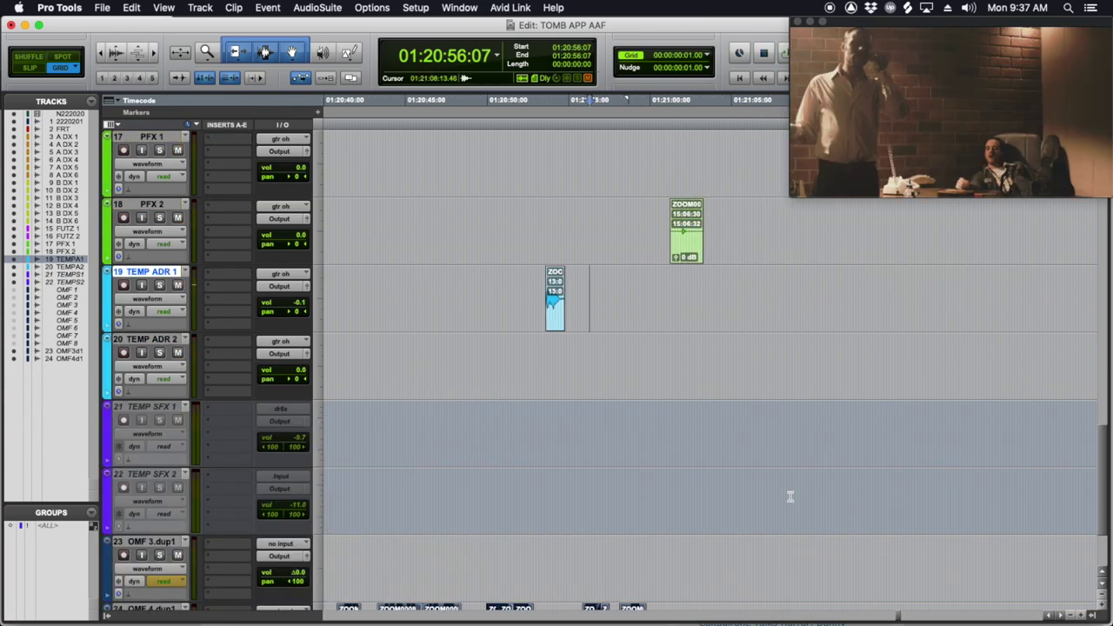
scroll(609, 452, "left", 5)
key("super+bracketleft")
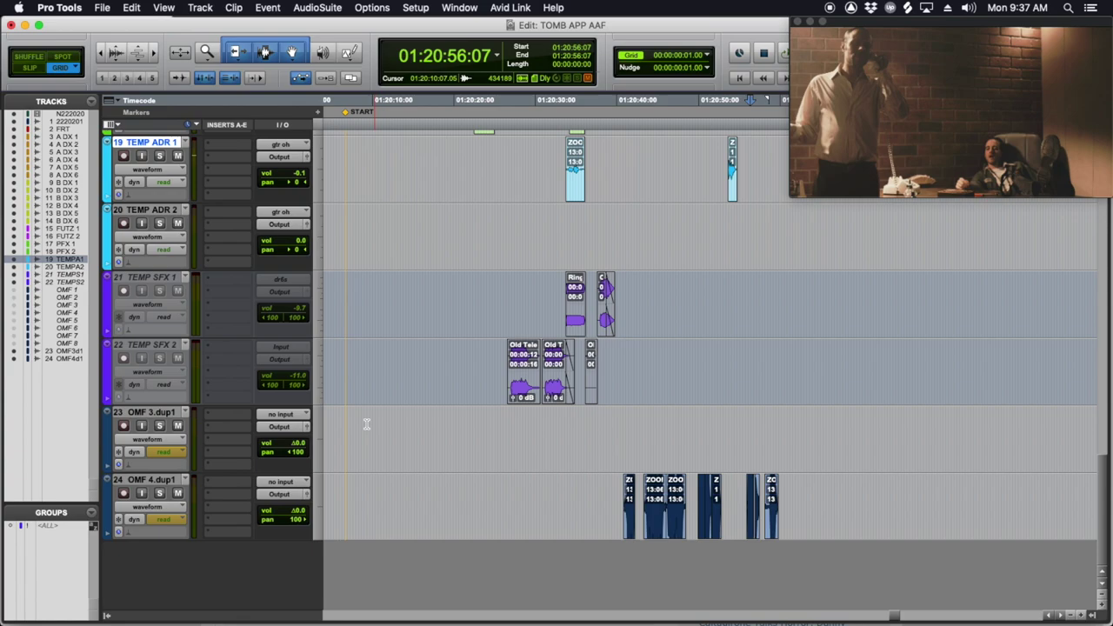
right_click(162, 421)
left_click(209, 587)
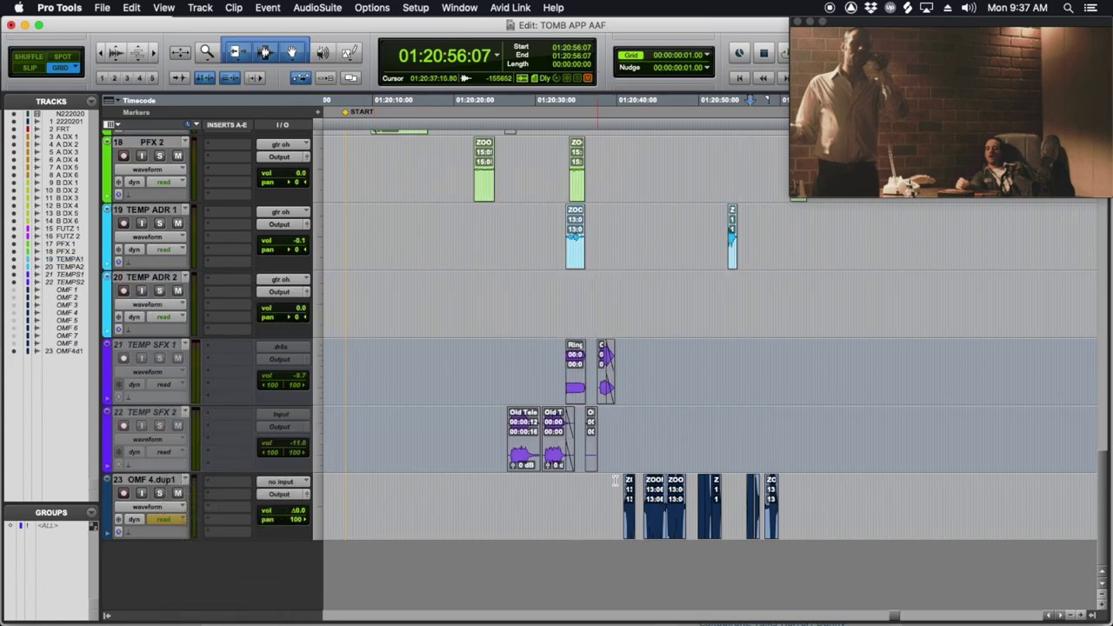
Step: Place the edit cursor in the first ZOOM0008 clip on OMF 4.dup1 at 01:20:41:06 and solo the track
left_click(650, 509)
key("super+bracketright")
key("super+bracketright")
key("super+bracketright")
key("super+bracketright")
left_click(711, 504)
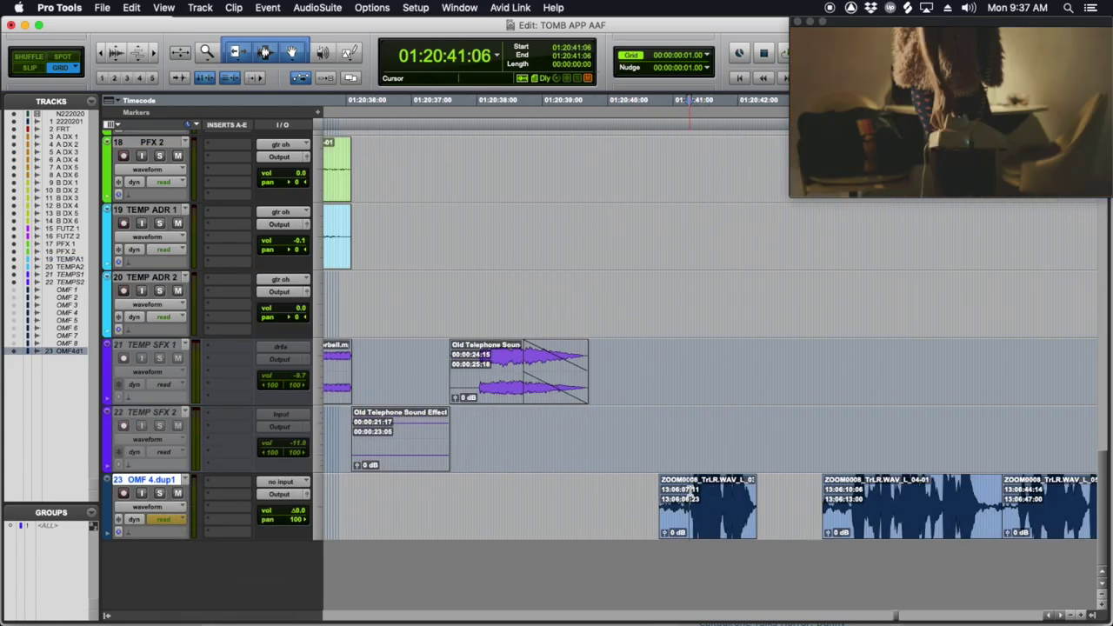
key("shift+s")
Step: Play the first ZOOM0008 clip on OMF 4.dup1 and move it to TEMP ADR 1 at 01:20:40:19
key("super+bracketright")
key("space")
key("super+bracketleft")
key("super+bracketleft")
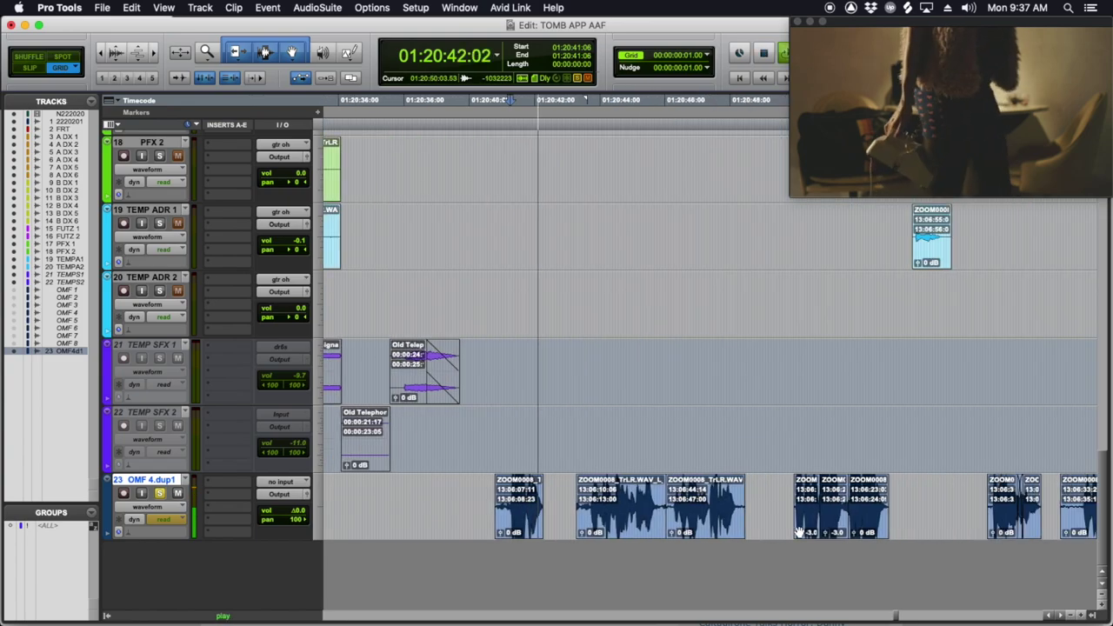
key("space")
left_click_drag(539, 515, 583, 223)
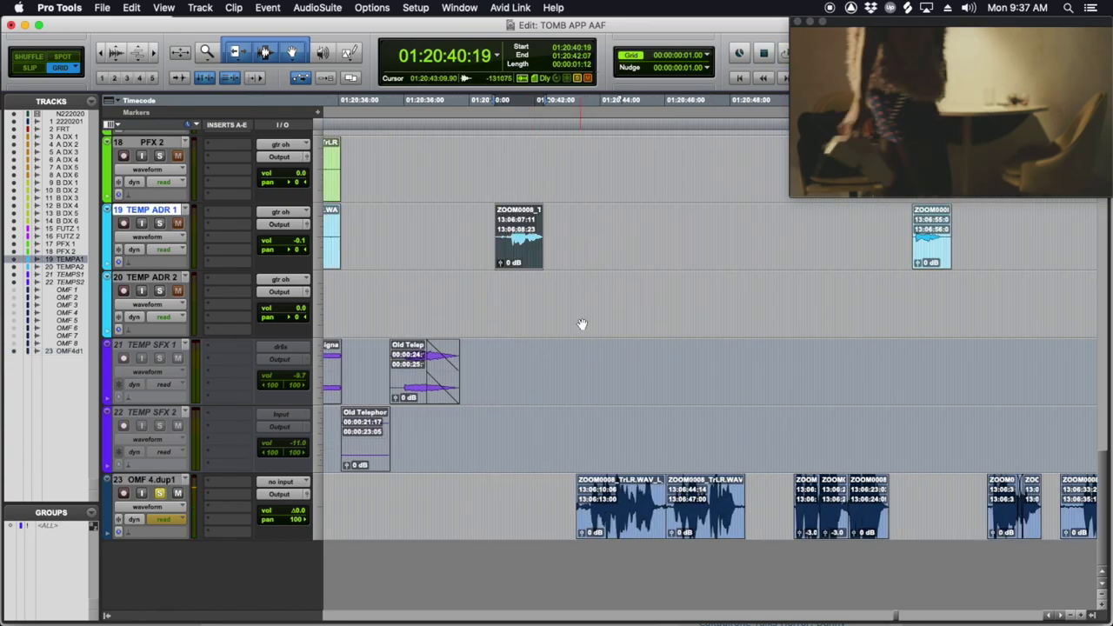
Step: Play the next two OMF 4.dup1 clips in solo from 01:20:43:22 and 01:20:46:12 against the picture
key("super+bracketleft")
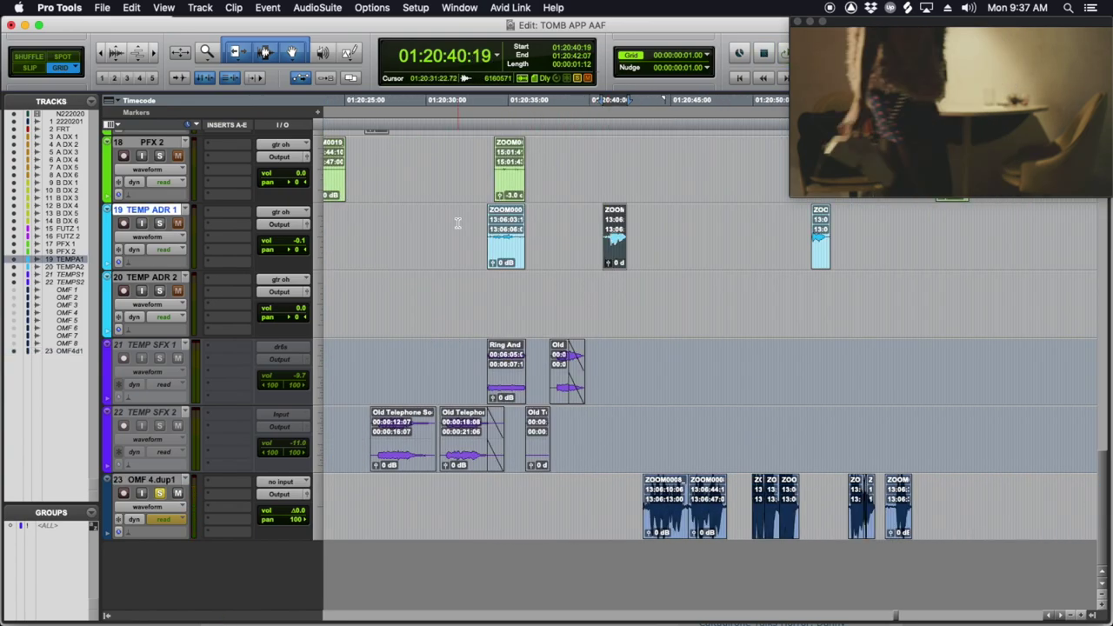
scroll(798, 260, "right", 3)
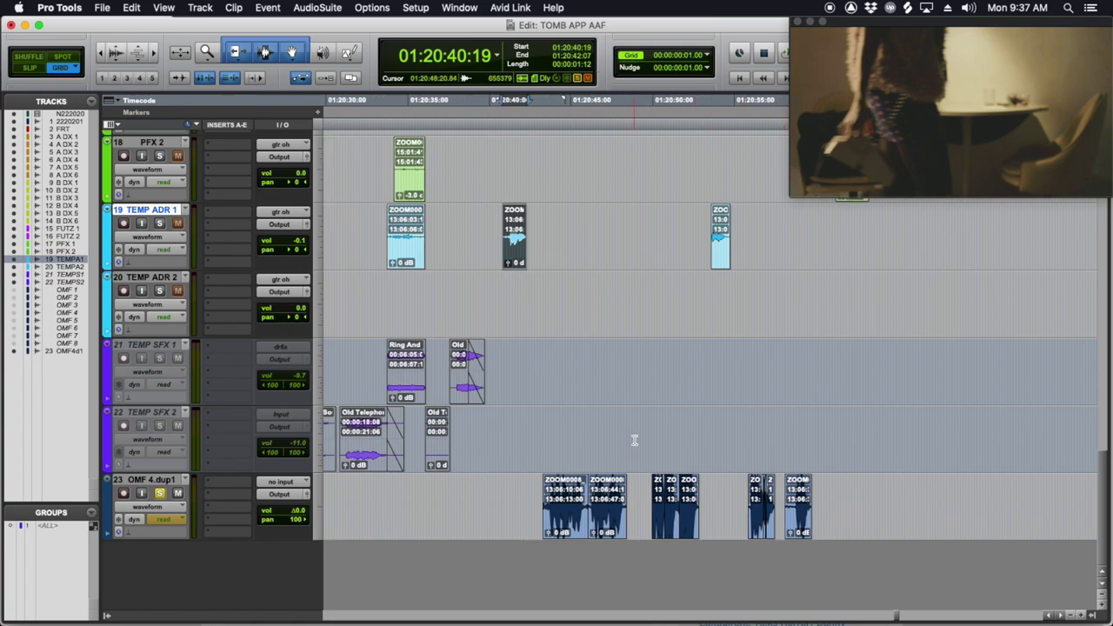
left_click(553, 428)
key("space")
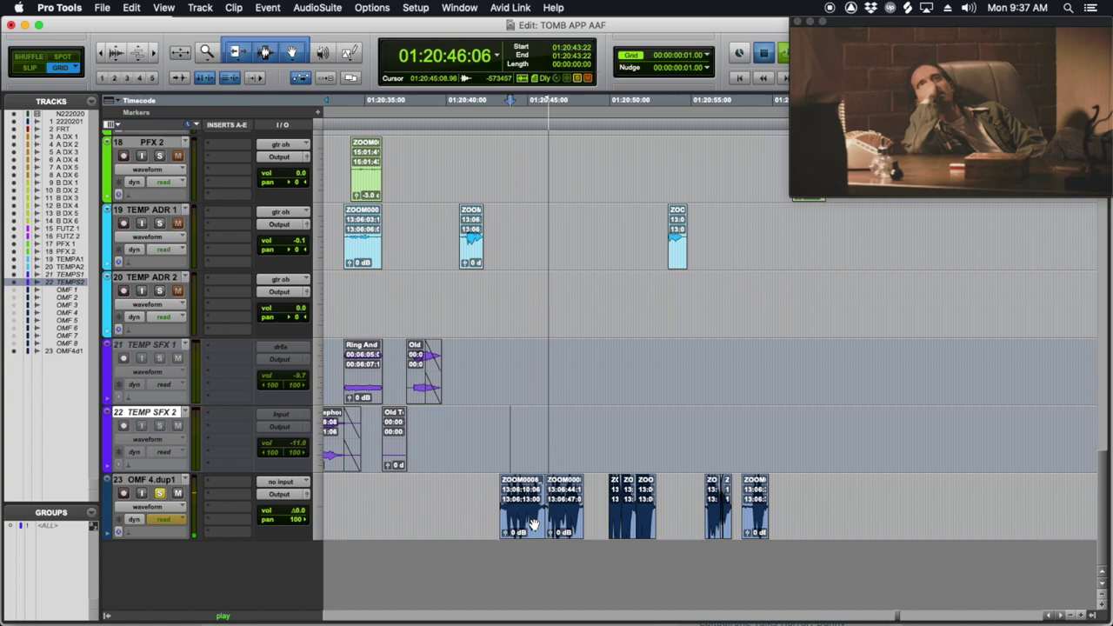
key("space")
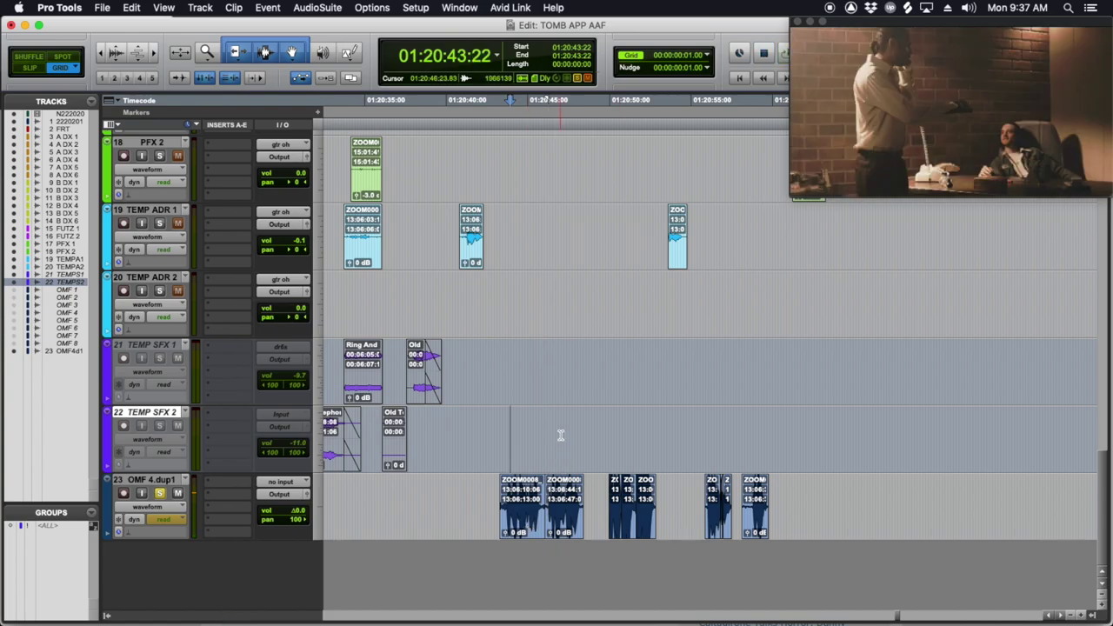
key("space")
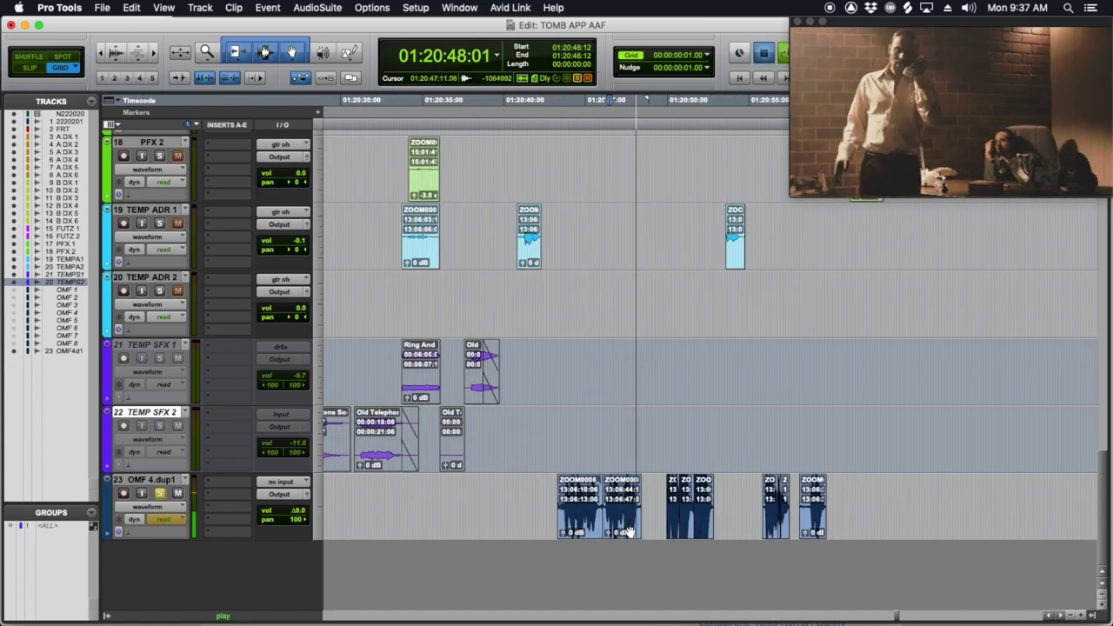
Step: Select the two ZOOM0008 clips on OMF 4.dup1 from 01:20:43:07 to 01:20:48:11 and move them to FUTZ 2
left_click(574, 532)
key("space")
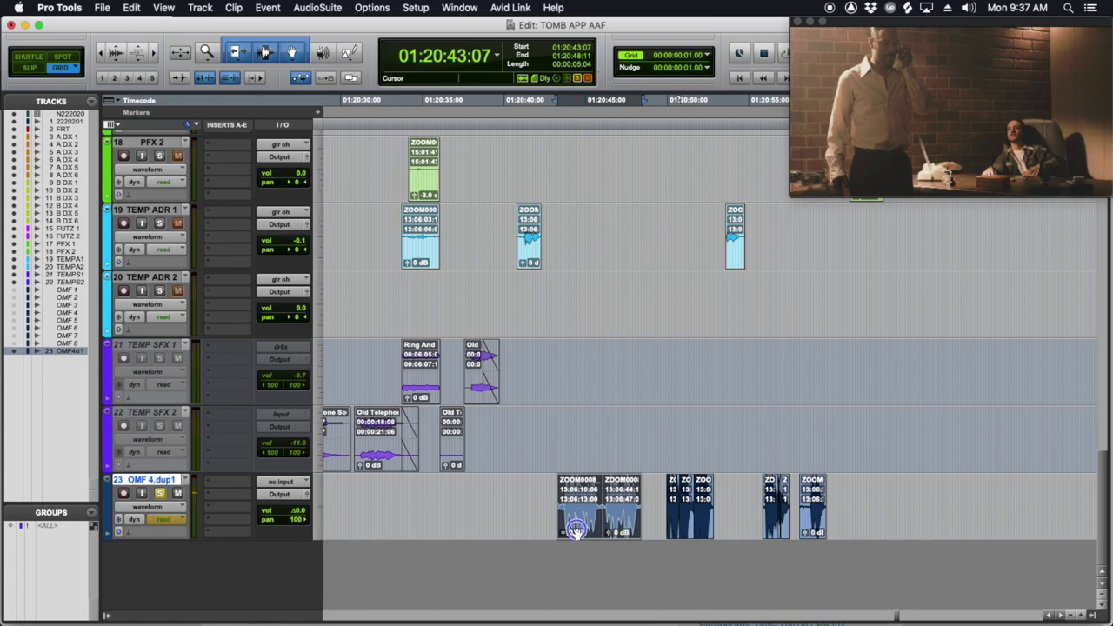
left_click_drag(576, 532, 553, 320)
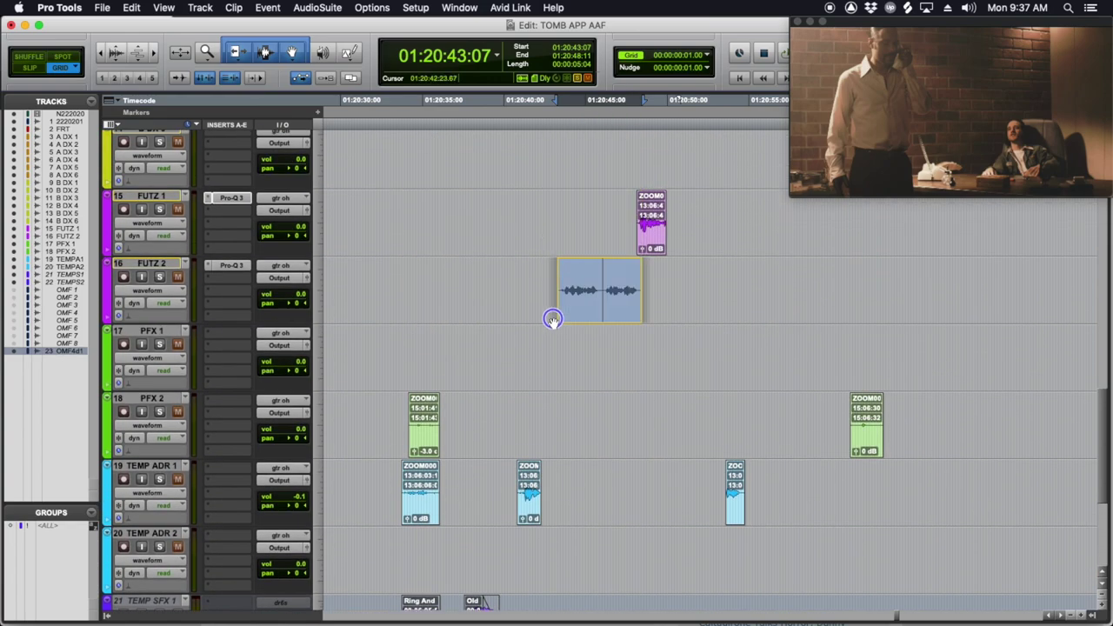
Step: Trim the second FUTZ 2 clip's end and the FUTZ 1 clip's start so they meet at 01:20:48:05
left_click(649, 209)
key("super+bracketright")
key("super+bracketright")
key("super+bracketright")
key("super+alt+bracketright")
key("super+alt+bracketright")
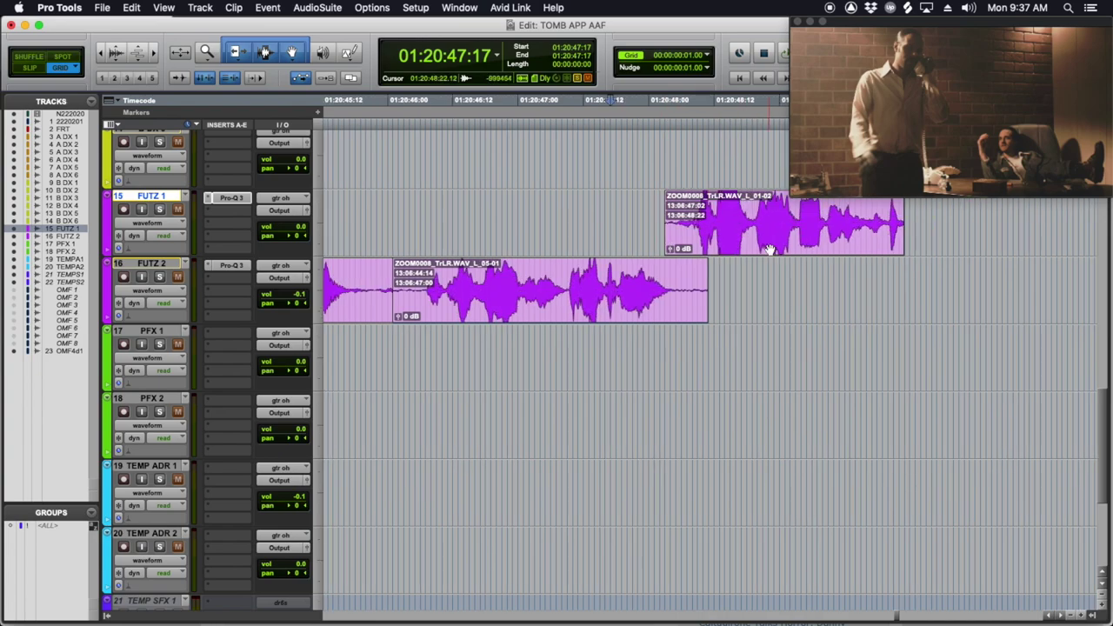
scroll(678, 225, "right", 3)
left_click(676, 275)
key("s")
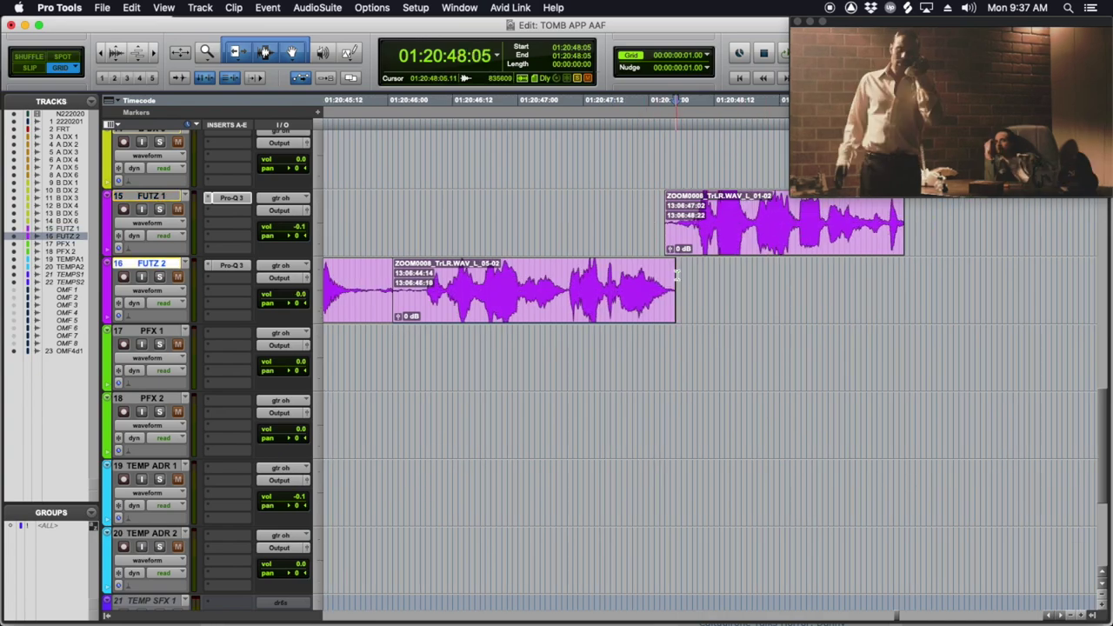
left_click(675, 218)
Step: Select both FUTZ 2 clips from 01:20:43:07 to 01:20:48:05 and move them to FUTZ 1 ahead of its existing clip
left_click(611, 311)
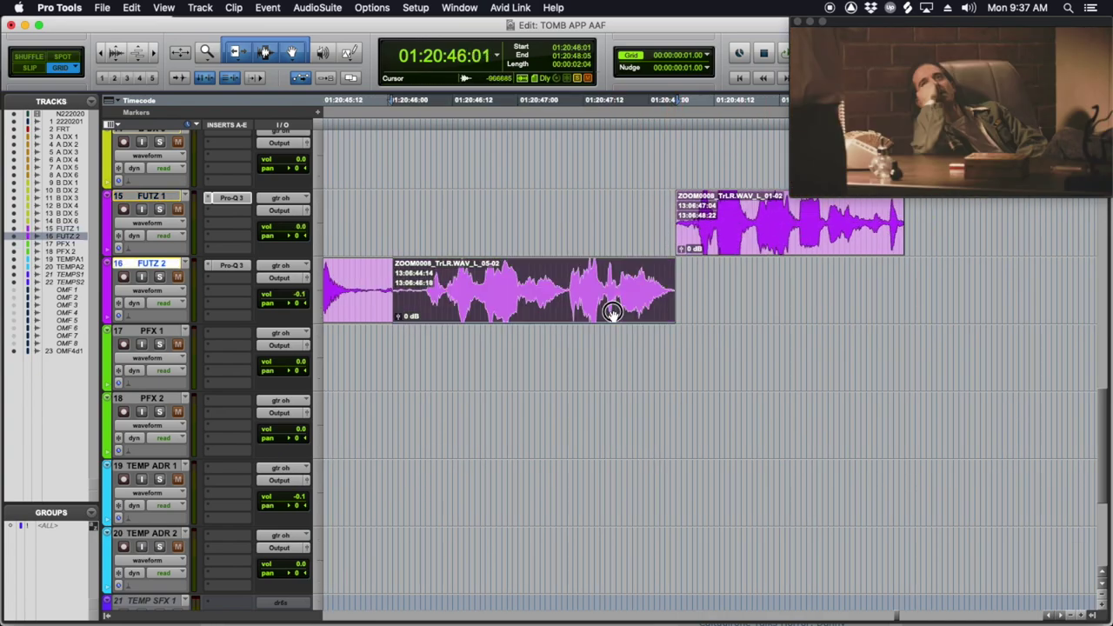
key("super+bracketleft")
key("super+bracketleft")
left_click(584, 311, "shift")
left_click_drag(584, 311, 601, 222)
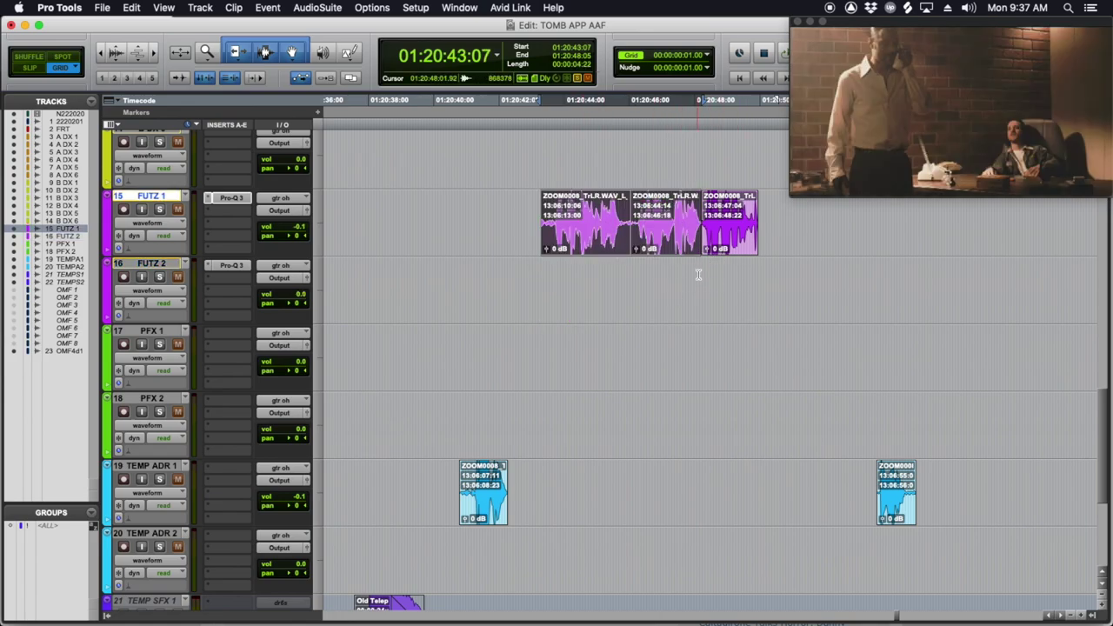
left_click(697, 275)
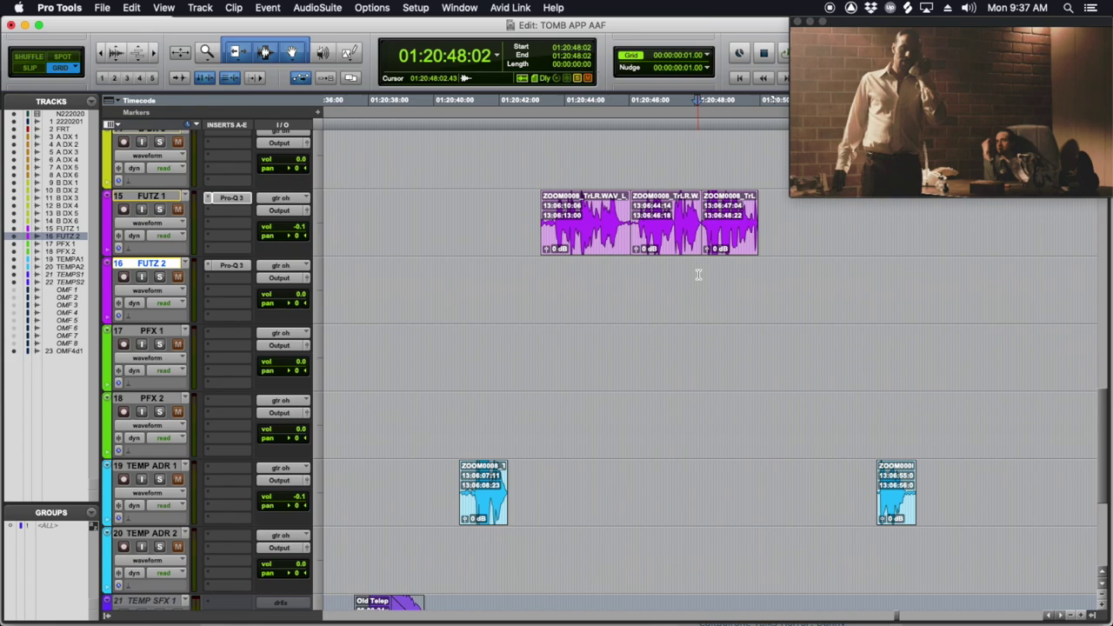
Step: Solo OMF 4.dup1 and play its remaining ZOOM0008 clips from 01:20:50:08
scroll(615, 272, "right", 3)
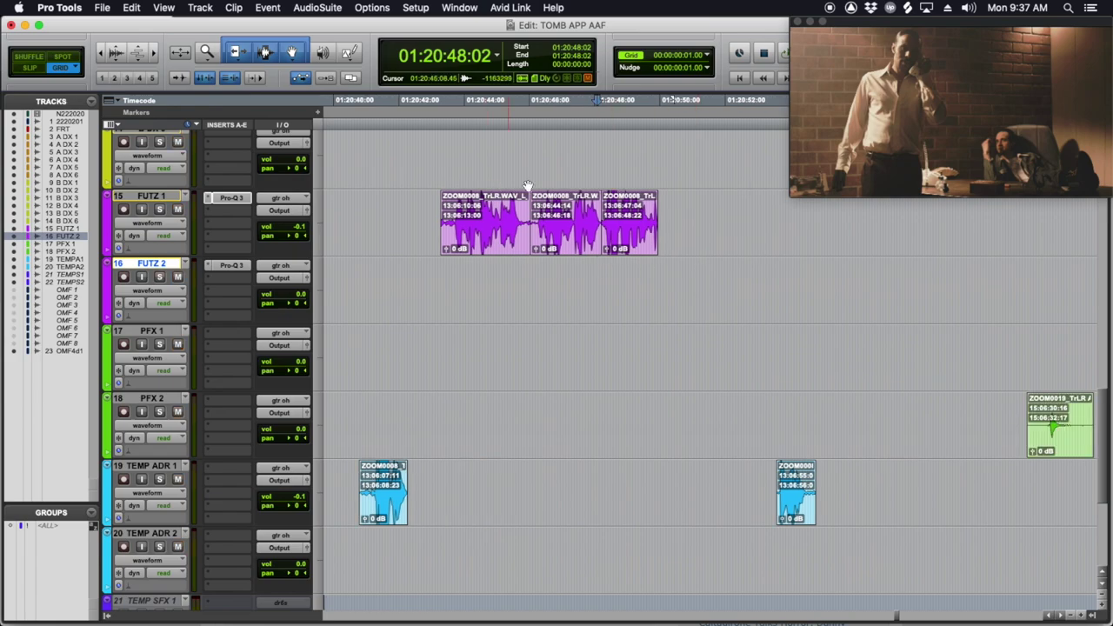
scroll(732, 274, "down", 5)
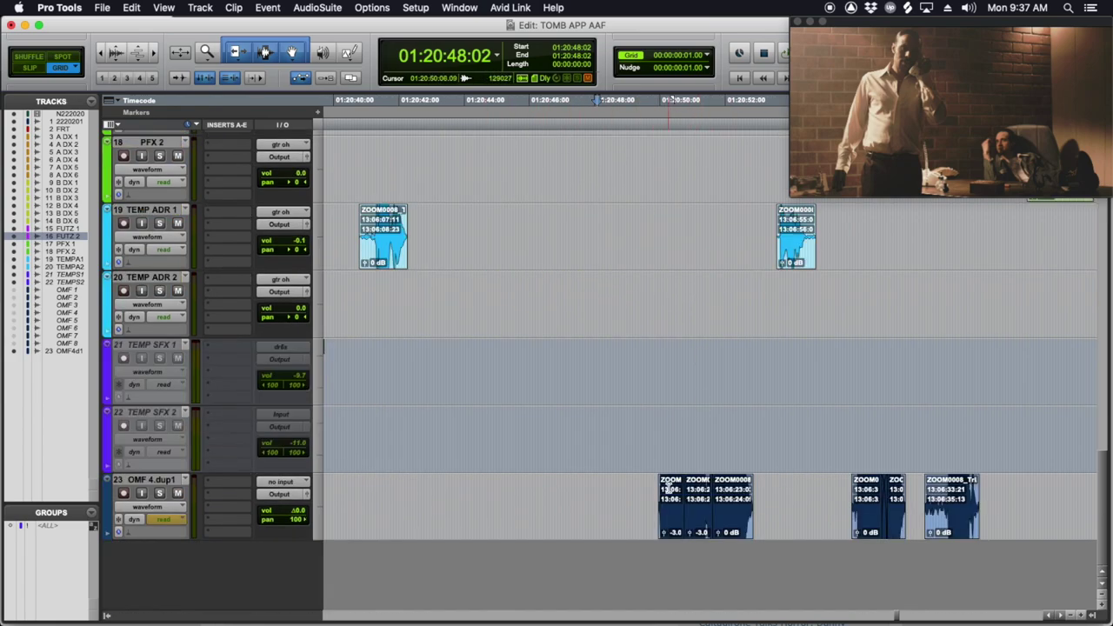
left_click(668, 489)
key("shift+s")
key("space")
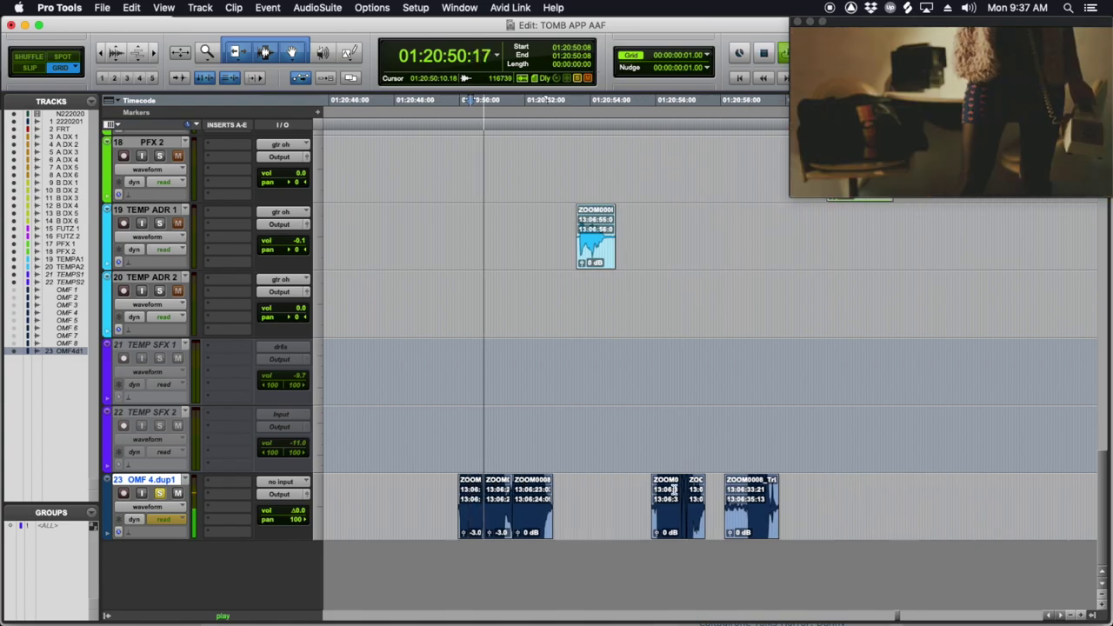
Step: Move the first ZOOM0008 clip starting at 01:20:50:08 from OMF 4.dup1 to FUTZ 1
left_click(480, 423)
key("super+bracketright")
key("super+bracketright")
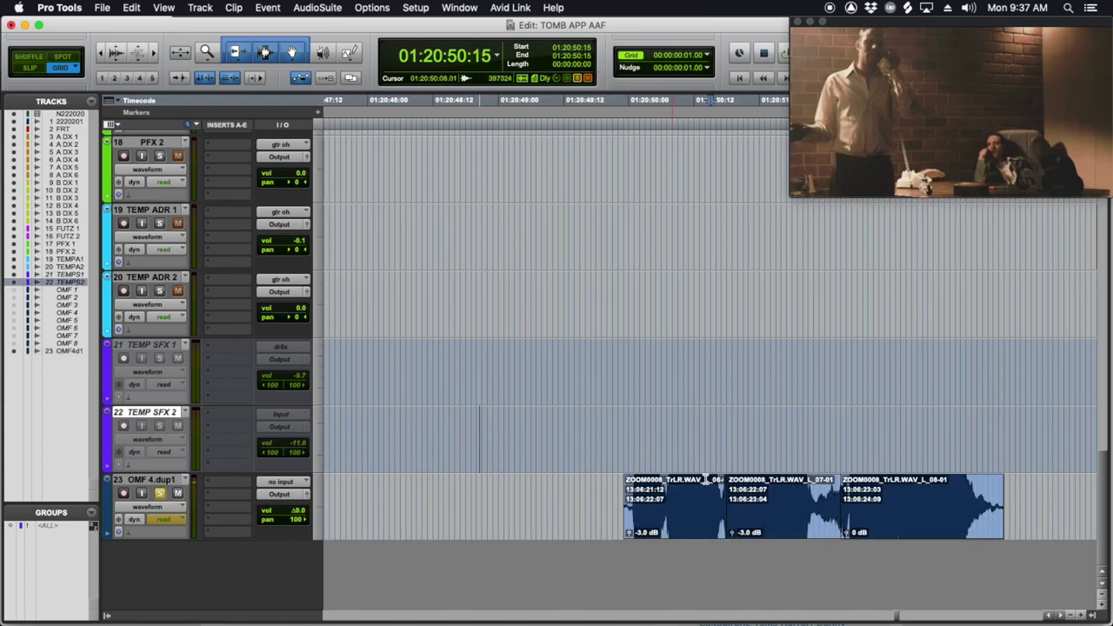
left_click(727, 437)
key("super+bracketleft")
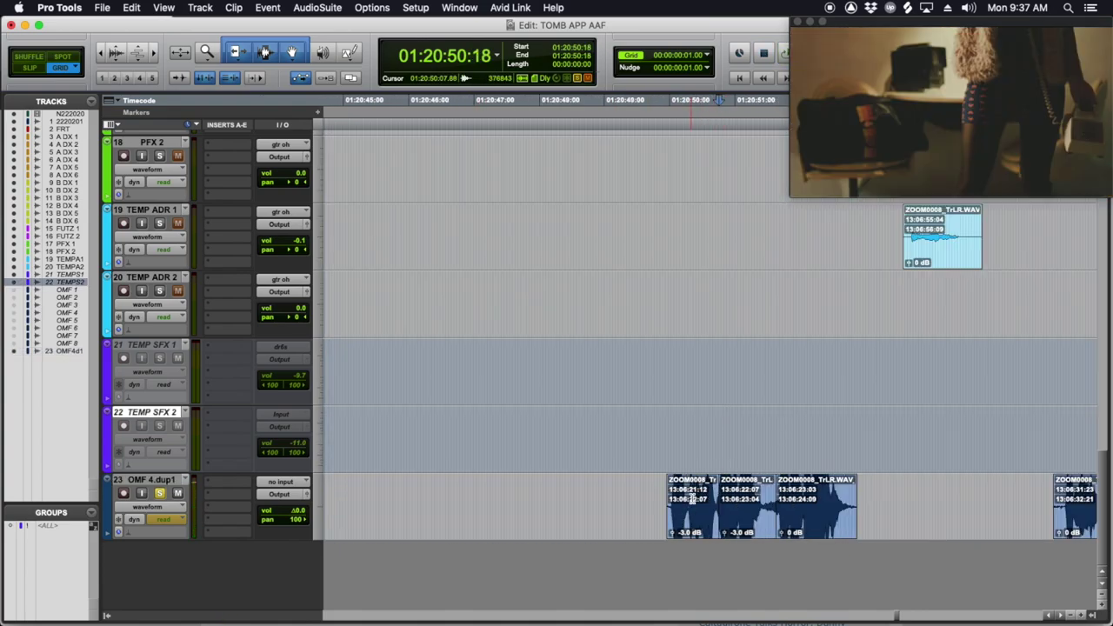
left_click(705, 423)
key("space")
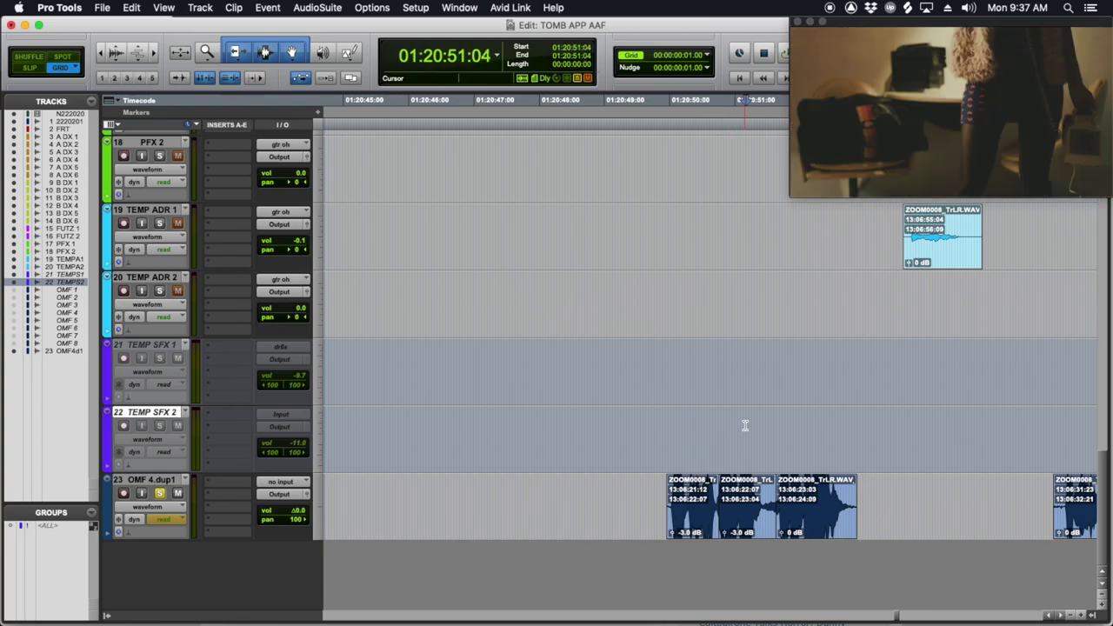
left_click_drag(693, 526, 707, 156)
scroll(718, 289, "down", 5)
Step: Move the ZOOM0008 clip starting at 01:20:51:15 to FUTZ 1 and the one starting at 01:20:50:18 to TEMP ADR 1
left_click_drag(754, 434, 787, 424)
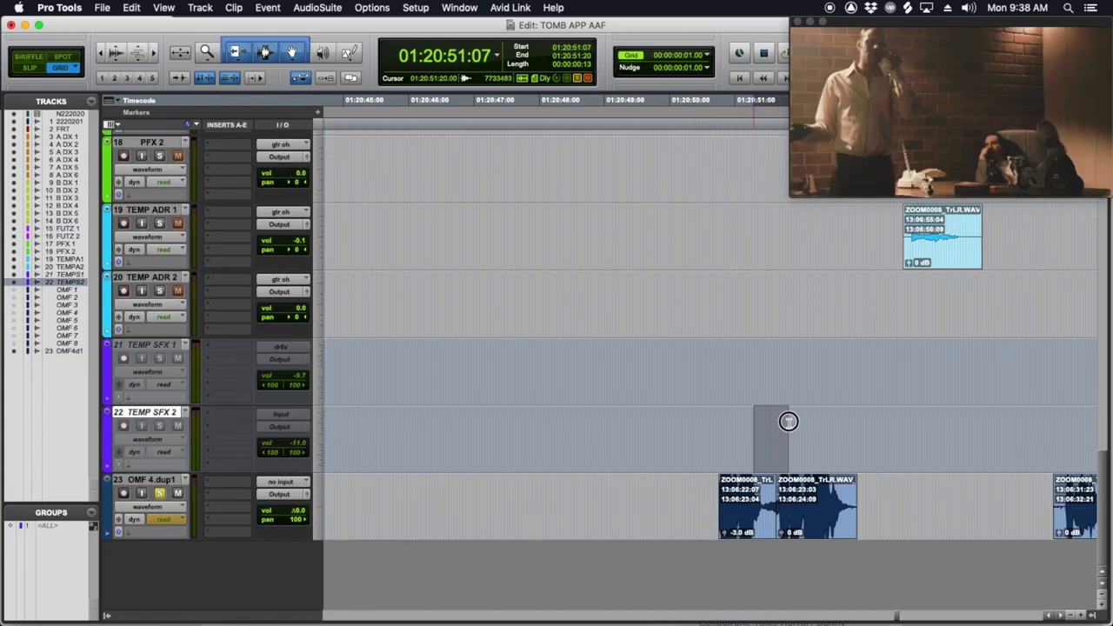
left_click_drag(822, 532, 800, 430)
scroll(800, 430, "down", 10)
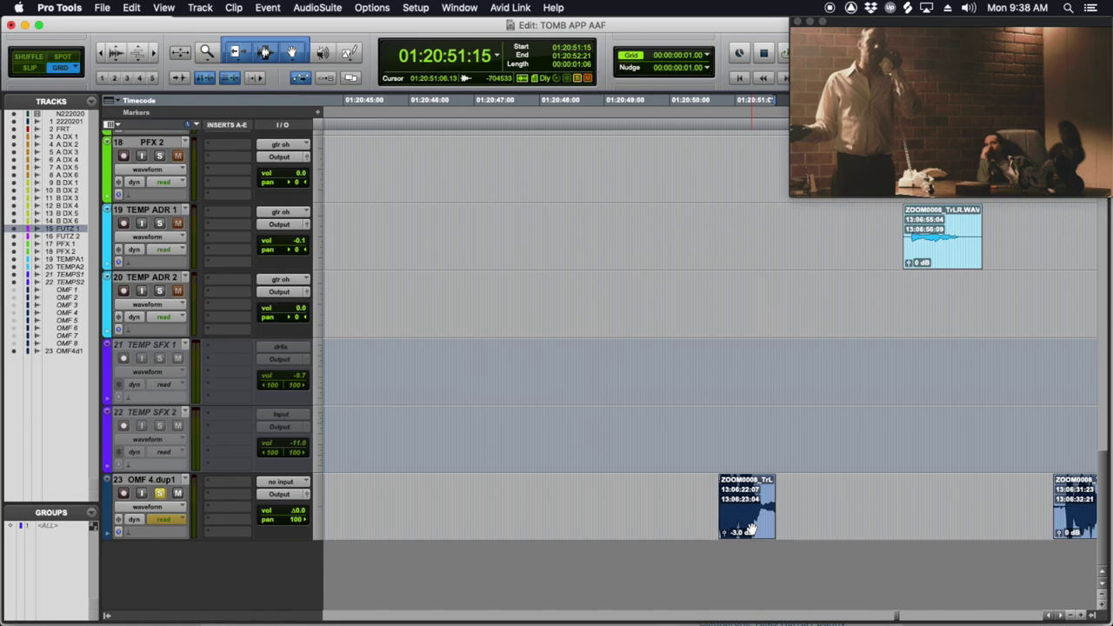
left_click_drag(749, 529, 788, 259)
Step: Play the ZOOM0008 clips from 01:20:56:05 on OMF 4.dup1 and split the first one at 01:20:56:17
scroll(763, 301, "right", 10)
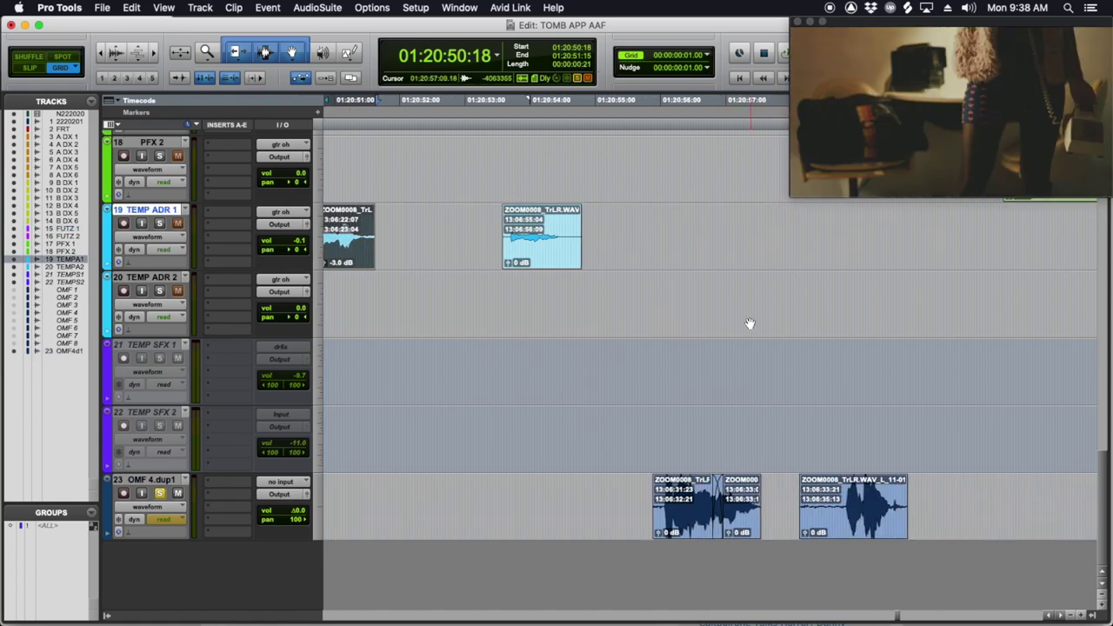
left_click(676, 498)
key("space")
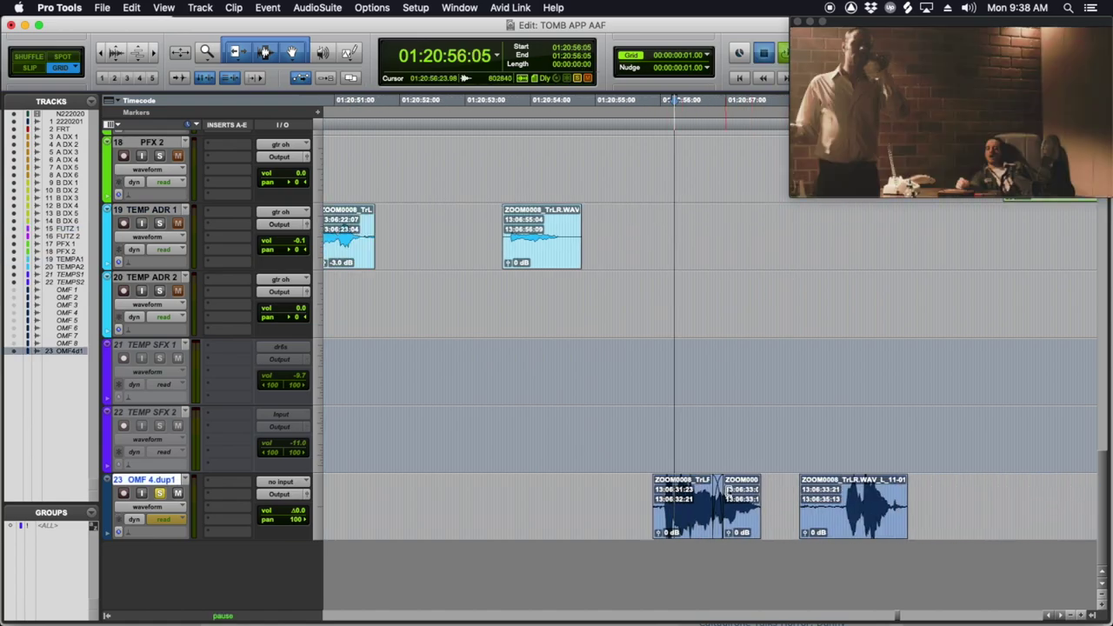
scroll(727, 487, "up", 2)
left_click(713, 487)
key("super+bracketright")
key("super+bracketright")
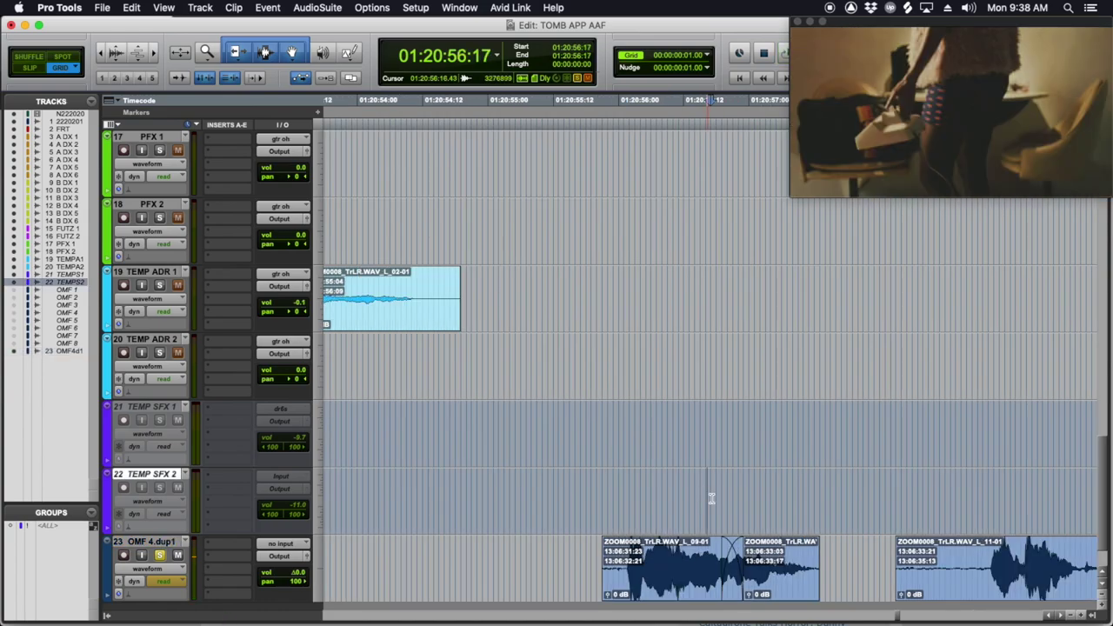
left_click(754, 591)
left_click(696, 545)
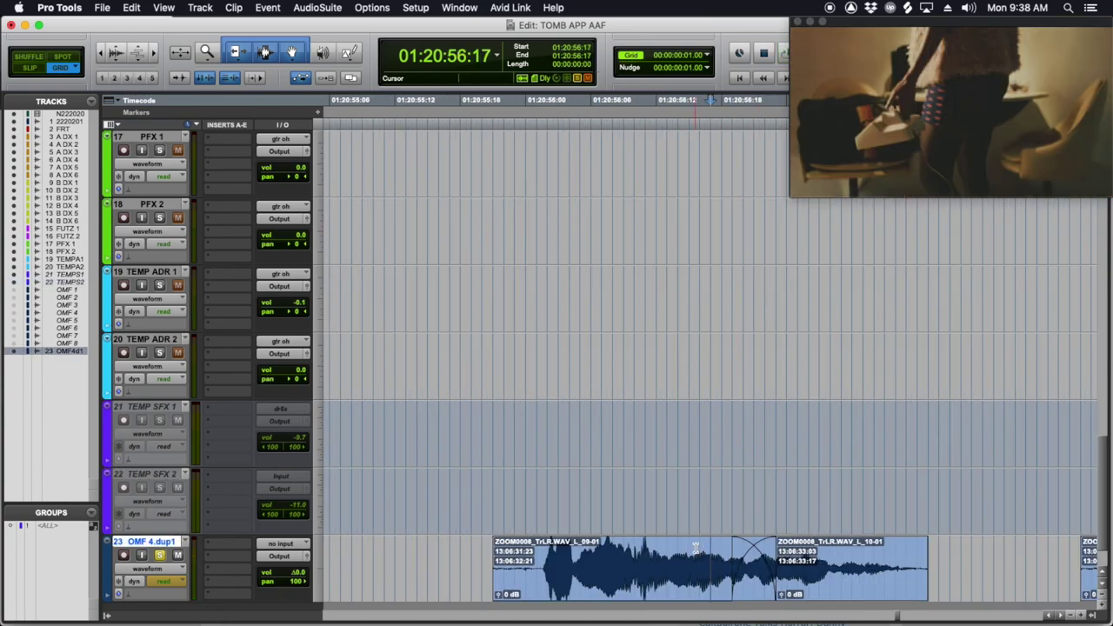
left_click(714, 562)
key("super+e")
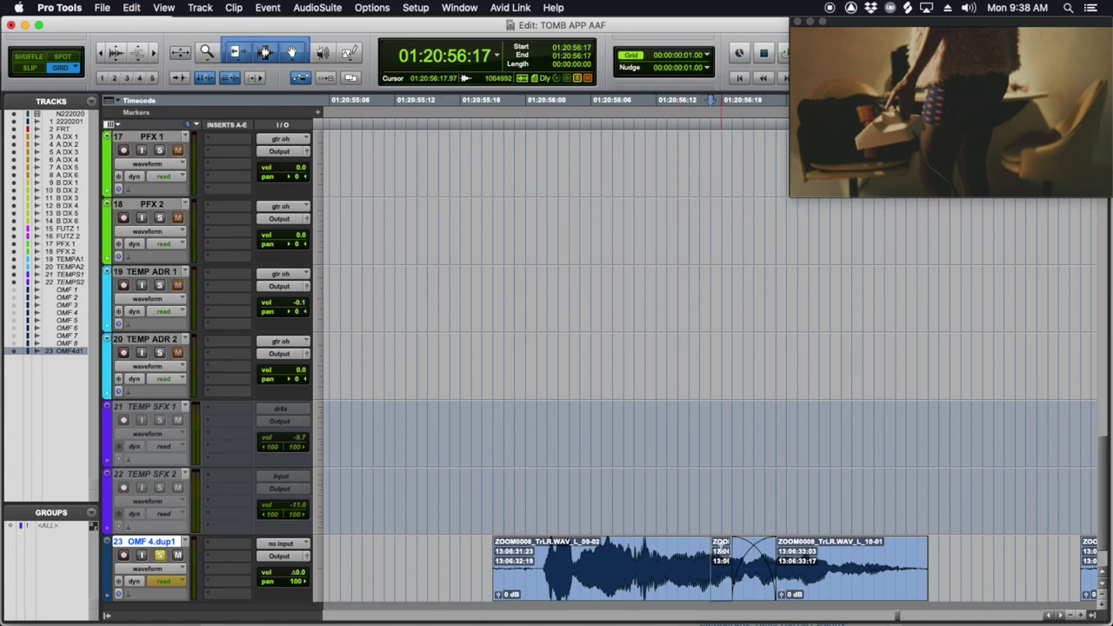
Step: Move the split portion from 01:20:55:21 to 01:20:56:17 to FUTZ 1
key("super+bracketleft")
left_click(676, 485)
key("super+bracketleft")
left_click(689, 584)
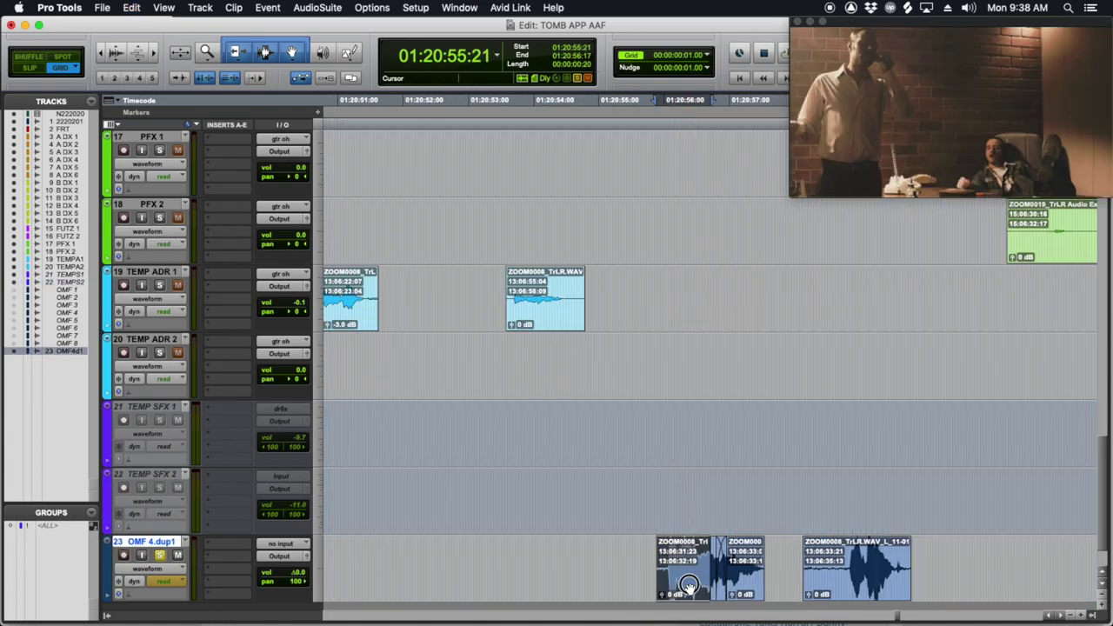
left_click_drag(689, 585, 692, 222)
scroll(693, 298, "down", 5)
Step: Select the split remainder after 01:20:56:17 with its crossfaded neighbor and move them to TEMP ADR 1
left_click_drag(740, 423, 756, 423)
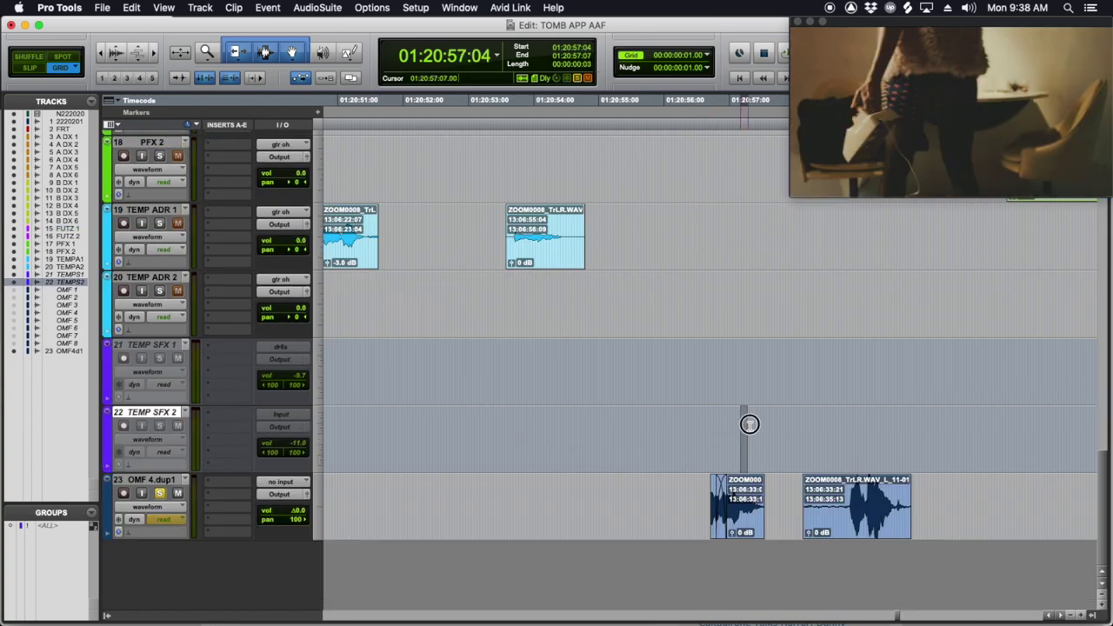
left_click(837, 494)
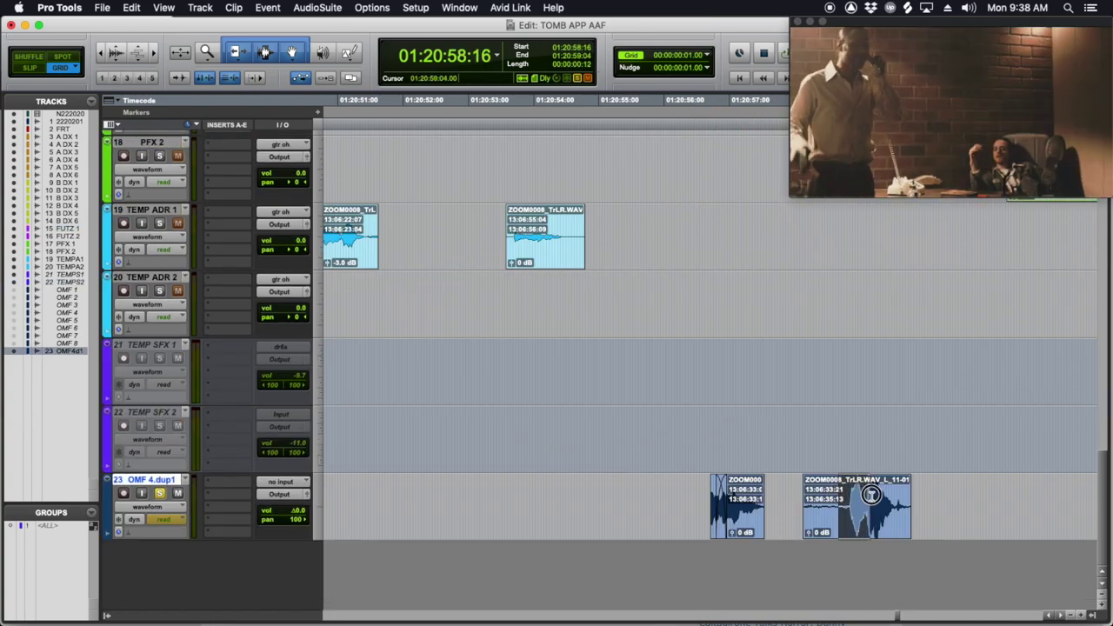
left_click_drag(779, 500, 684, 504)
left_click_drag(749, 532, 760, 253)
Step: Move the last ZOOM0008 clip on OMF 4.dup1, starting at 01:20:58:03, to FUTZ 1
scroll(747, 315, "right", 5)
left_click_drag(587, 520, 560, 250)
scroll(559, 250, "down", 4)
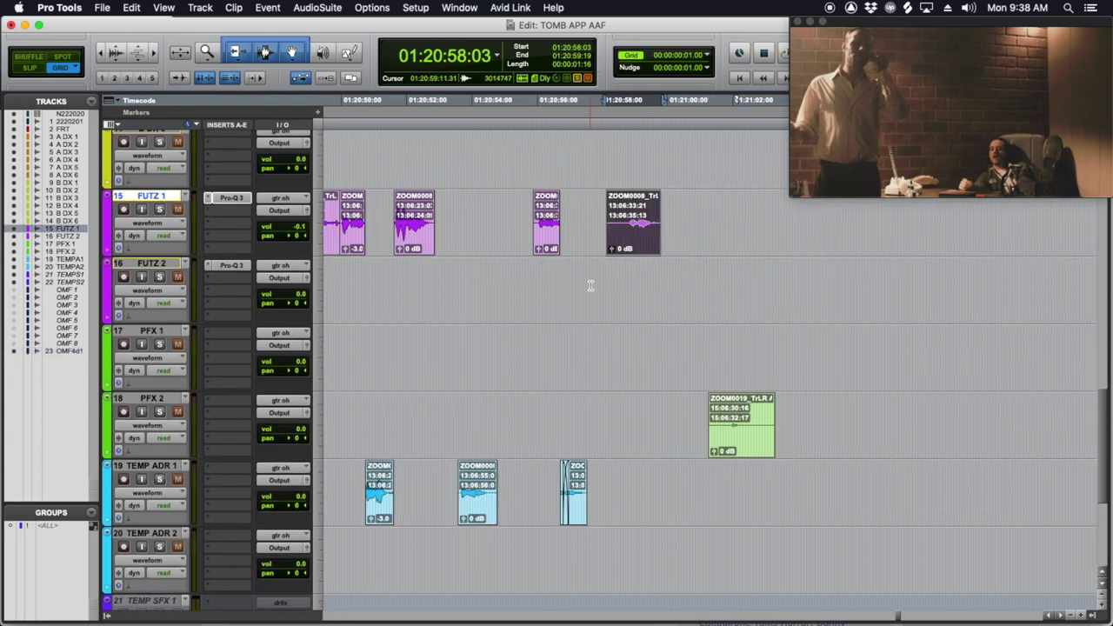
Step: Delete the emptied OMF 4.dup1 track
scroll(561, 281, "up", 1)
scroll(688, 338, "down", 1)
scroll(635, 347, "down", 4)
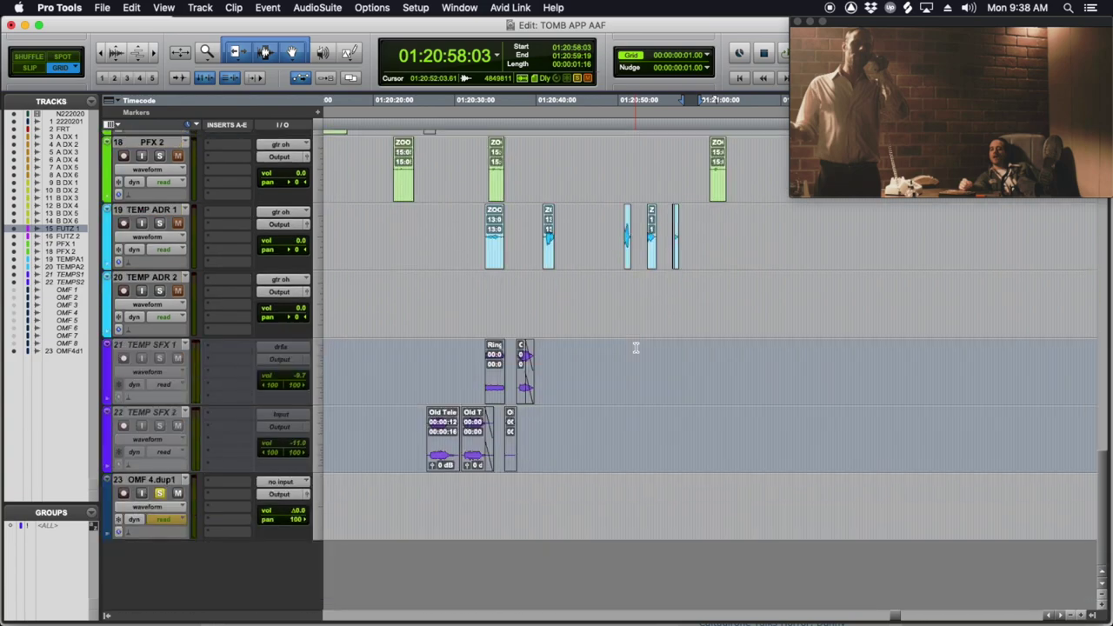
right_click(160, 481)
left_click(190, 520)
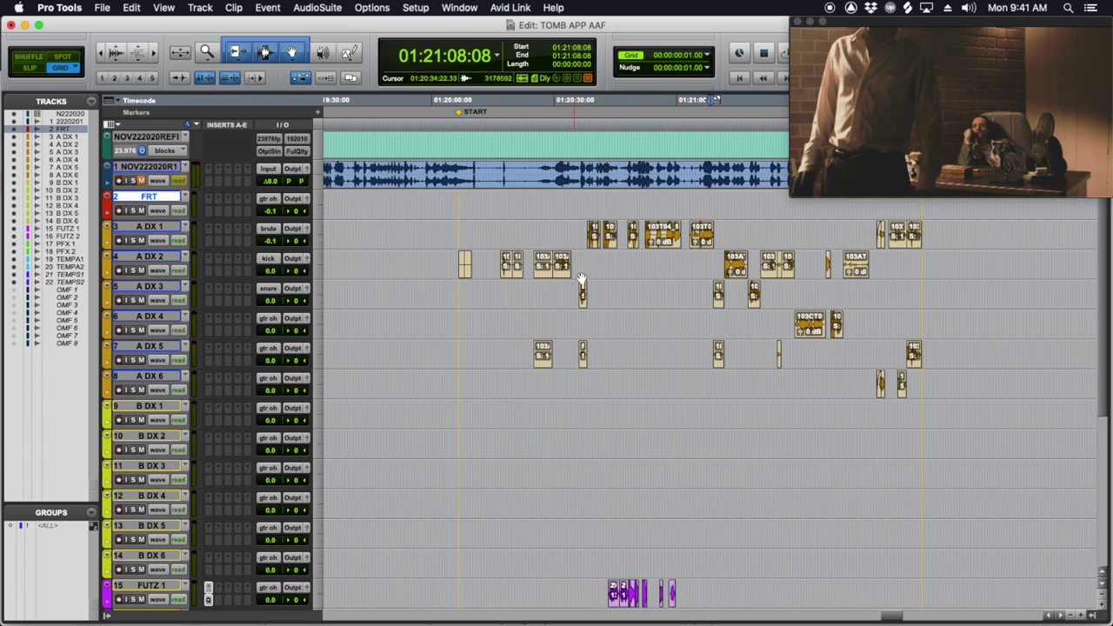
Step: Review the sorted clips across the A DX, FUTZ, PFX, TEMP ADR and TEMP SFX tracks
scroll(722, 379, "down", 2)
scroll(732, 380, "down", 3)
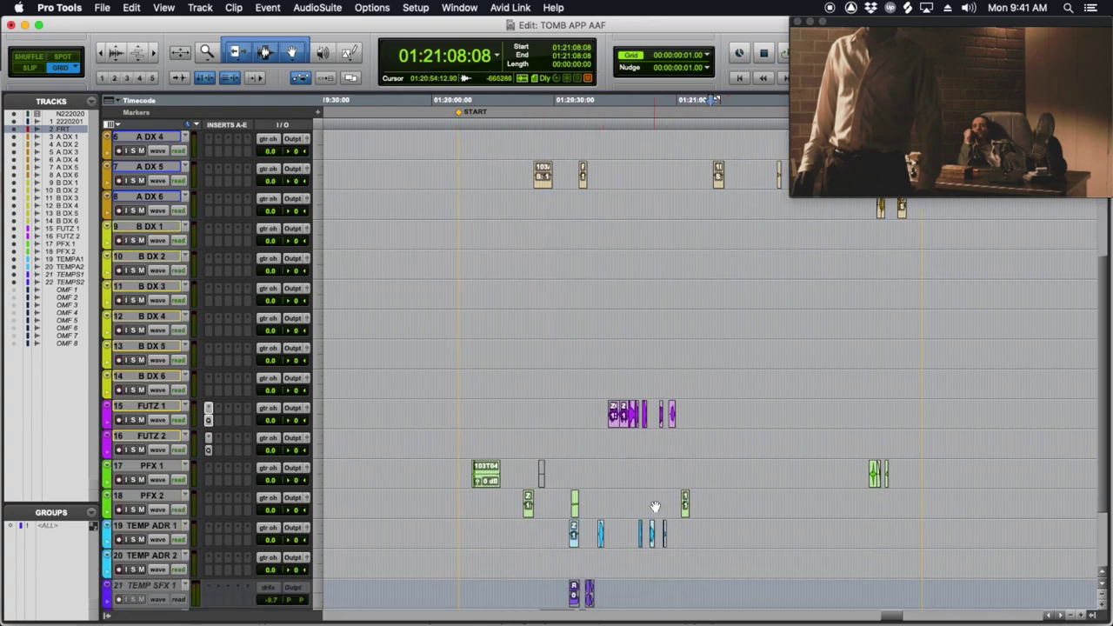
scroll(654, 507, "down", 2)
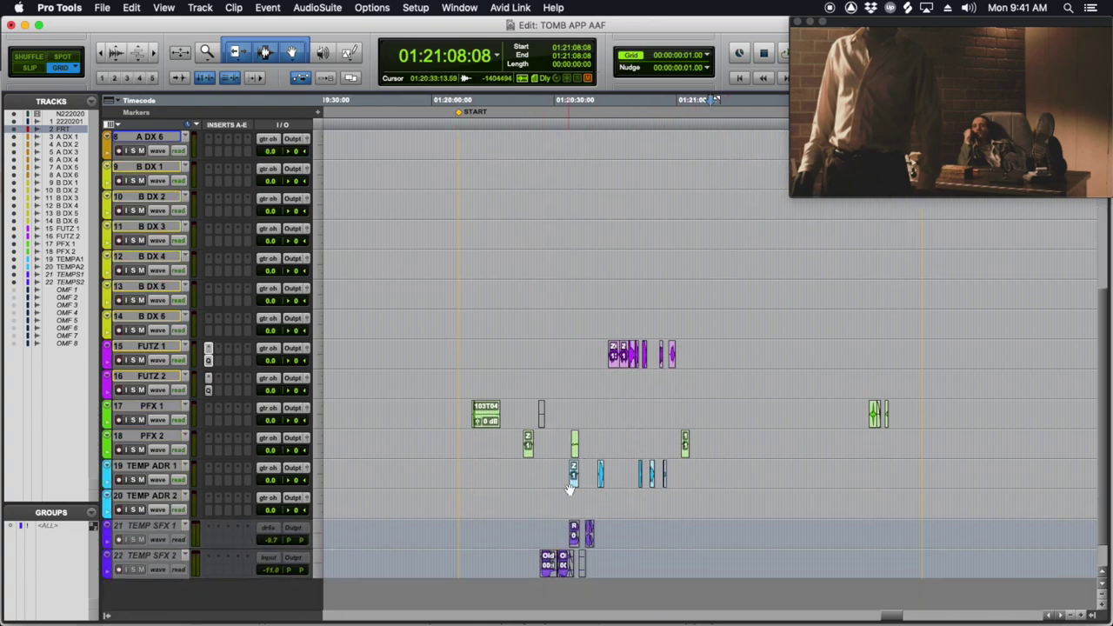
scroll(574, 482, "right", 2)
scroll(579, 480, "left", 2)
scroll(594, 470, "up", 5)
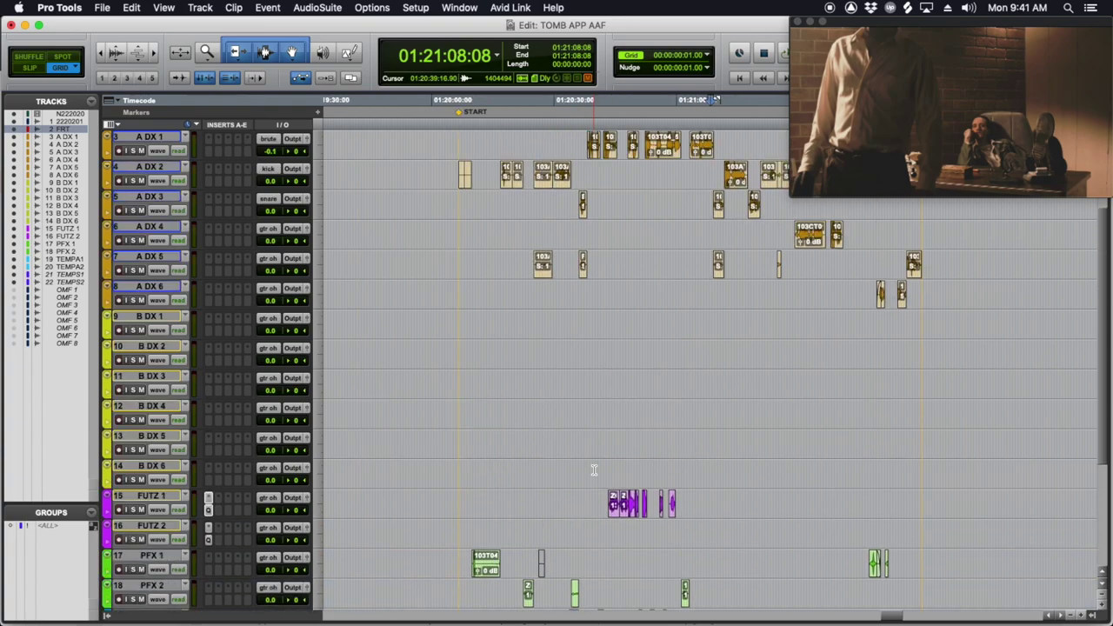
scroll(594, 470, "up", 3)
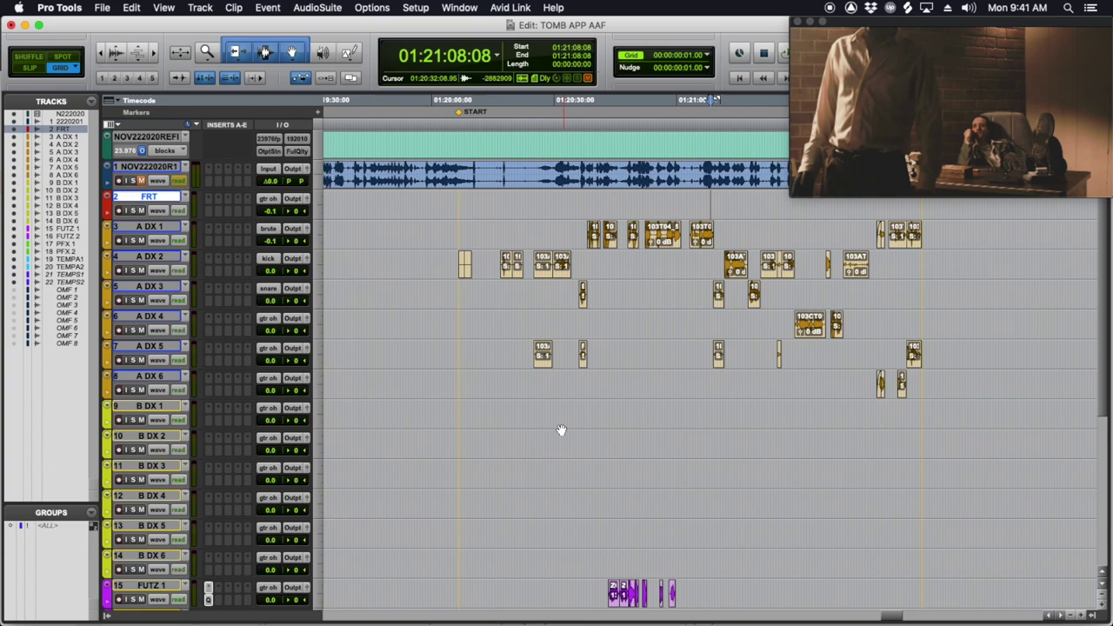
Step: Select the TEMP SFX 1 and TEMP SFX 2 tracks and make them active
scroll(543, 291, "down", 7)
scroll(338, 417, "down", 2)
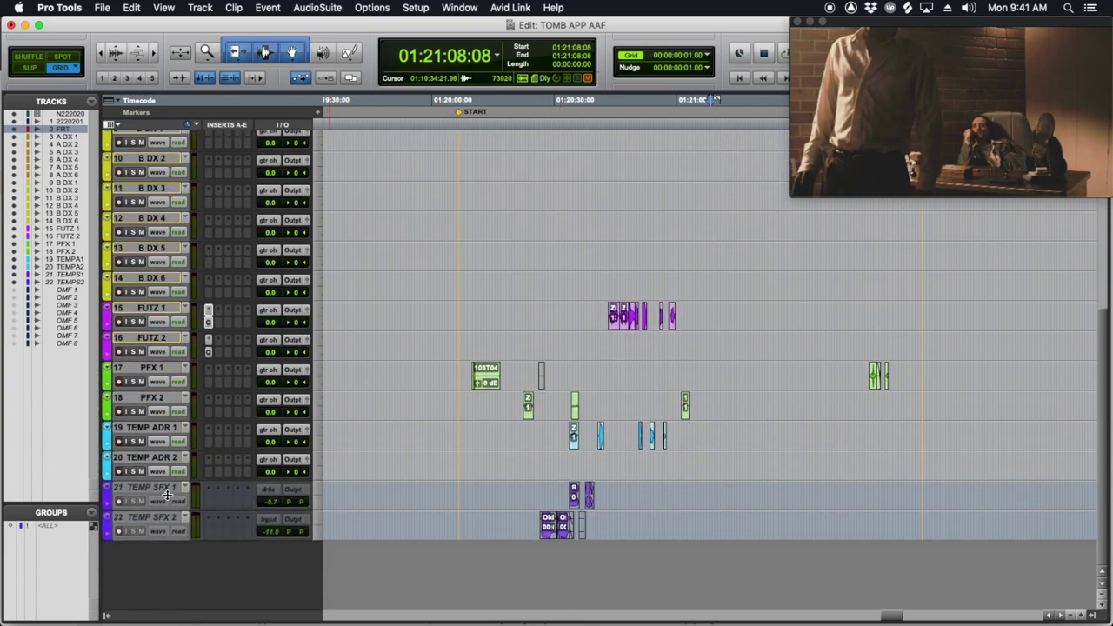
left_click(159, 501)
right_click(163, 520)
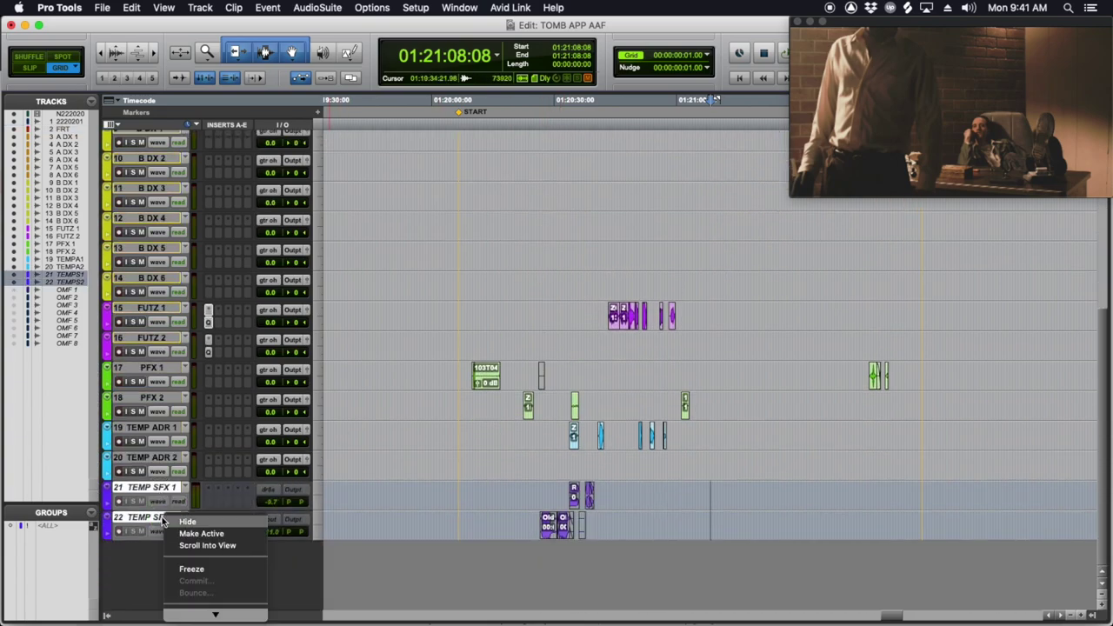
left_click(216, 532)
Step: Play the session from the START marker at 01:20:06:16 and set the height of all tracks to mini
scroll(533, 485, "up", 10)
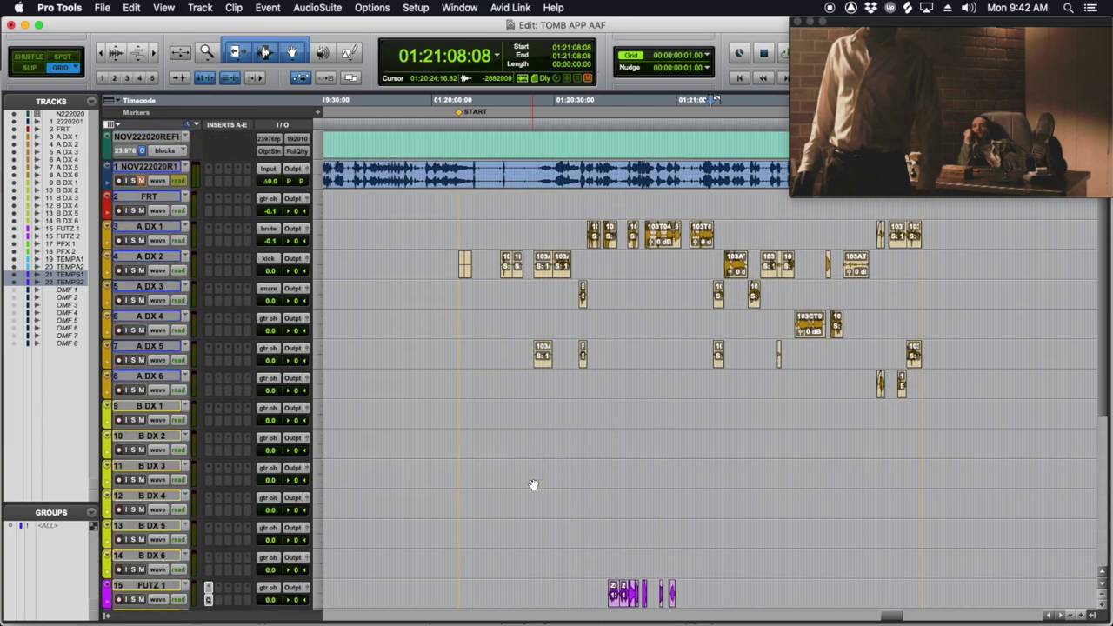
left_click(474, 287)
scroll(728, 316, "up", 1)
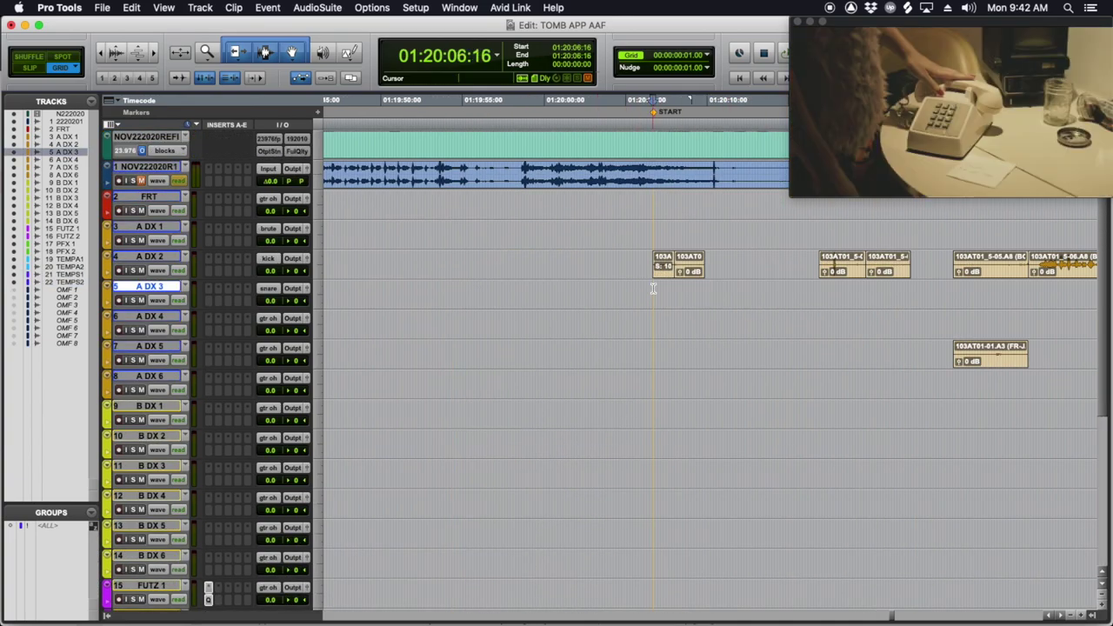
key("space")
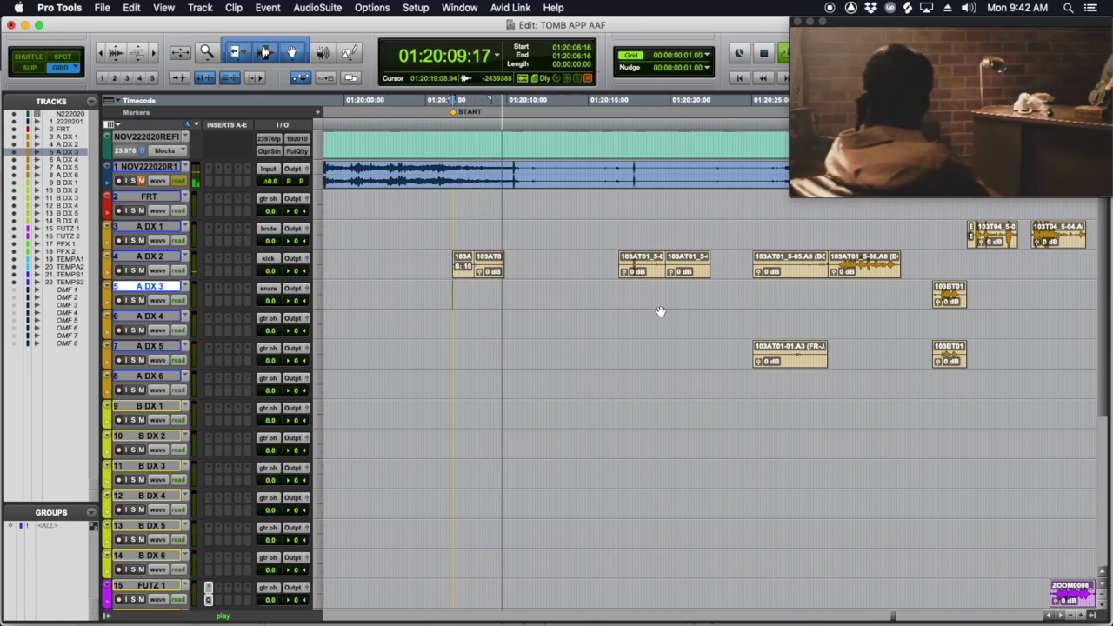
scroll(661, 311, "down", 5)
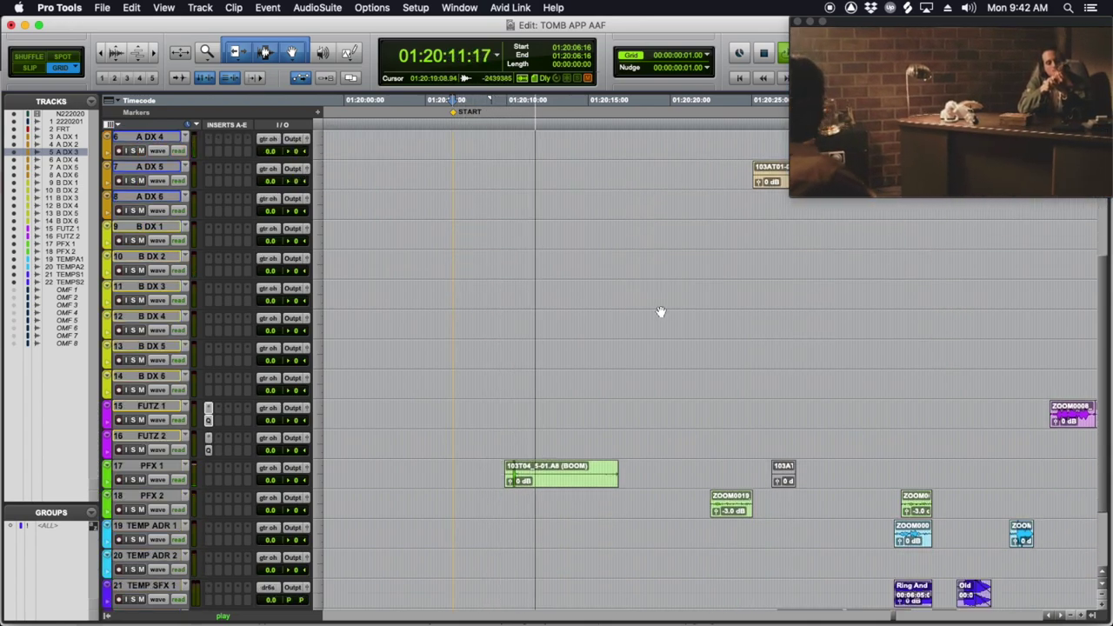
left_click(318, 381)
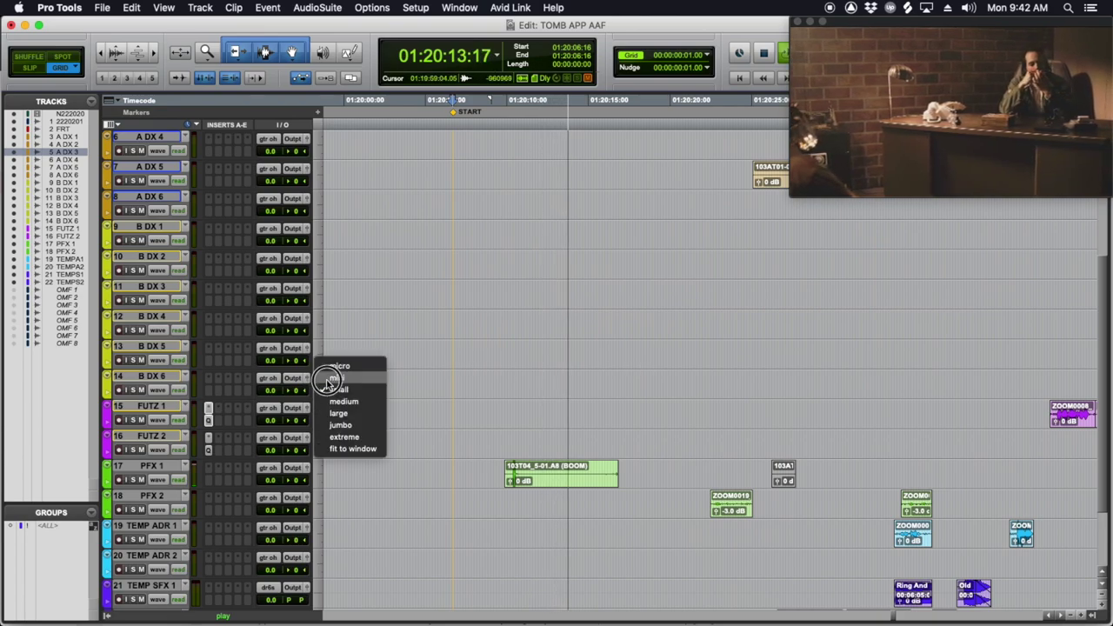
left_click(334, 378, "alt")
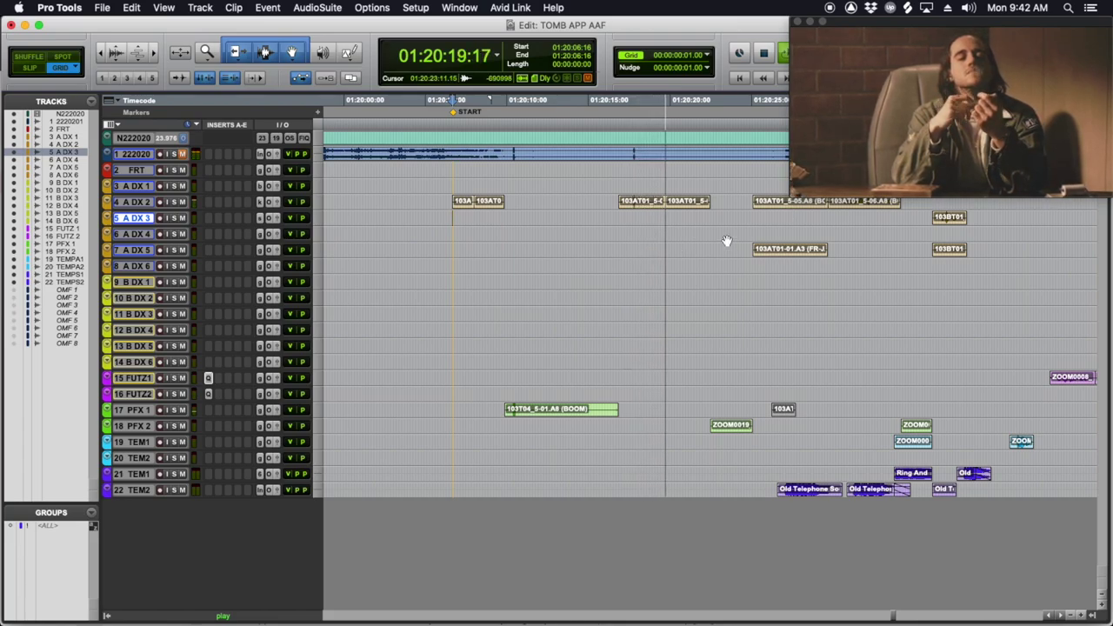
Step: Add a marker named "missing OS laugh" and place it at about 01:21:16
scroll(727, 241, "right", 5)
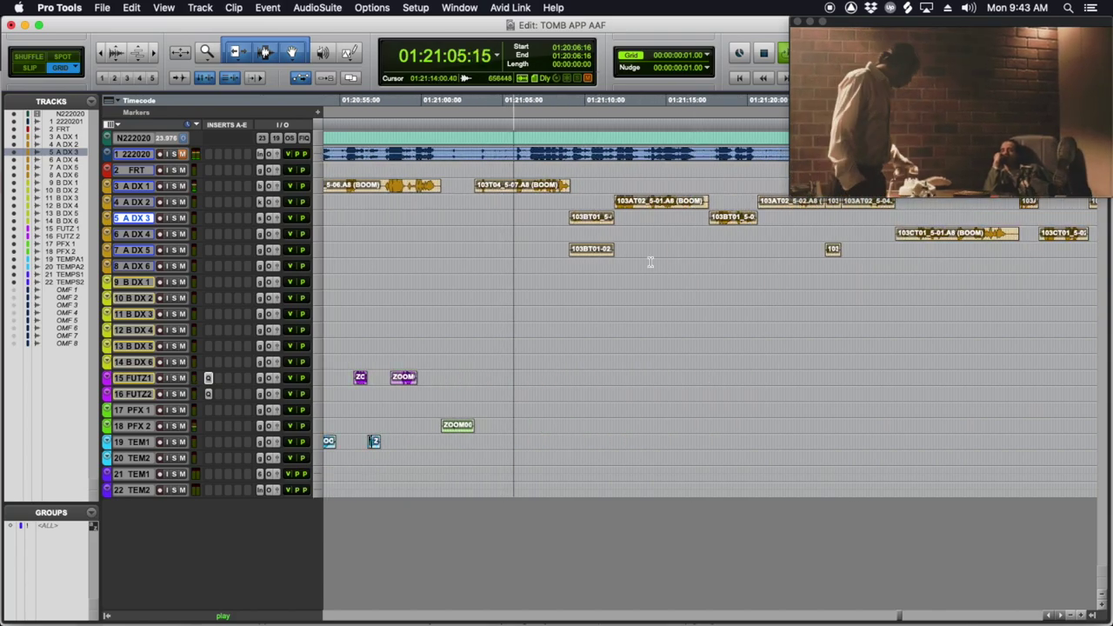
key("r")
key("r")
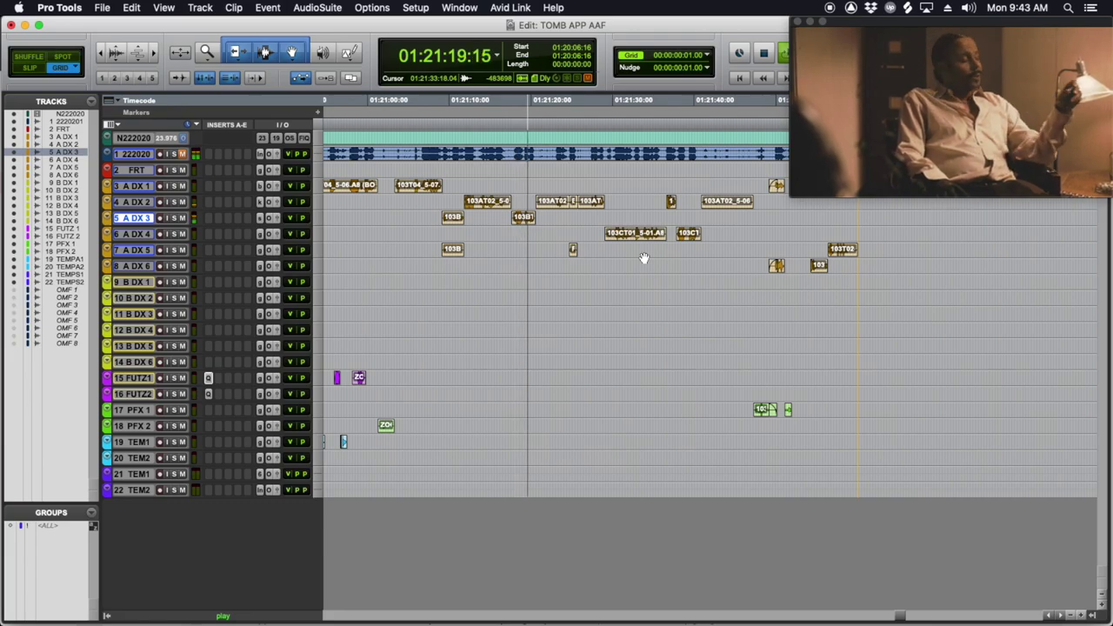
left_click(496, 184)
key("KP_Enter")
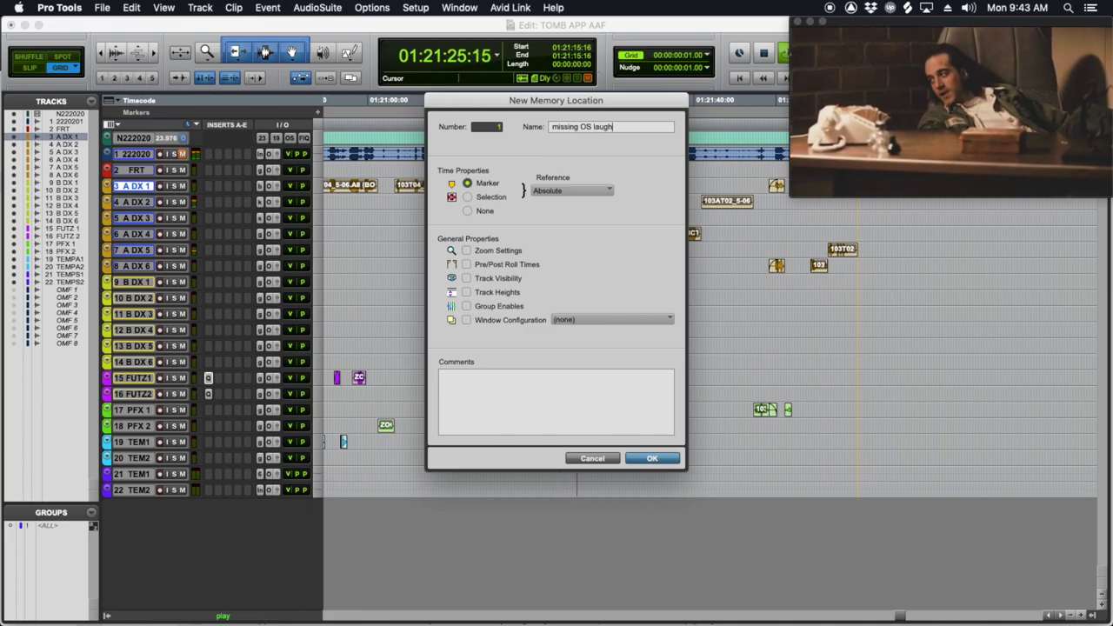
key("Return")
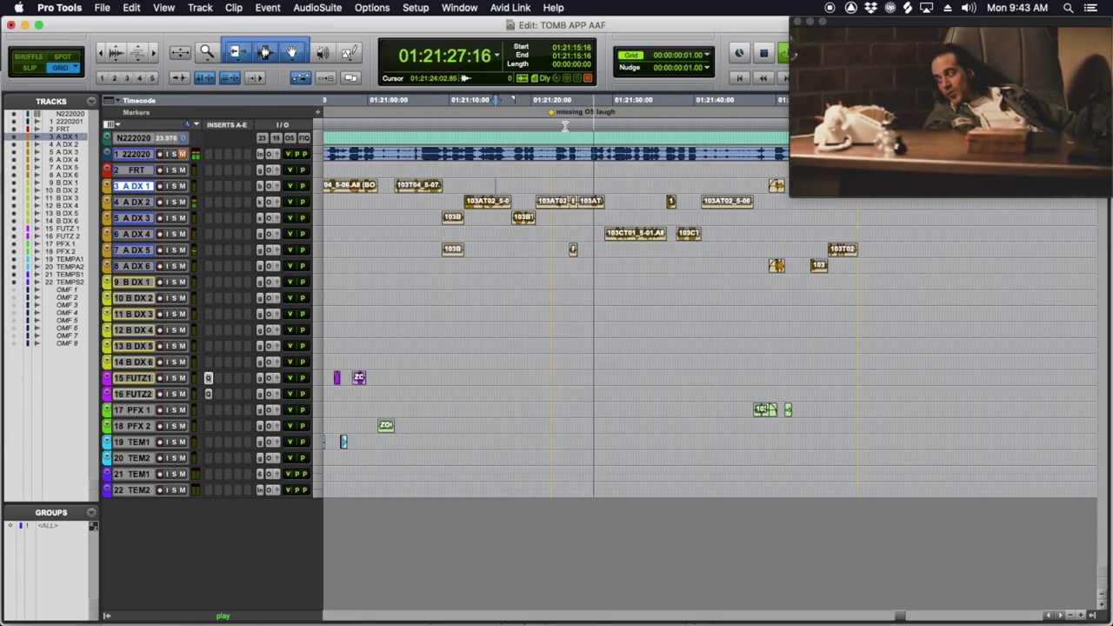
mouse_move(555, 112)
left_mouse_down()
mouse_move(495, 109)
mouse_move(503, 116)
left_mouse_up()
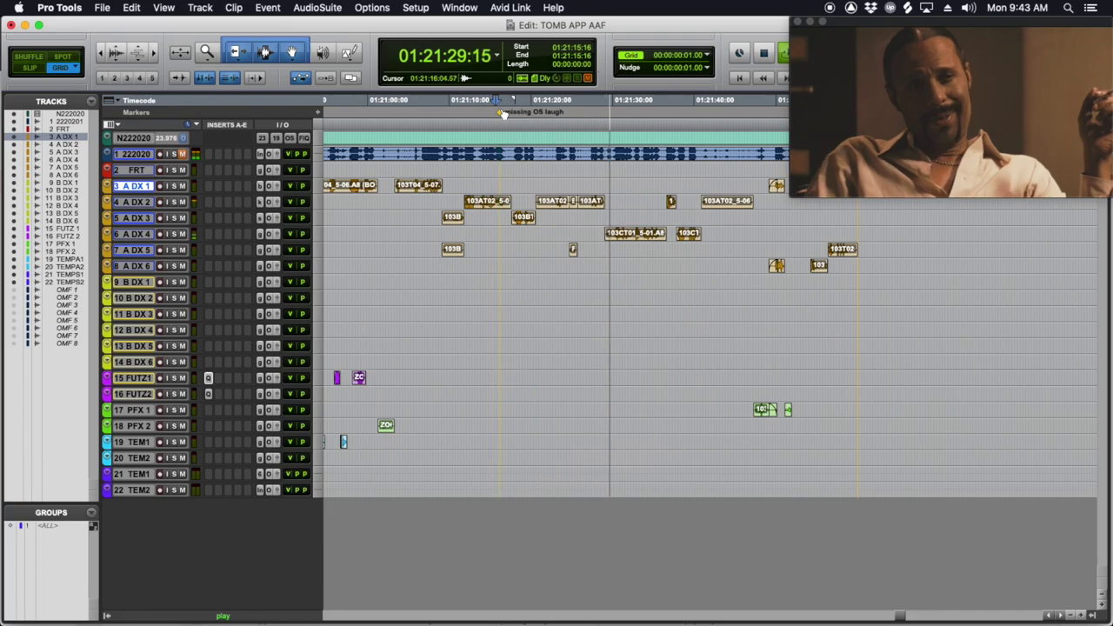
Step: Listen to the rest of the scene up to the END marker and stop playback
scroll(479, 157, "right", 5)
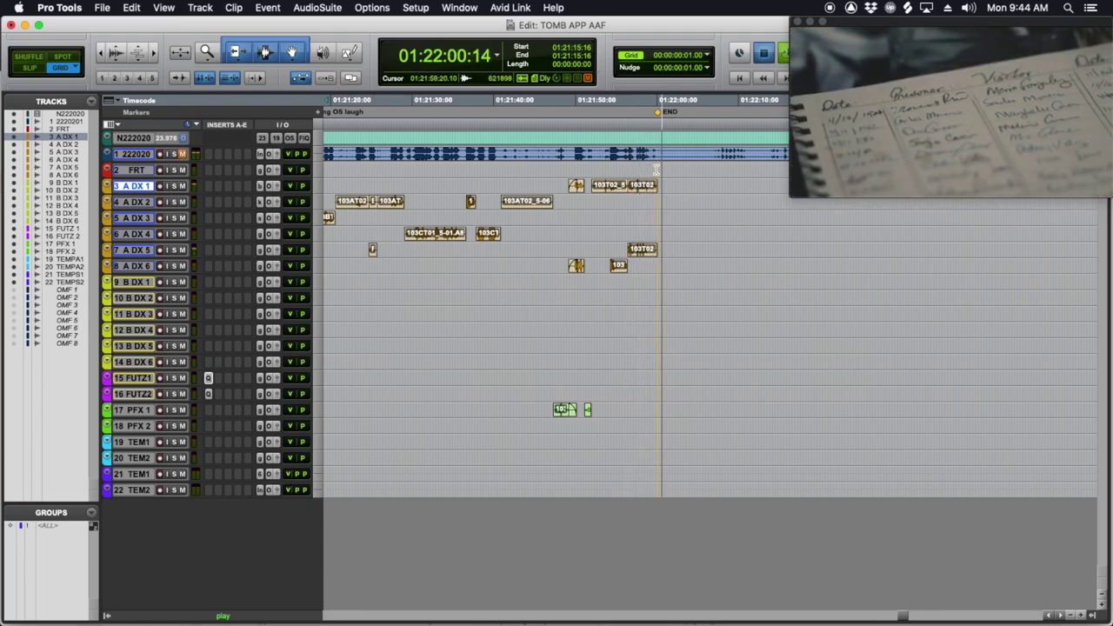
key("space")
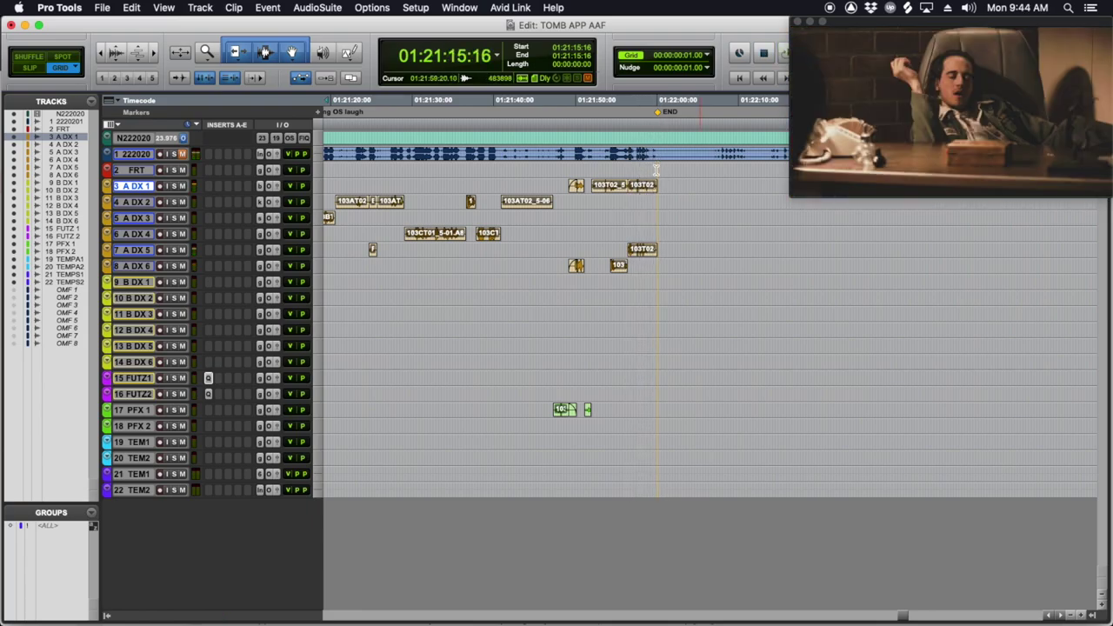
Step: Examine the placement of the clips on the first TEMP ADR track across the scene
key("super+bracketleft")
key("super+bracketleft")
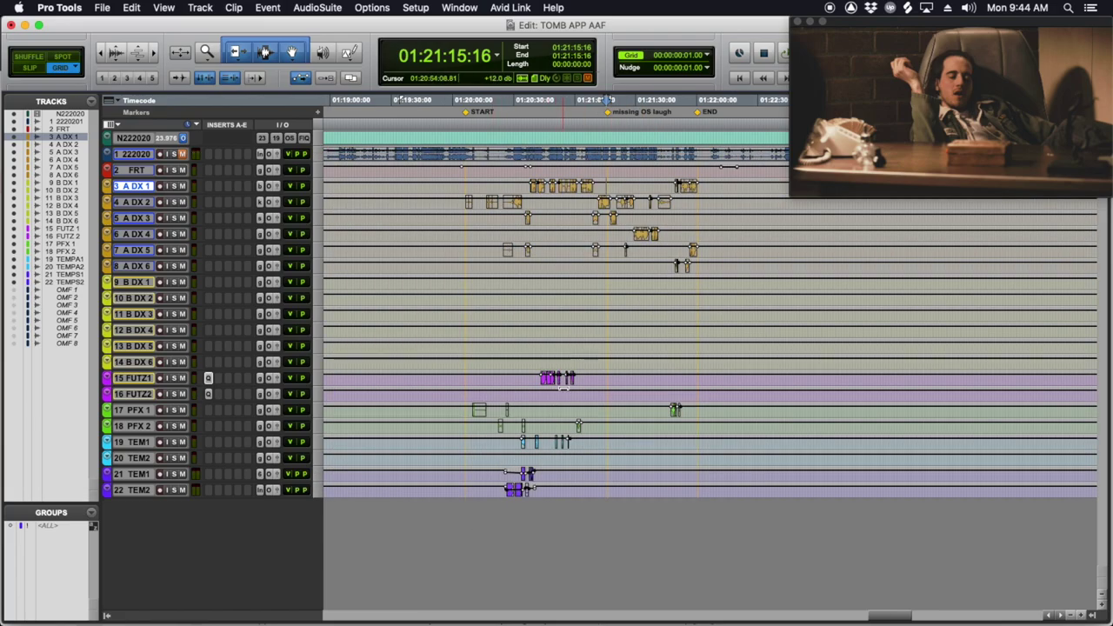
key("super+bracketright")
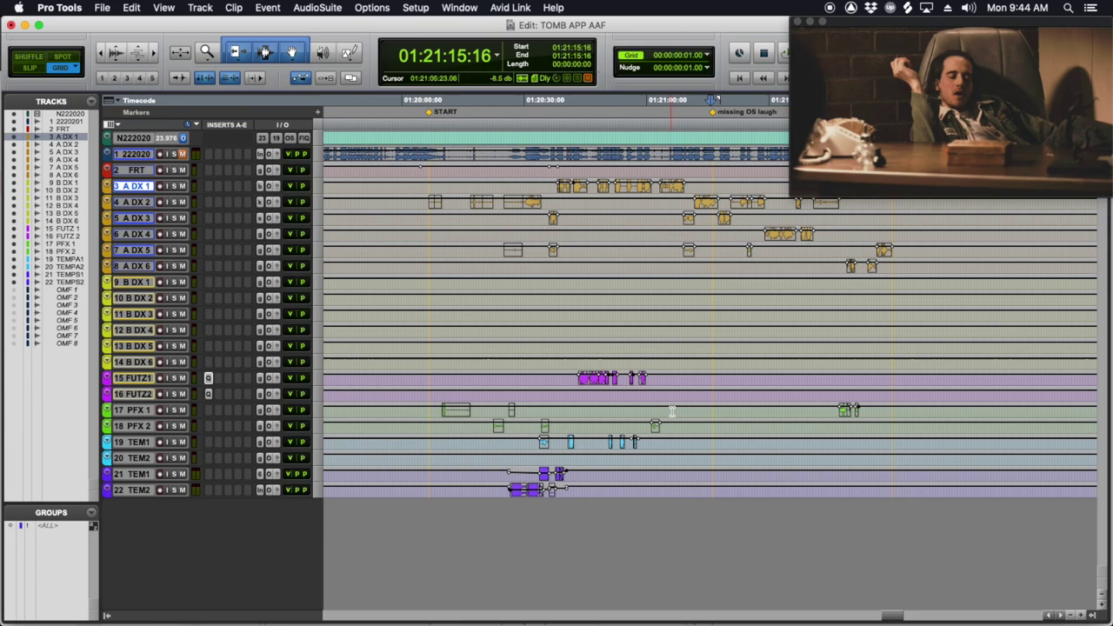
left_click_drag(619, 447, 652, 447)
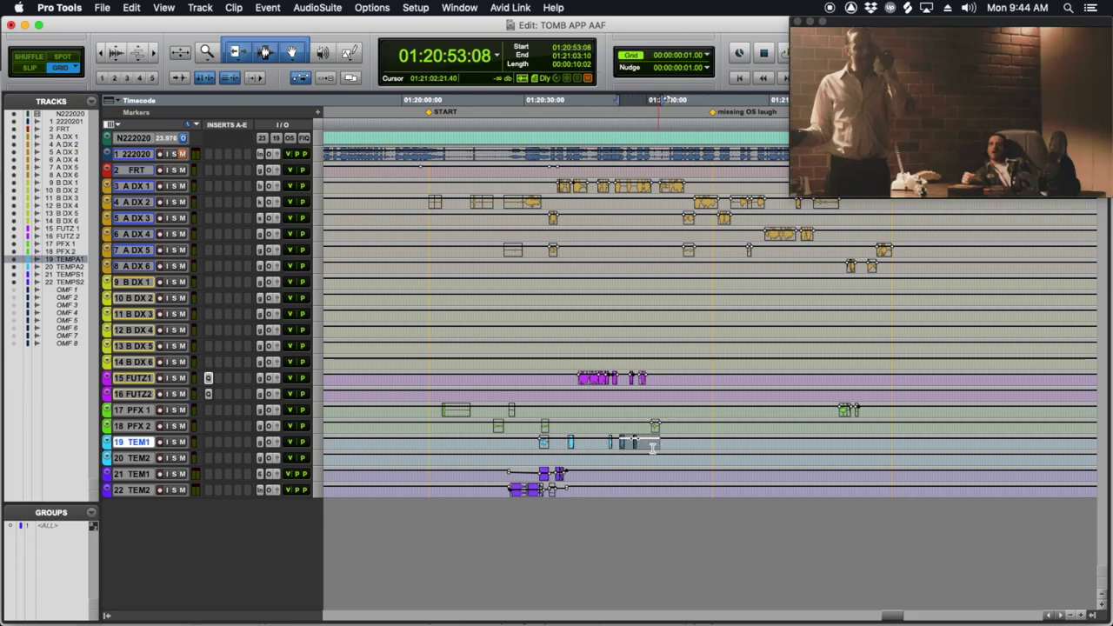
mouse_move(554, 376)
left_mouse_down()
mouse_move(675, 427)
mouse_move(864, 440)
mouse_move(556, 445)
mouse_move(566, 447)
left_mouse_up()
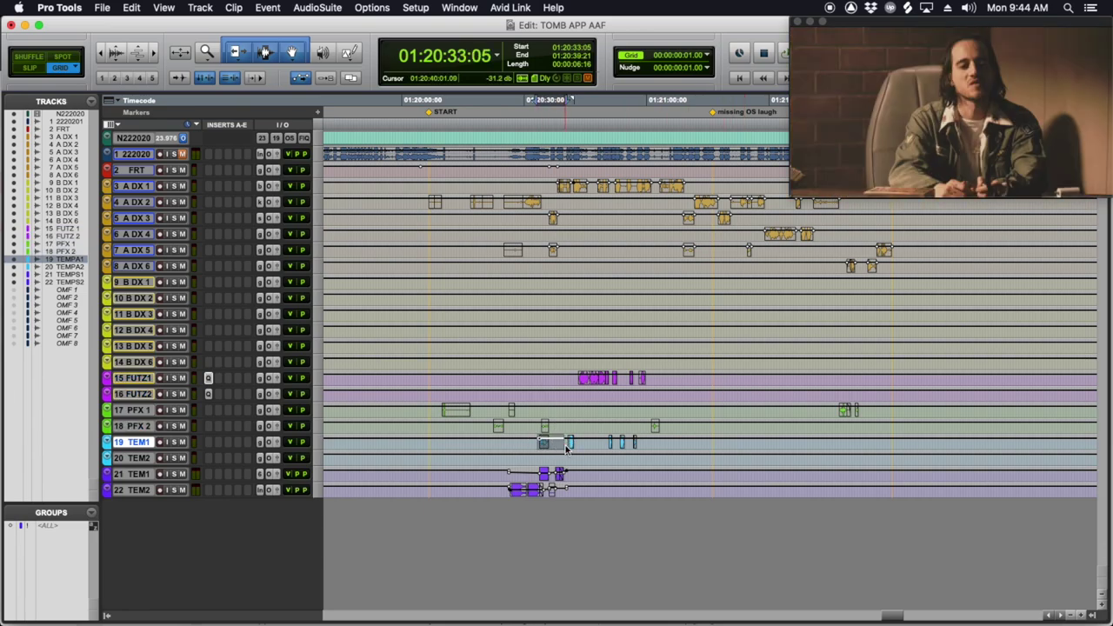
Step: Play the 103AT02_5-01.A8 (BOOM) clip on A DX 2 from 01:21:14:02 past the "missing OS laugh" marker
left_click(712, 270)
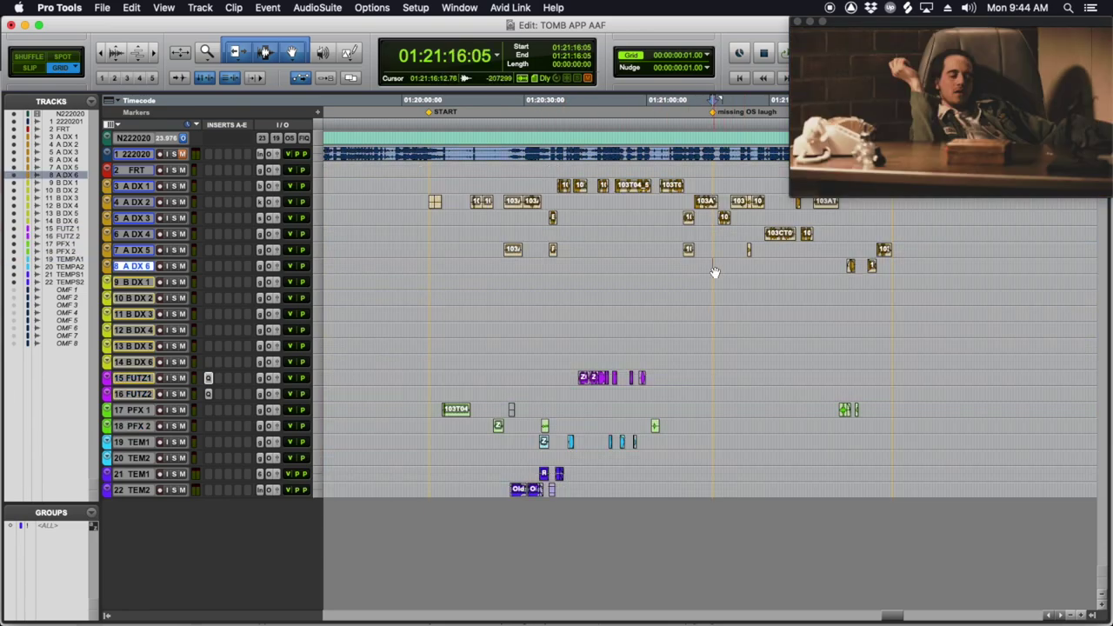
scroll(679, 261, "right", 5)
key("super+bracketright")
key("super+bracketright")
key("super+bracketright")
key("super+bracketright")
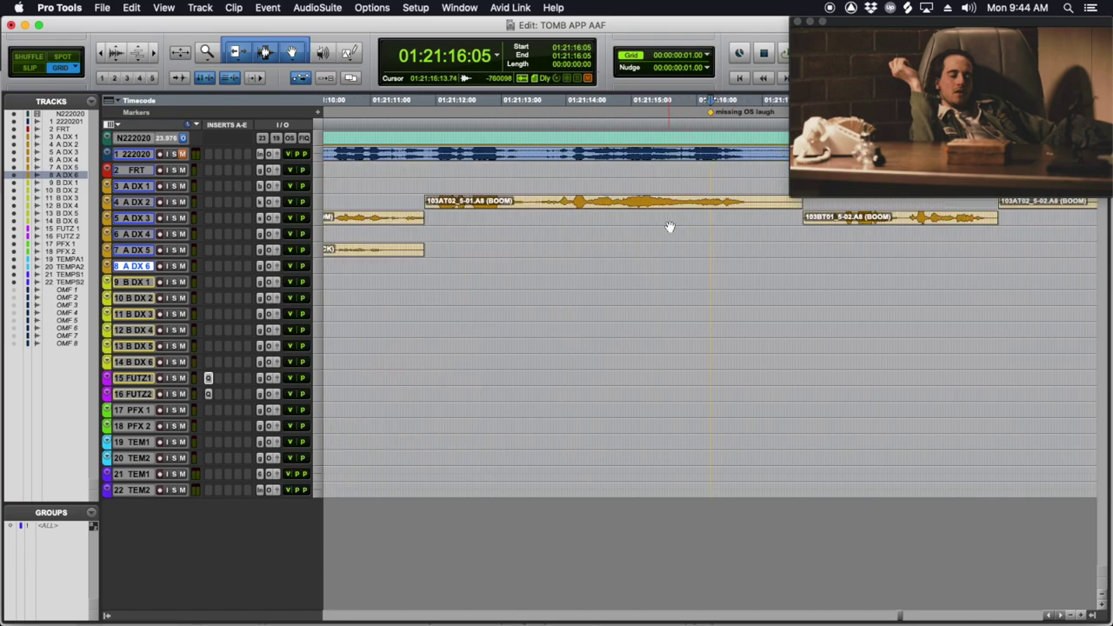
scroll(494, 192, "left", 5)
left_click(571, 199)
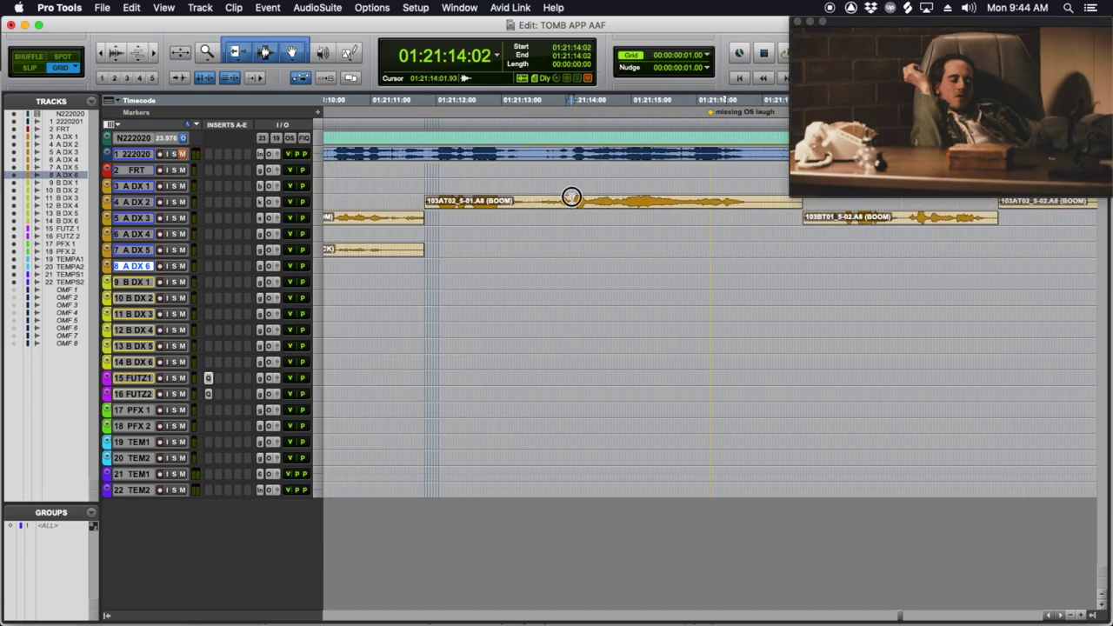
key("space")
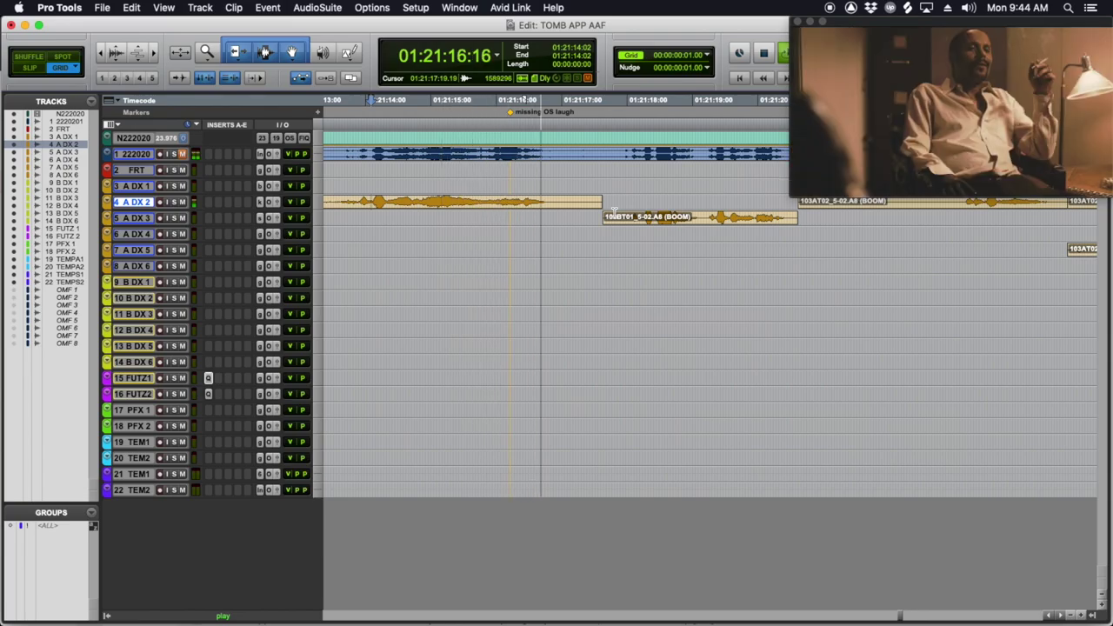
key("space")
Step: Copy the 103AT02_5-01.A8 (BOOM) clip from A DX 2 to FRT and switch the copy to field recorder channel 103AT02.A3 (FR-JACK)
left_click(566, 210)
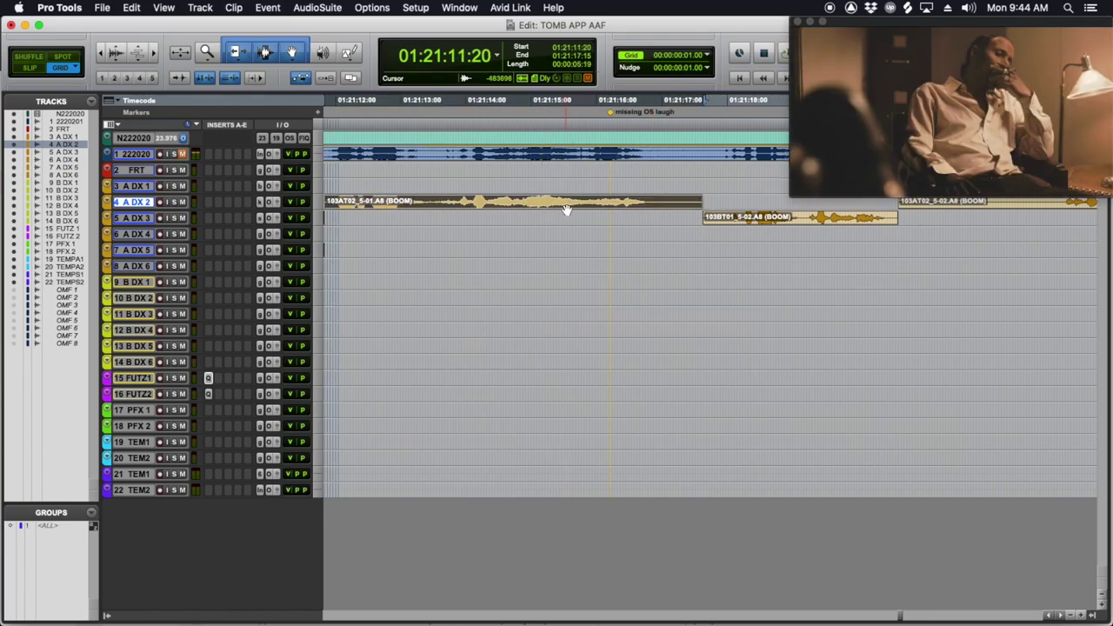
left_click_drag(566, 206, 611, 183)
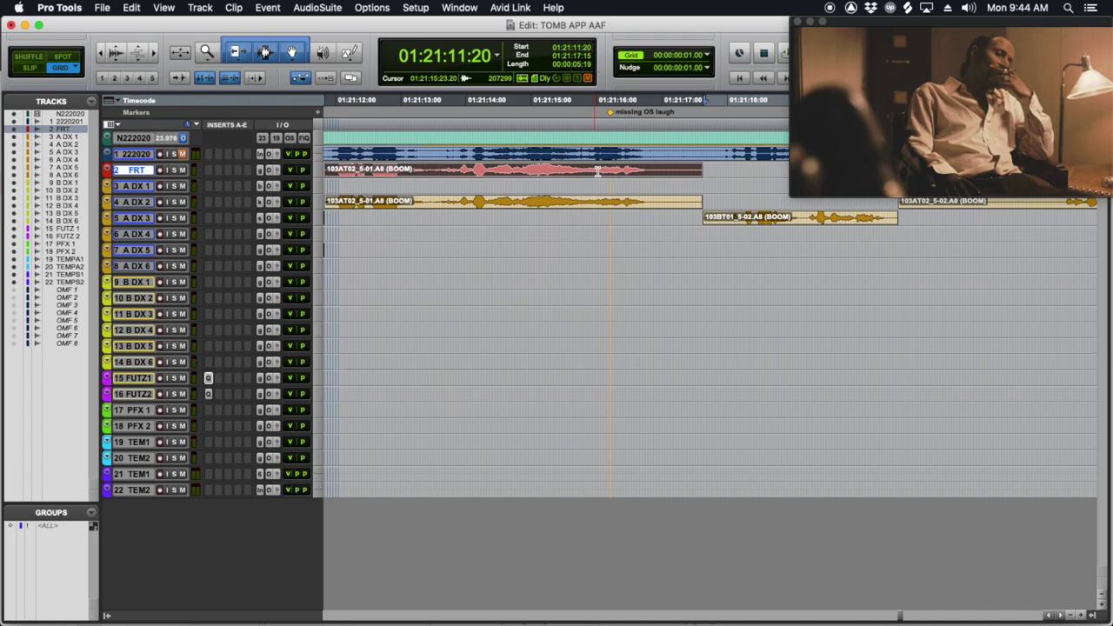
right_click(572, 177)
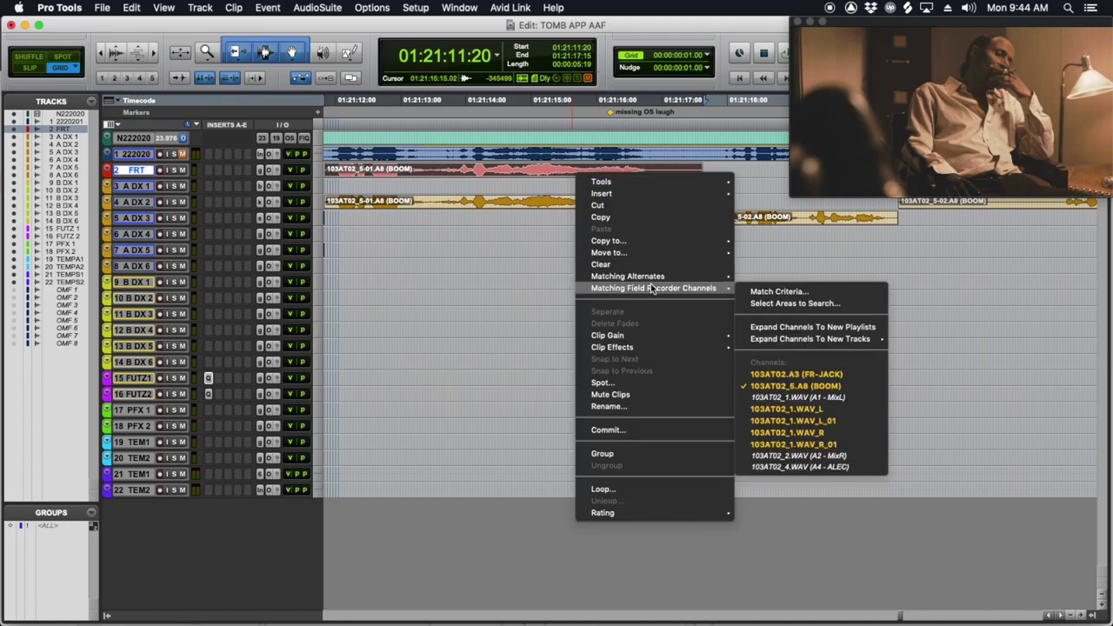
mouse_move(647, 289)
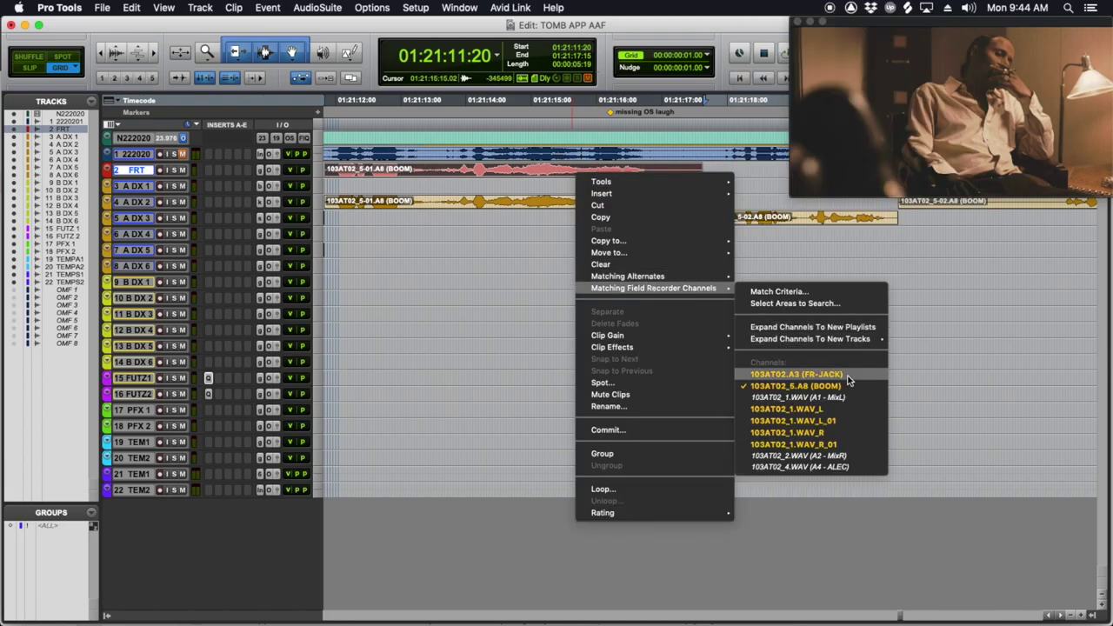
left_click(796, 374)
Step: Trim the start of the FR-JACK clip on FRT to 01:21:15:15 and move the clip to A DX 5
left_click(572, 168)
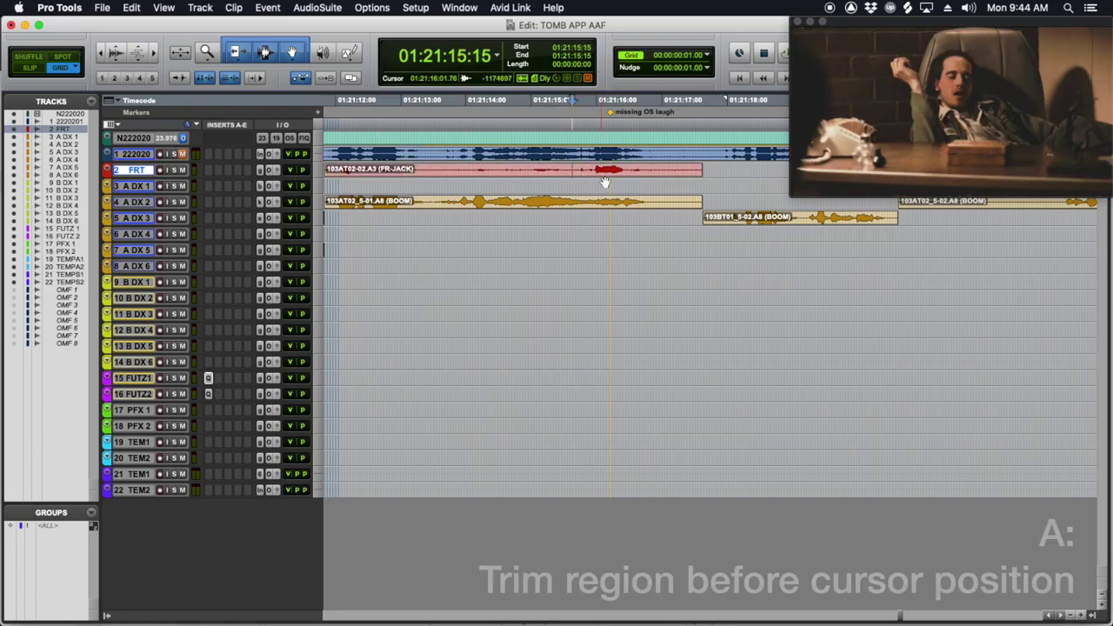
key("a")
left_click(613, 172)
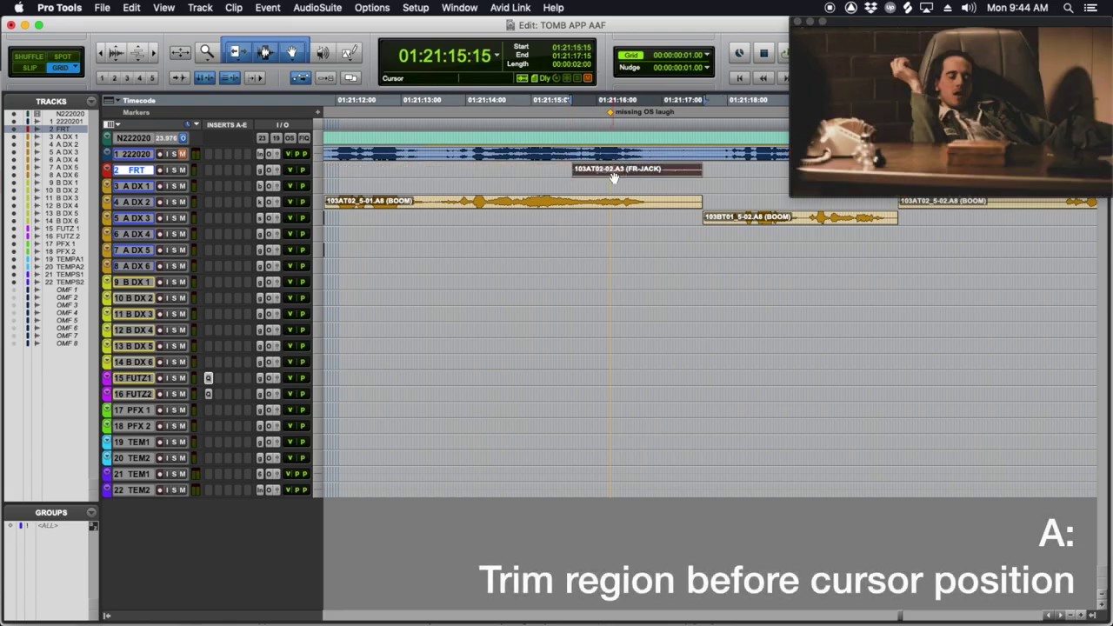
key("r")
left_click_drag(663, 214, 658, 254)
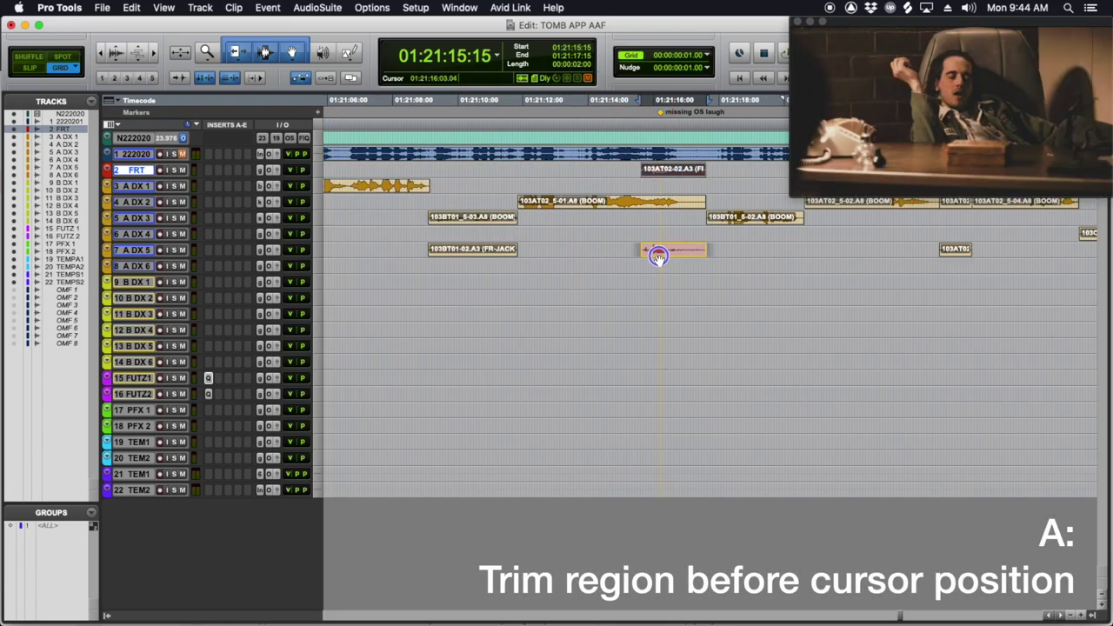
Step: Play the FR-JACK laugh clip from 01:21:15:13, first with A DX 5 soloed and again together with the other tracks
left_click(638, 247)
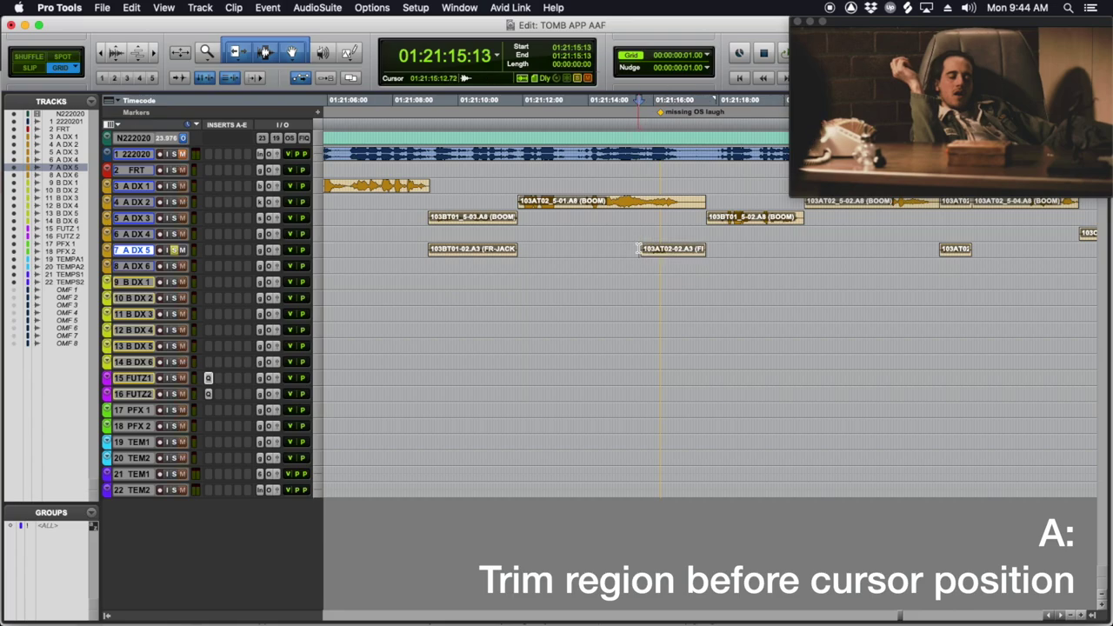
key("space")
key("space")
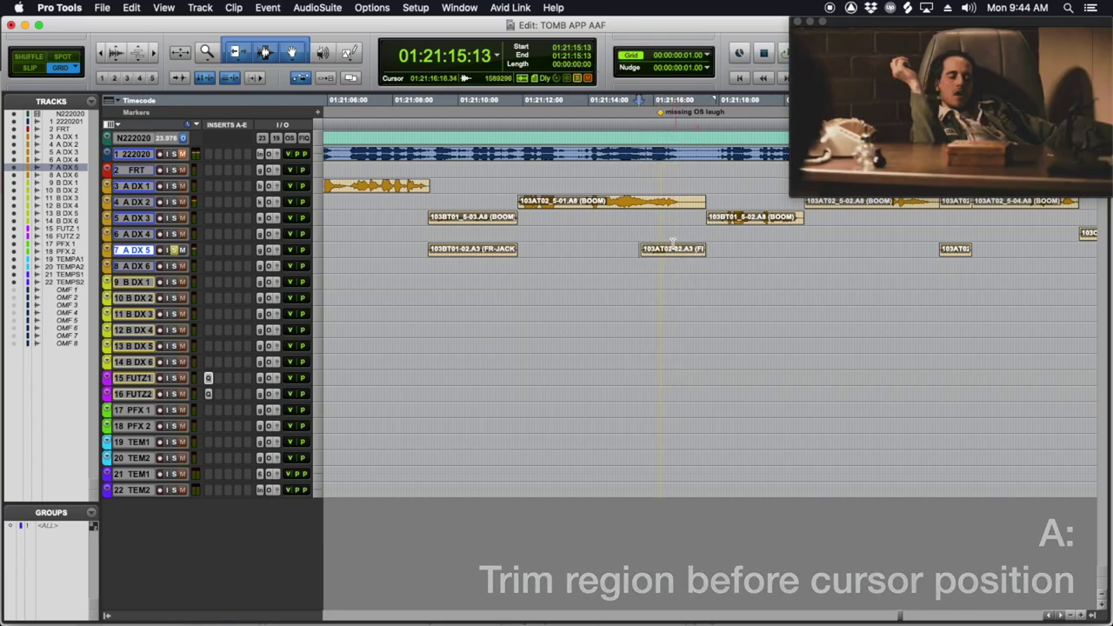
key("space")
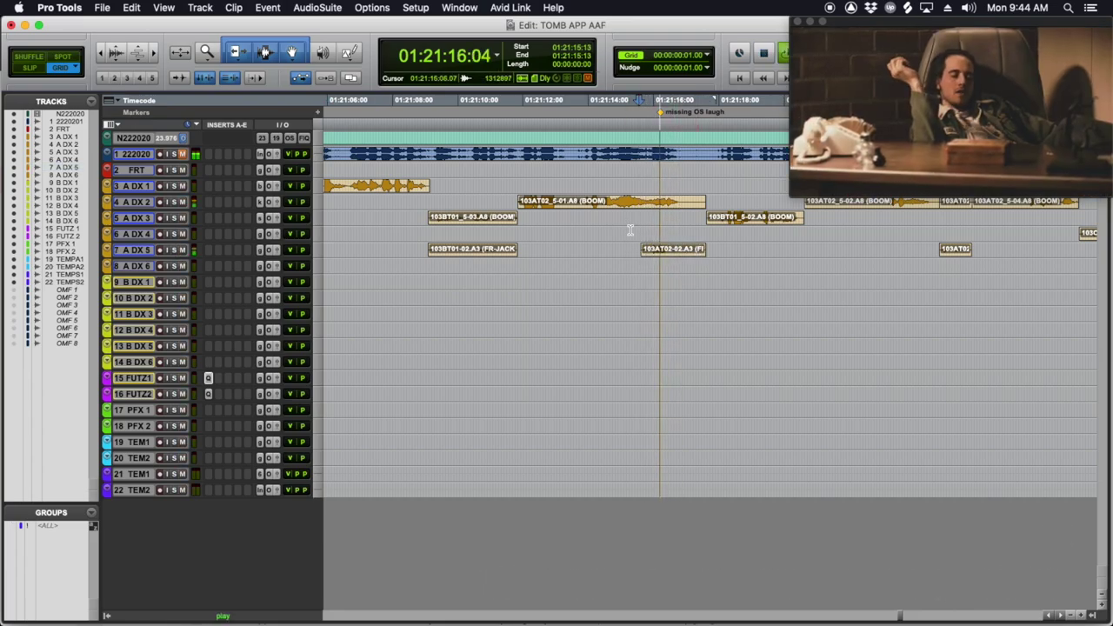
key("space")
Step: Delete the "missing OS laugh" marker
left_click(653, 231)
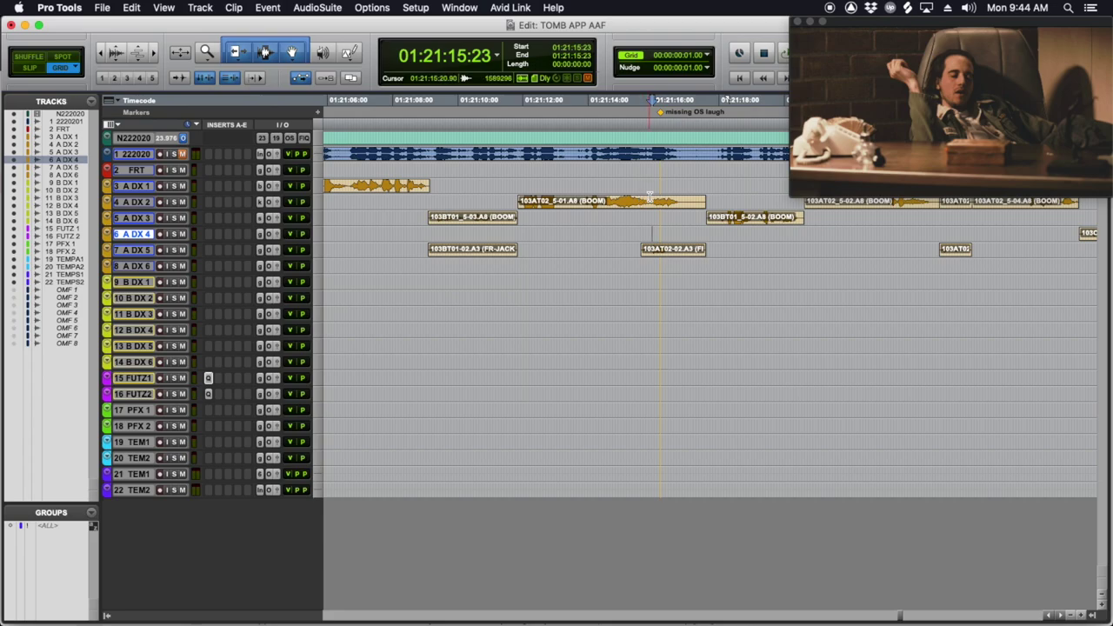
key("r")
key("r")
key("r")
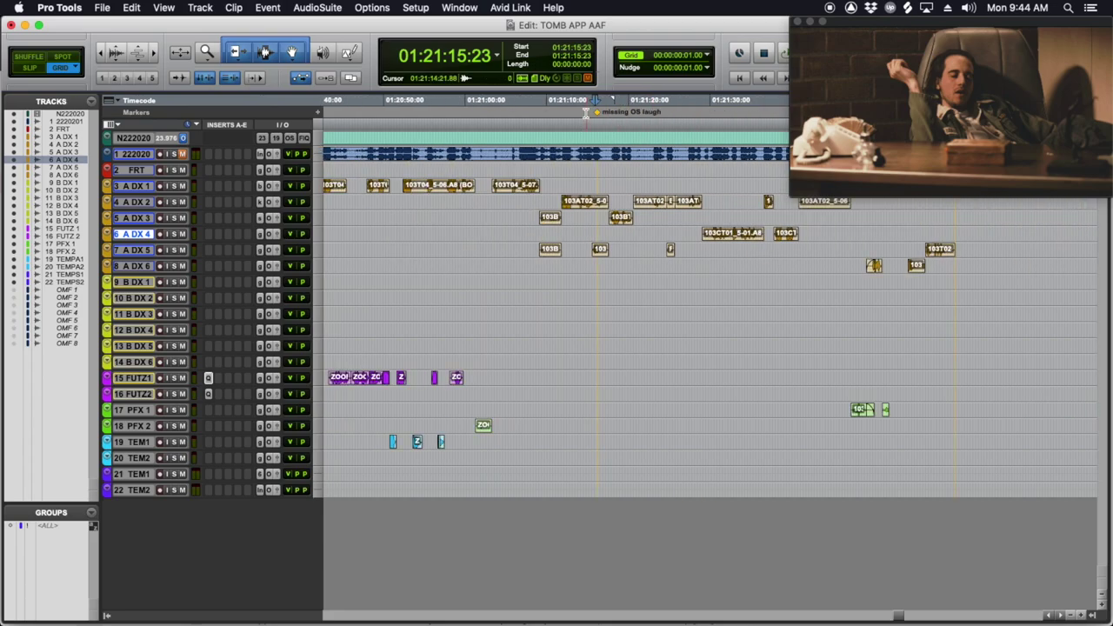
left_click(585, 112)
key("r")
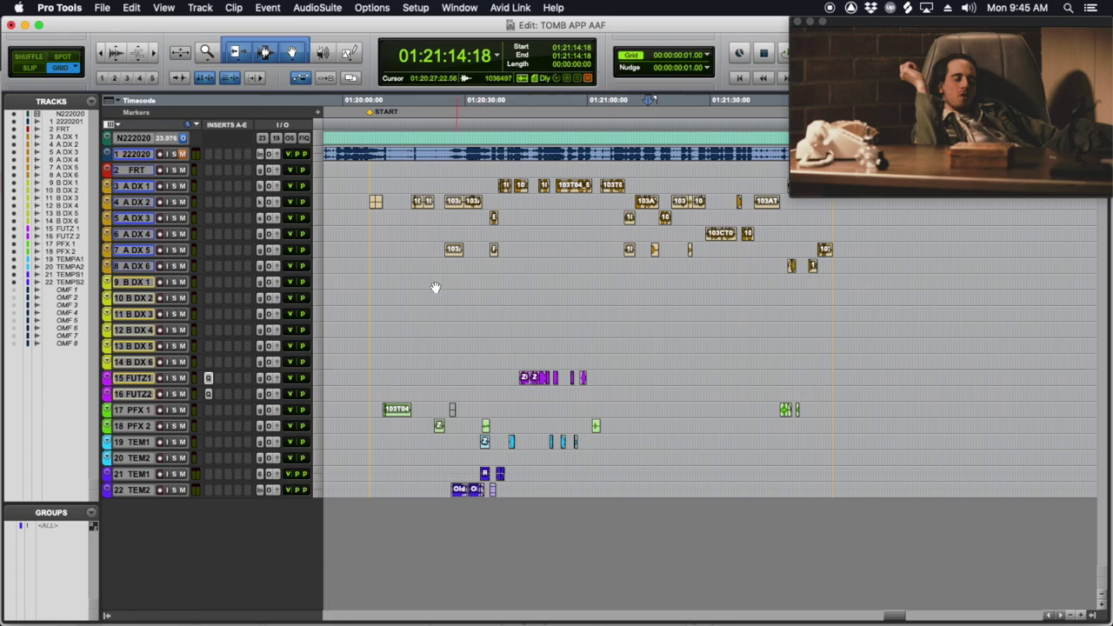
Step: Select the range from about the START marker to the END marker, 01:20:06:07 to 01:22:01:21, across tracks B DX 1 through B DX 6
left_click_drag(381, 278, 827, 363)
key("super+bracketleft")
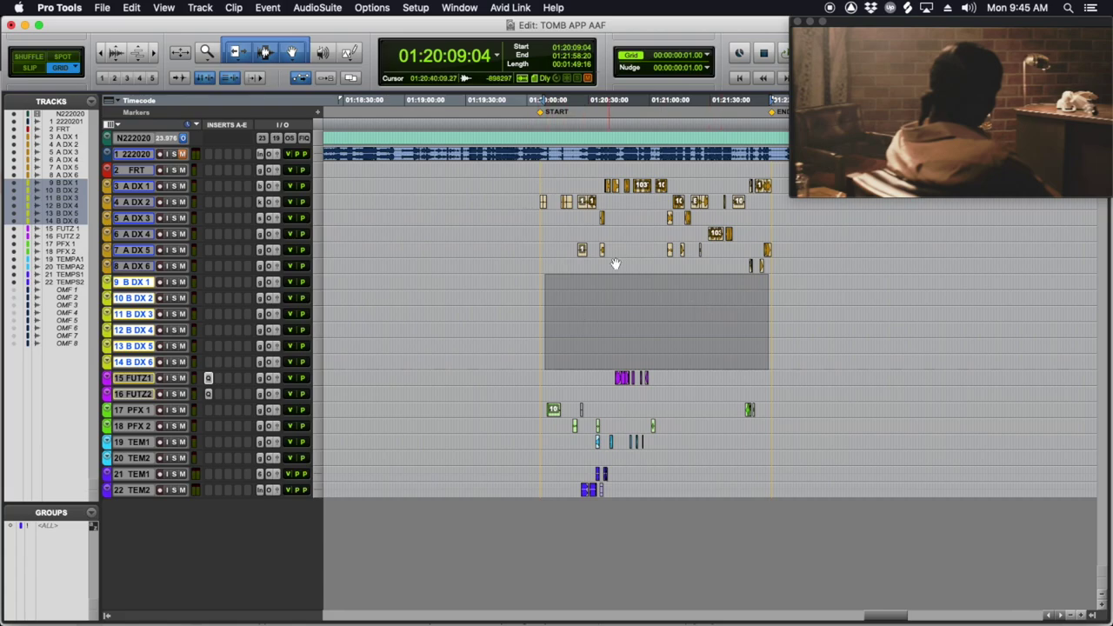
left_click_drag(539, 277, 773, 363)
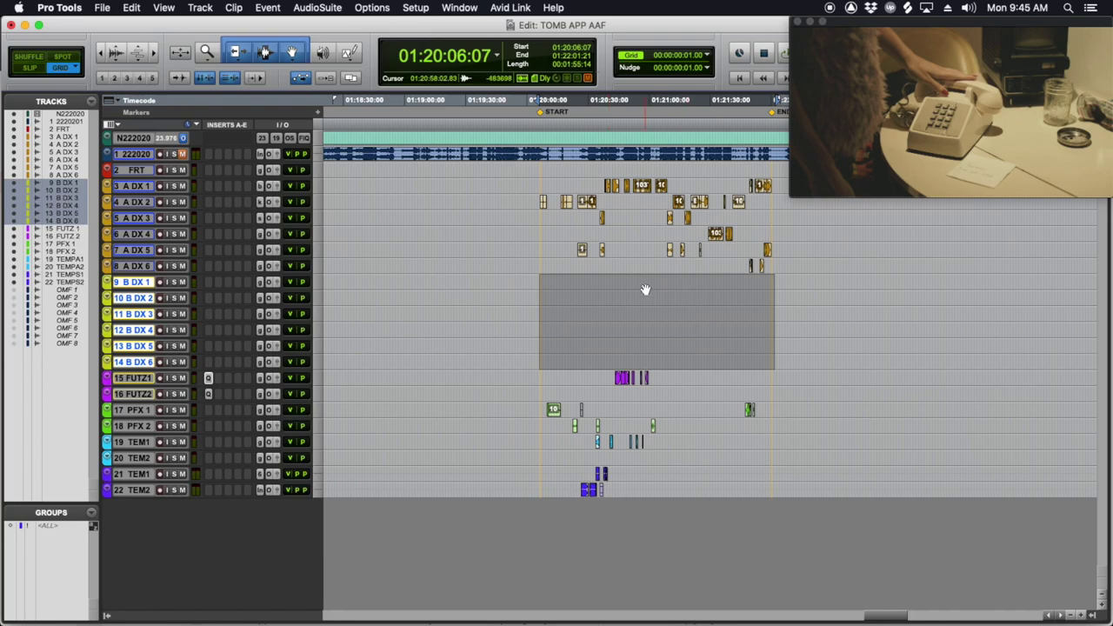
scroll(644, 290, "right", 3)
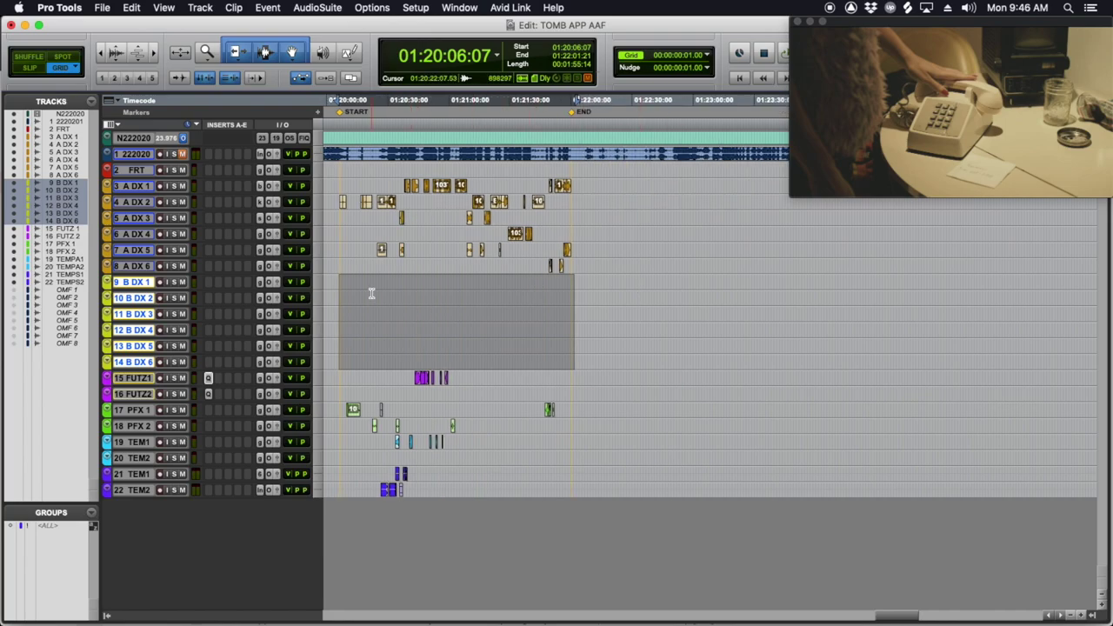